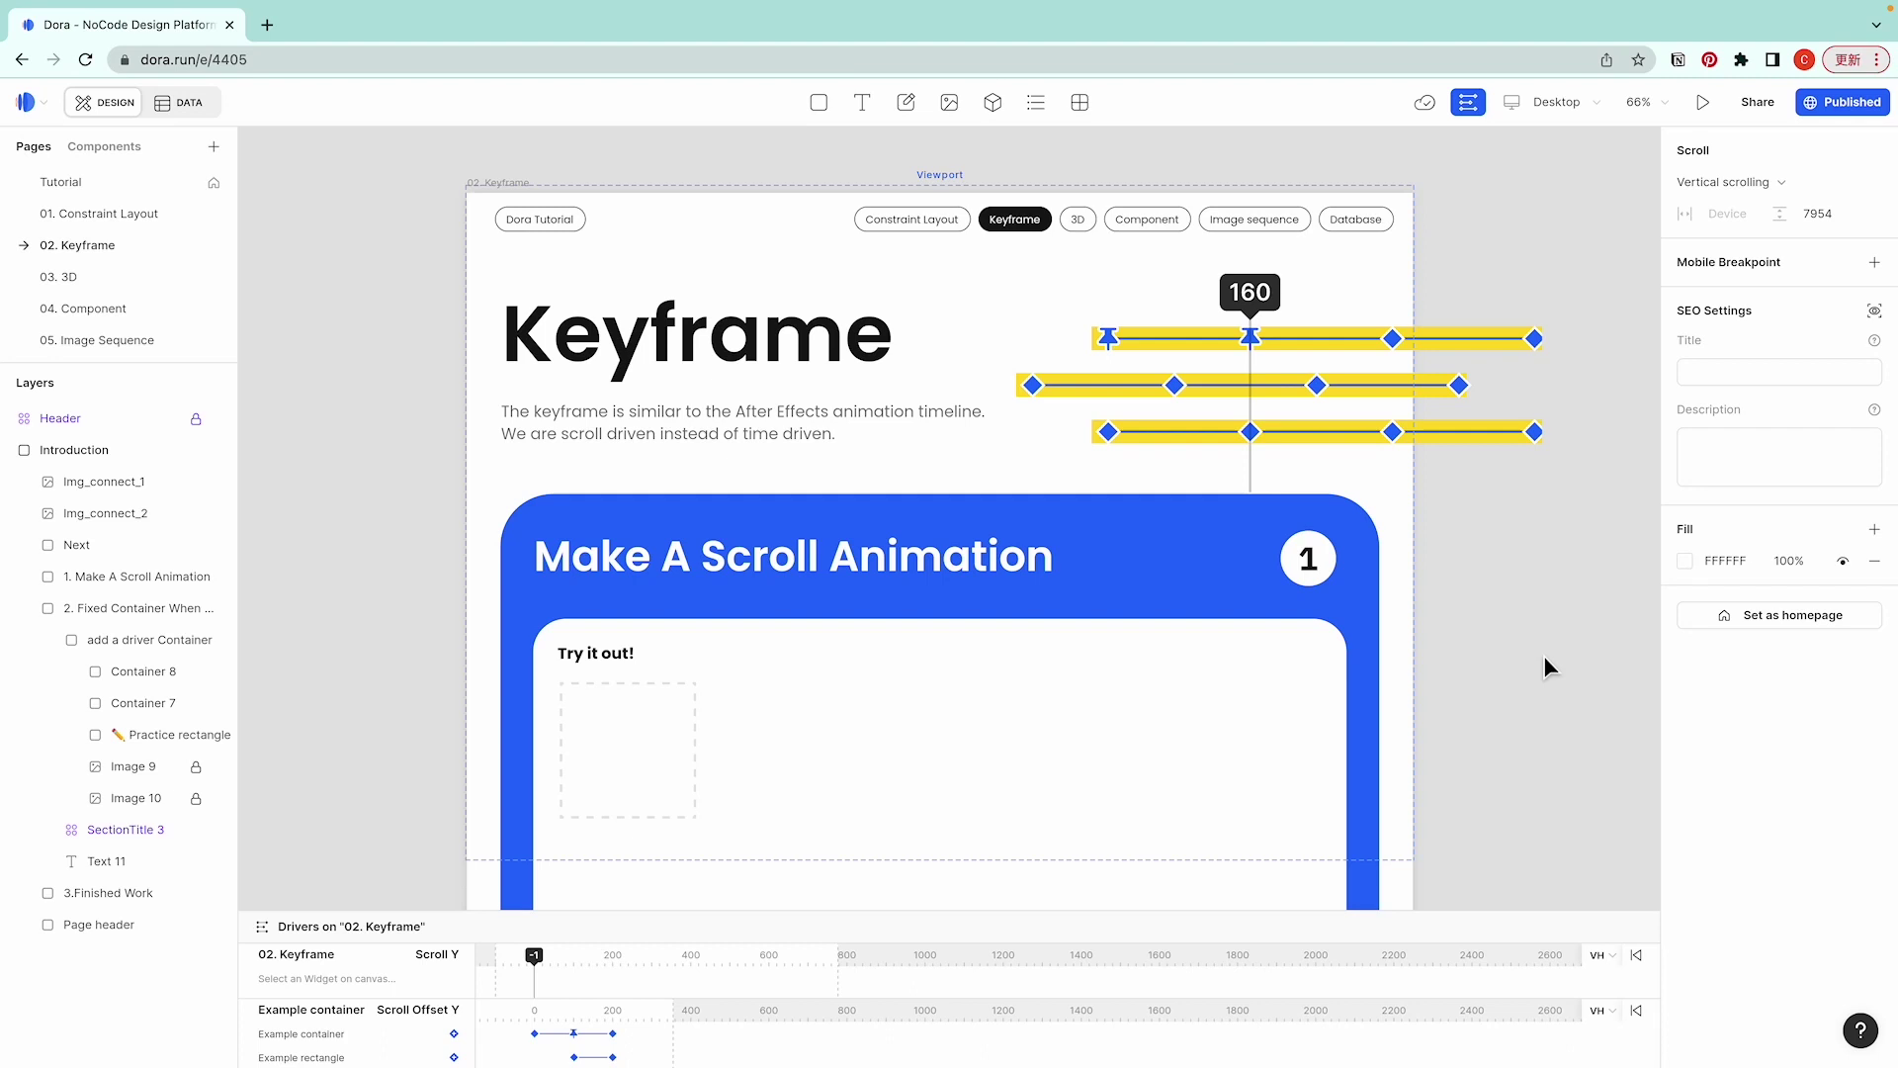
Scroll down to the 'Try it out!' practice box in the Make A Scroll Animation card.
scroll(1545, 658, "down", 5)
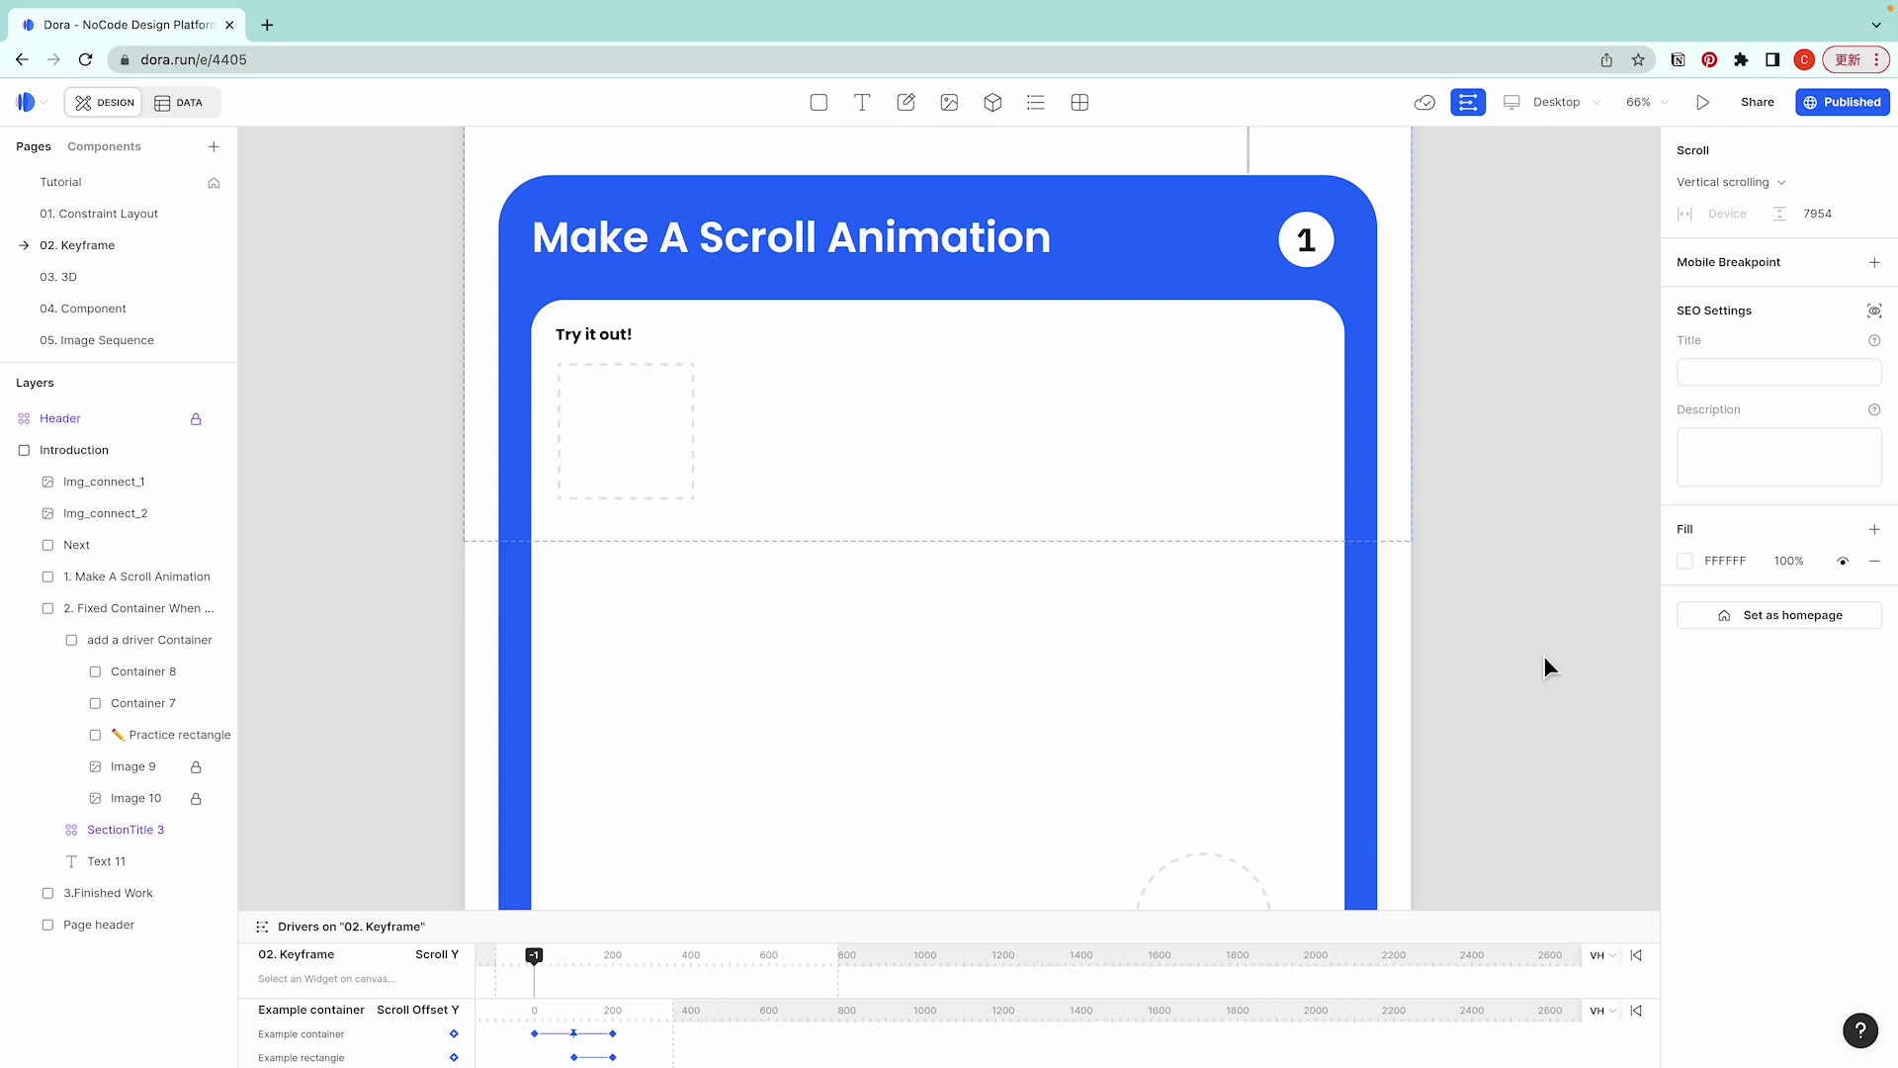
Draw a light-blue square inside the dashed practice box and enlarge the drivers timeline.
left_click(819, 102)
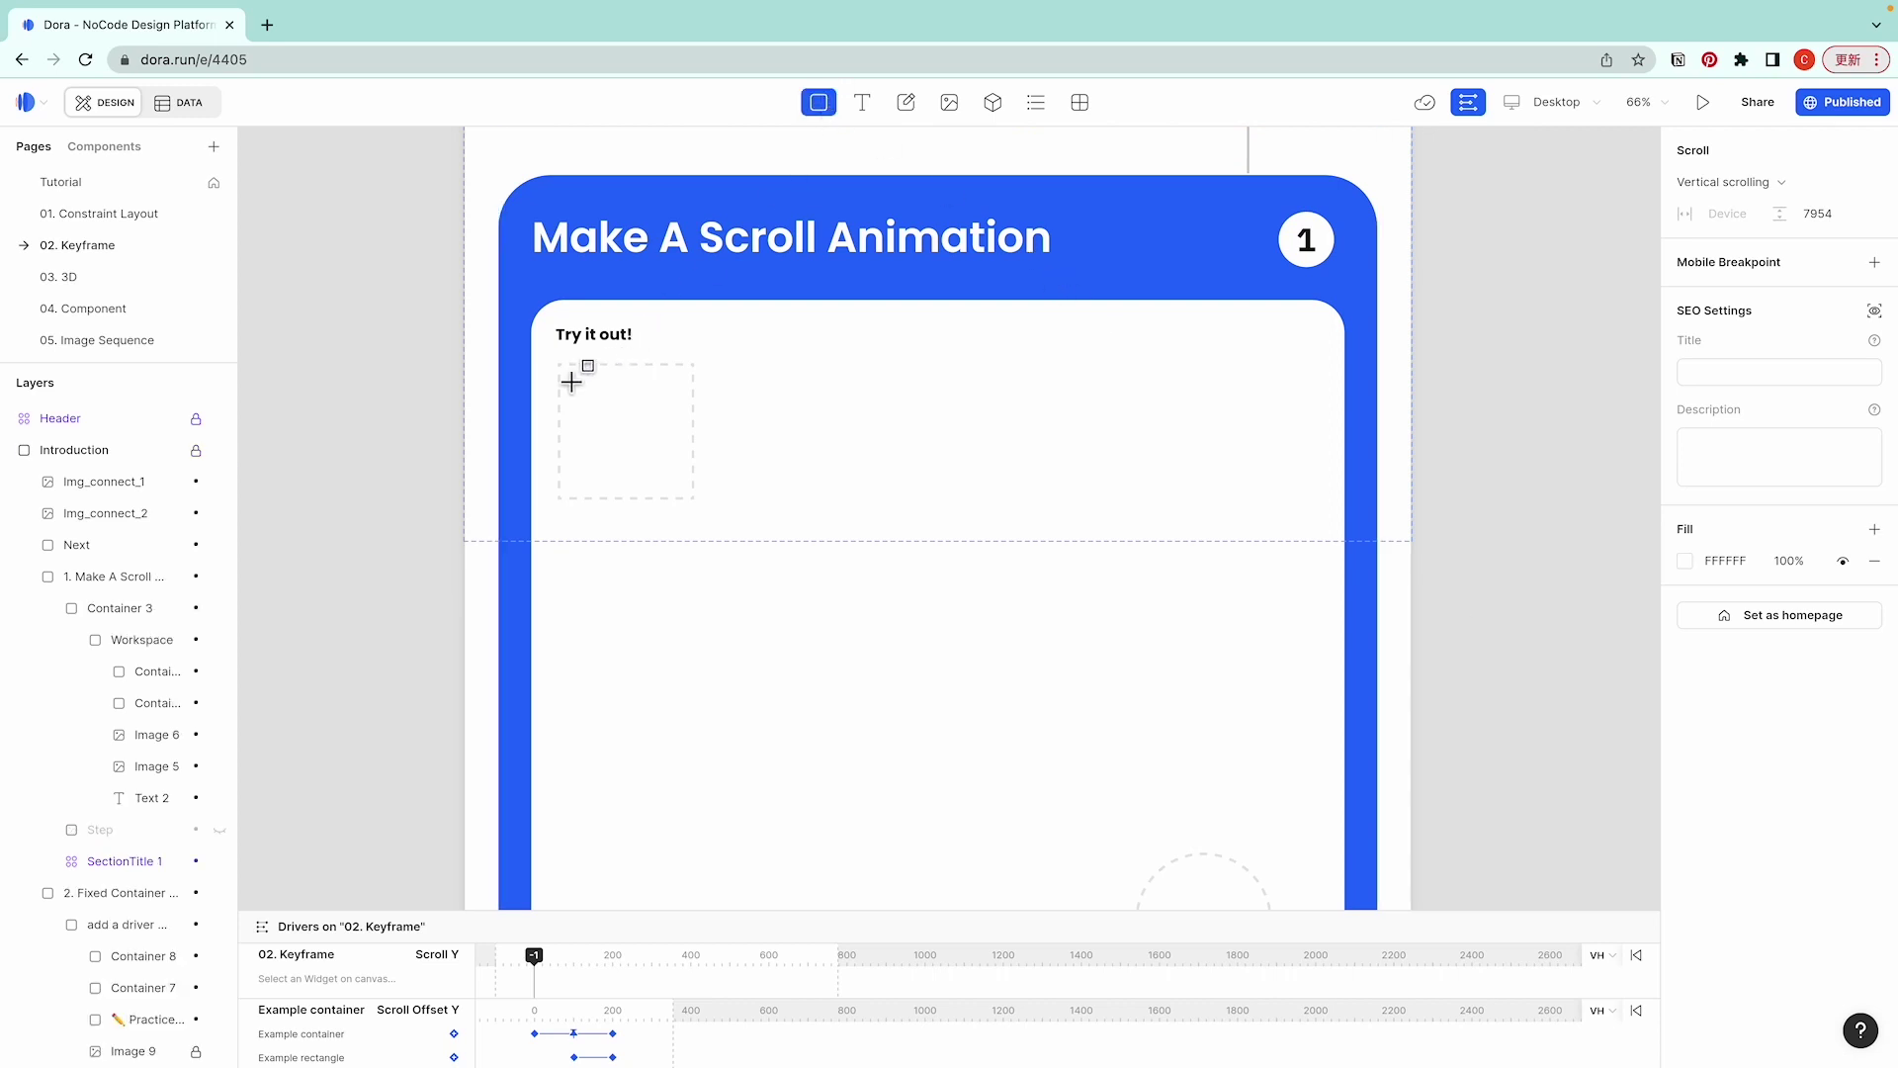
left_click_drag(569, 382, 696, 473)
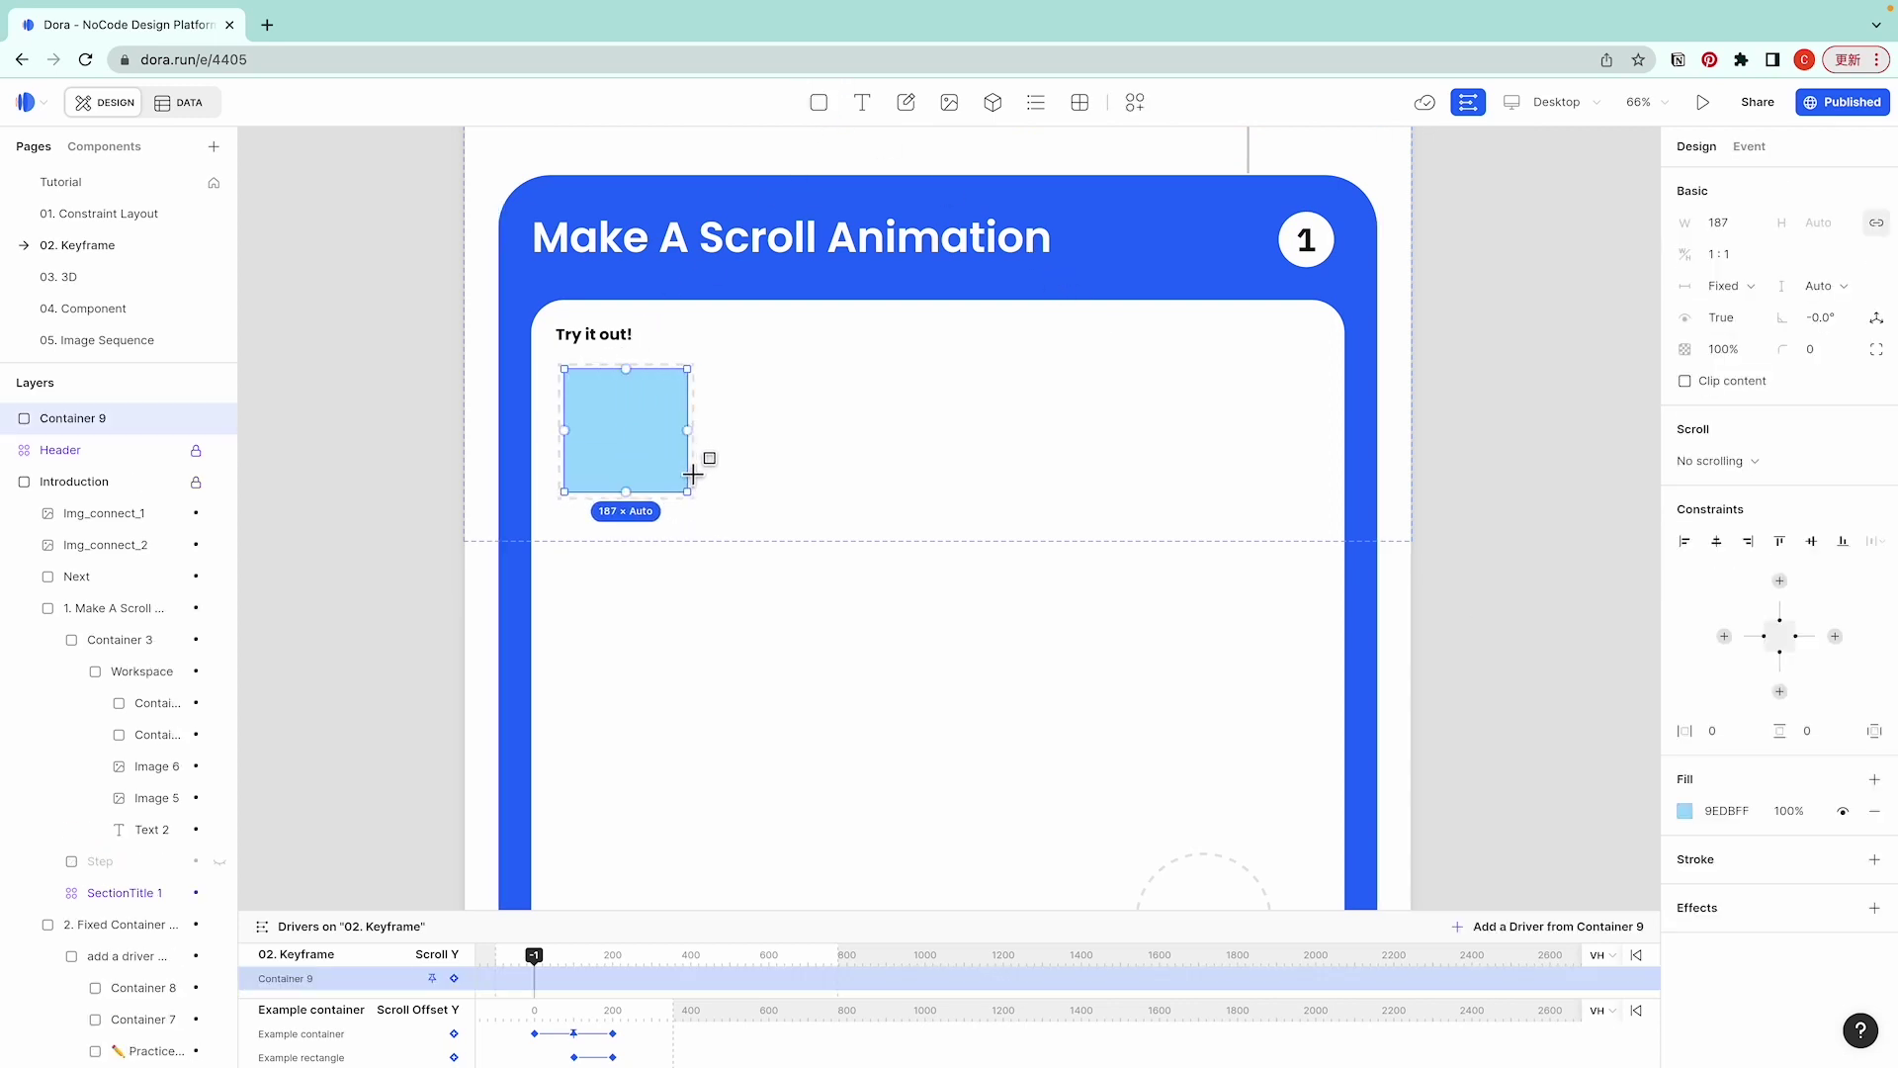
left_click(1451, 261)
left_click(1469, 103)
left_click(1469, 103)
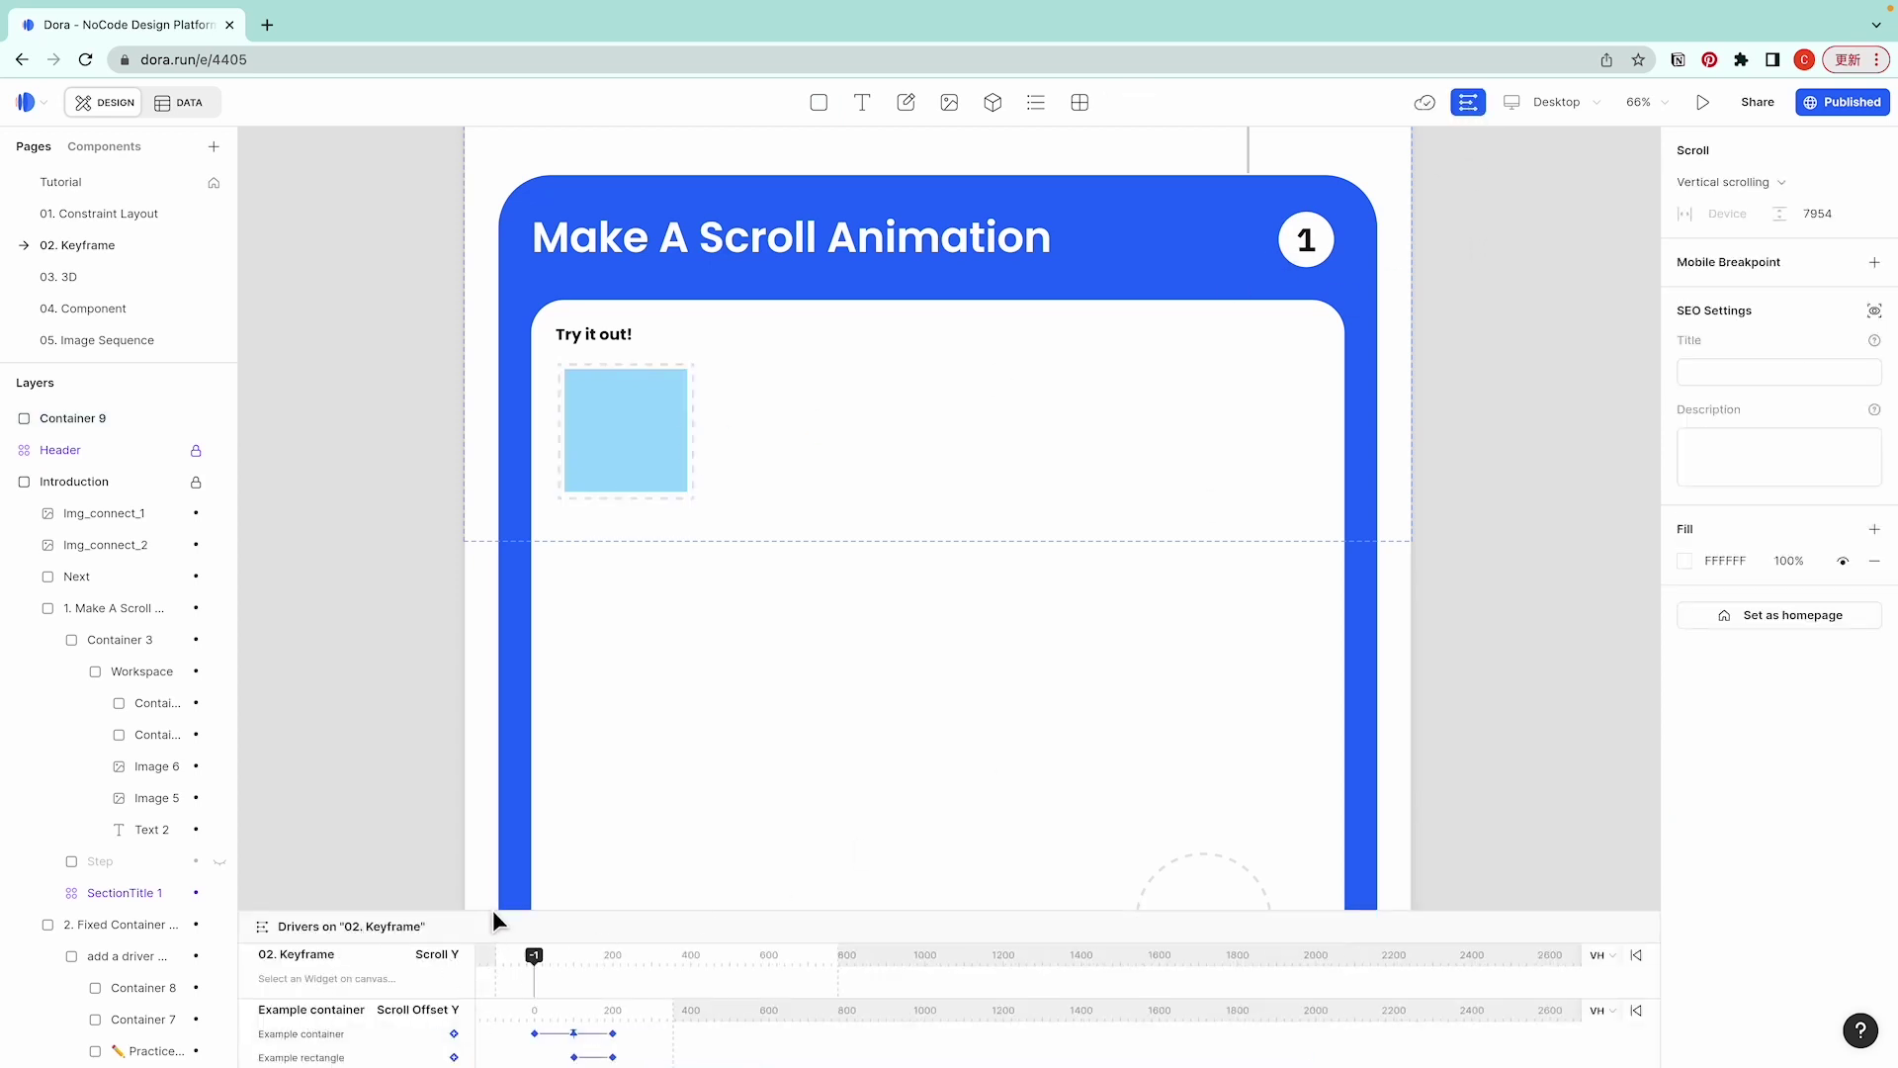
left_click_drag(499, 921, 499, 778)
Keyframe the square at Scroll Y 0, then at 100 move it onto the dashed circle with corner radius 100.
left_click(637, 431)
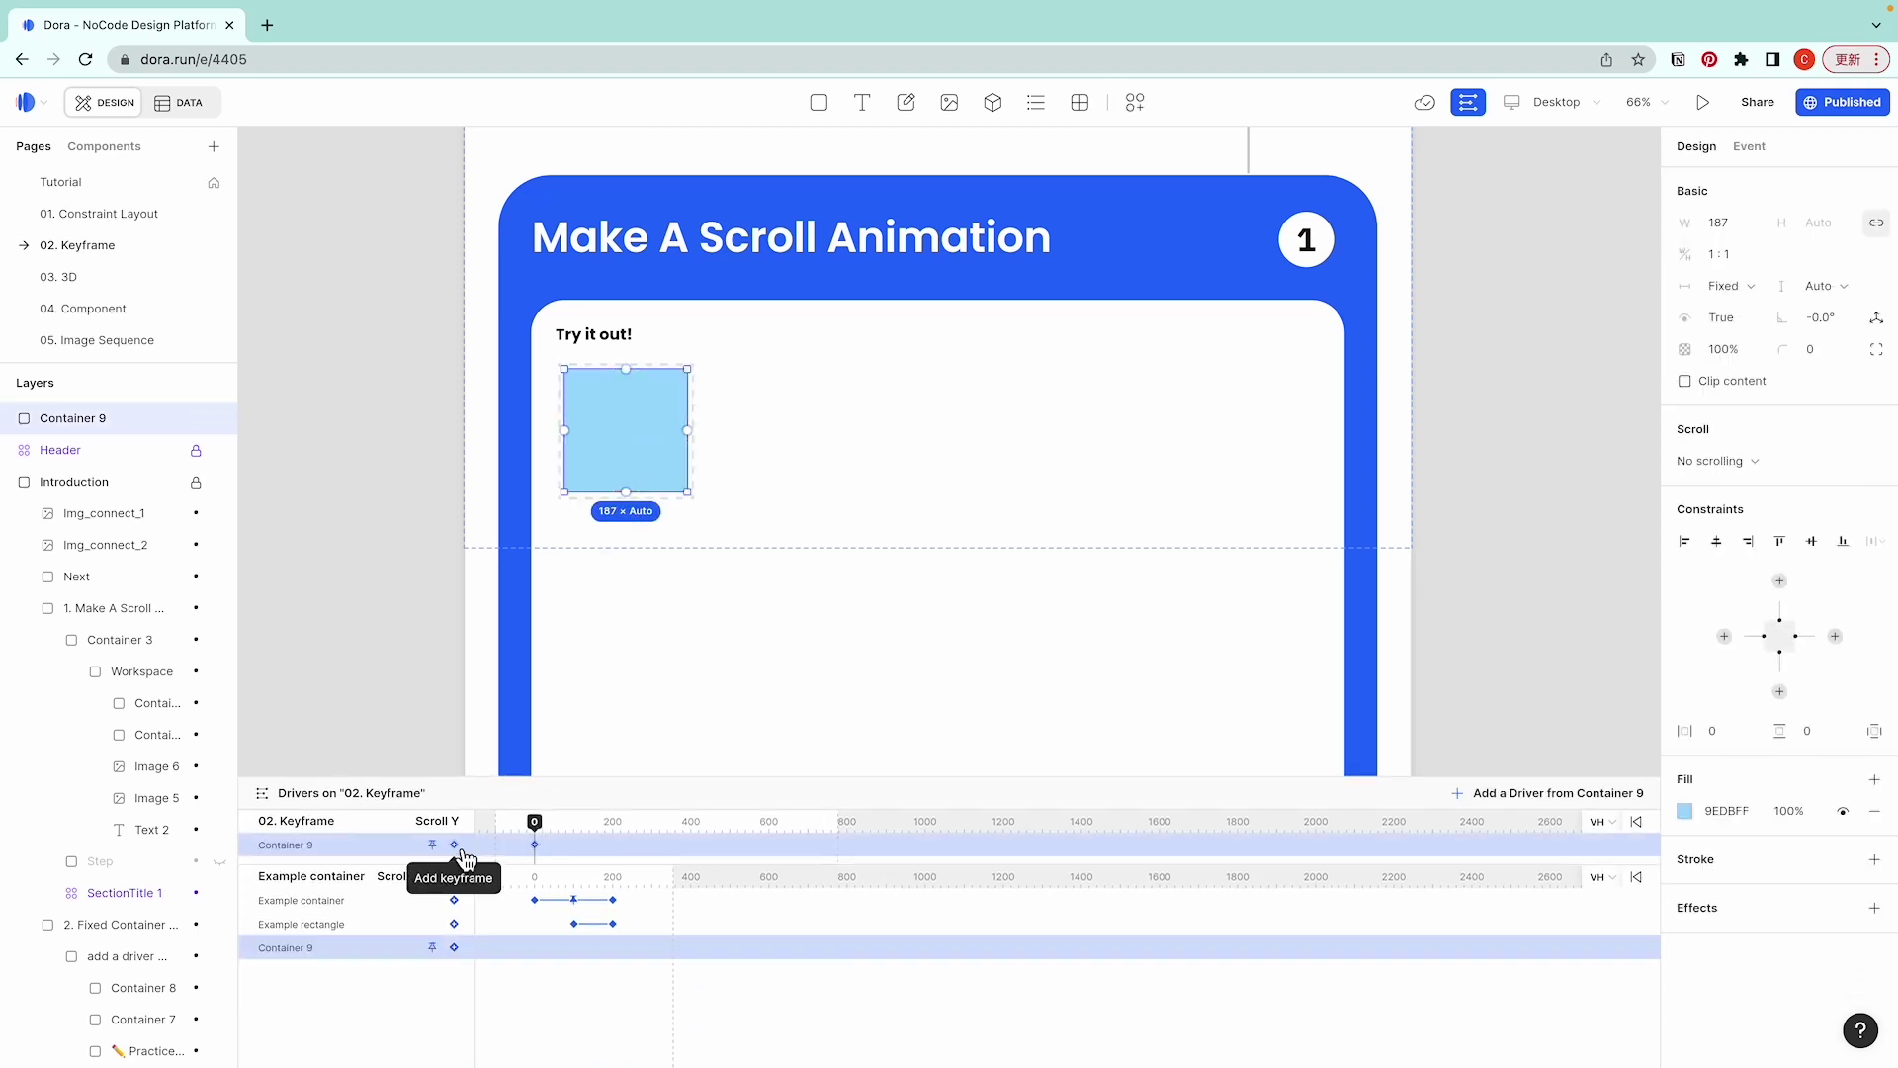
left_click(455, 846)
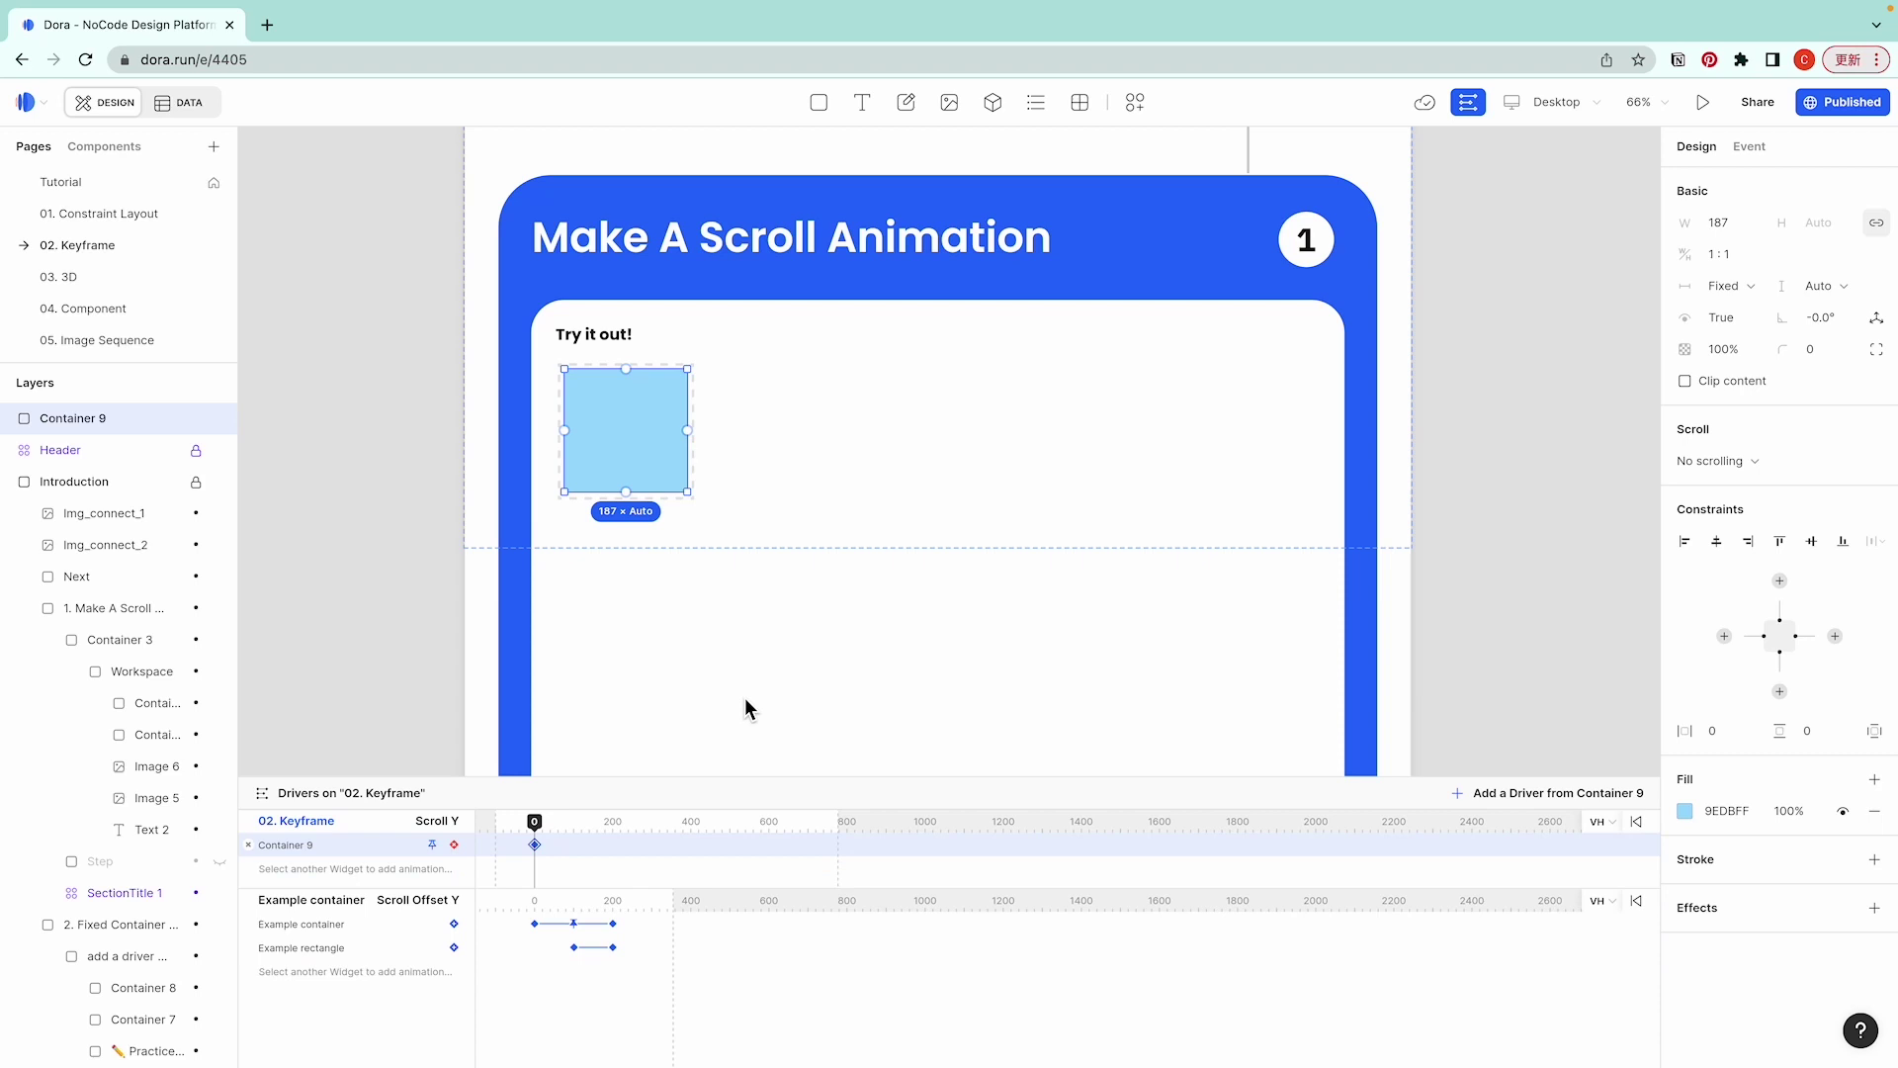
scroll(747, 708, "down", 4)
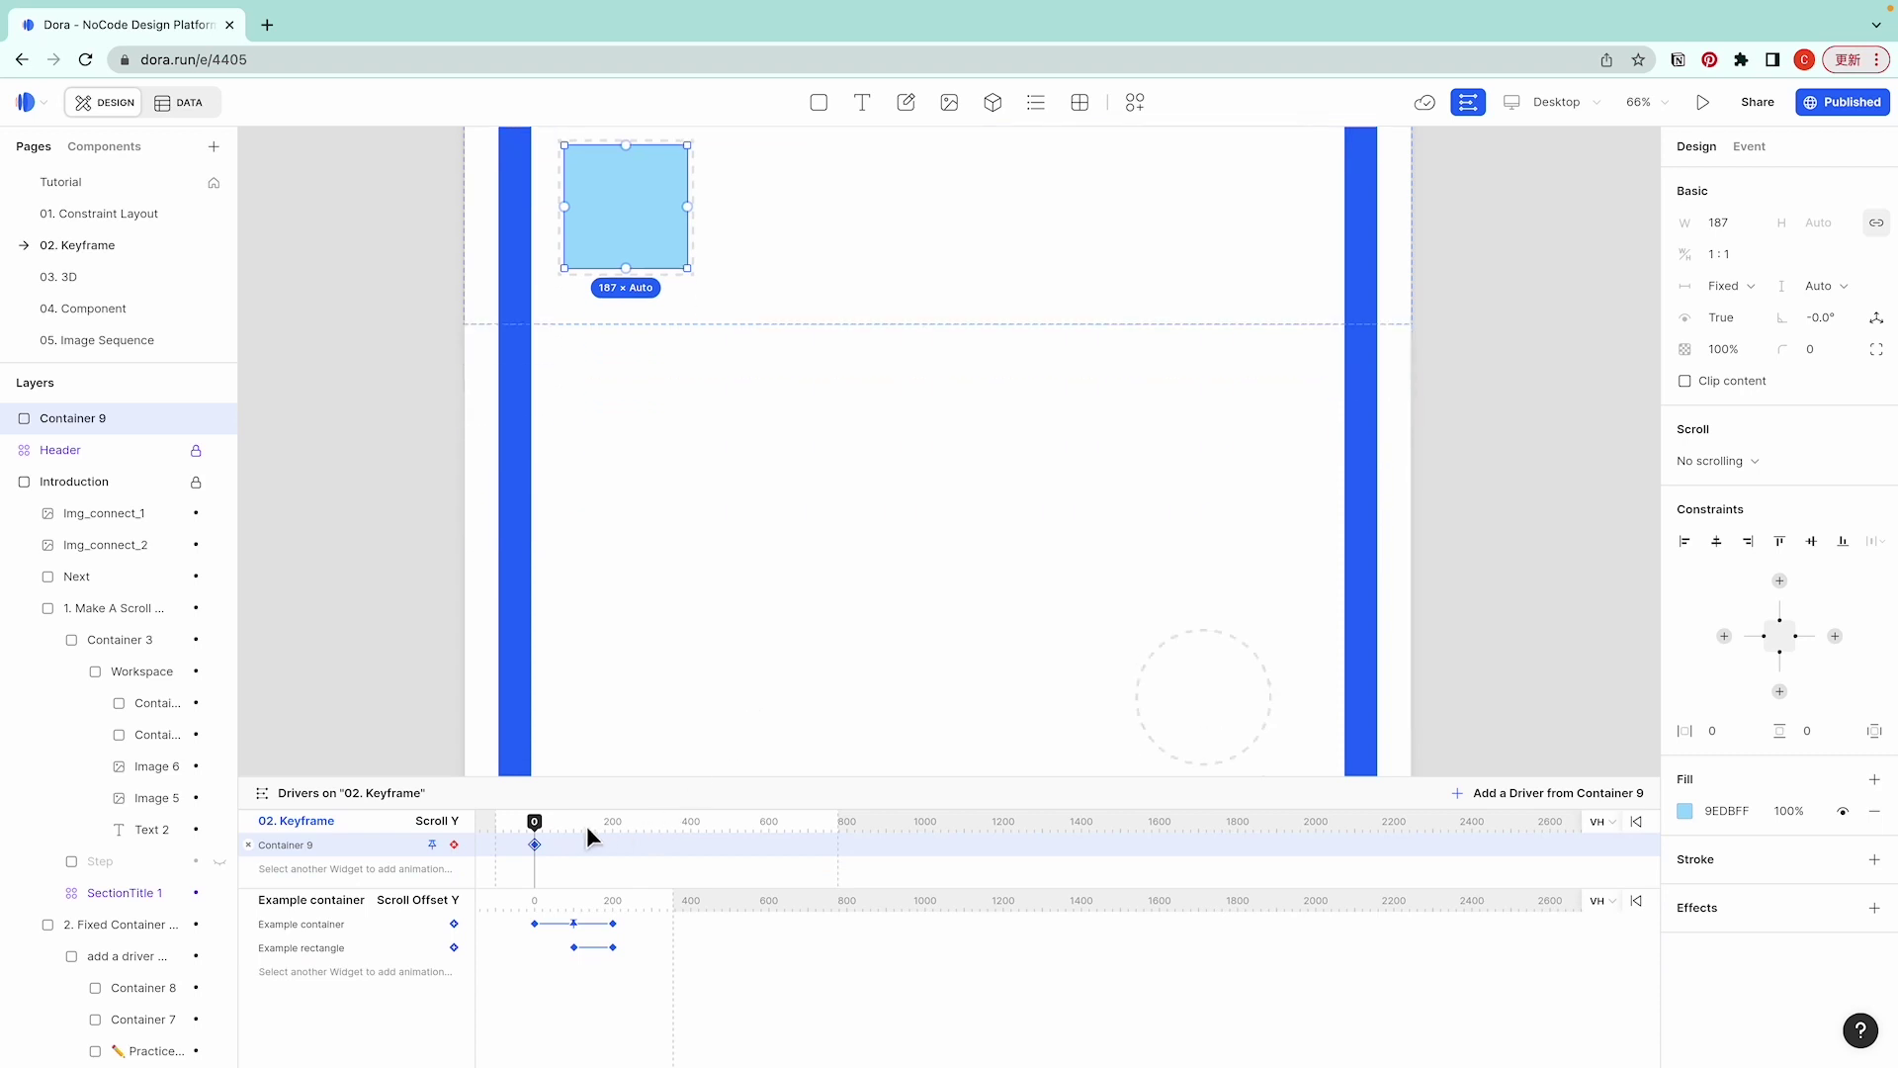
left_click_drag(538, 826, 575, 834)
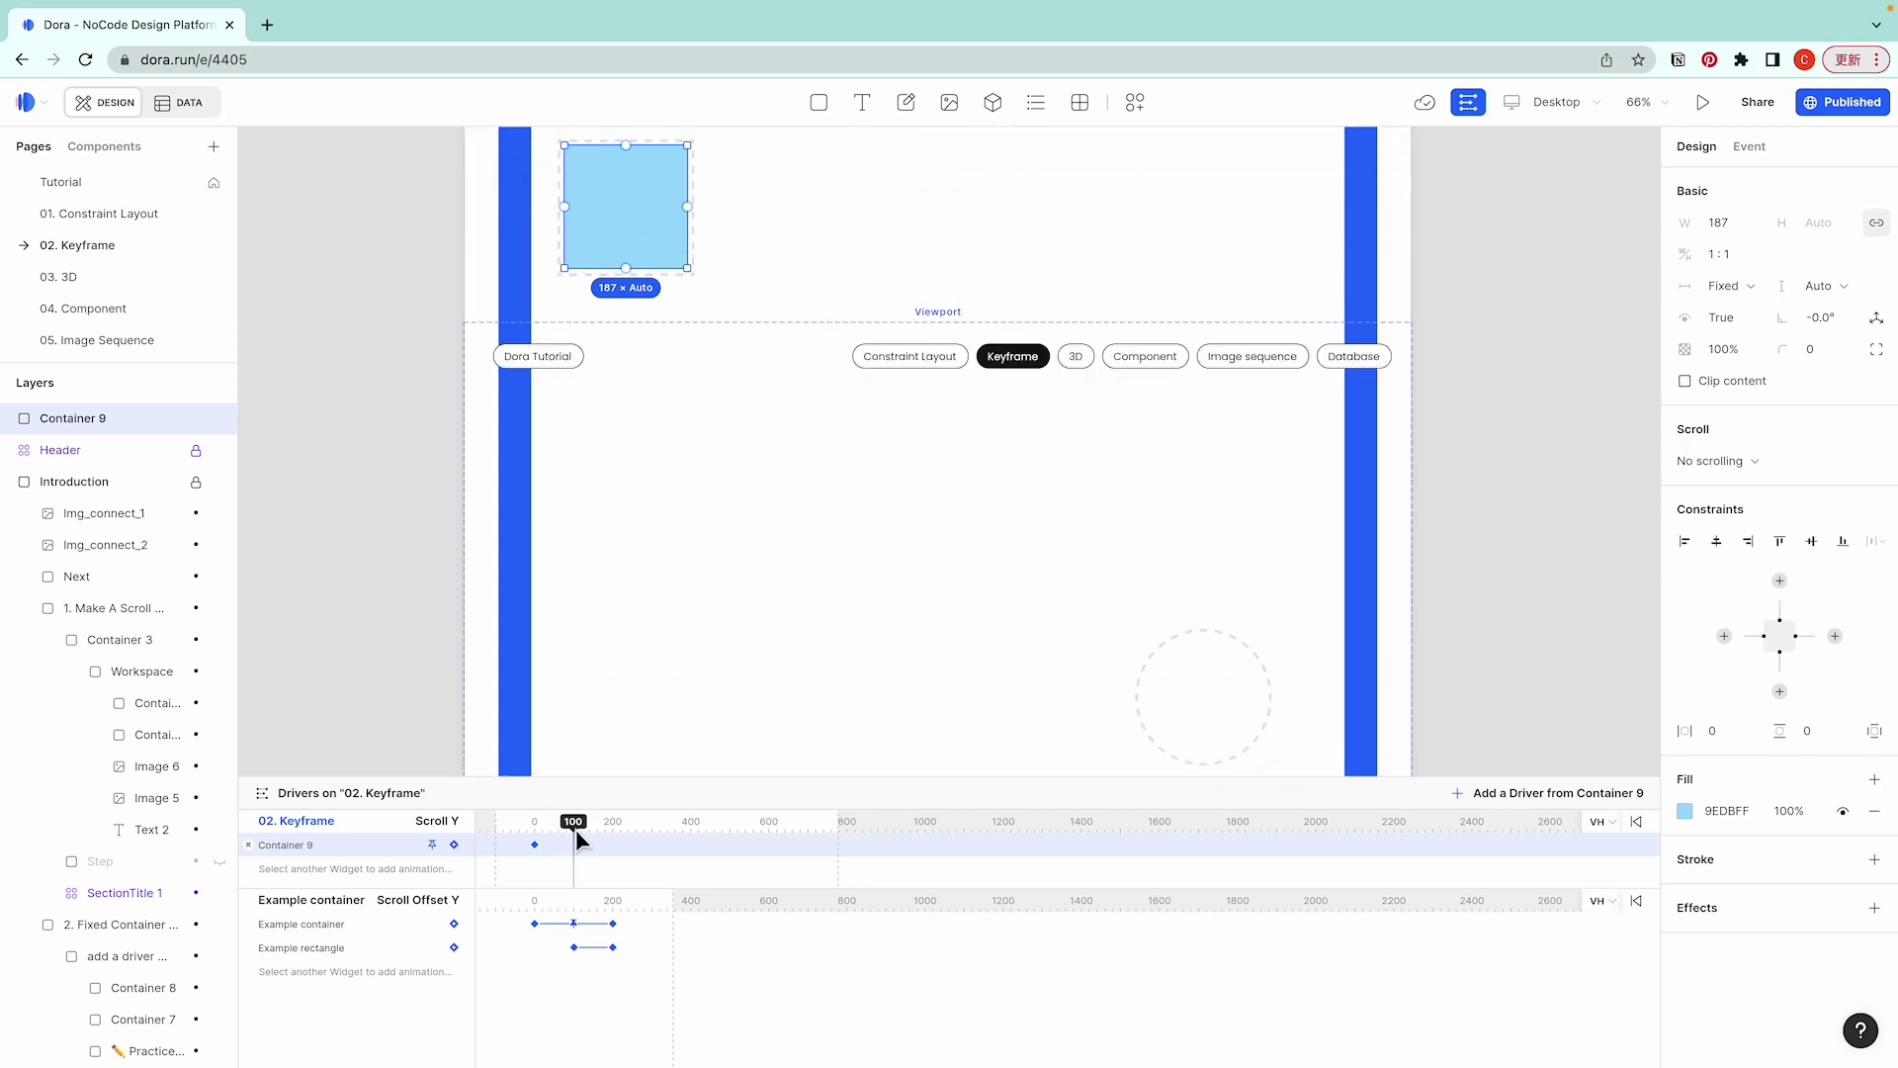
left_click_drag(642, 219, 1222, 700)
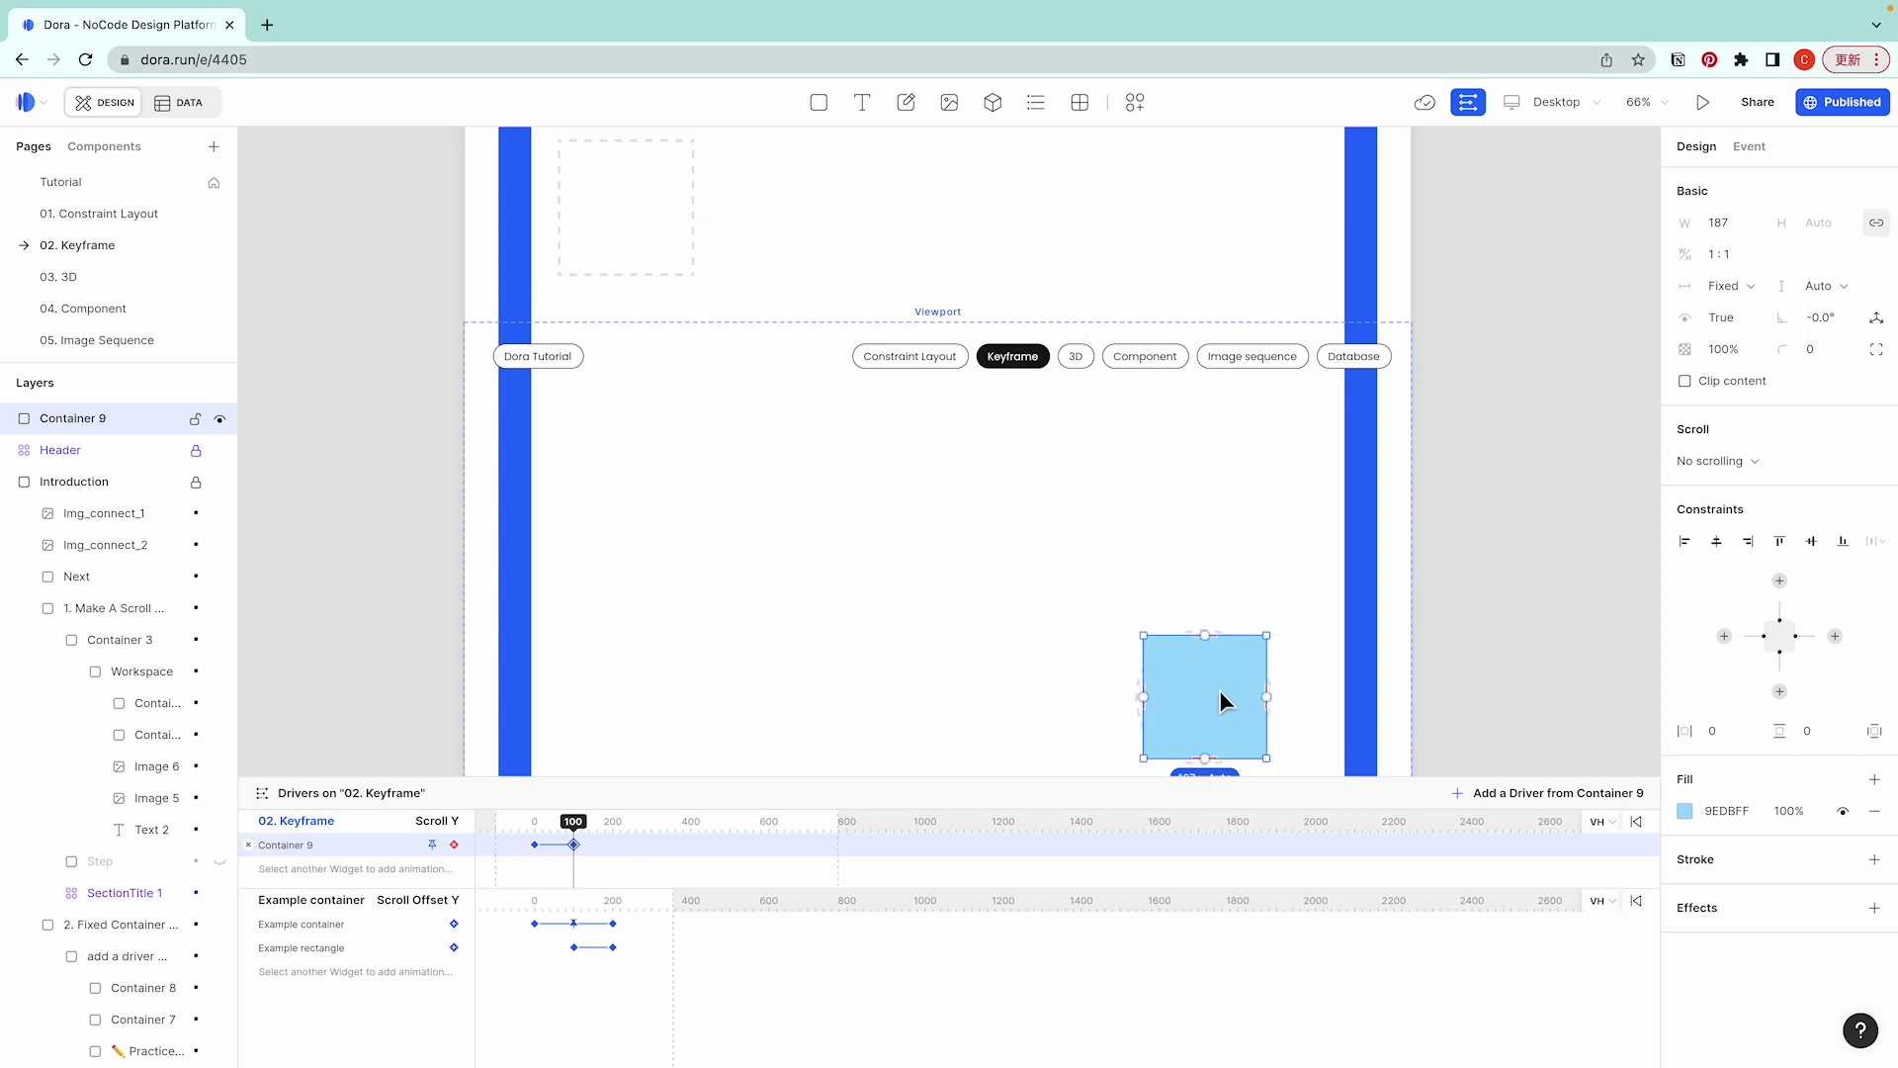
left_click(1844, 348)
key("Return")
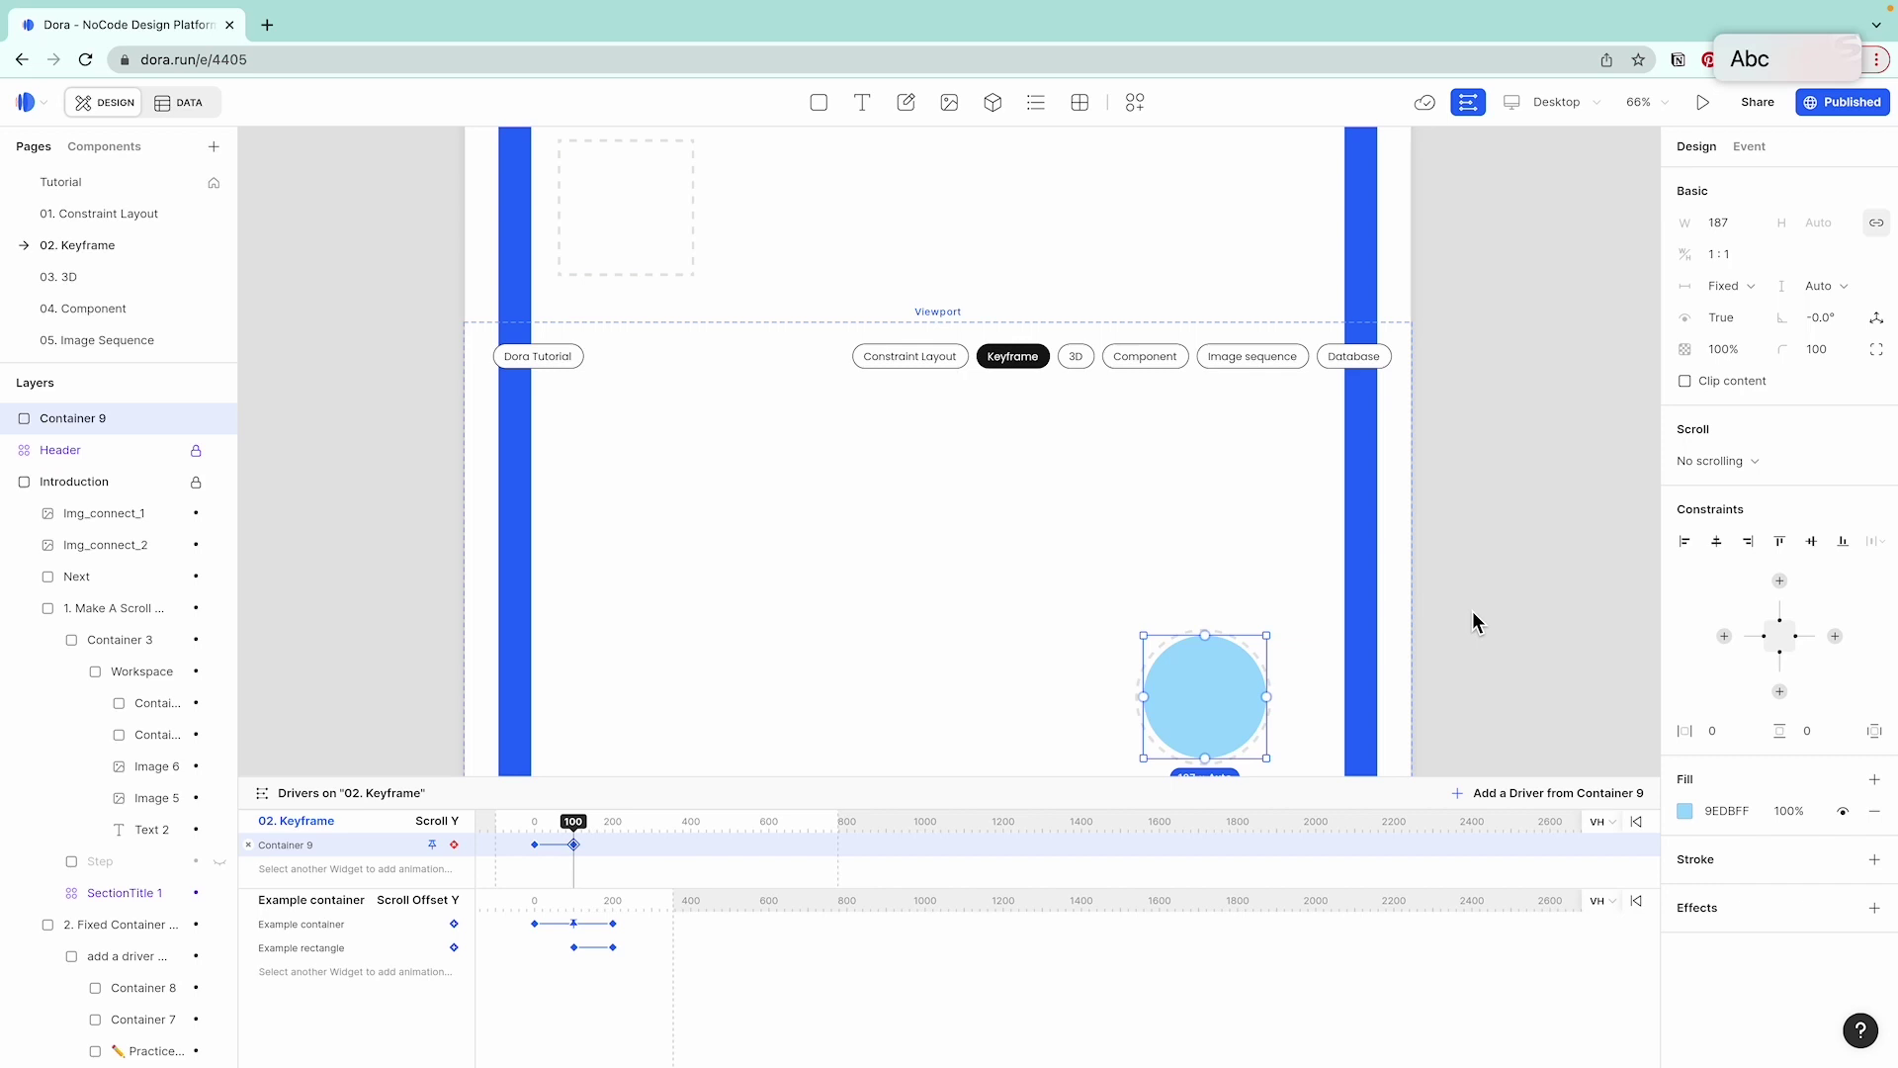
Scrub Scroll Y from 0 to about 105 to preview the square turning round, then scroll to the Fixed Container card.
left_click(947, 757)
left_click_drag(570, 839, 539, 828)
scroll(1133, 591, "up", 5)
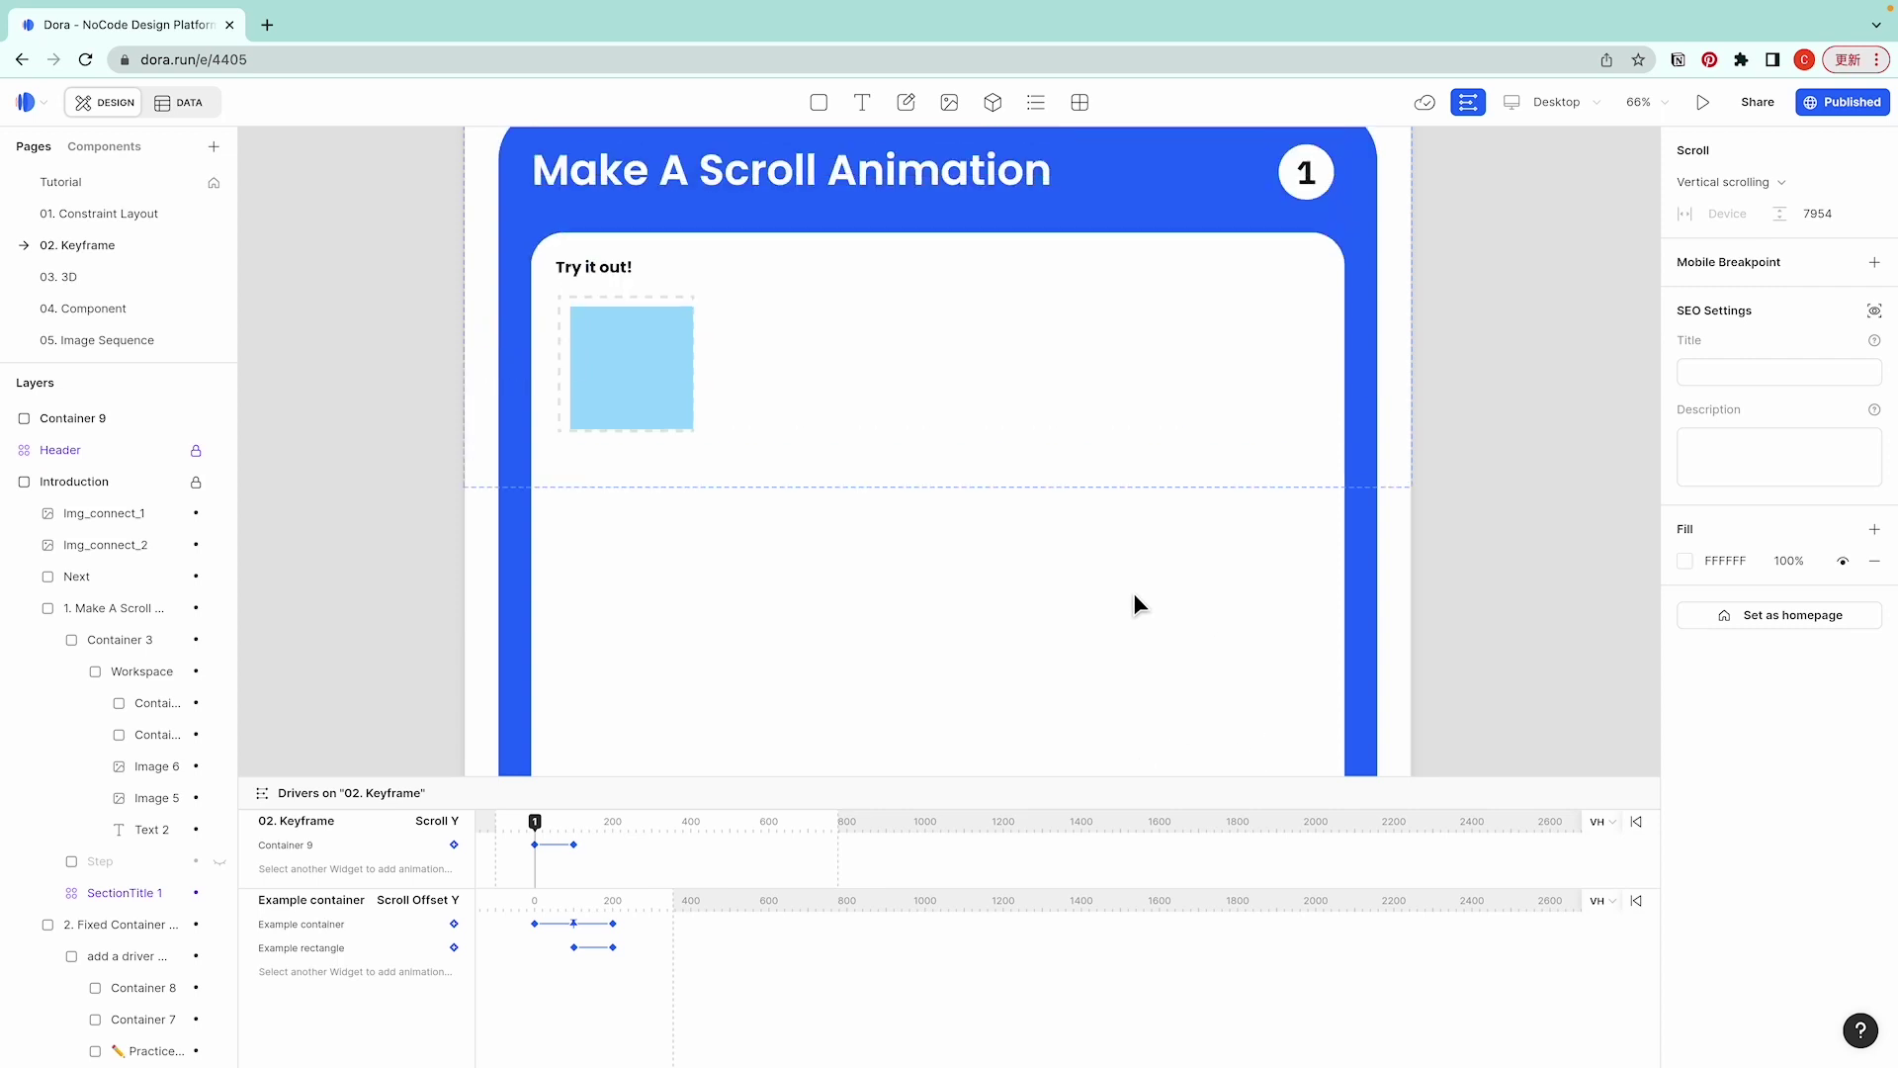
scroll(1299, 538, "down", 3)
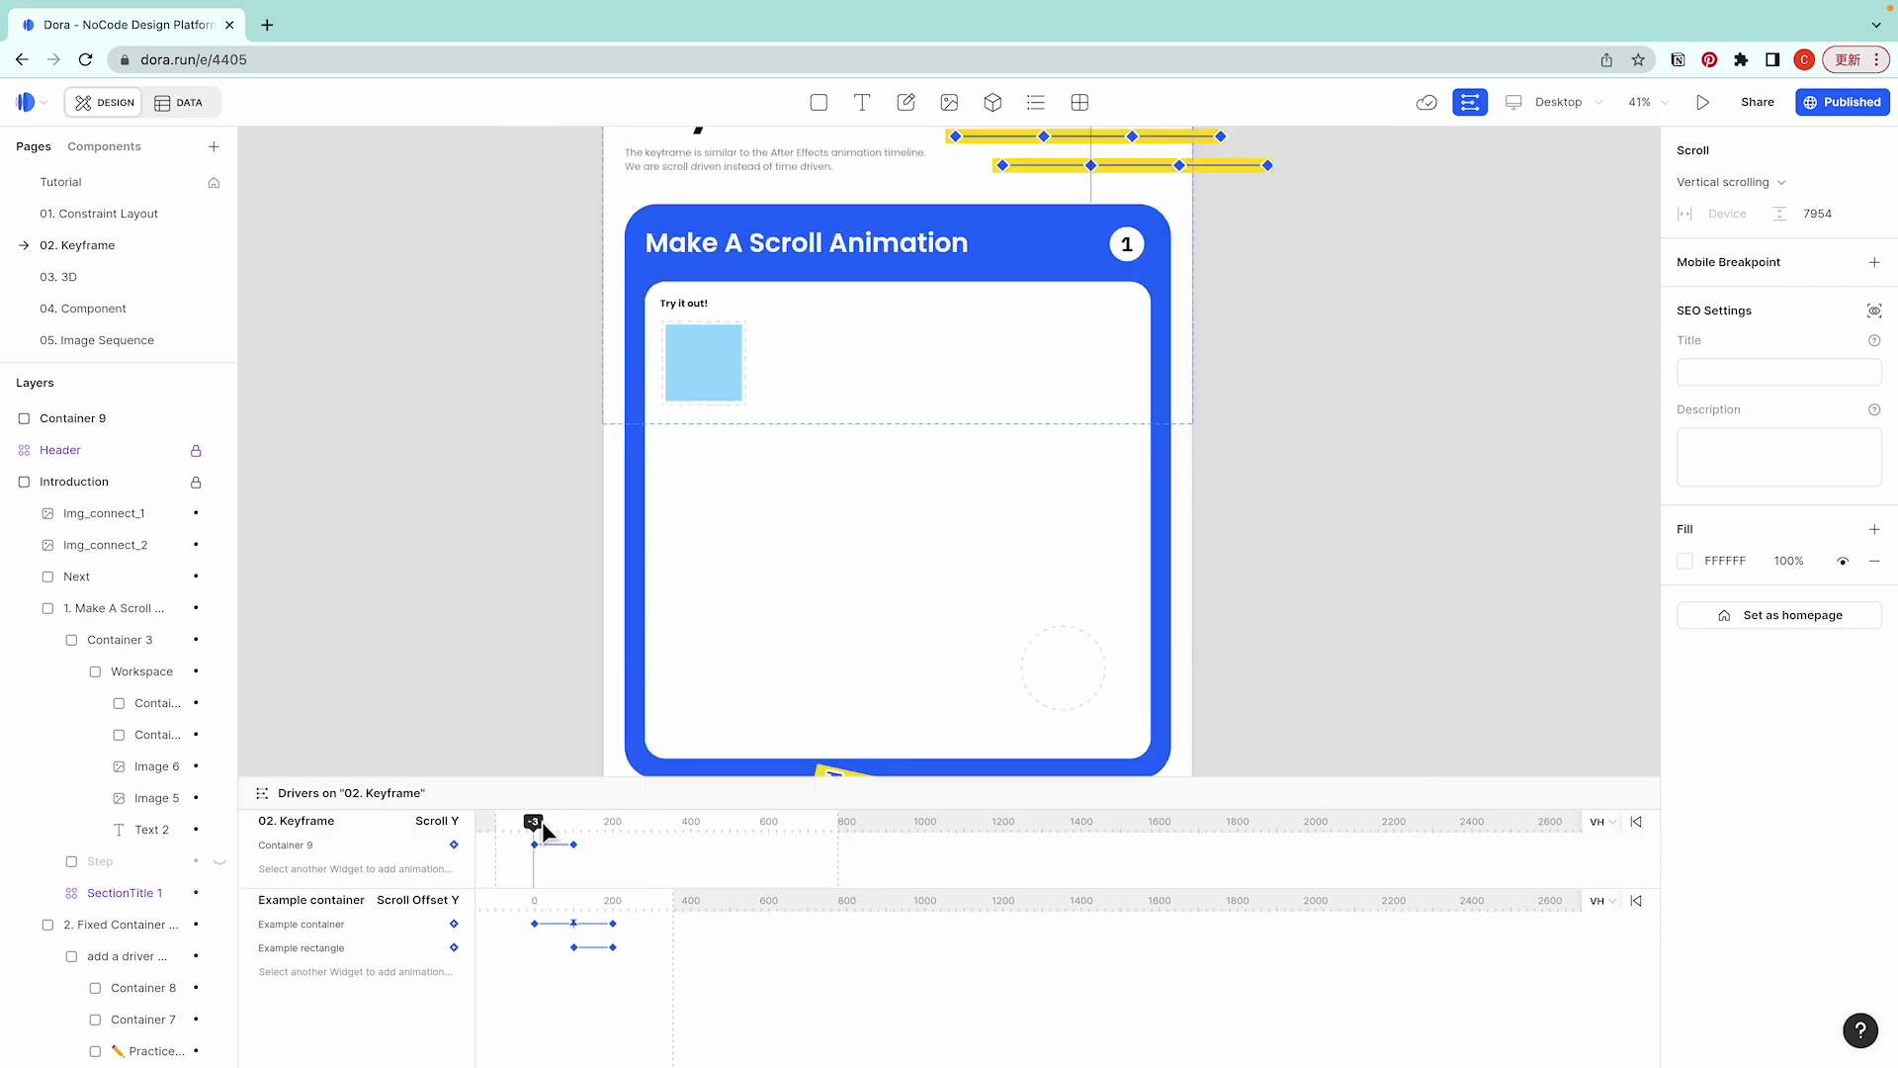
left_click_drag(534, 824, 581, 838)
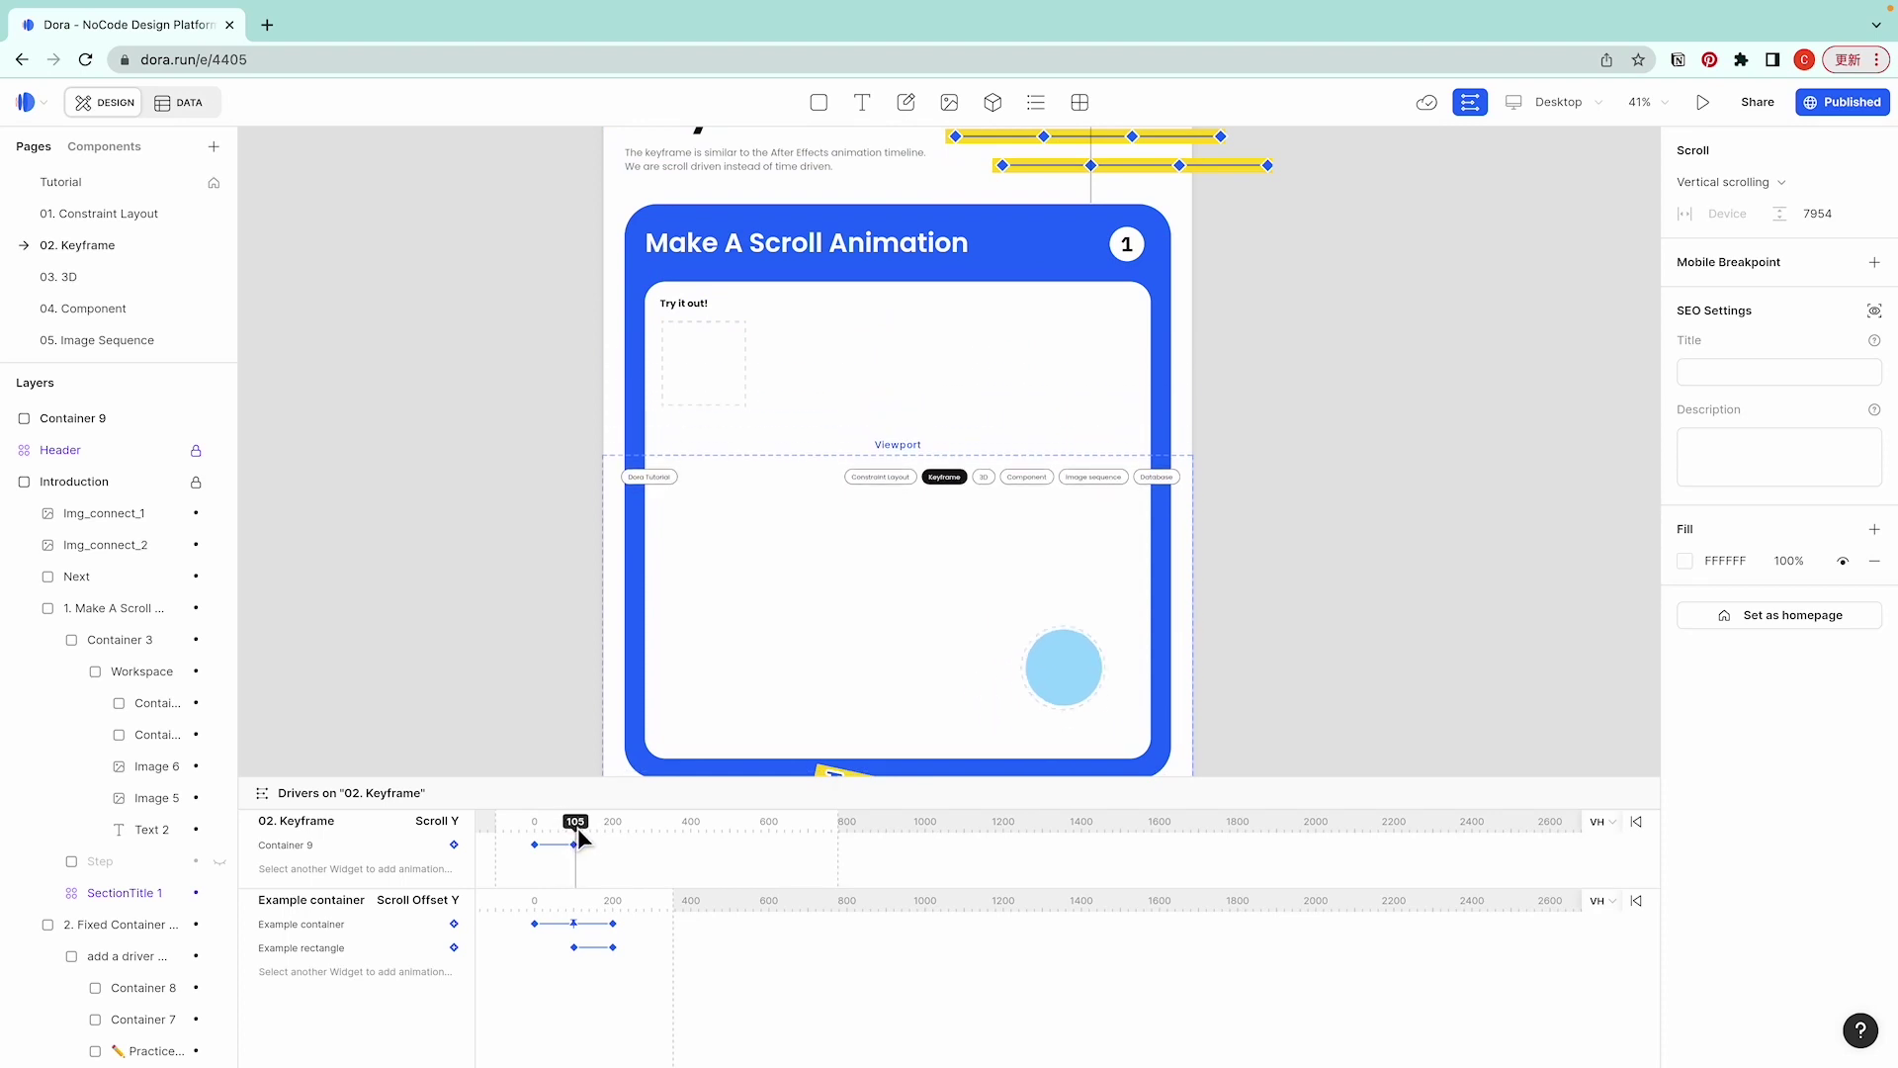
scroll(1479, 460, "down", 4)
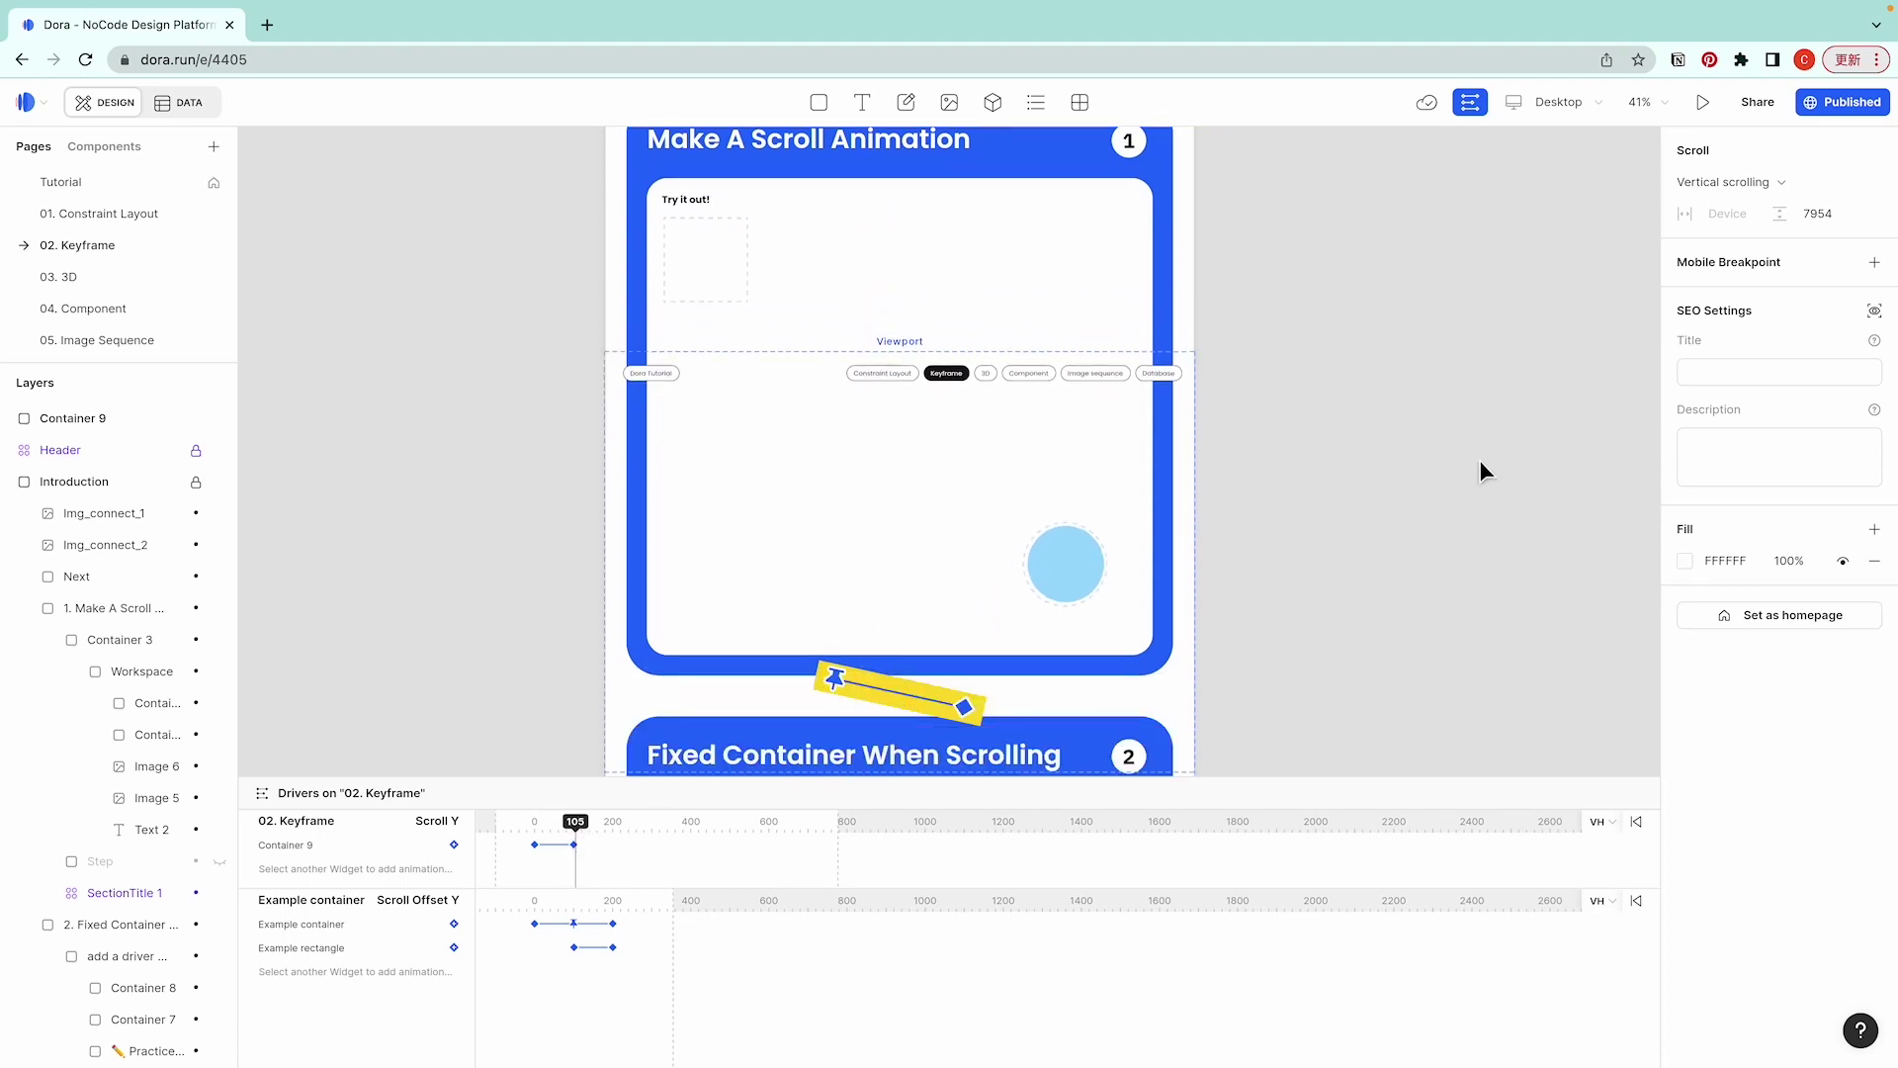
scroll(1479, 463, "down", 4)
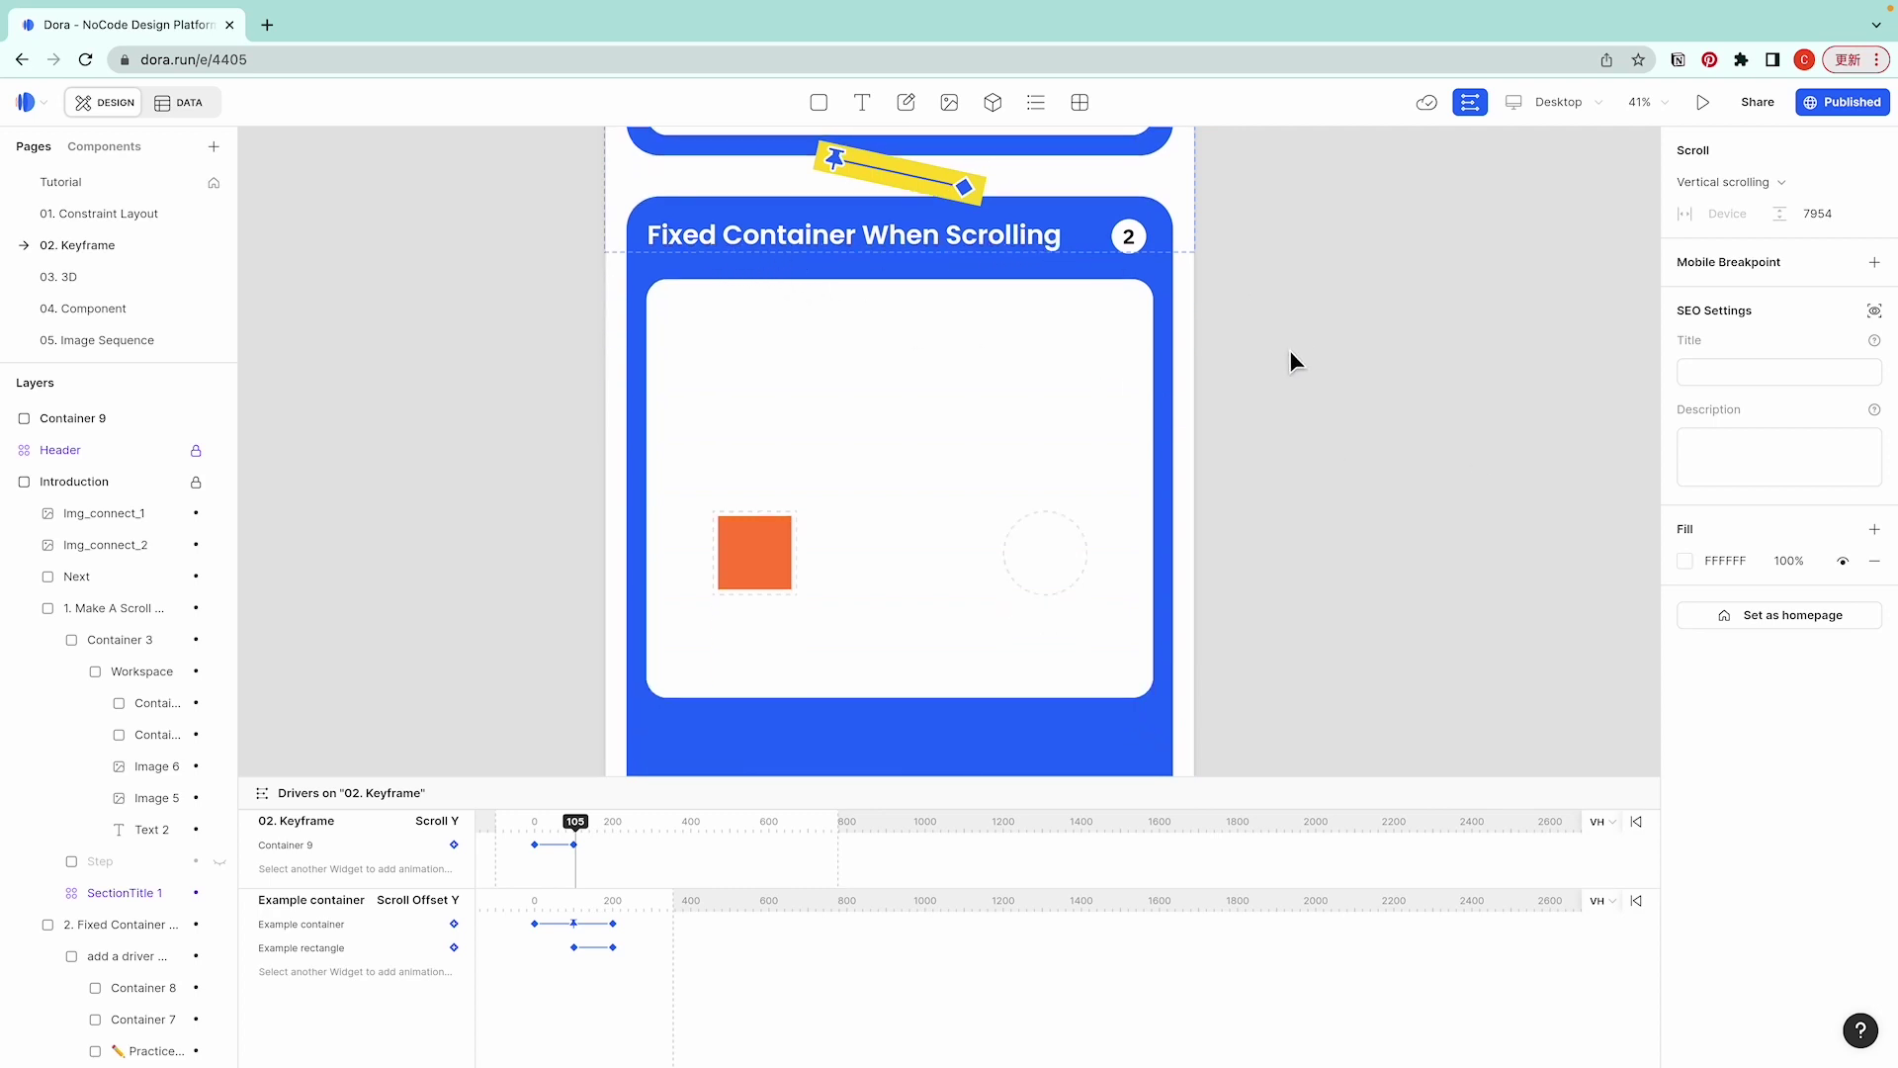
Give 'add a driver Container' a Scroll Offset Y driver with keyframes at 0, 100 and 200, pinned between them.
scroll(1252, 257, "down", 2)
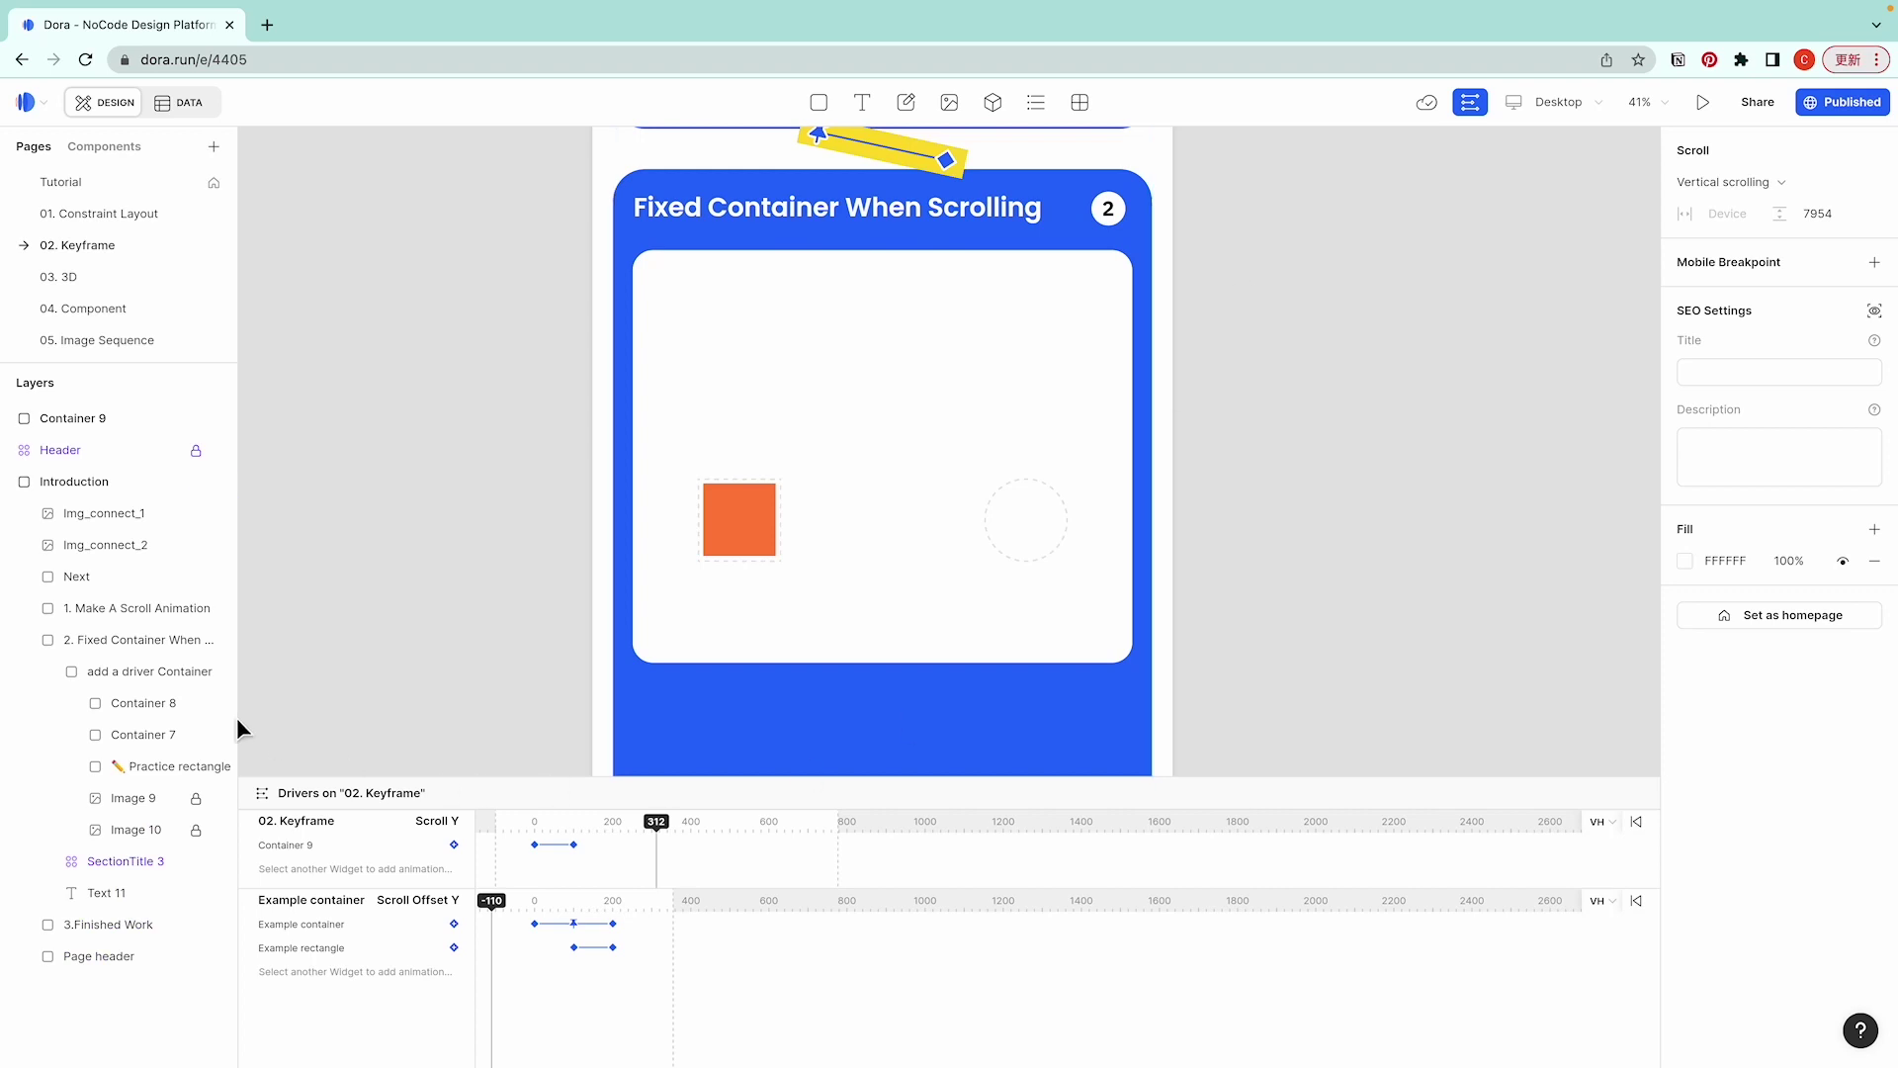
left_click(166, 676)
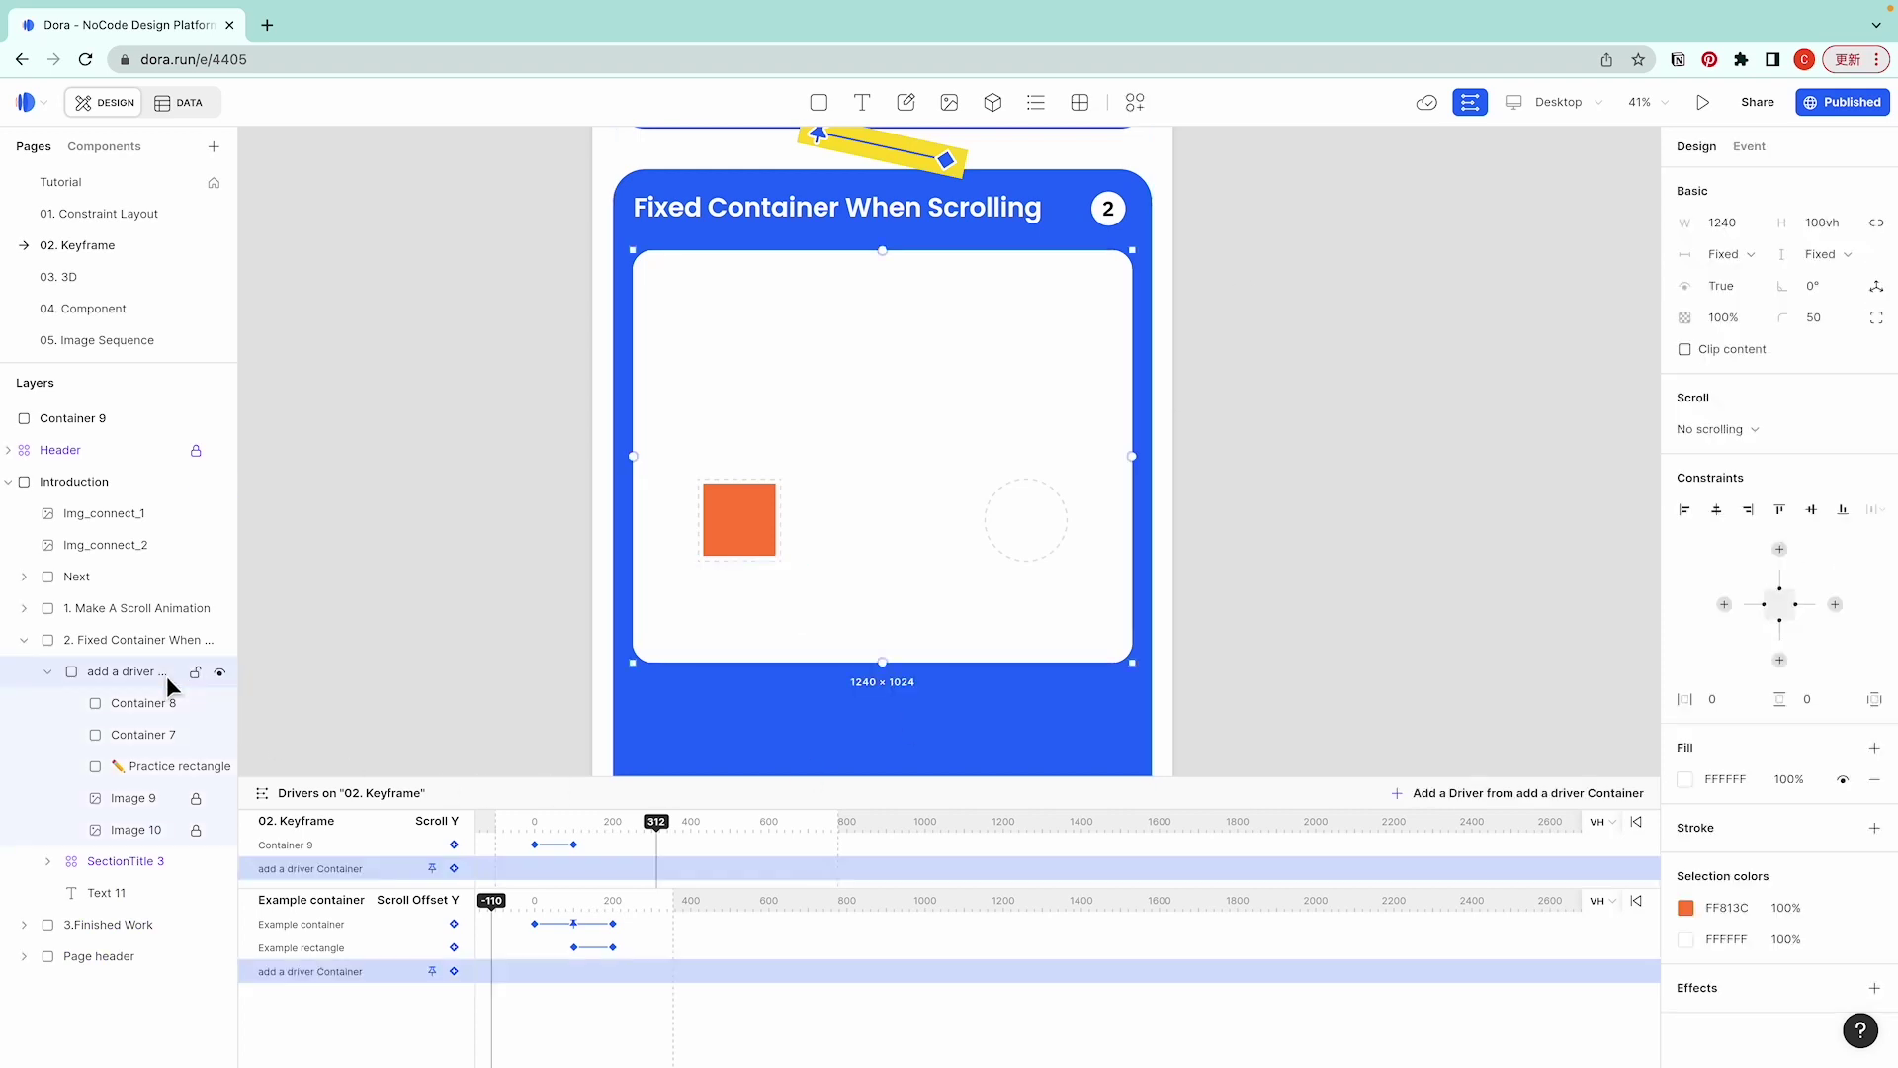
left_click(1480, 797)
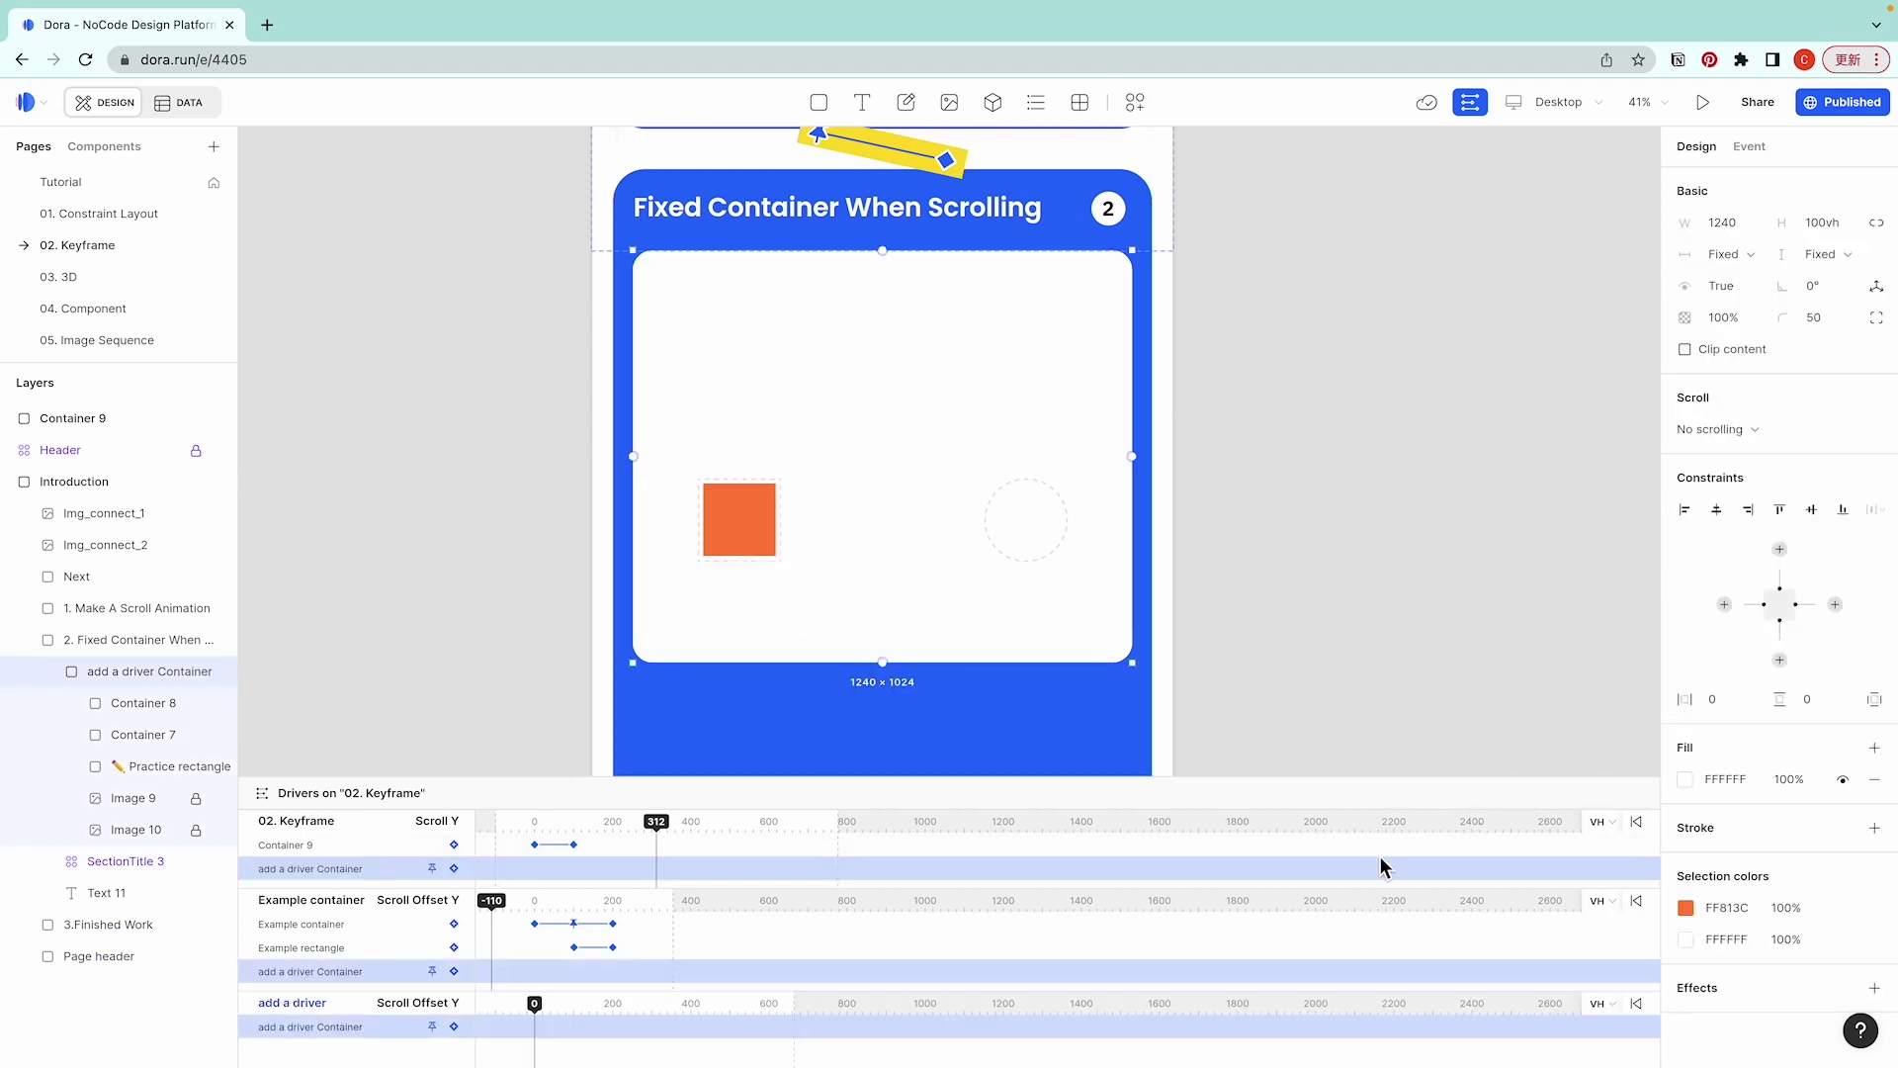
left_click(454, 1027)
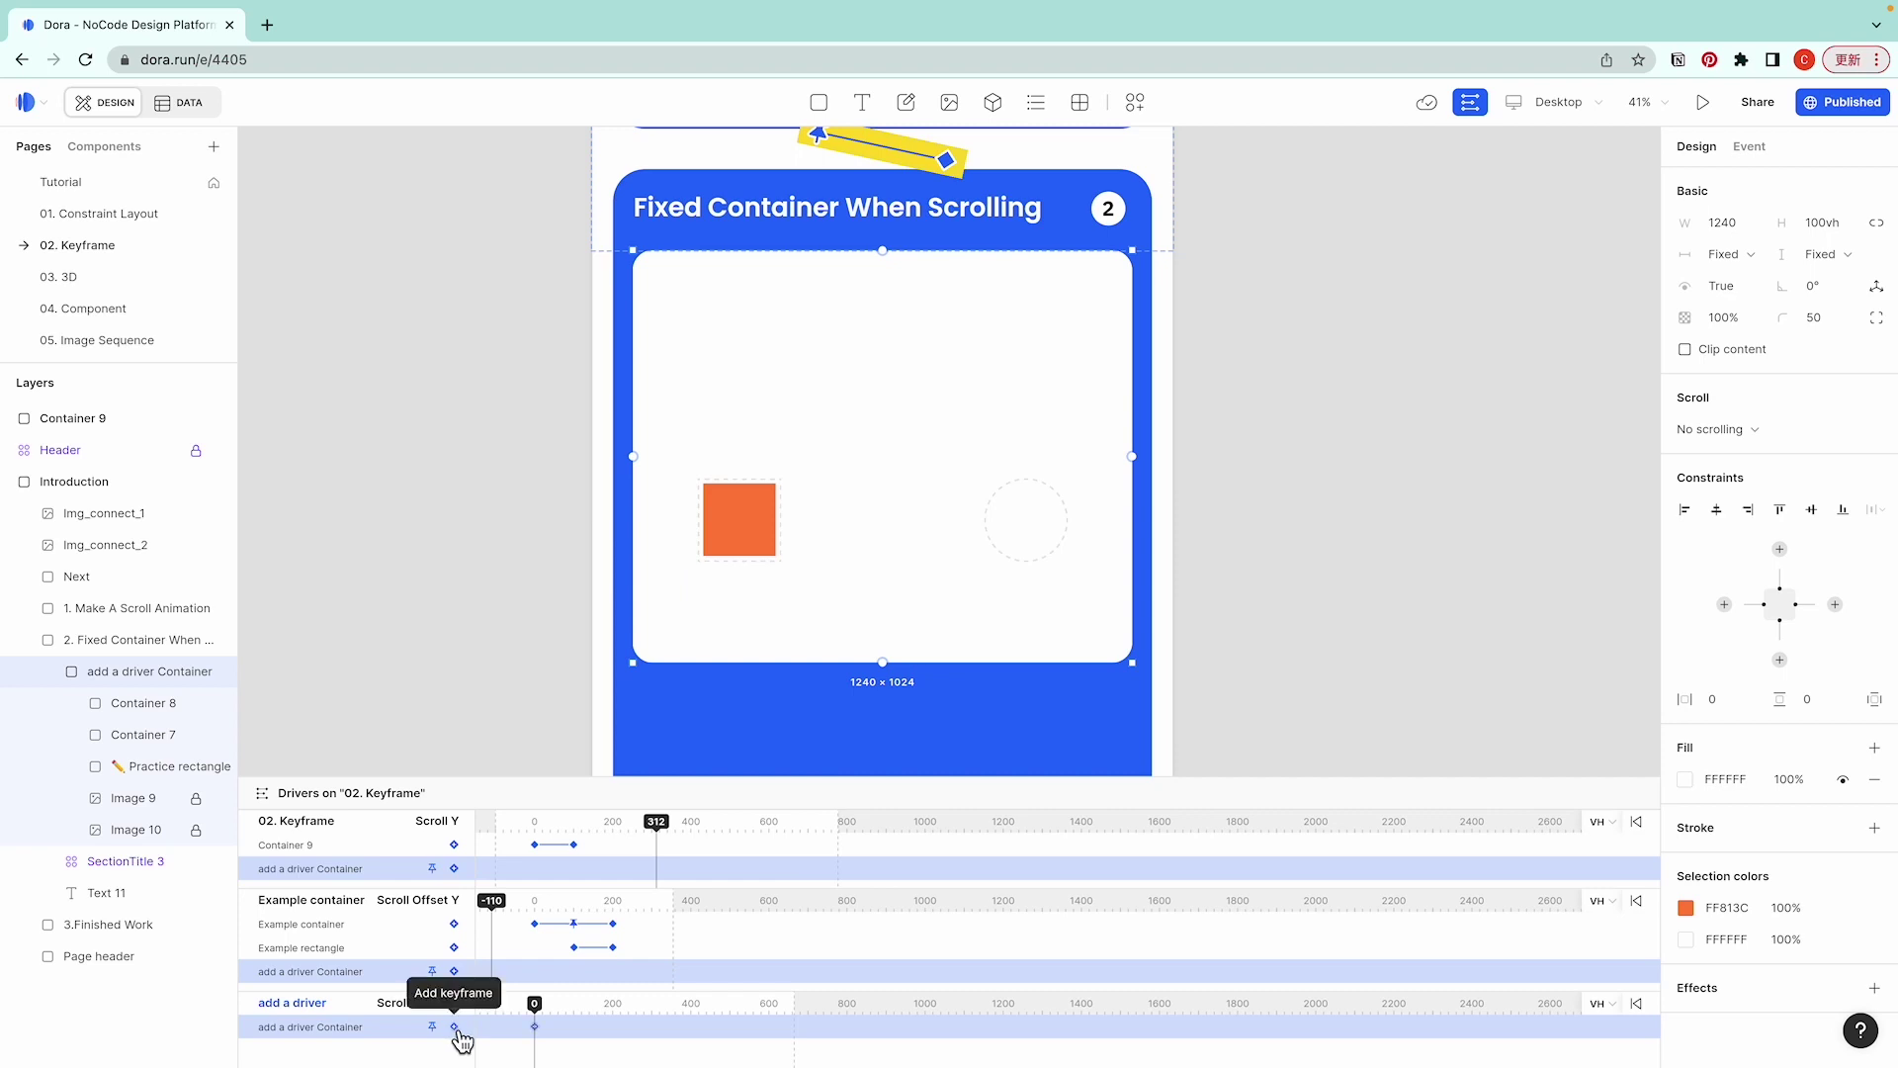
left_click(122, 677)
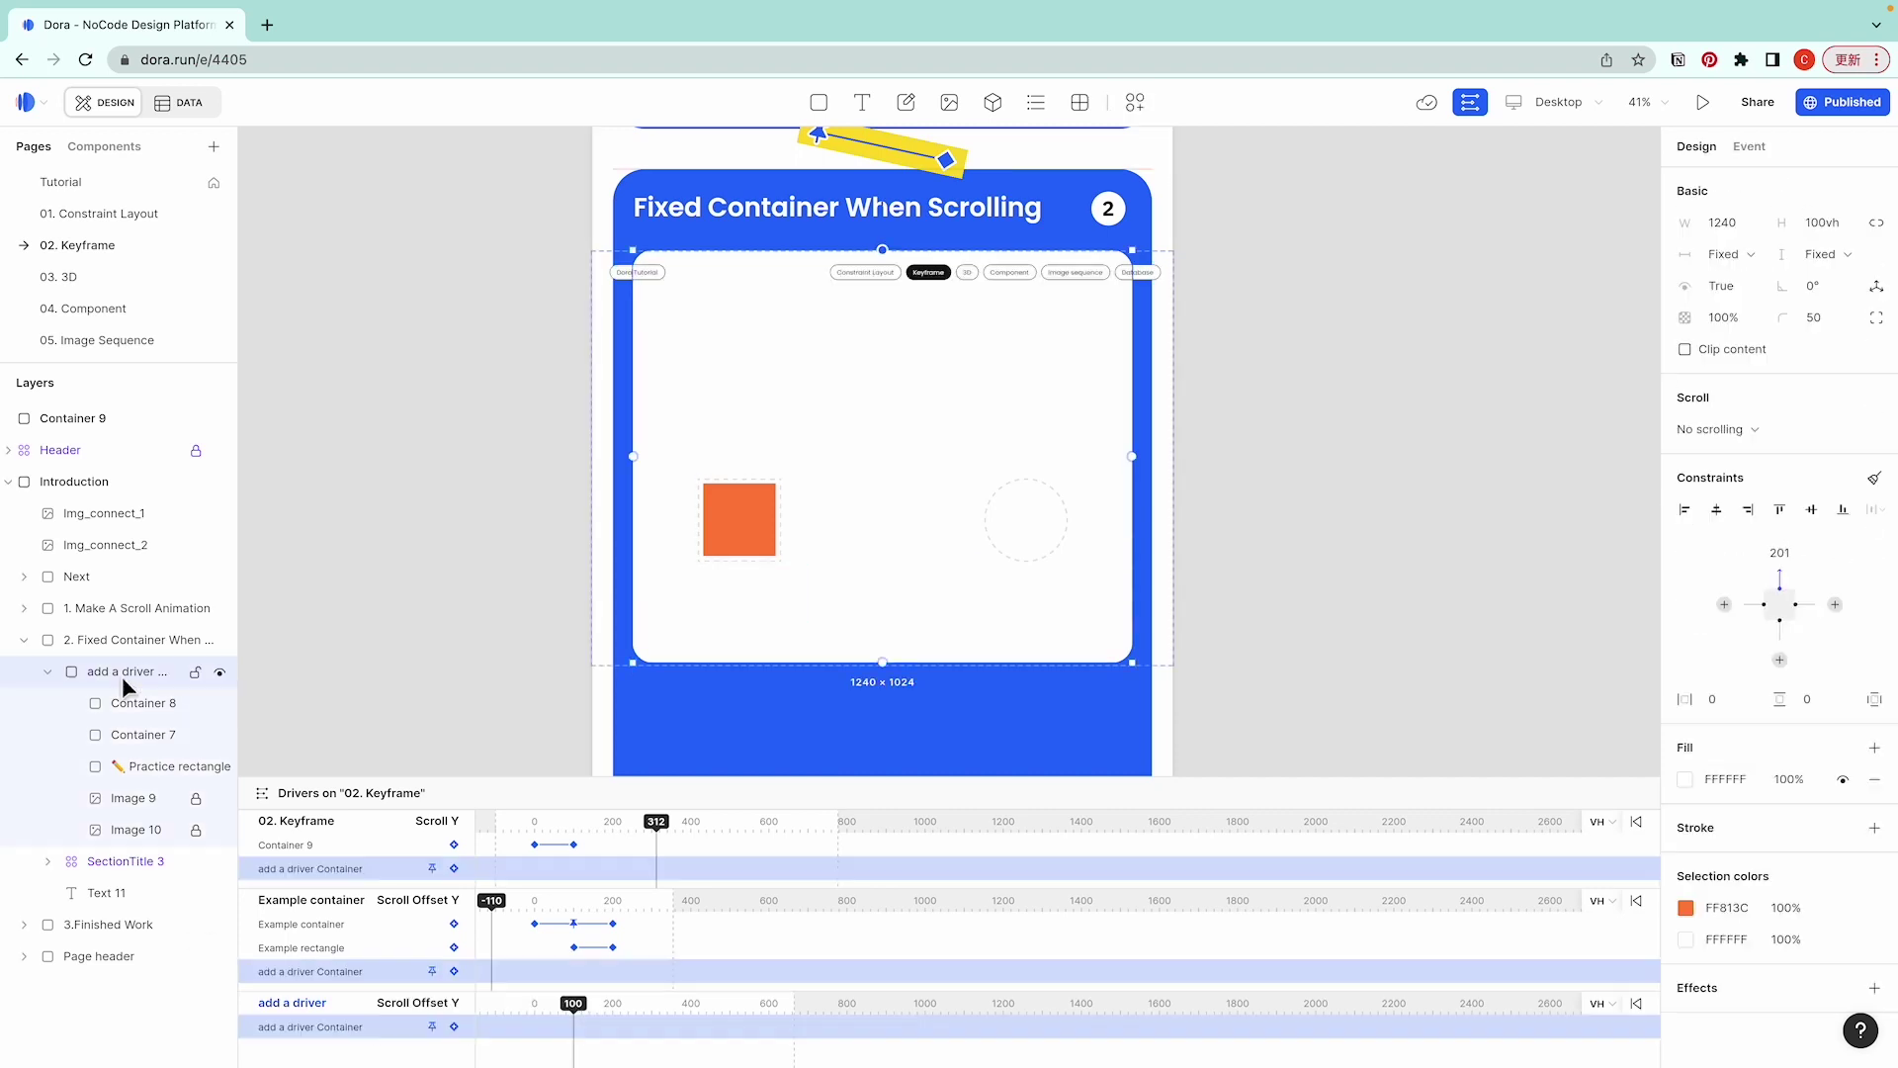
left_click(436, 1029)
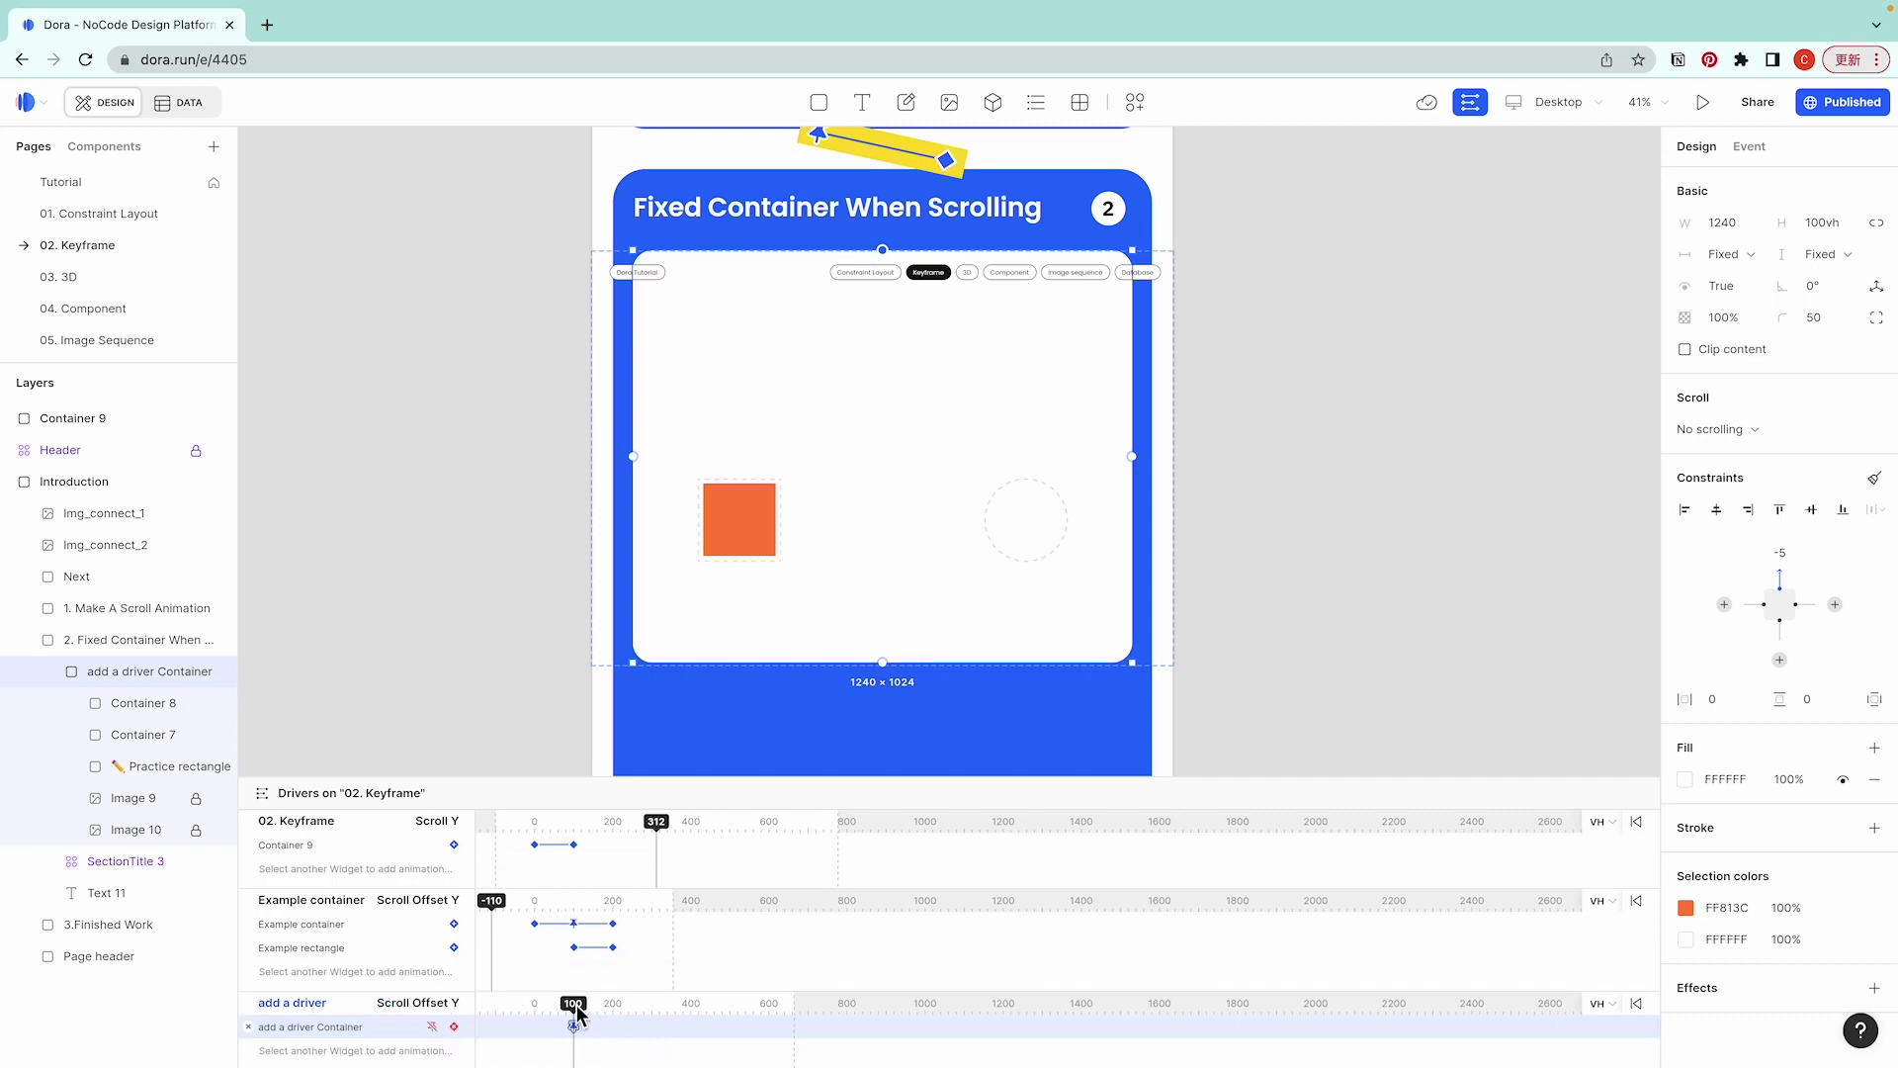
left_click_drag(576, 1008, 616, 1023)
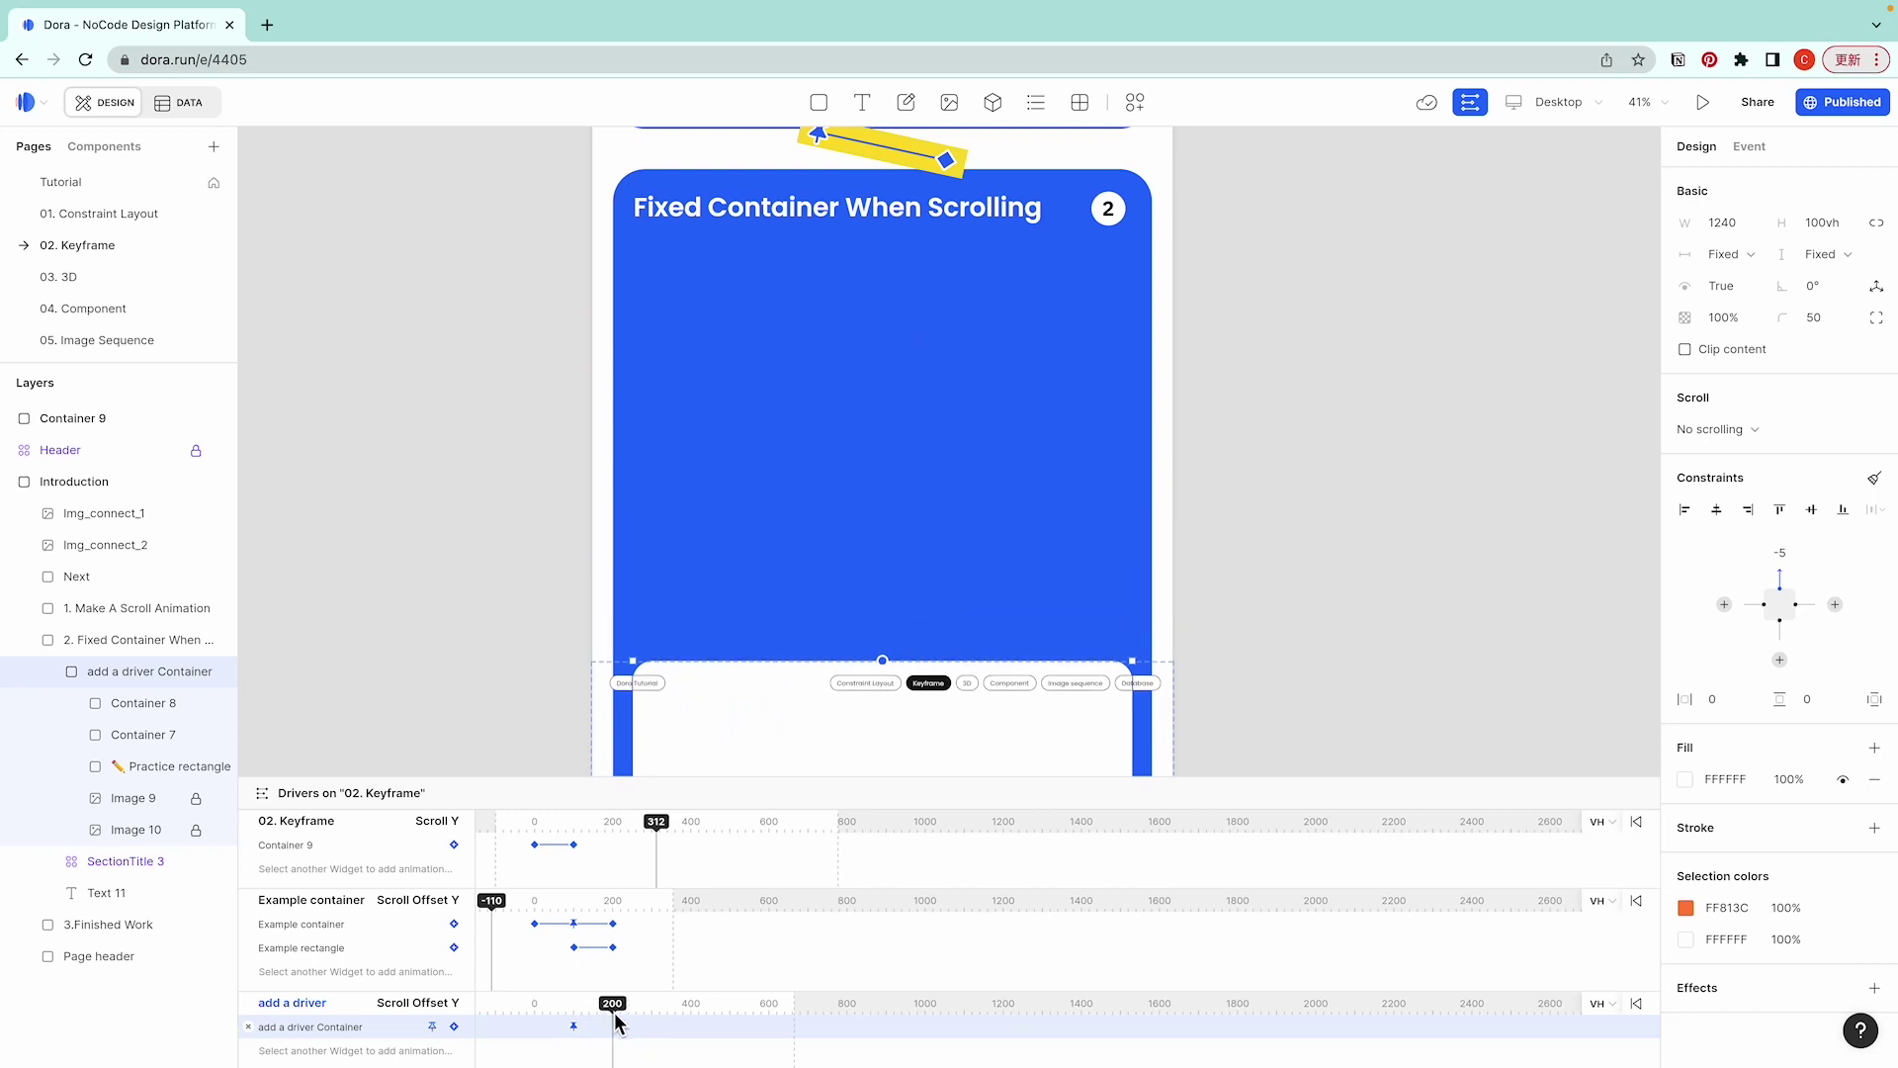
left_click(454, 1026)
left_click(432, 1026)
Keyframe the orange Practice rectangle at 100, then at 200 move it onto the dashed circle with corner radius 100.
scroll(1103, 485, "down", 1)
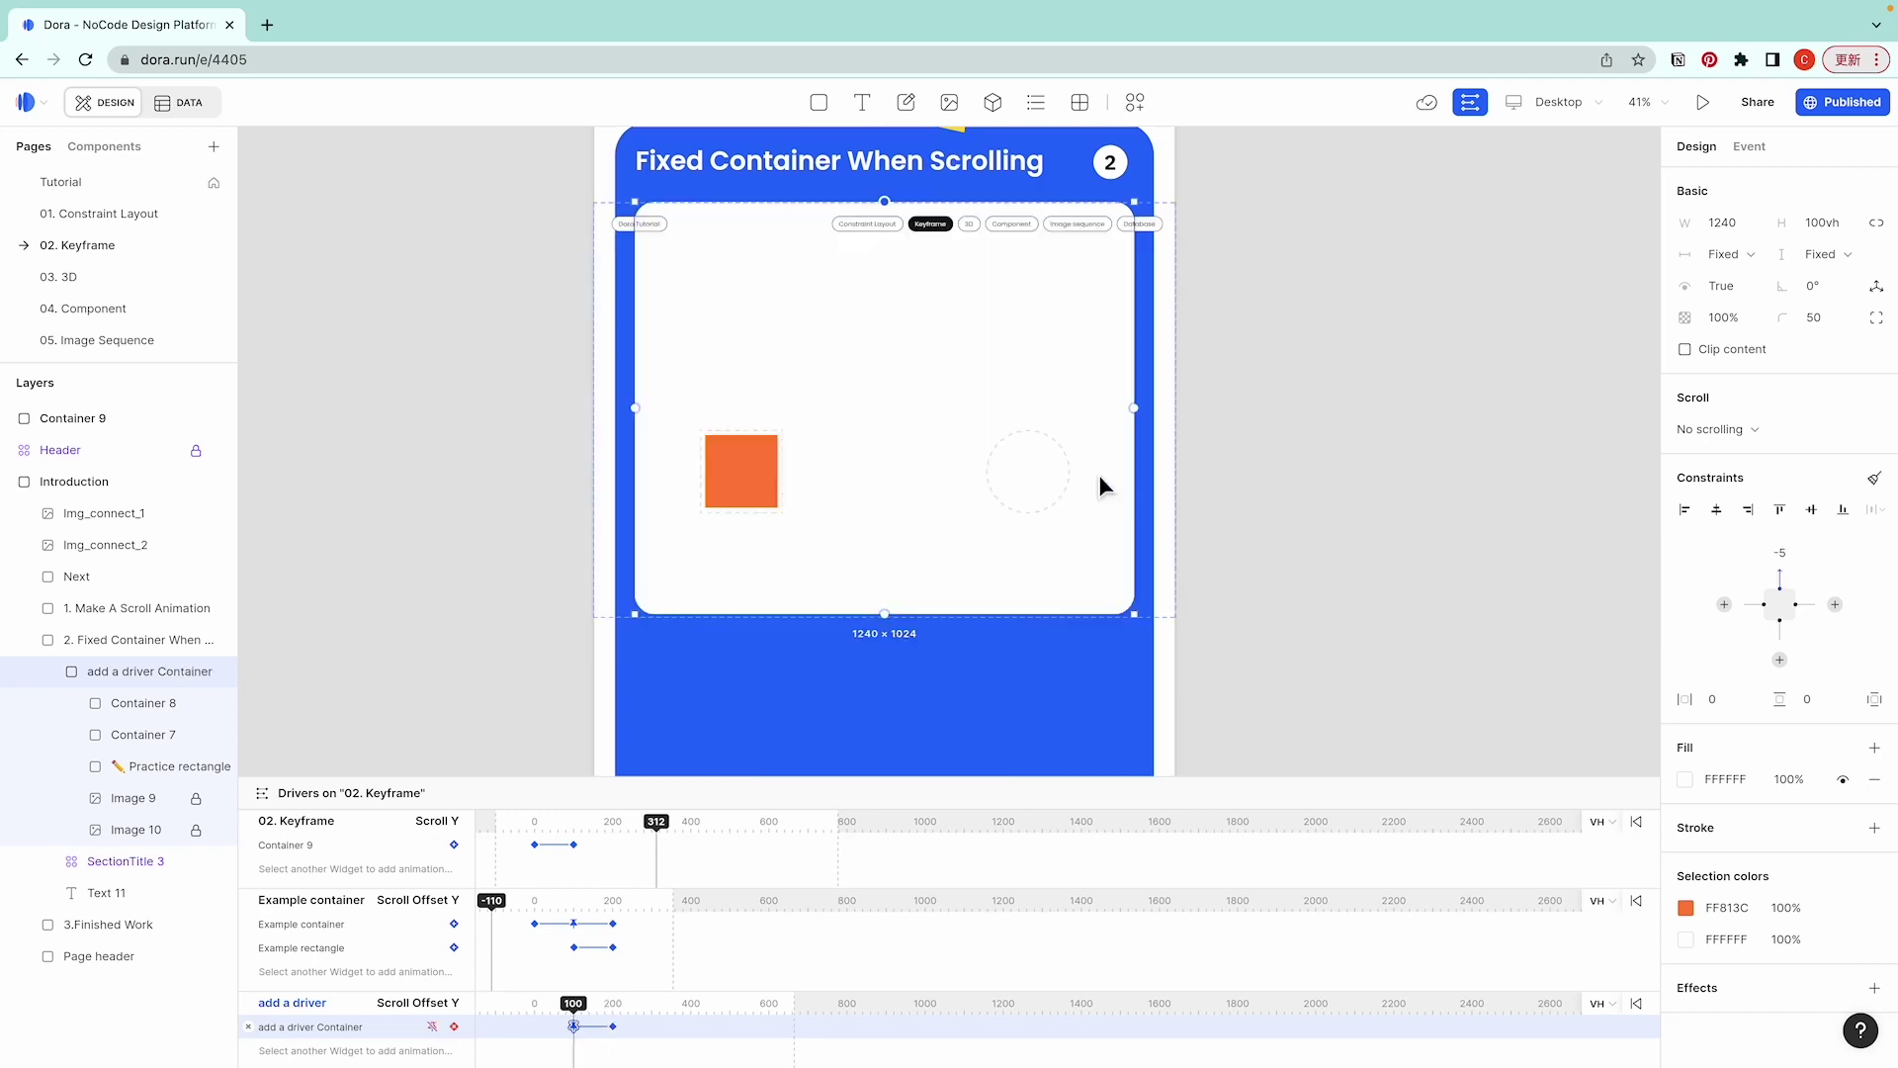
left_click(142, 769)
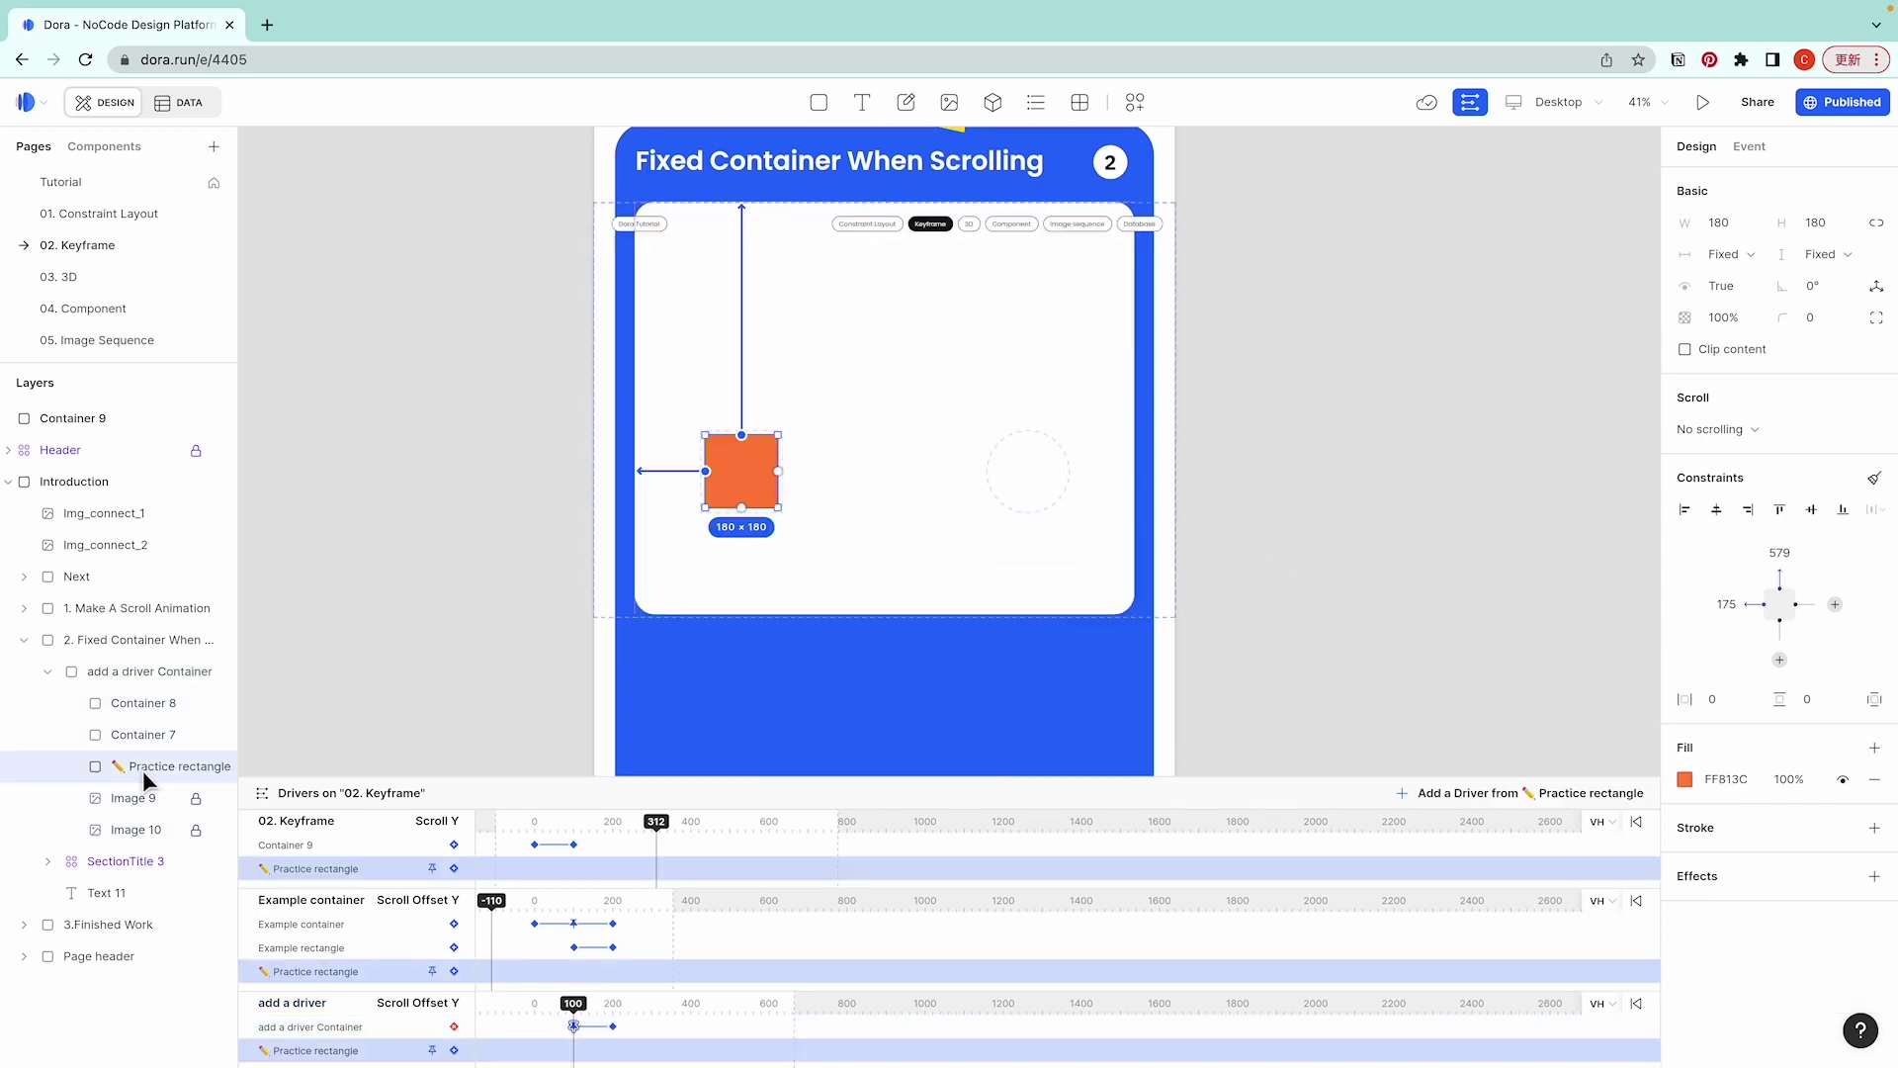
left_click(453, 1049)
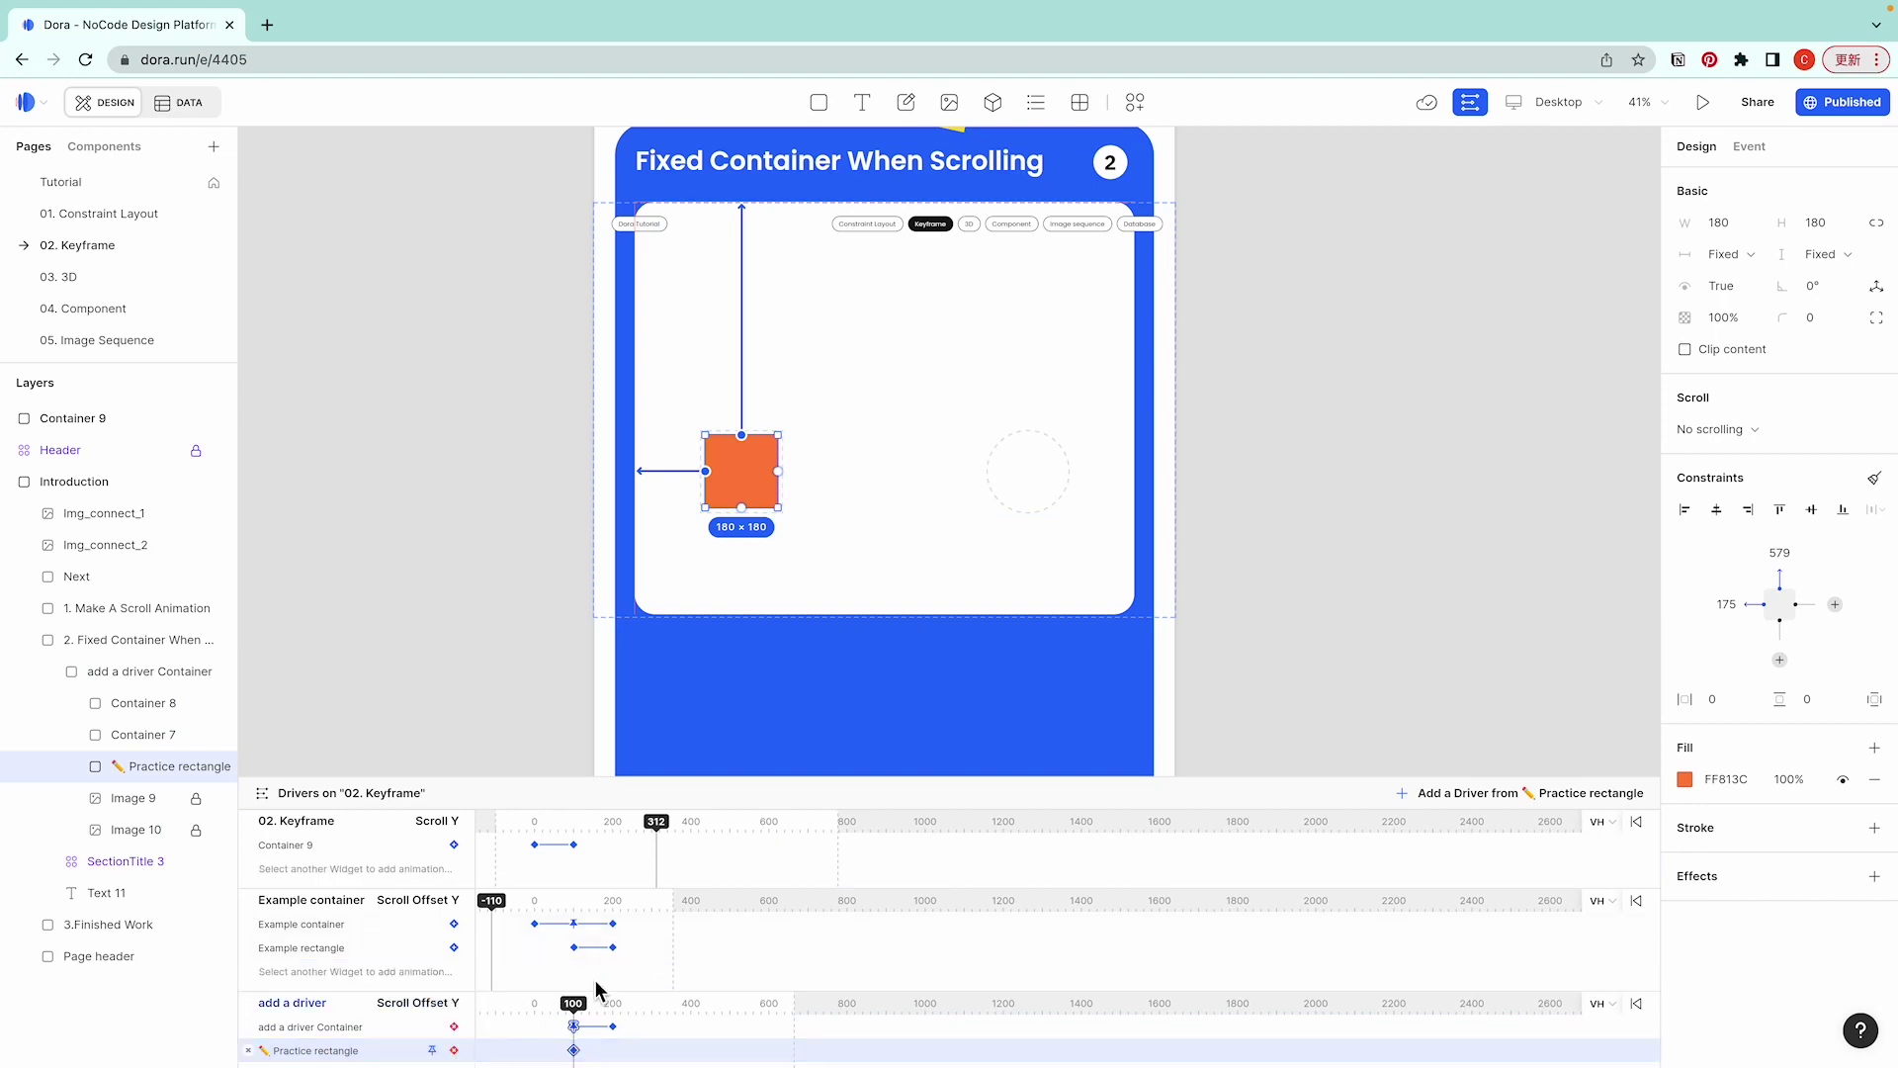
left_click_drag(581, 1015, 613, 1015)
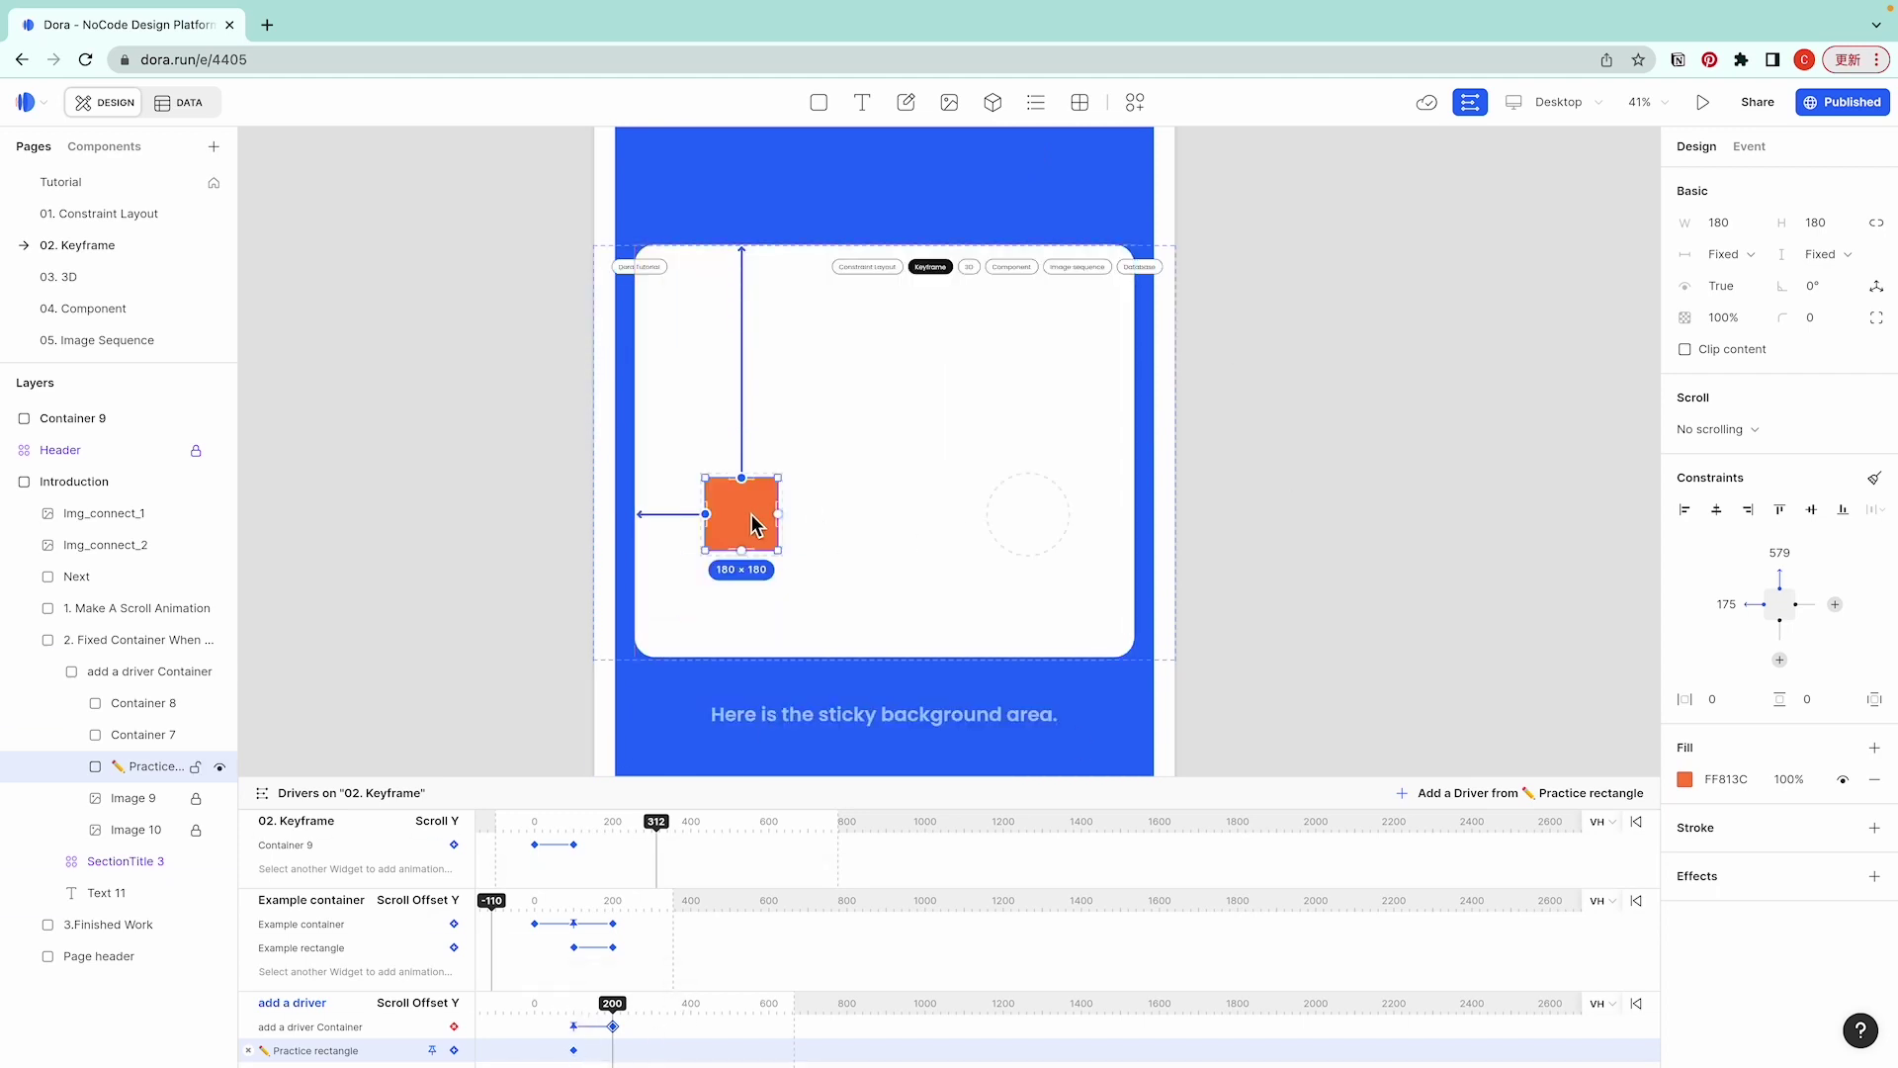
left_click_drag(752, 524, 1037, 524)
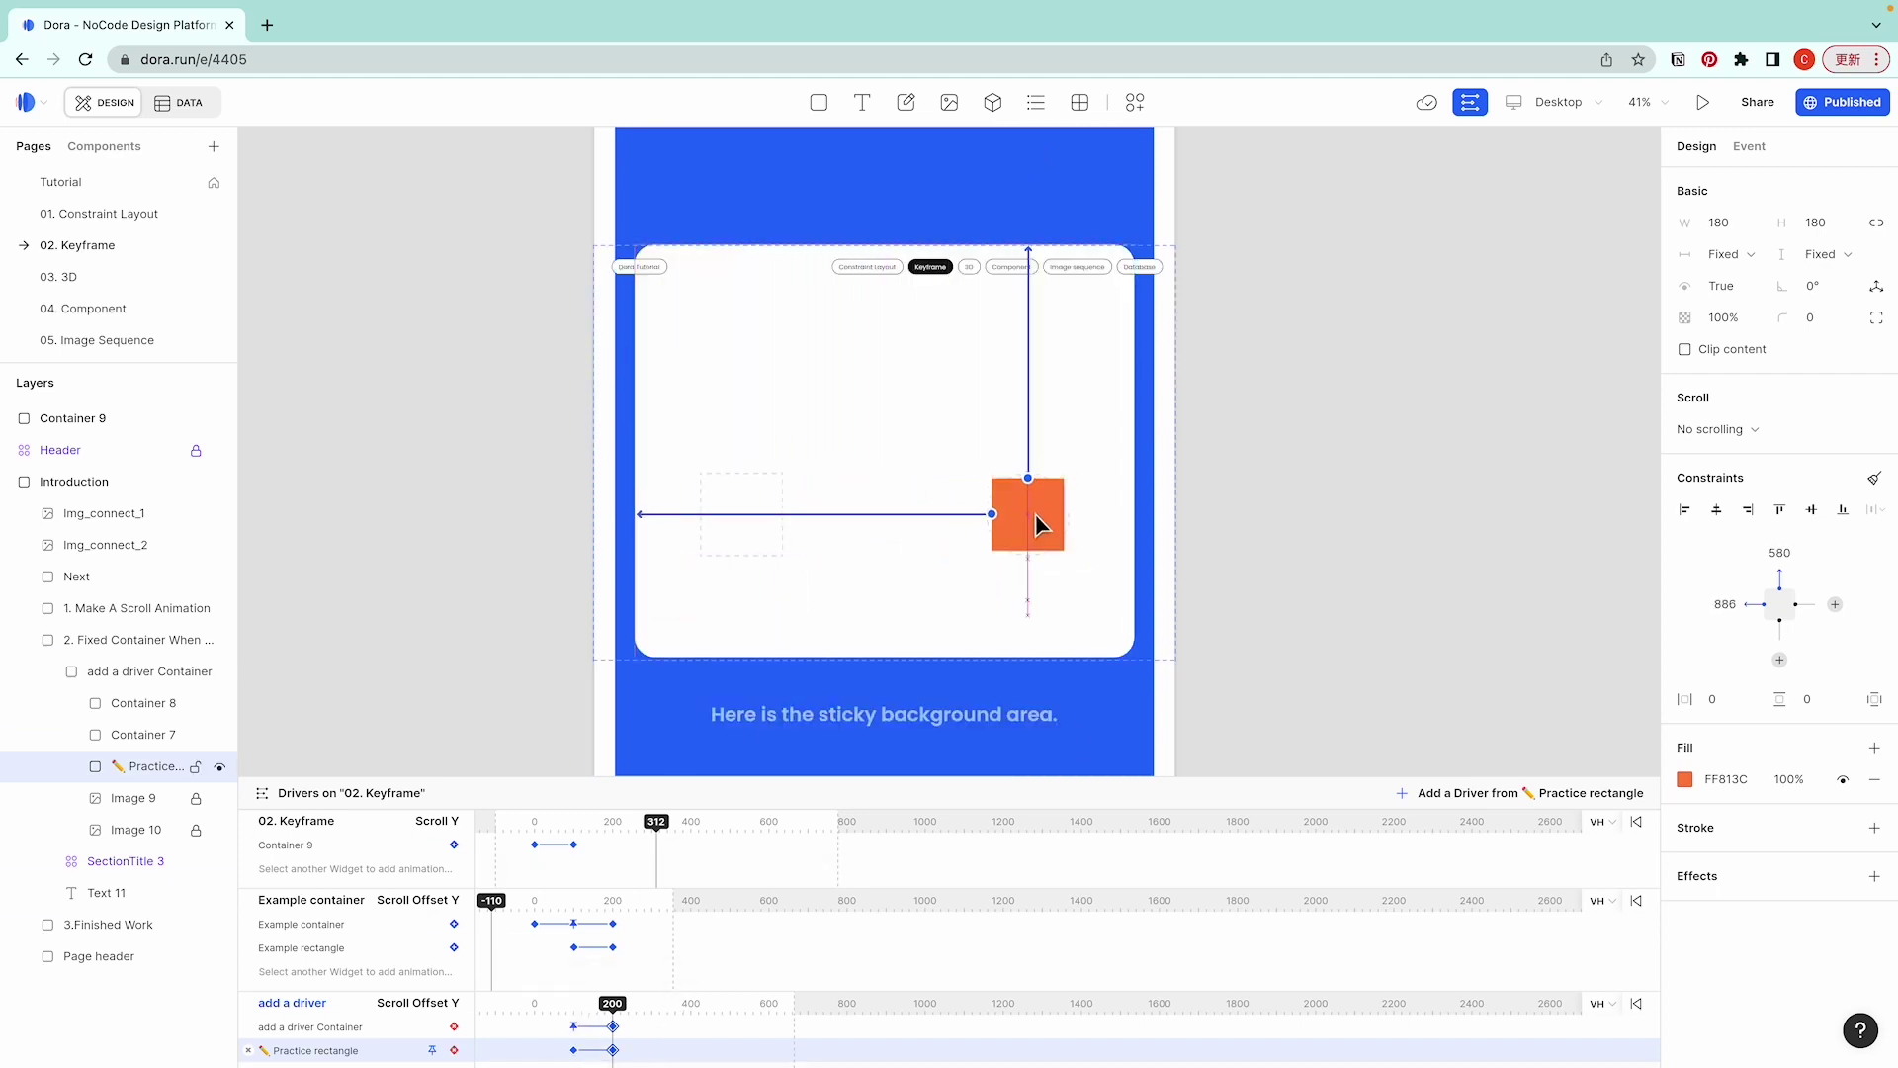
left_click(1834, 322)
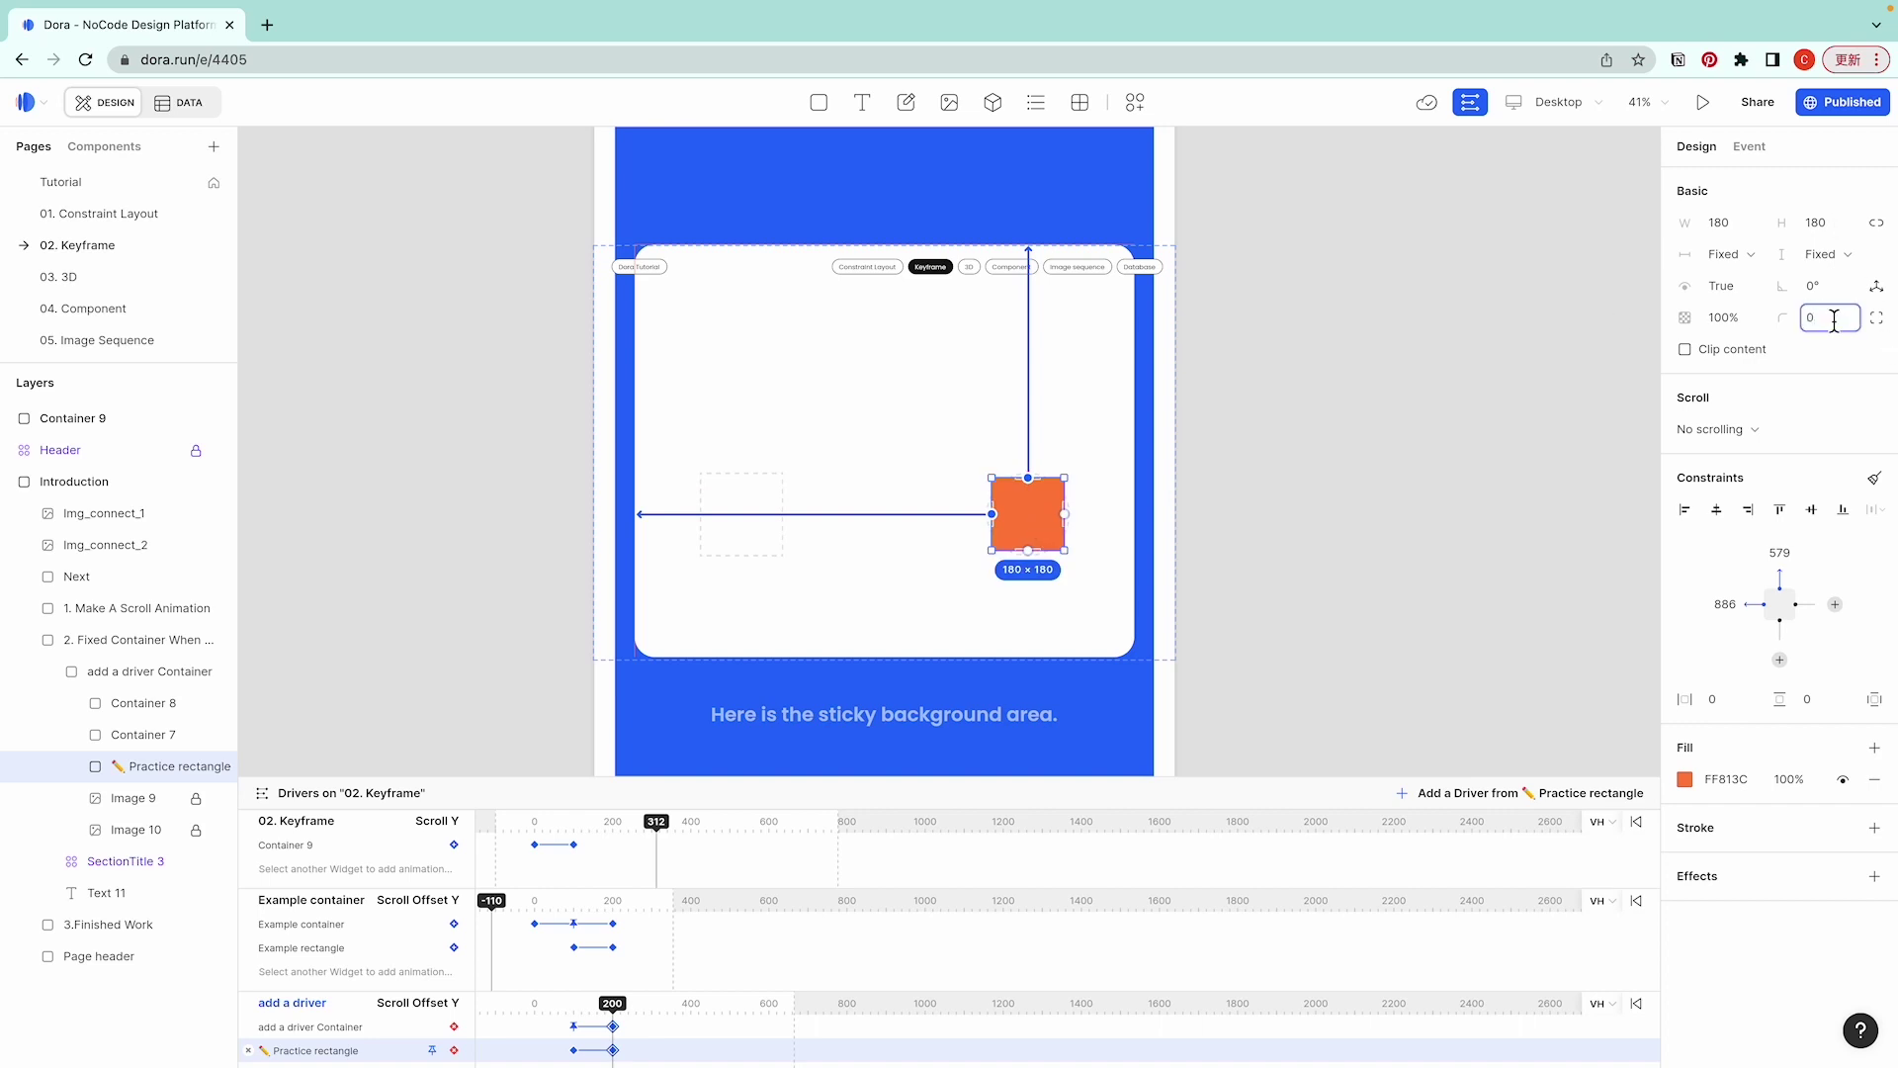
type("100")
left_click(1377, 656)
Open the published site, scroll through to watch the square slide and turn round, then close the tab.
left_click(1746, 614)
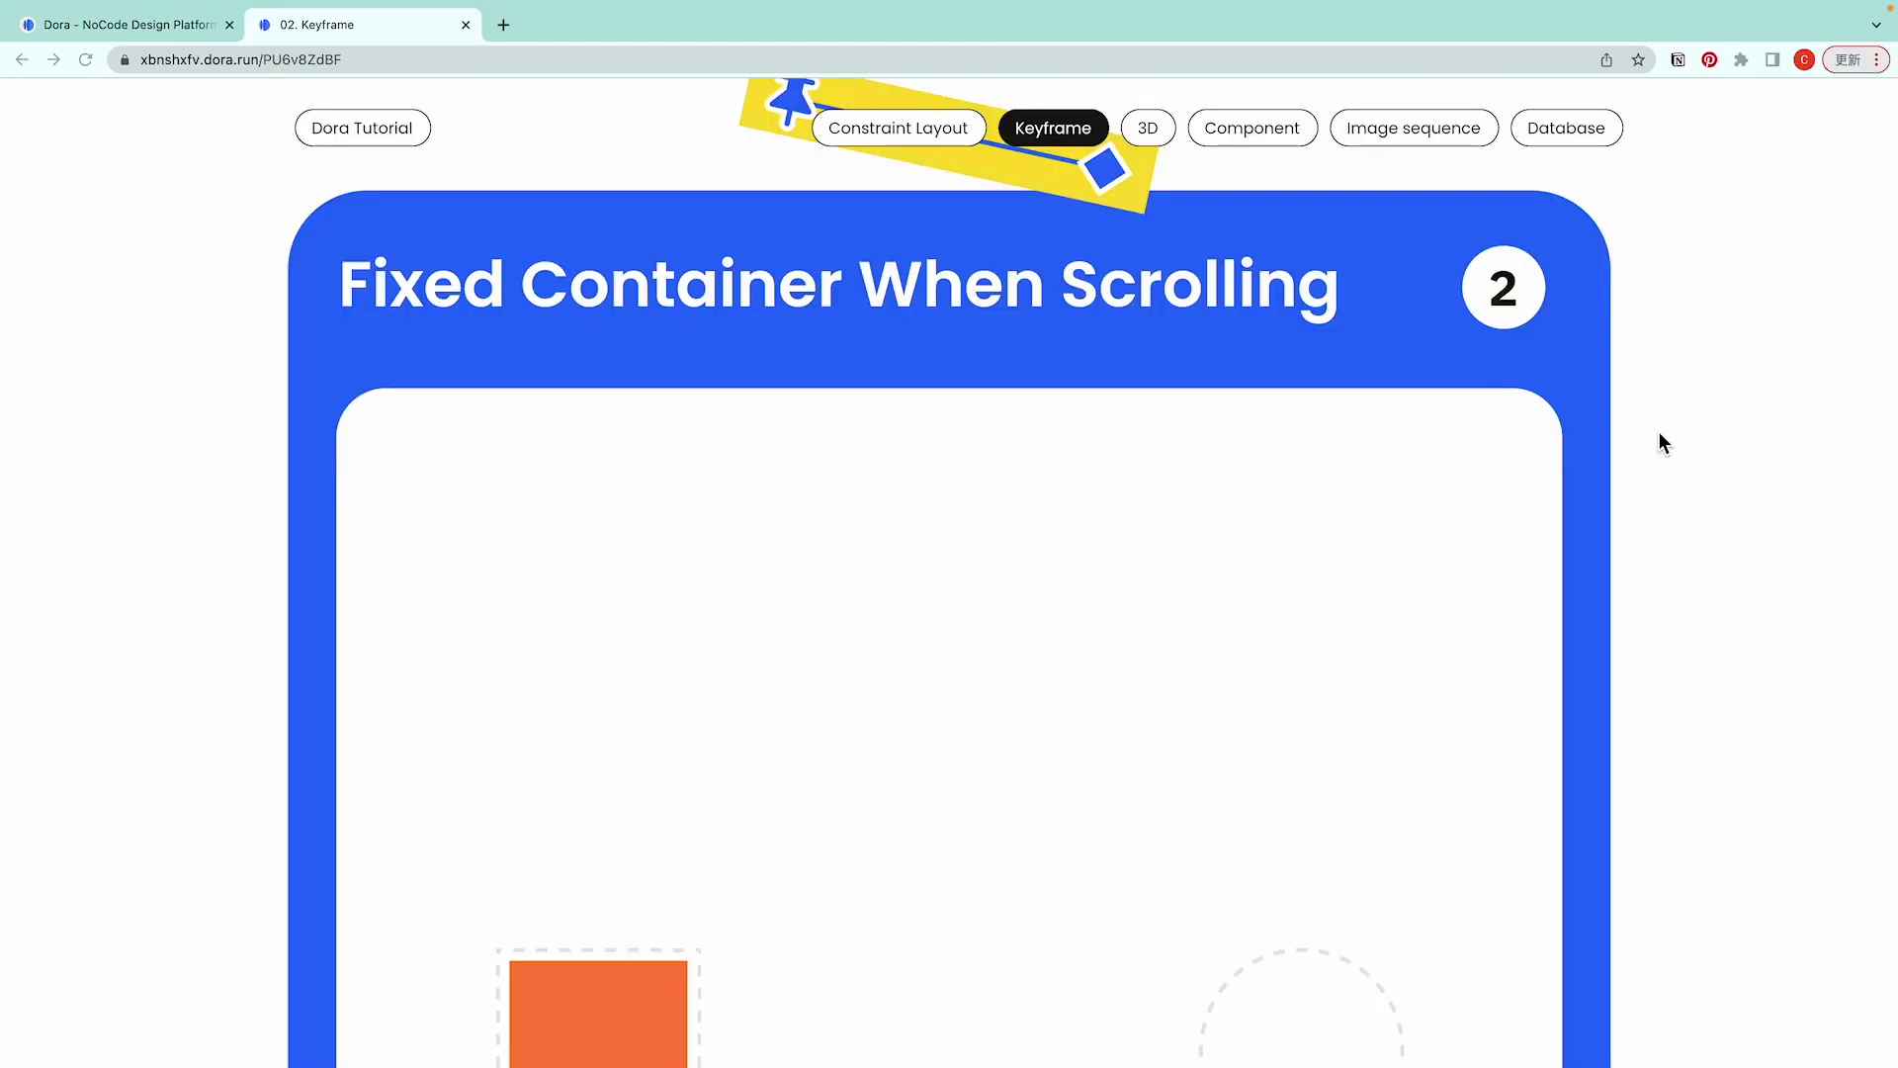
scroll(1659, 434, "down", 3)
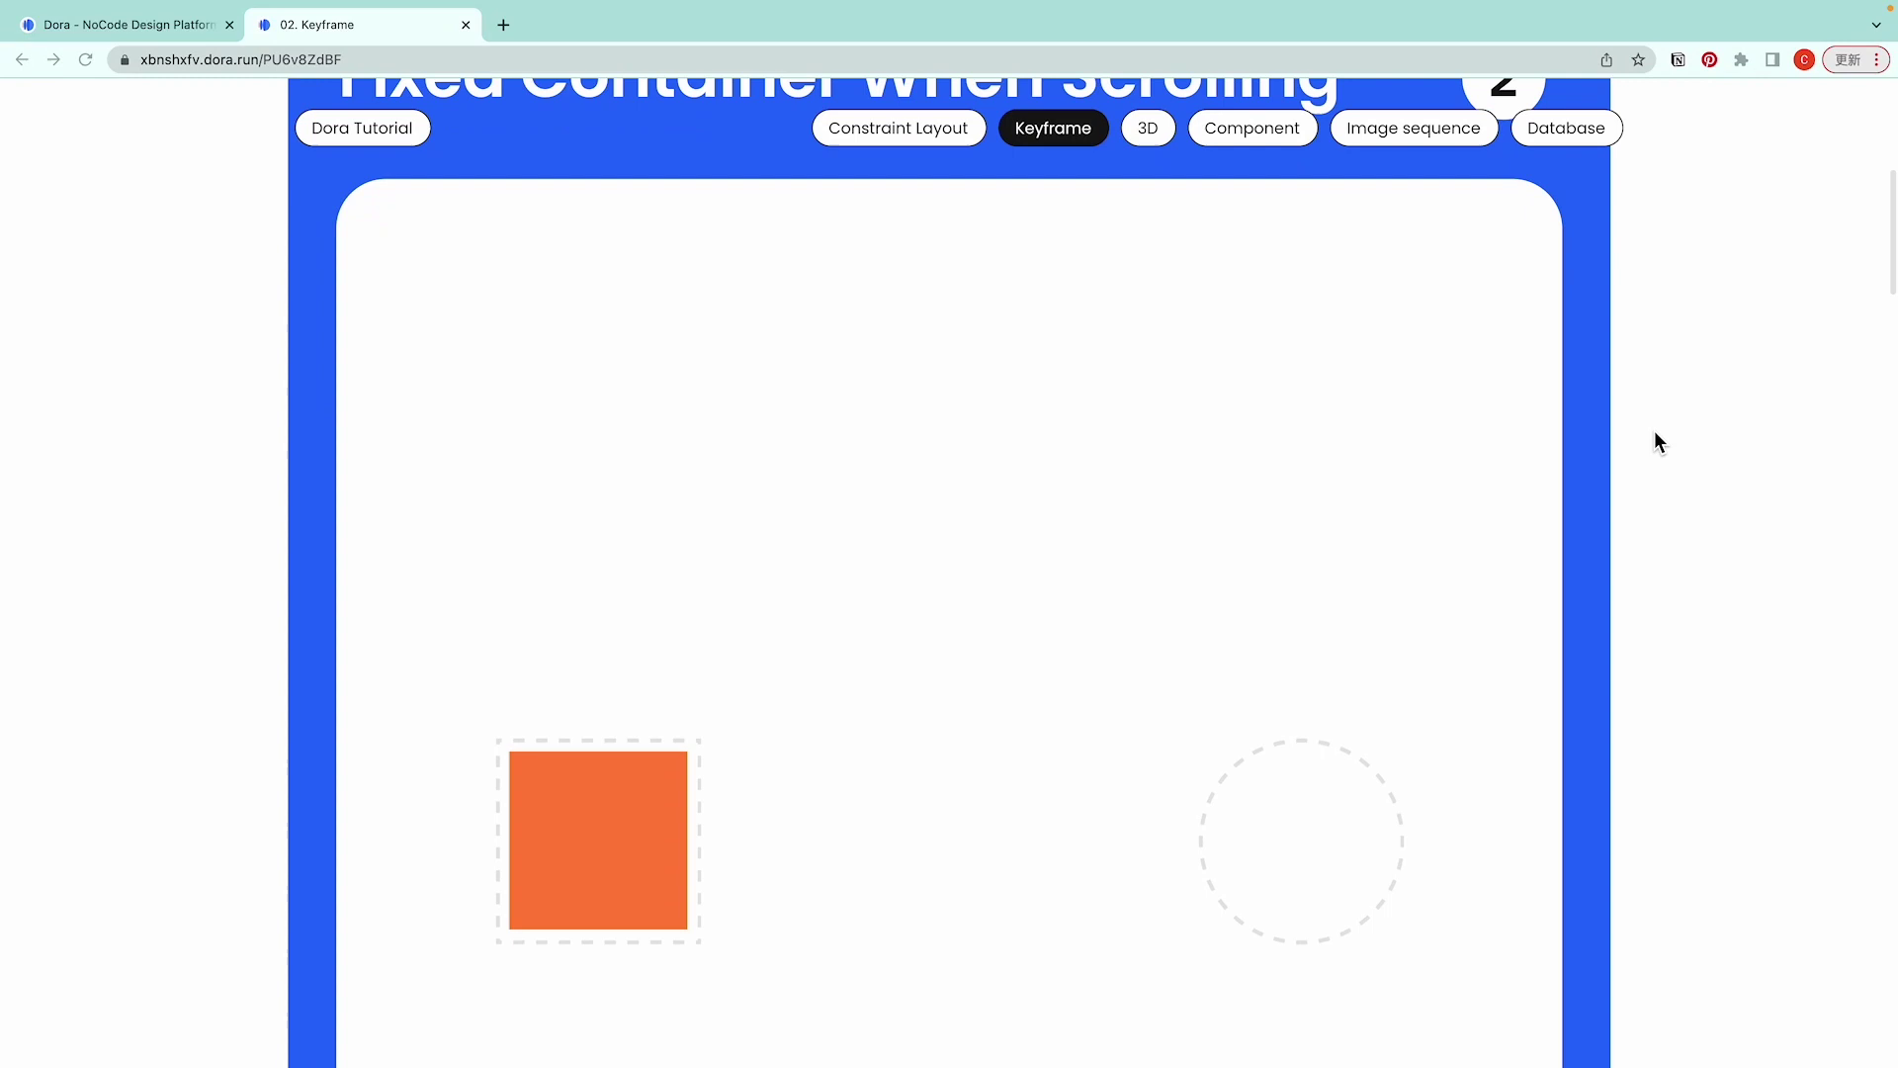
scroll(1659, 442, "down", 1)
scroll(1653, 430, "down", 1)
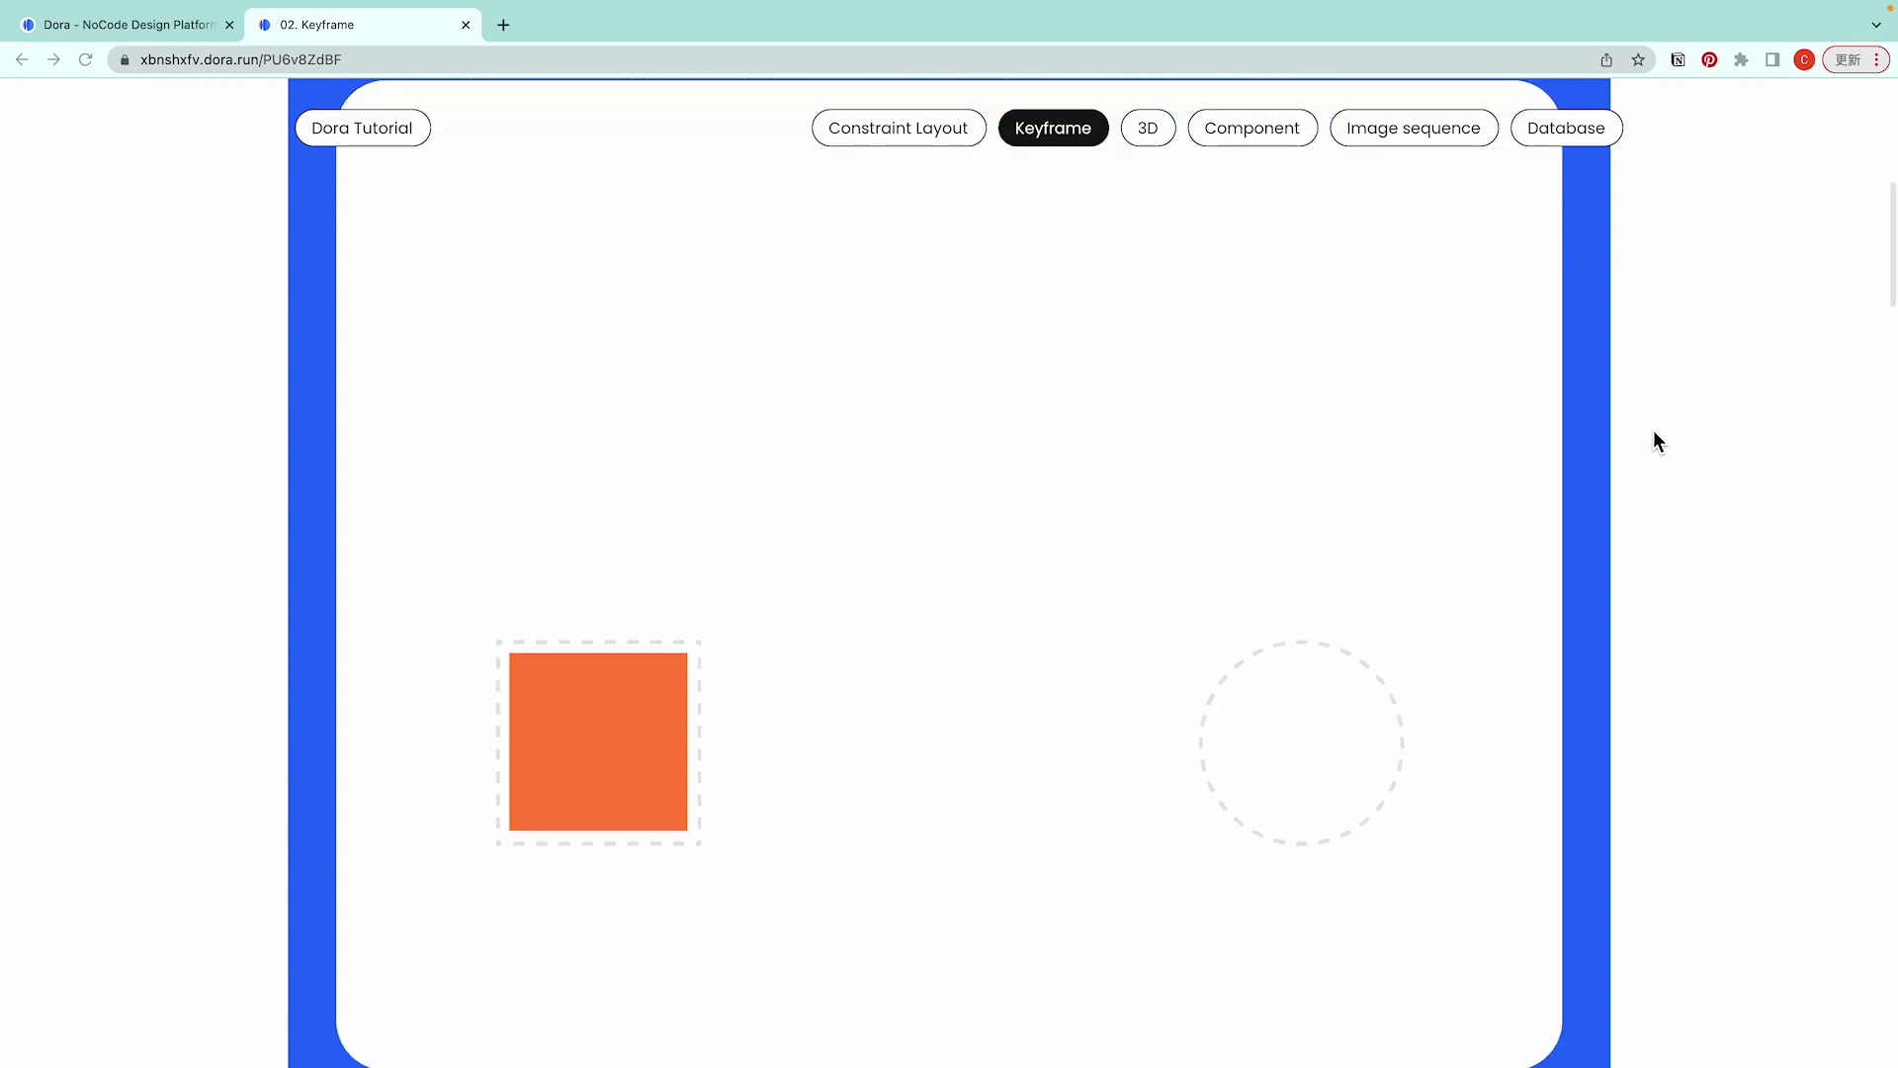
scroll(1657, 441, "down", 5)
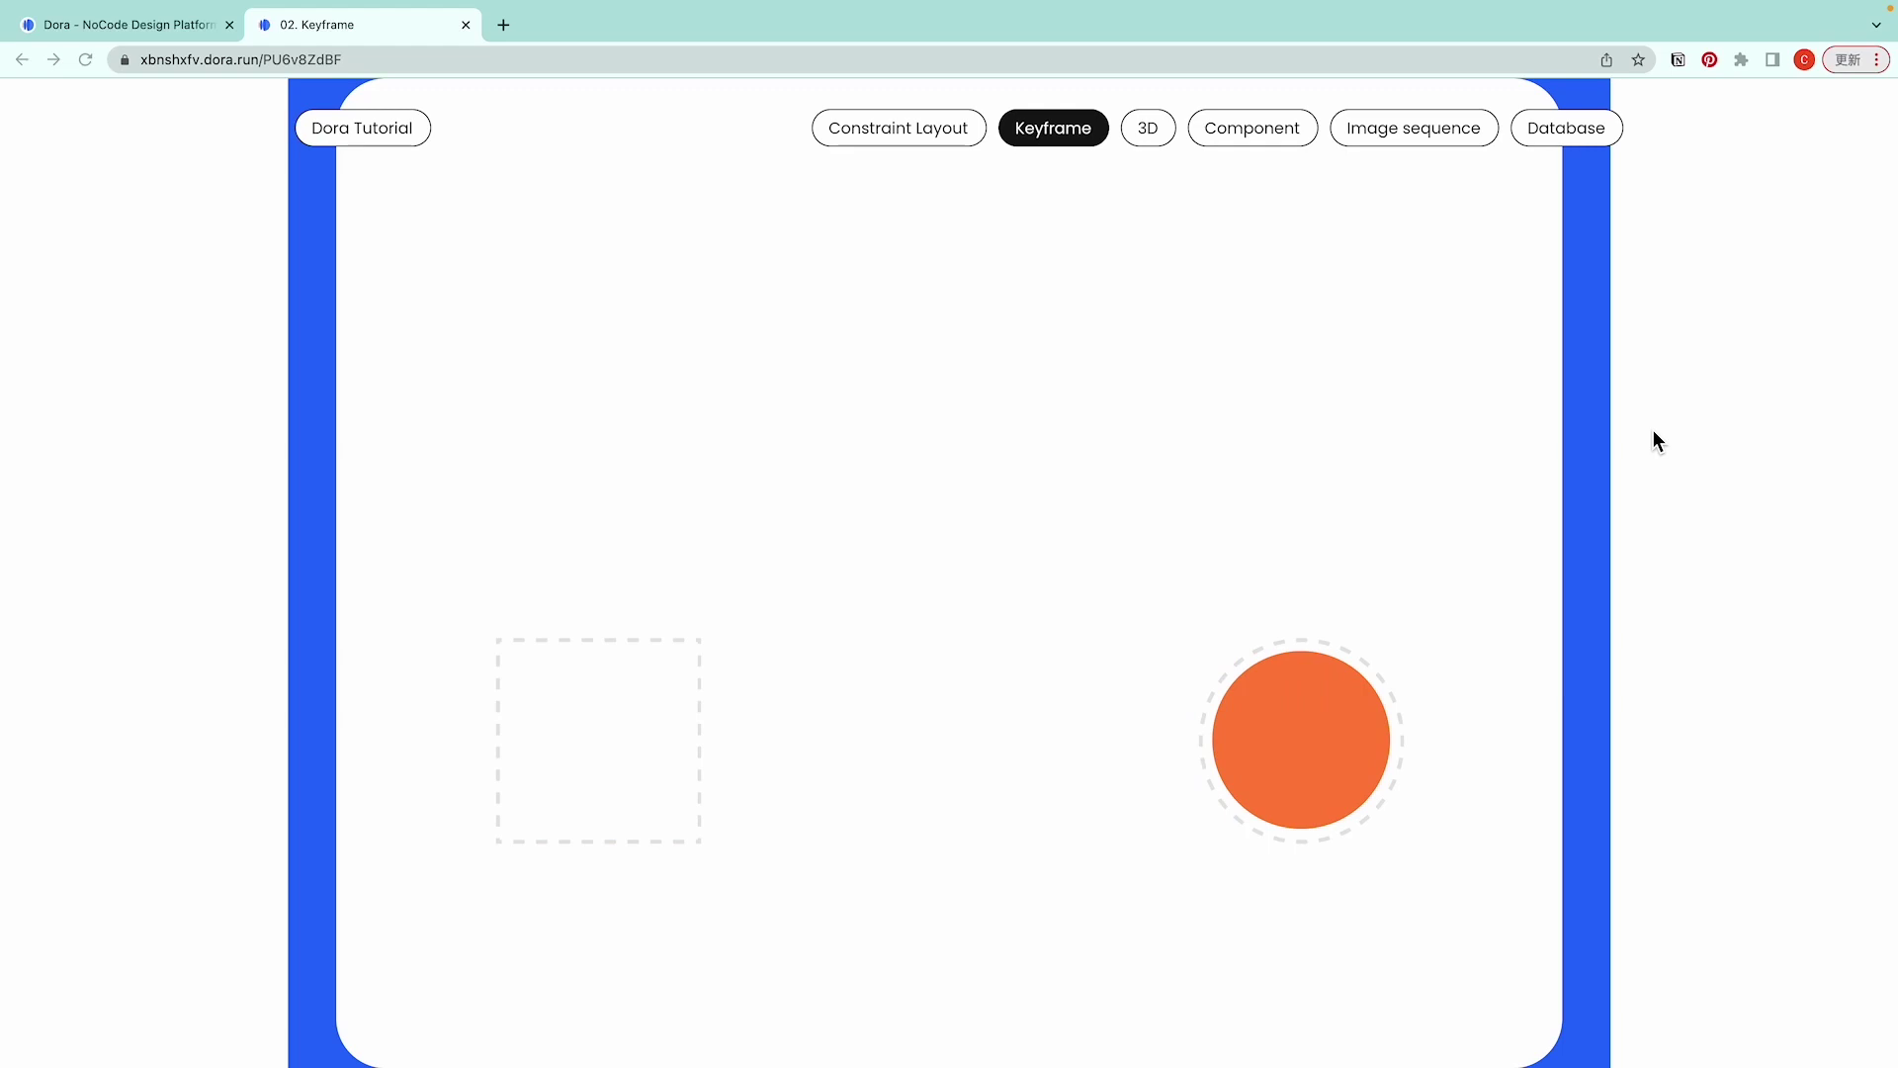
key("super+w")
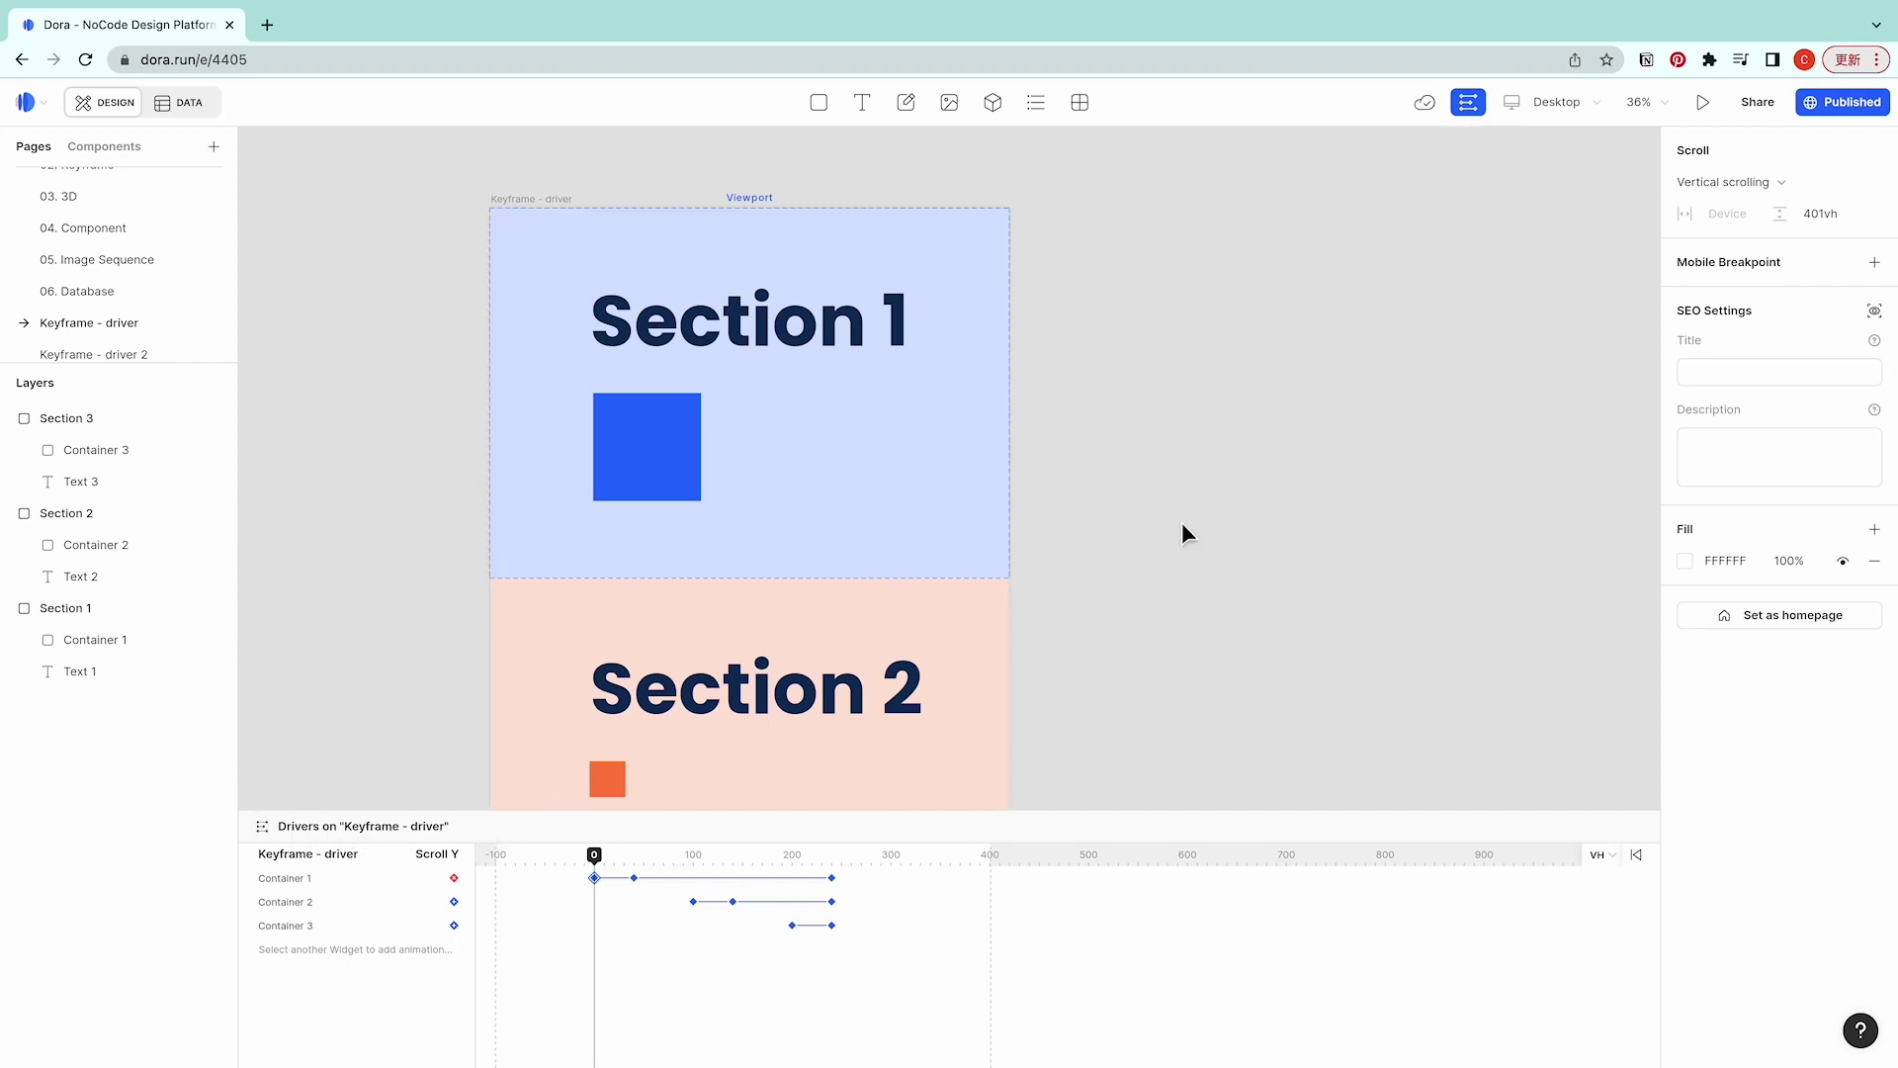
left_click(959, 486)
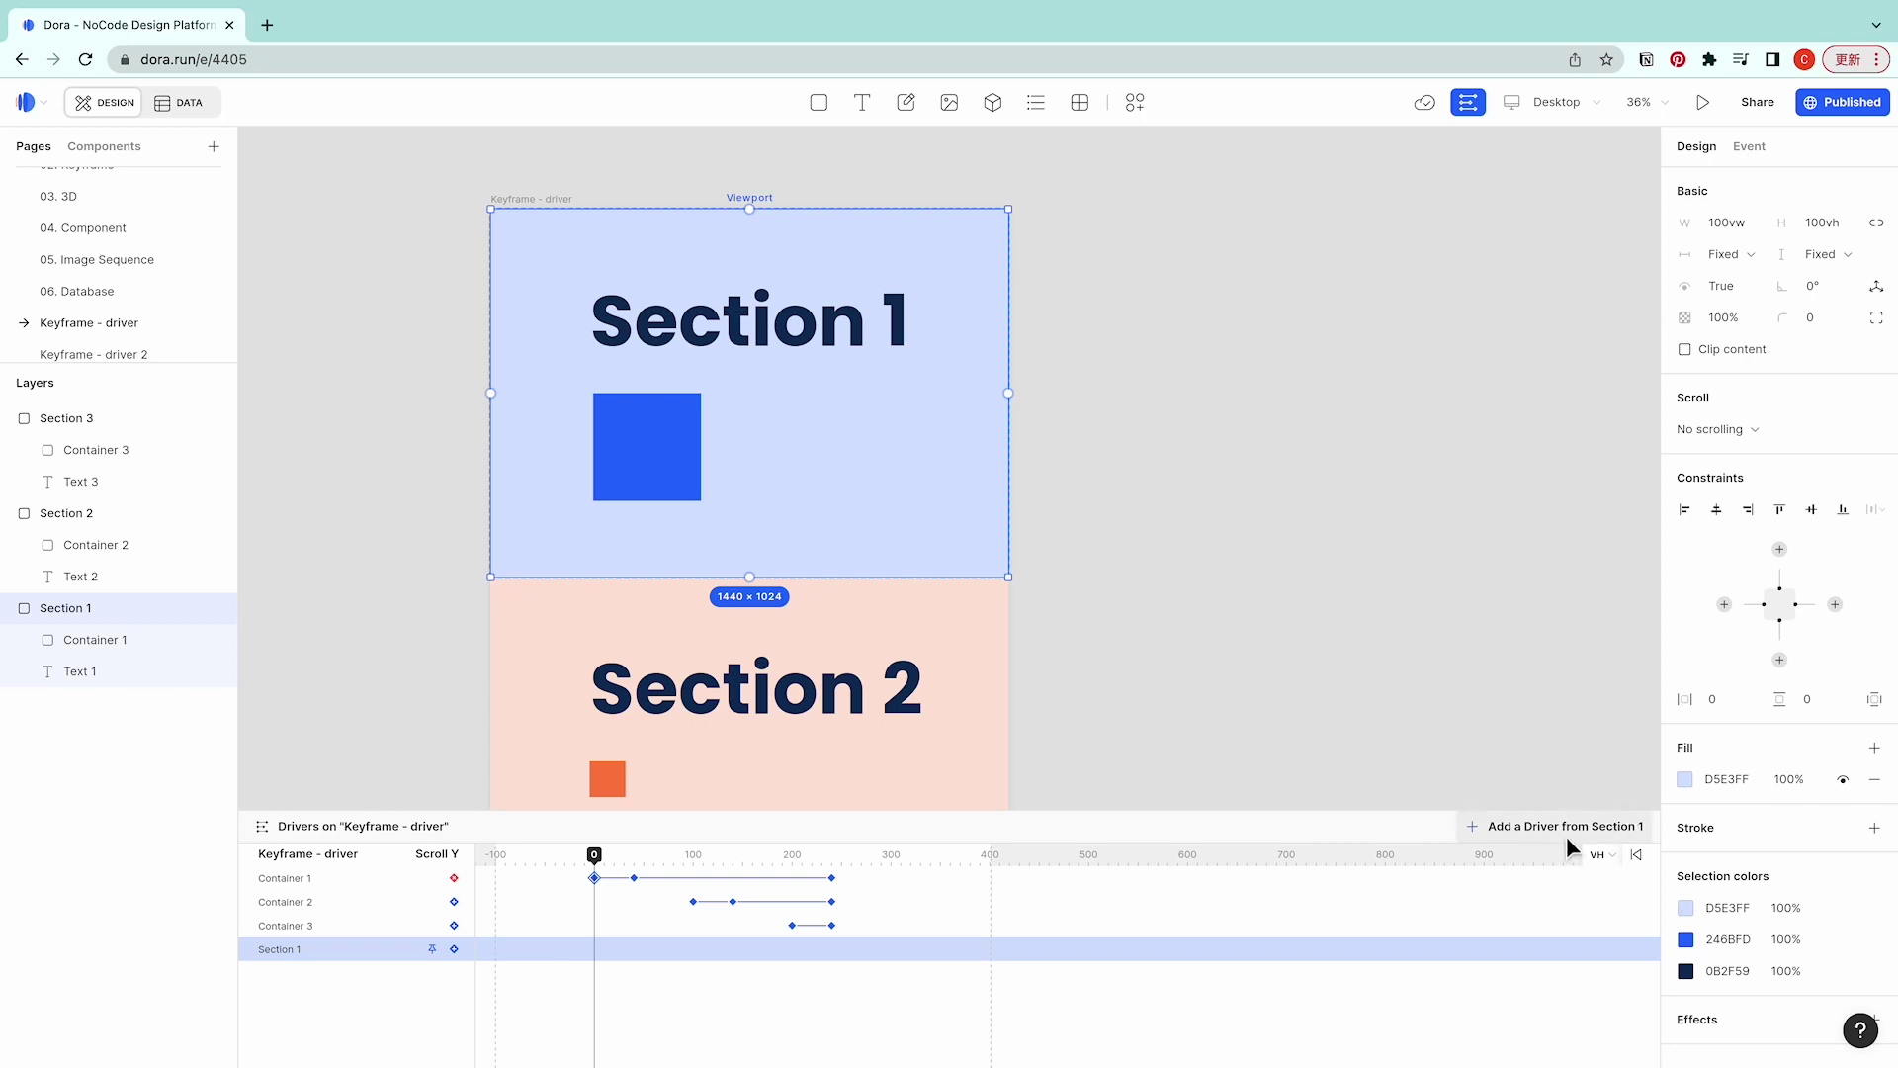
left_click(1101, 287)
scroll(1102, 286, "down", 3)
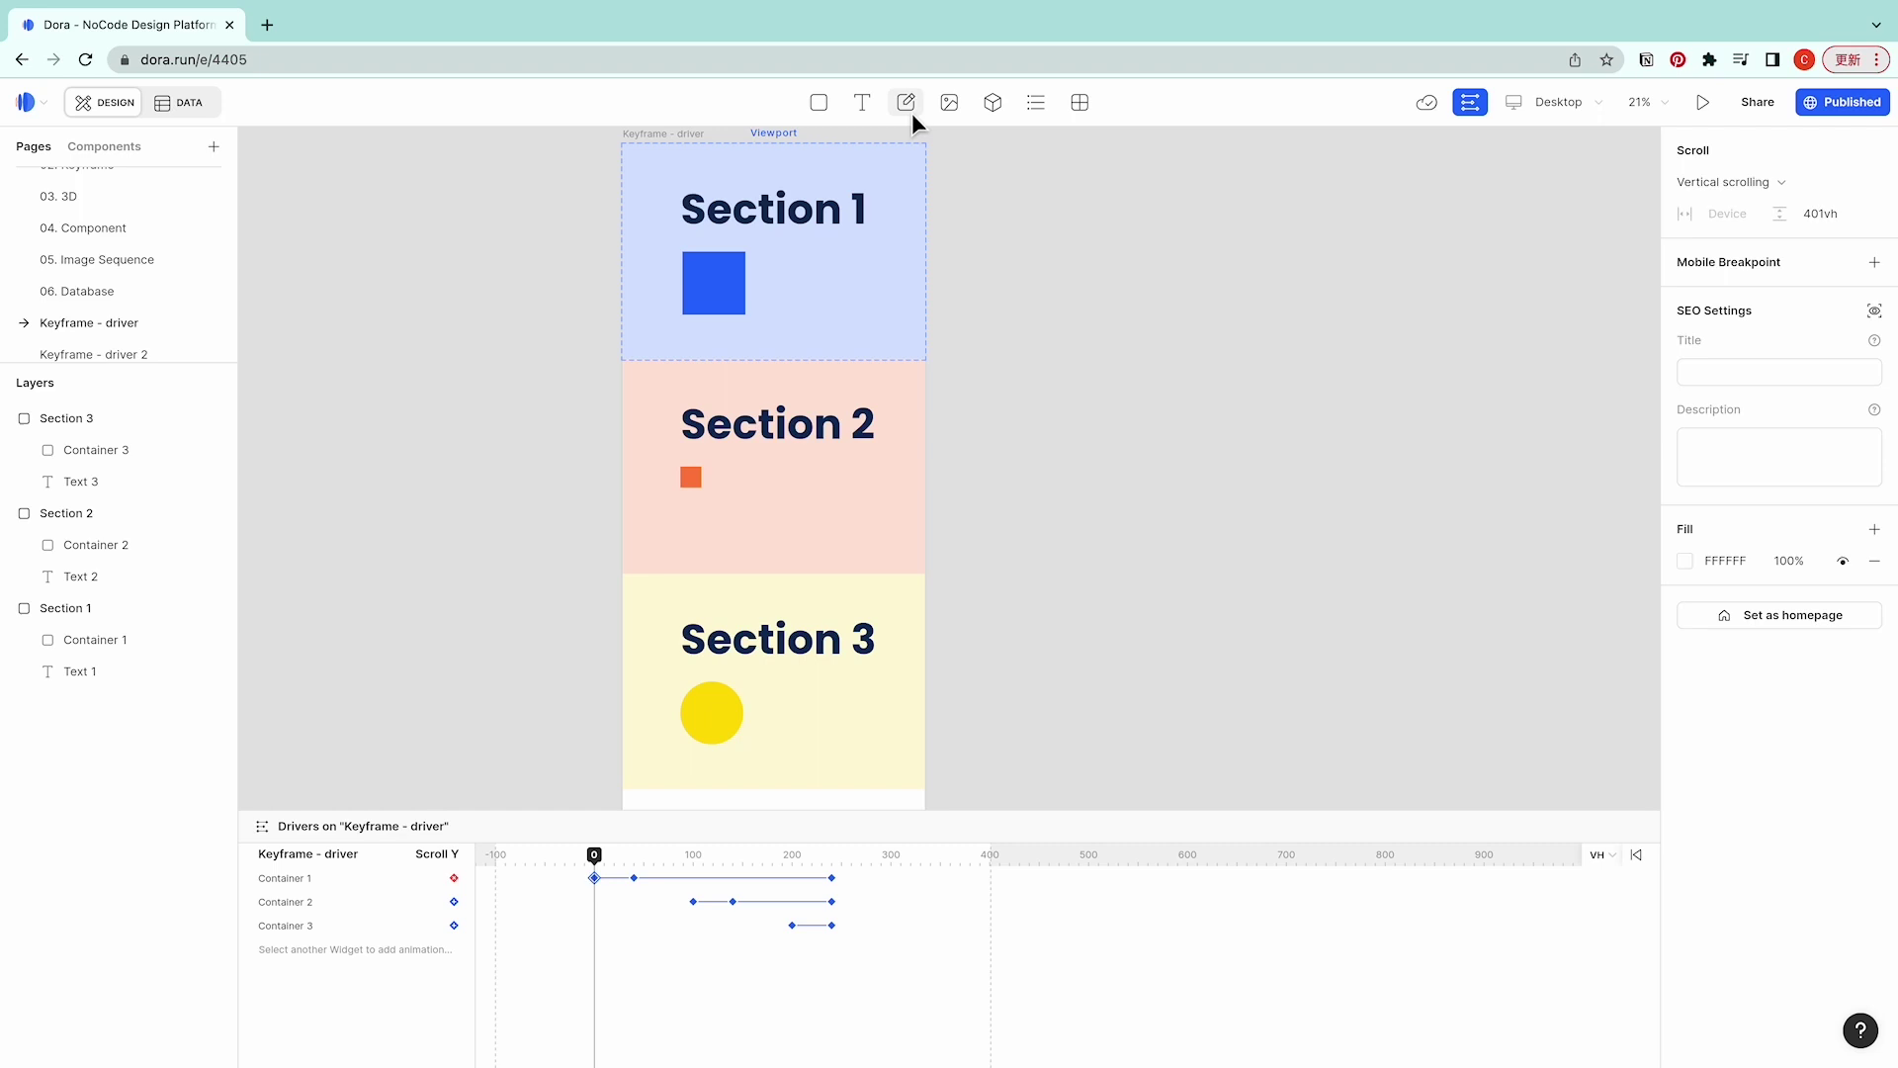
left_click_drag(594, 854, 906, 886)
left_click(817, 191)
left_click(957, 195)
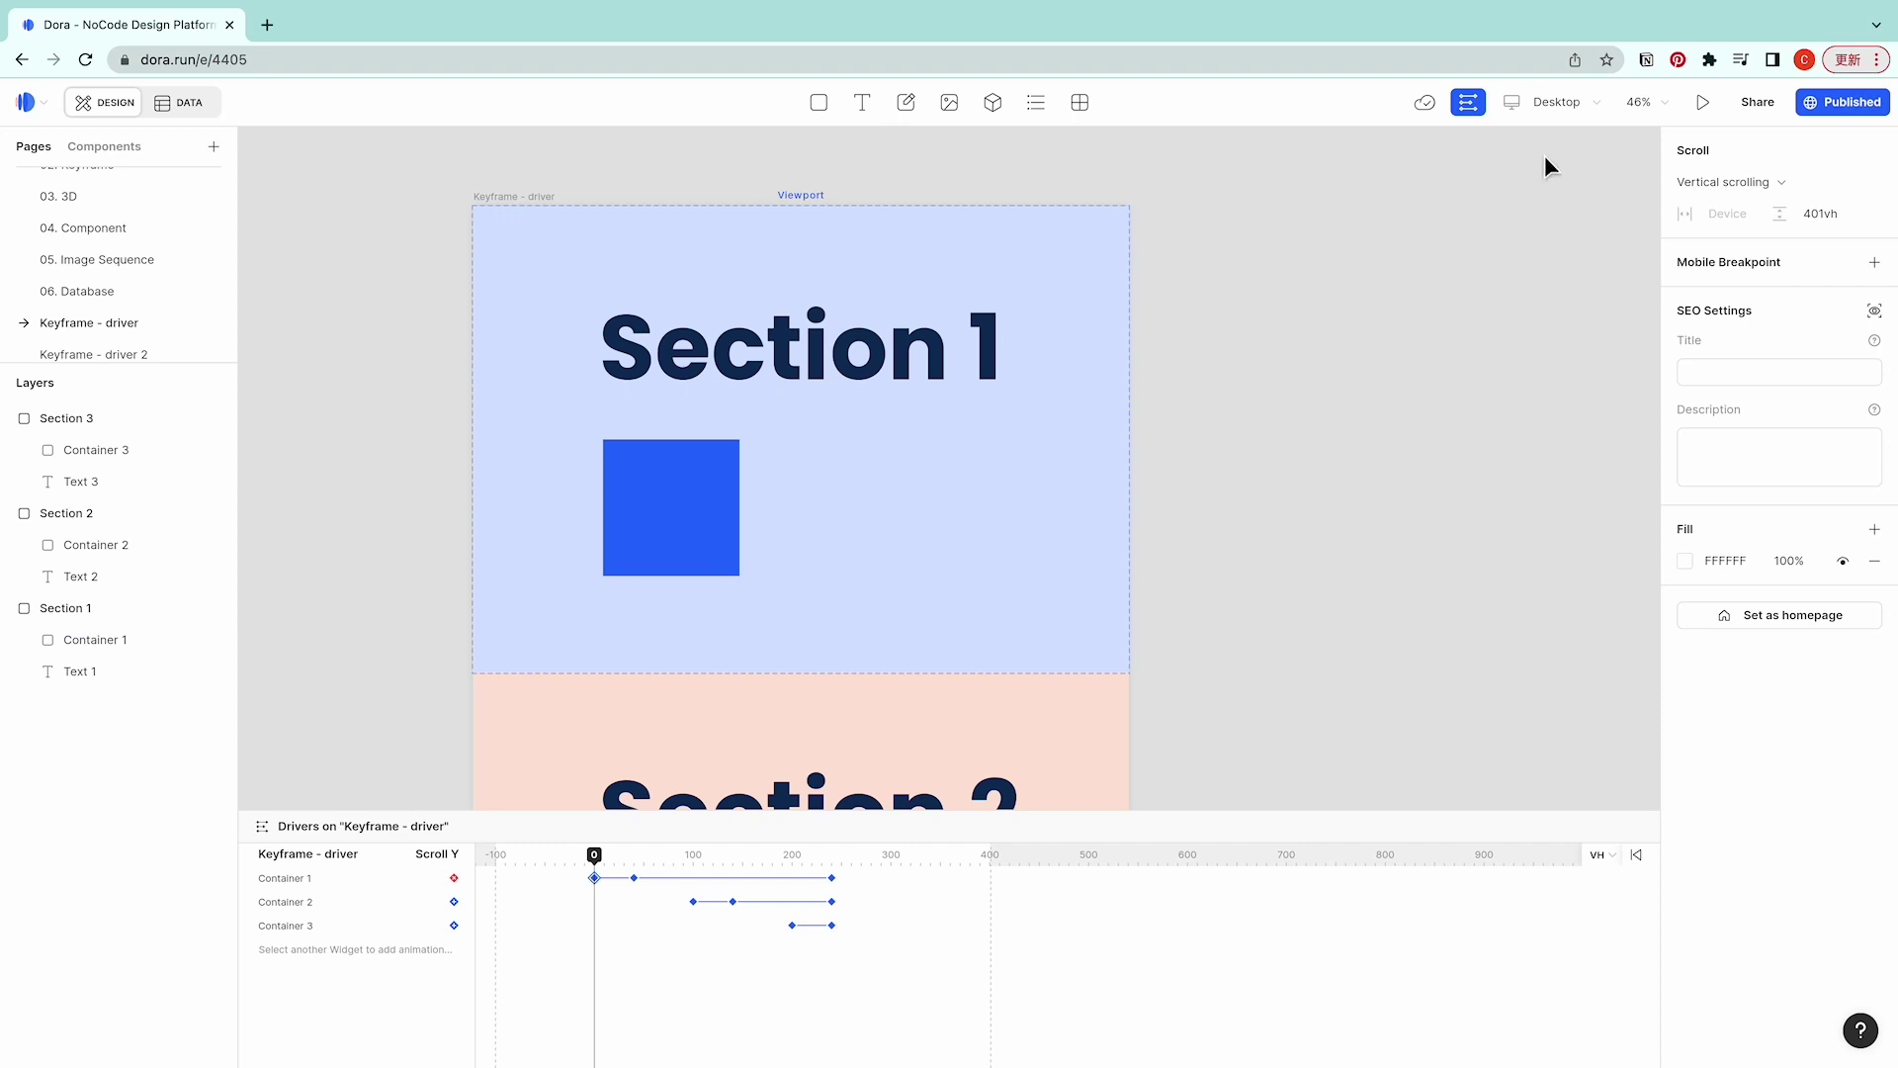
scroll(1465, 265, "down", 5)
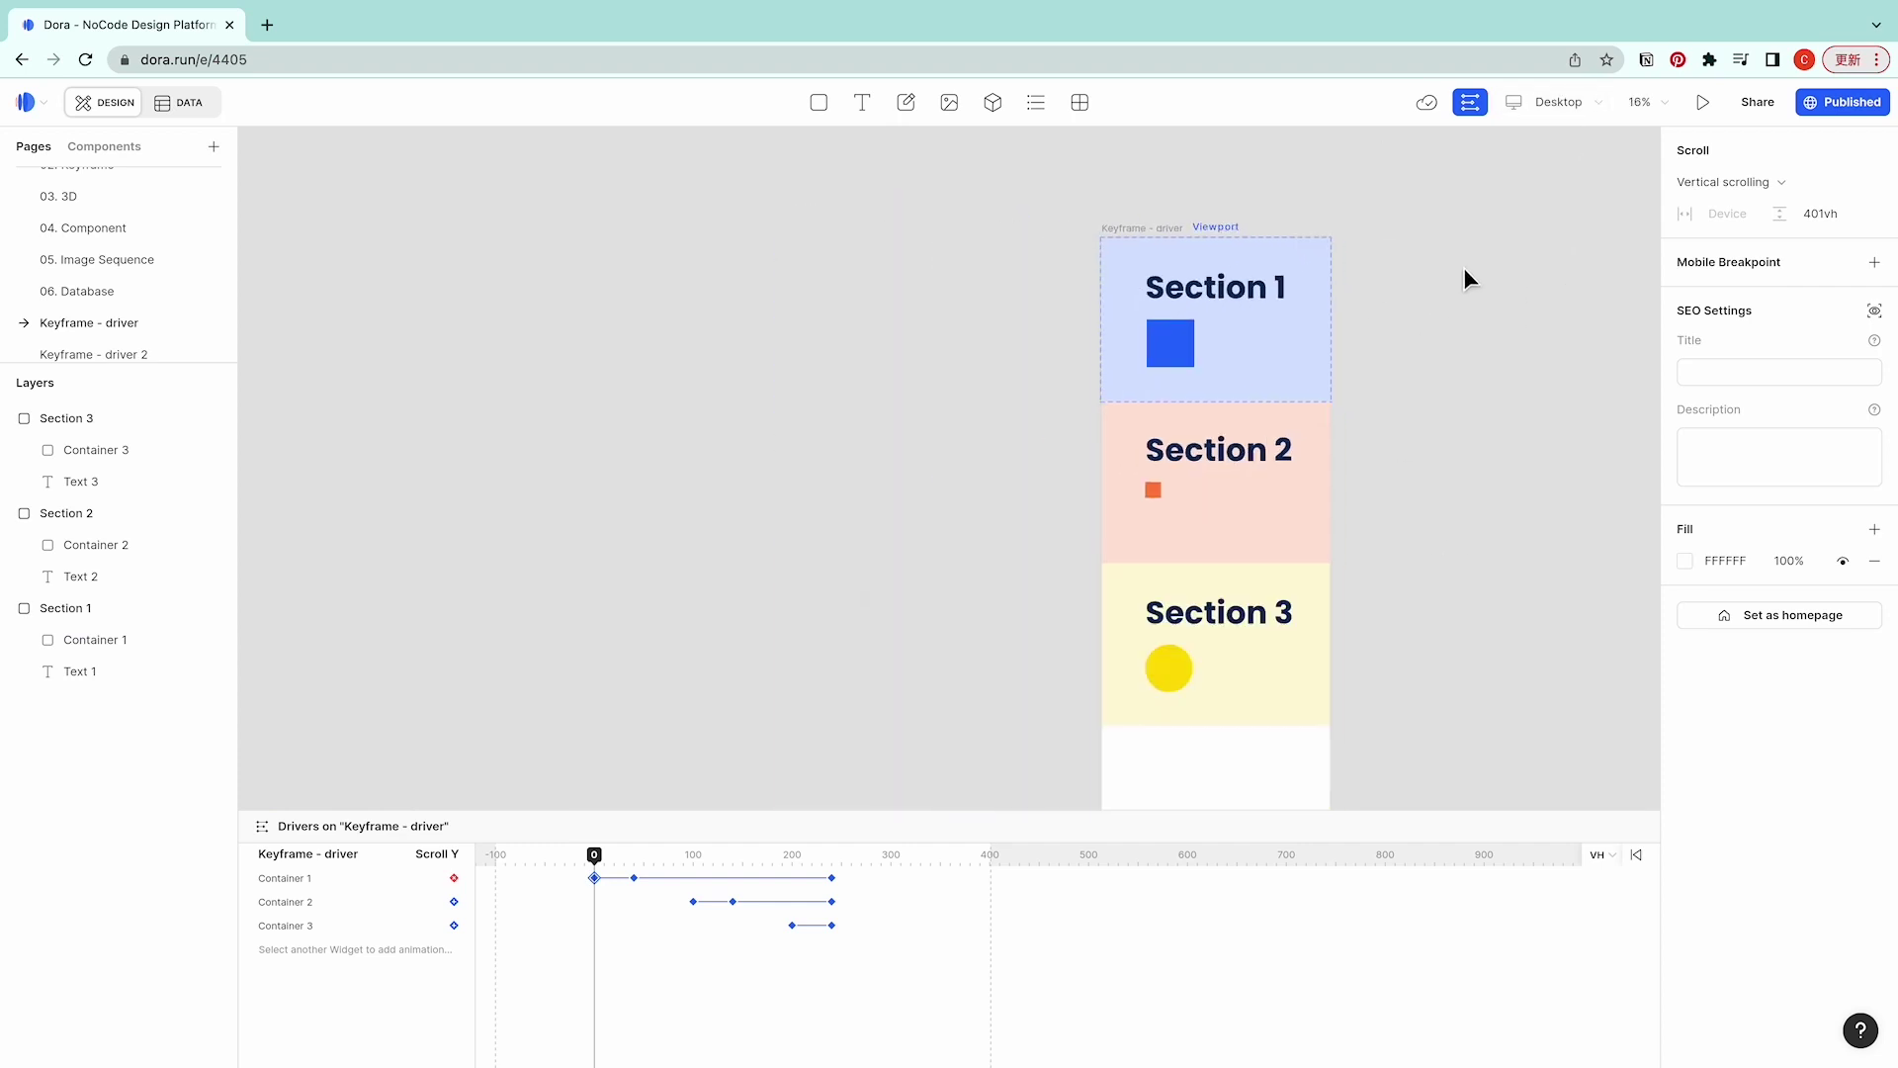
scroll(1397, 210, "up", 2)
scroll(1428, 202, "right", 3)
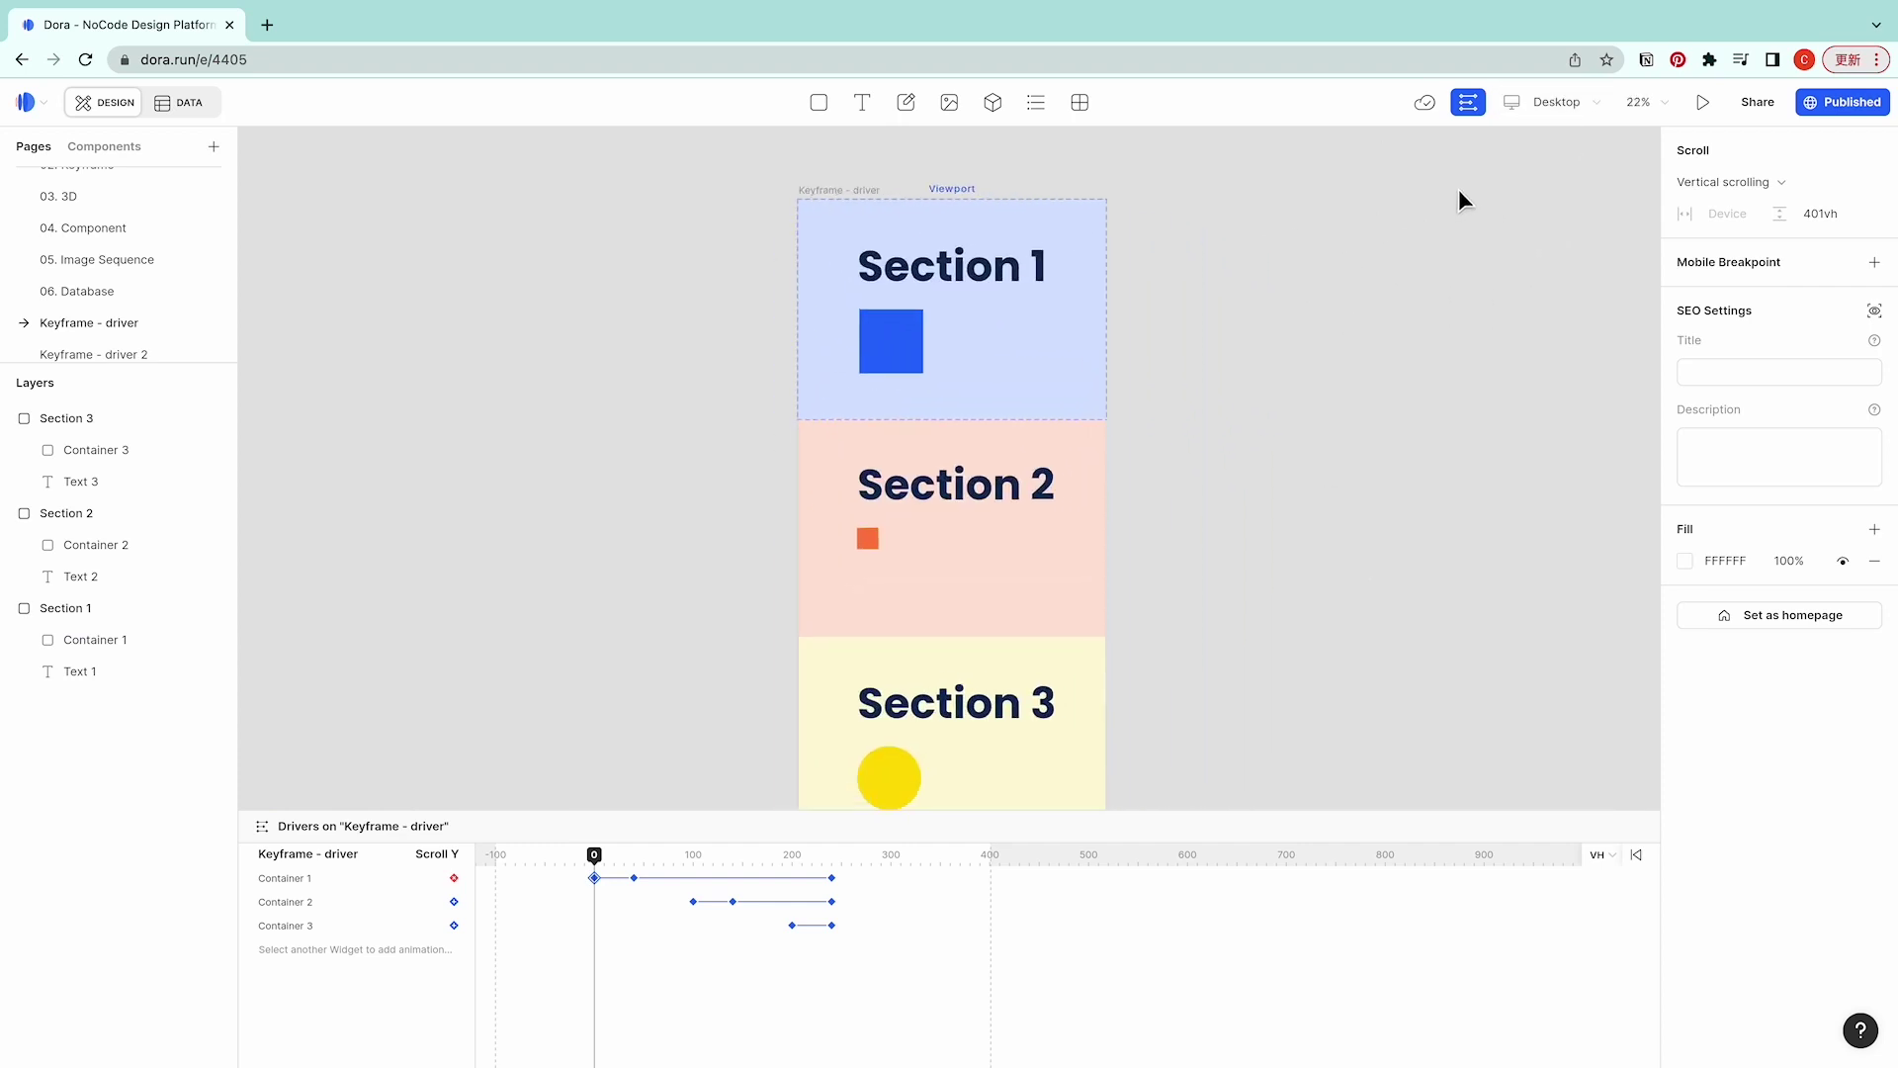
left_click(1564, 98)
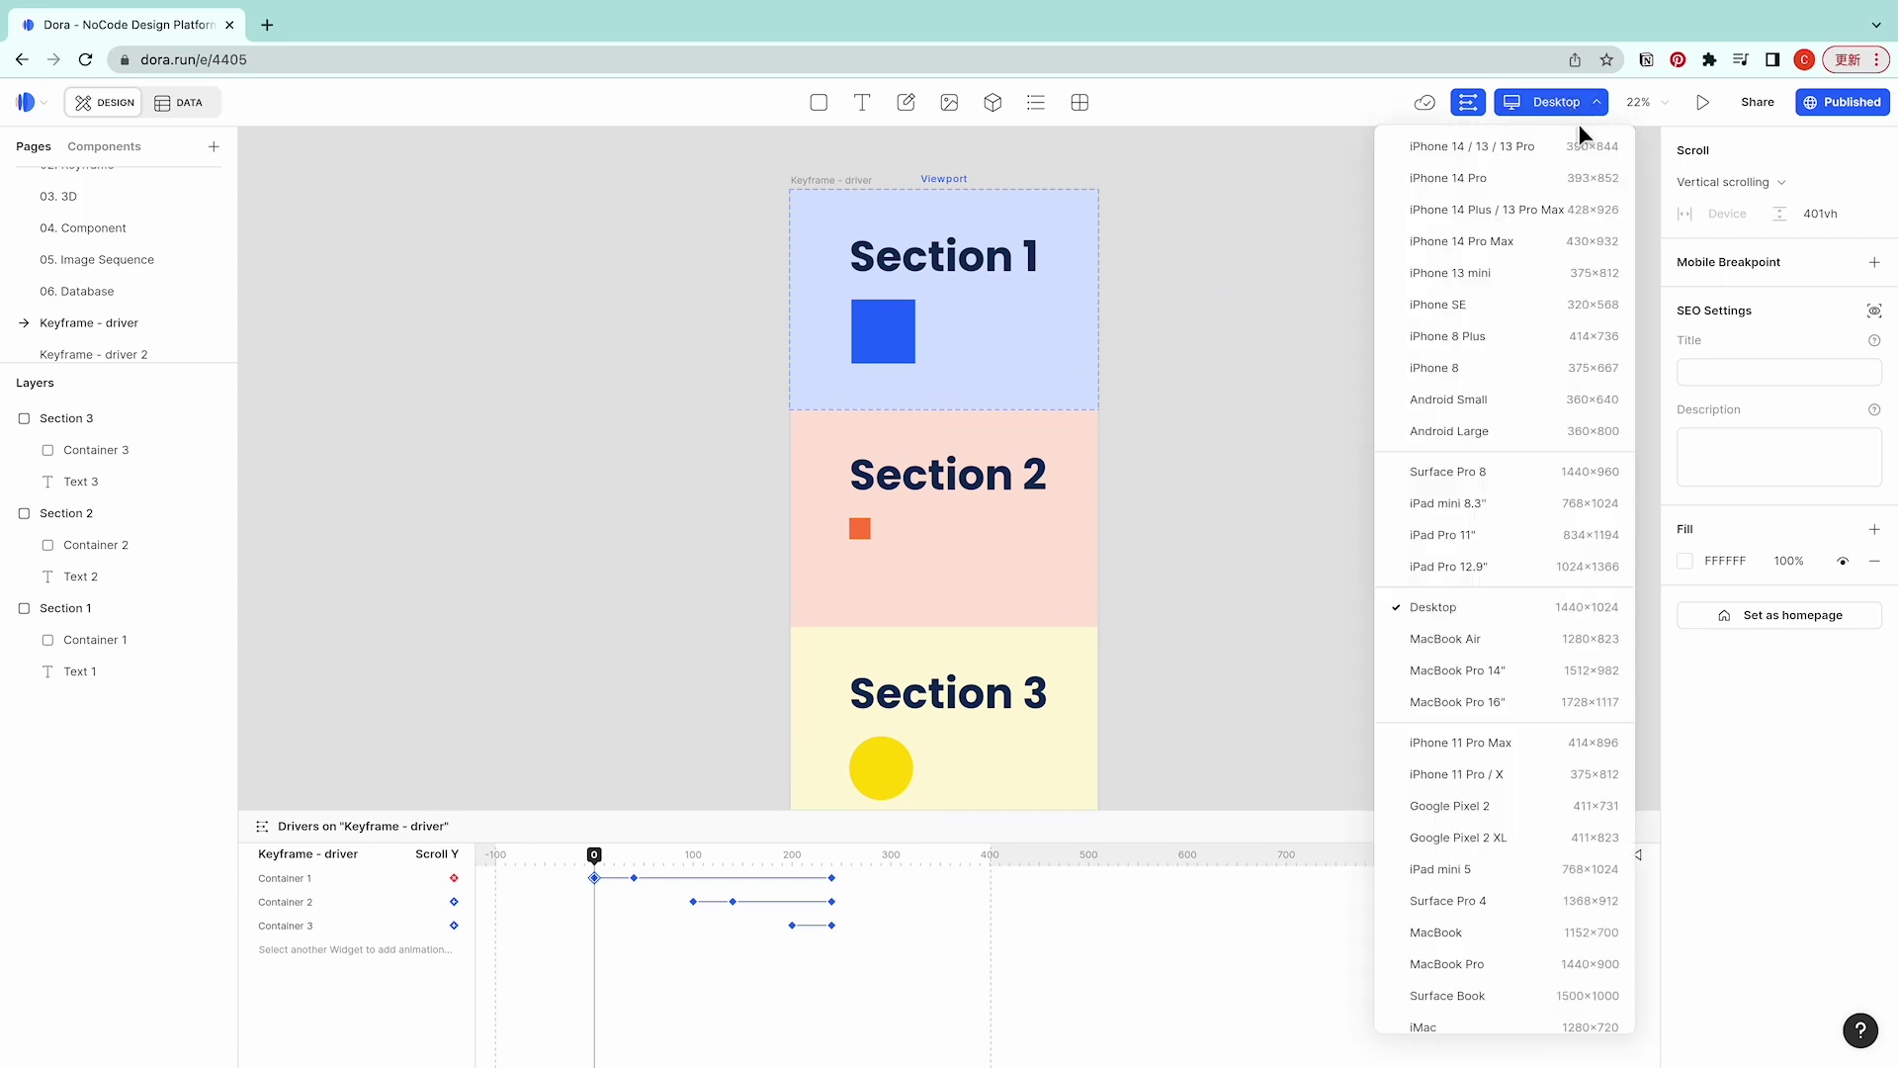
left_click(1497, 187)
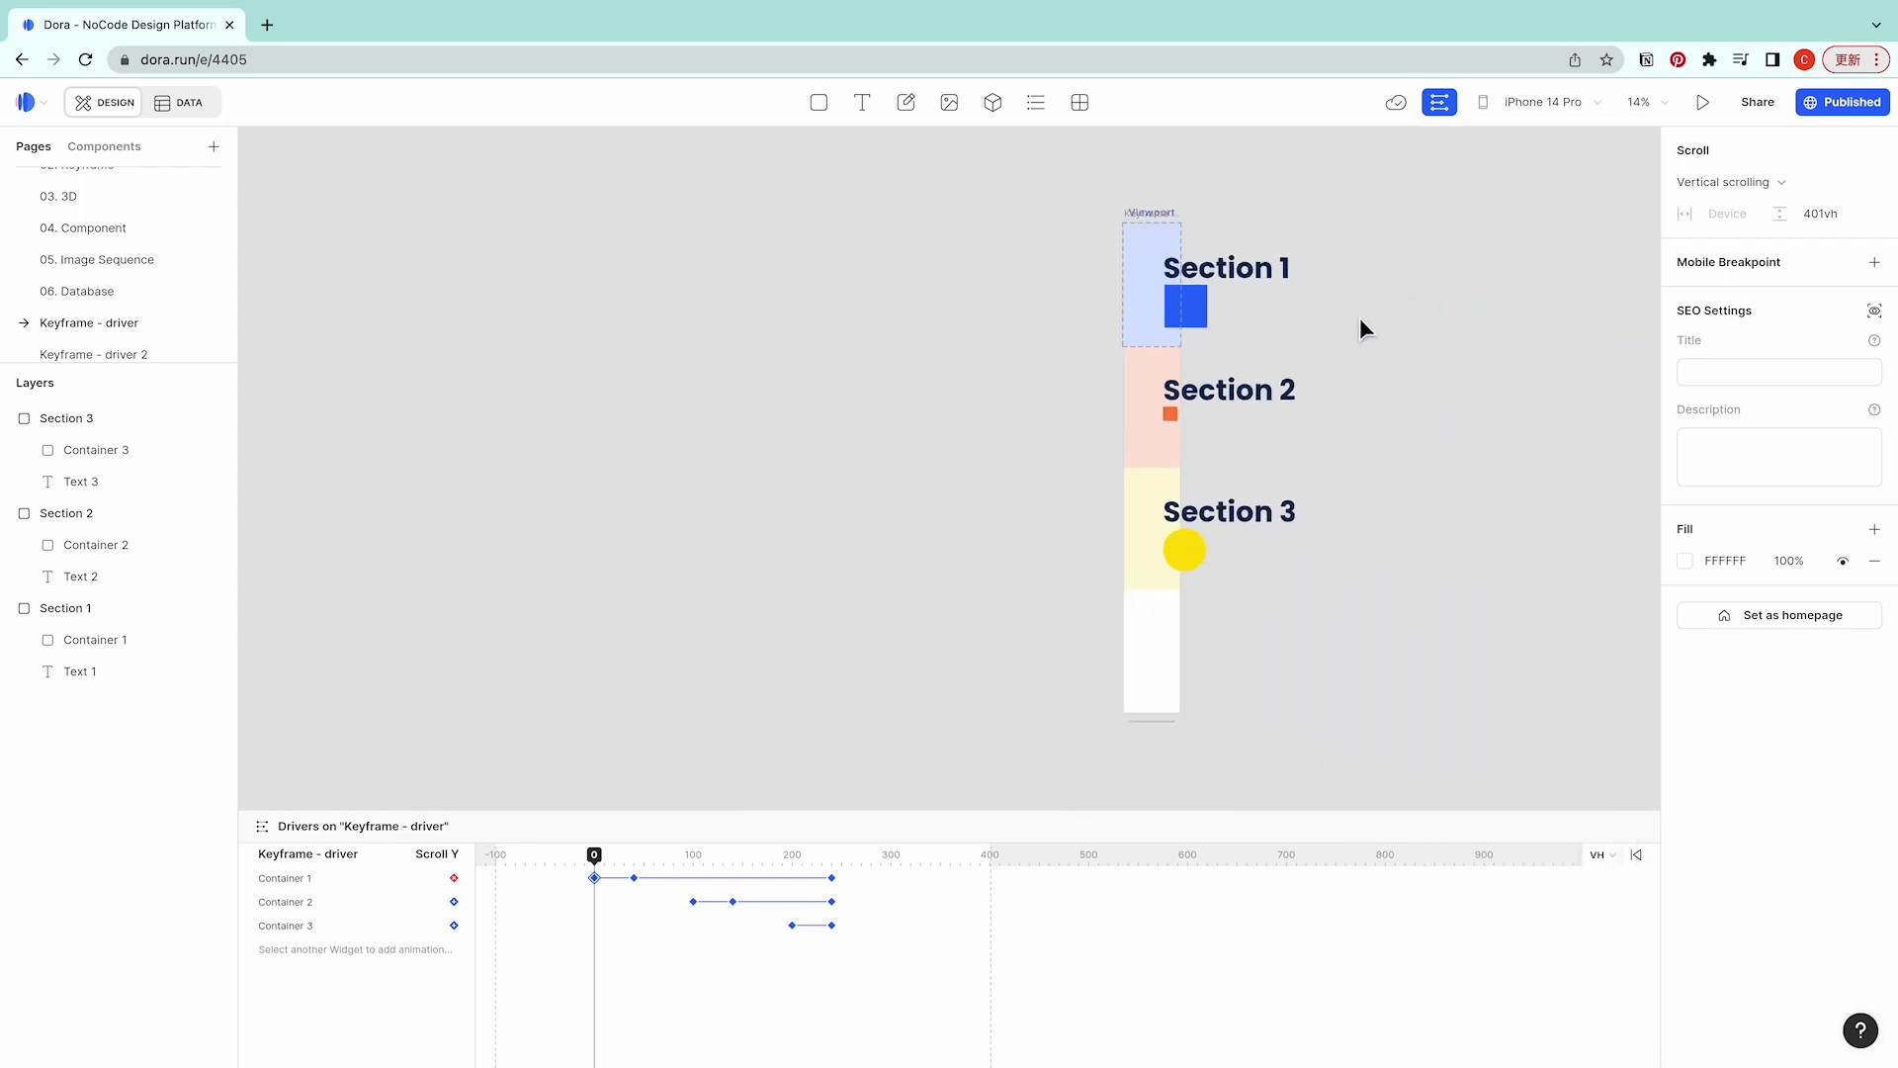
key("ctrl+z")
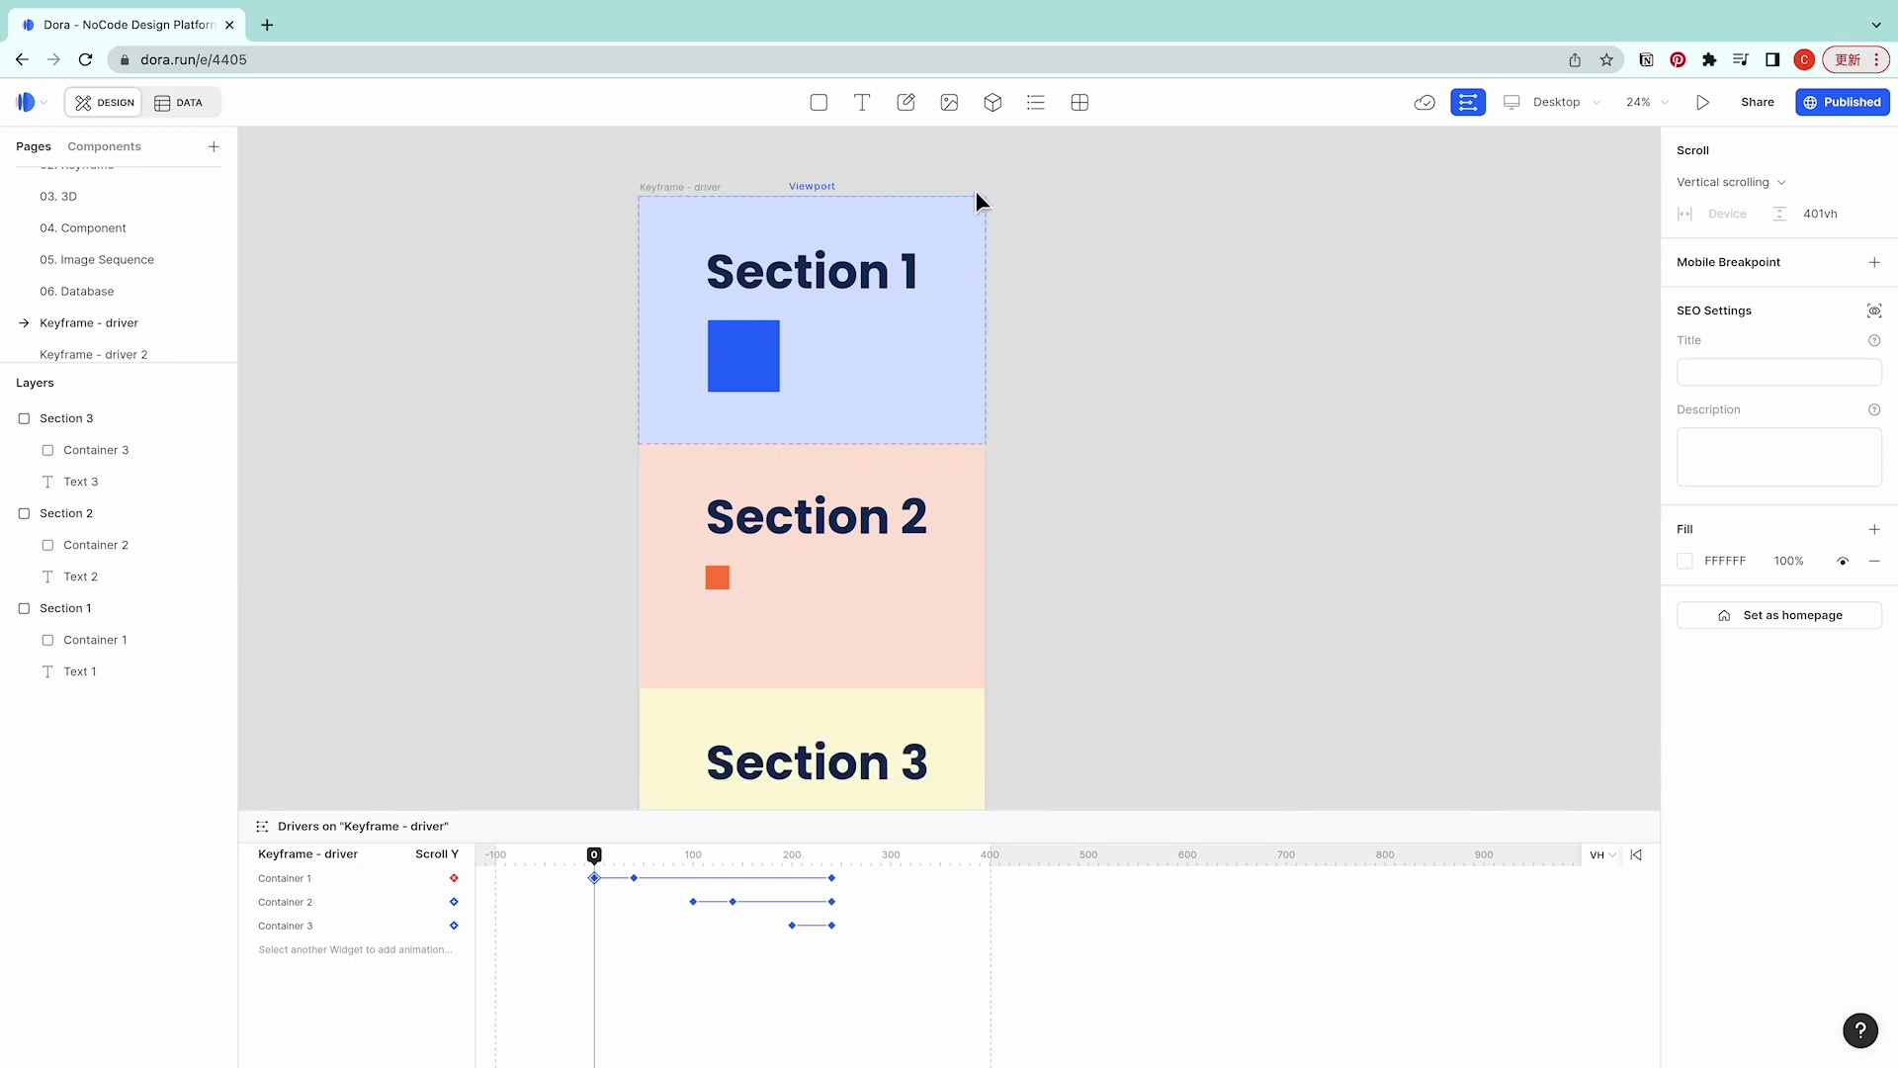
scroll(884, 190, "up", 5)
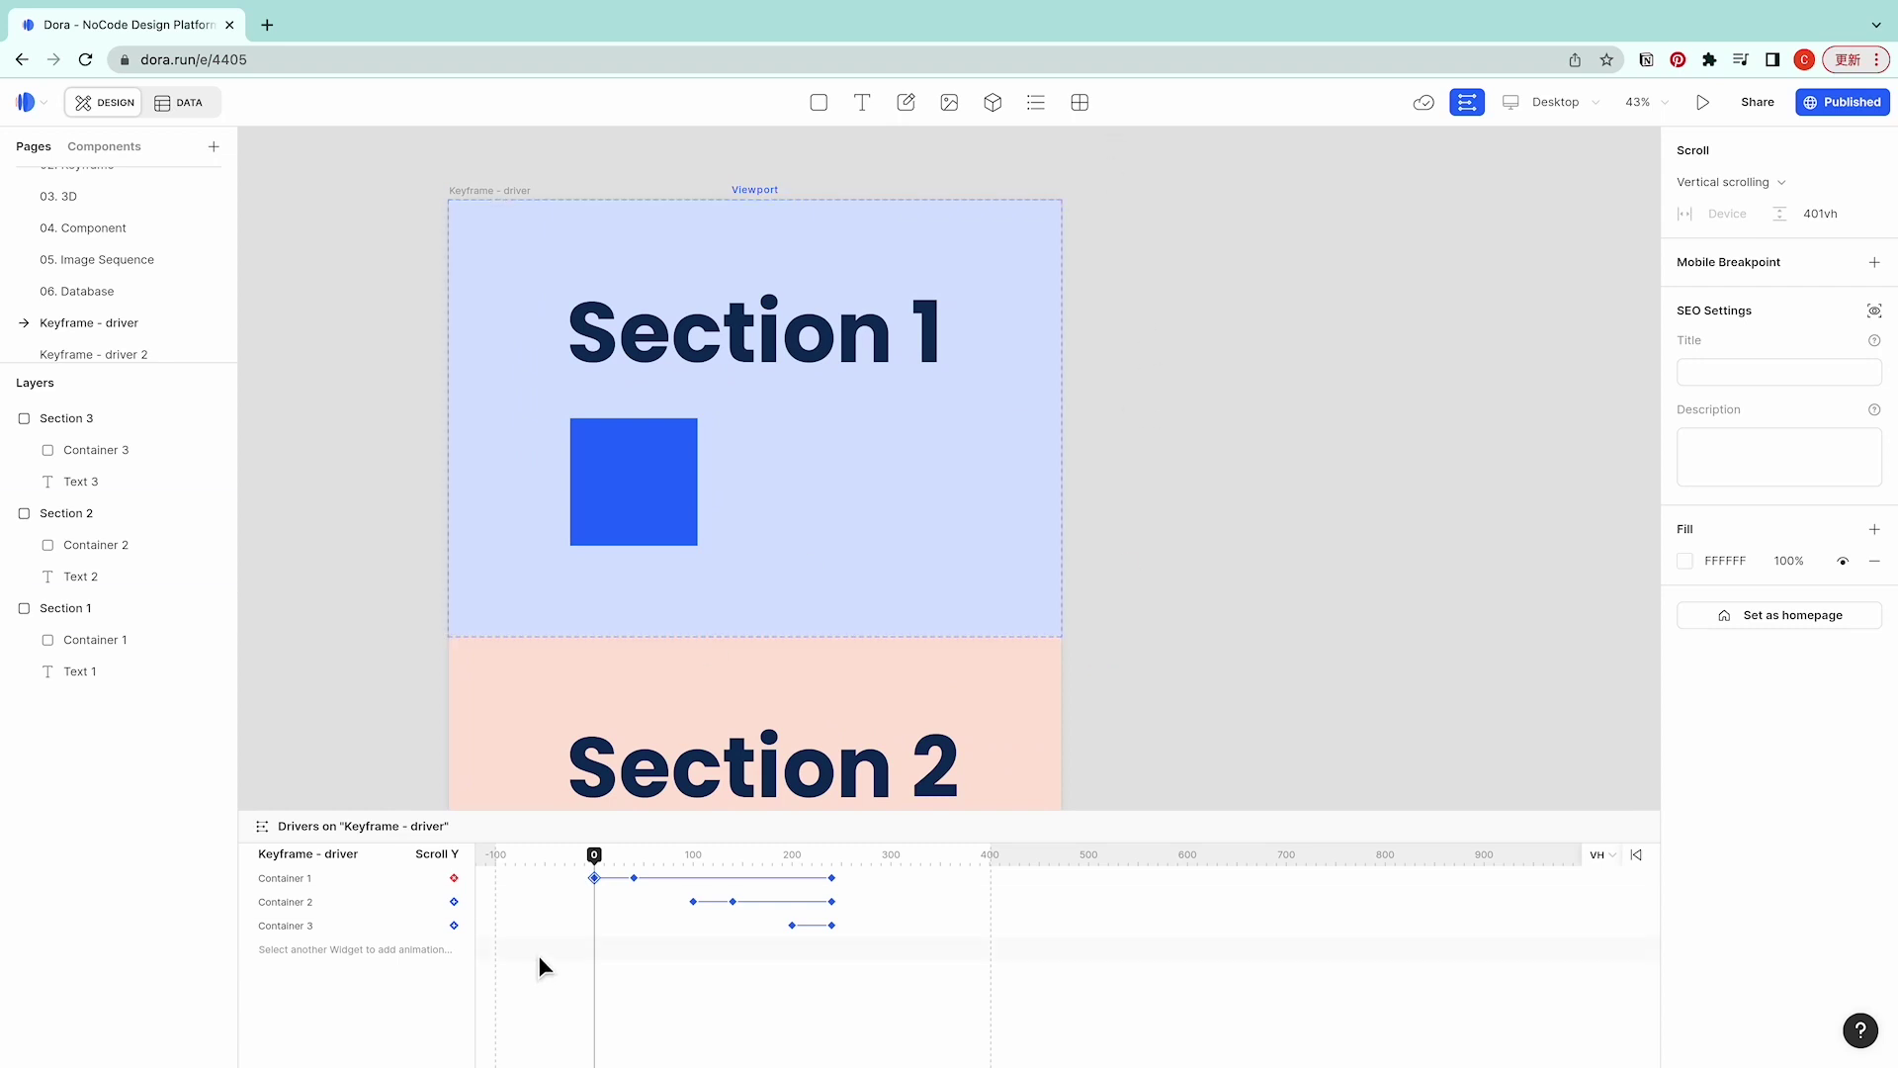
mouse_move(601, 857)
left_mouse_down()
mouse_move(690, 877)
mouse_move(595, 862)
left_mouse_up()
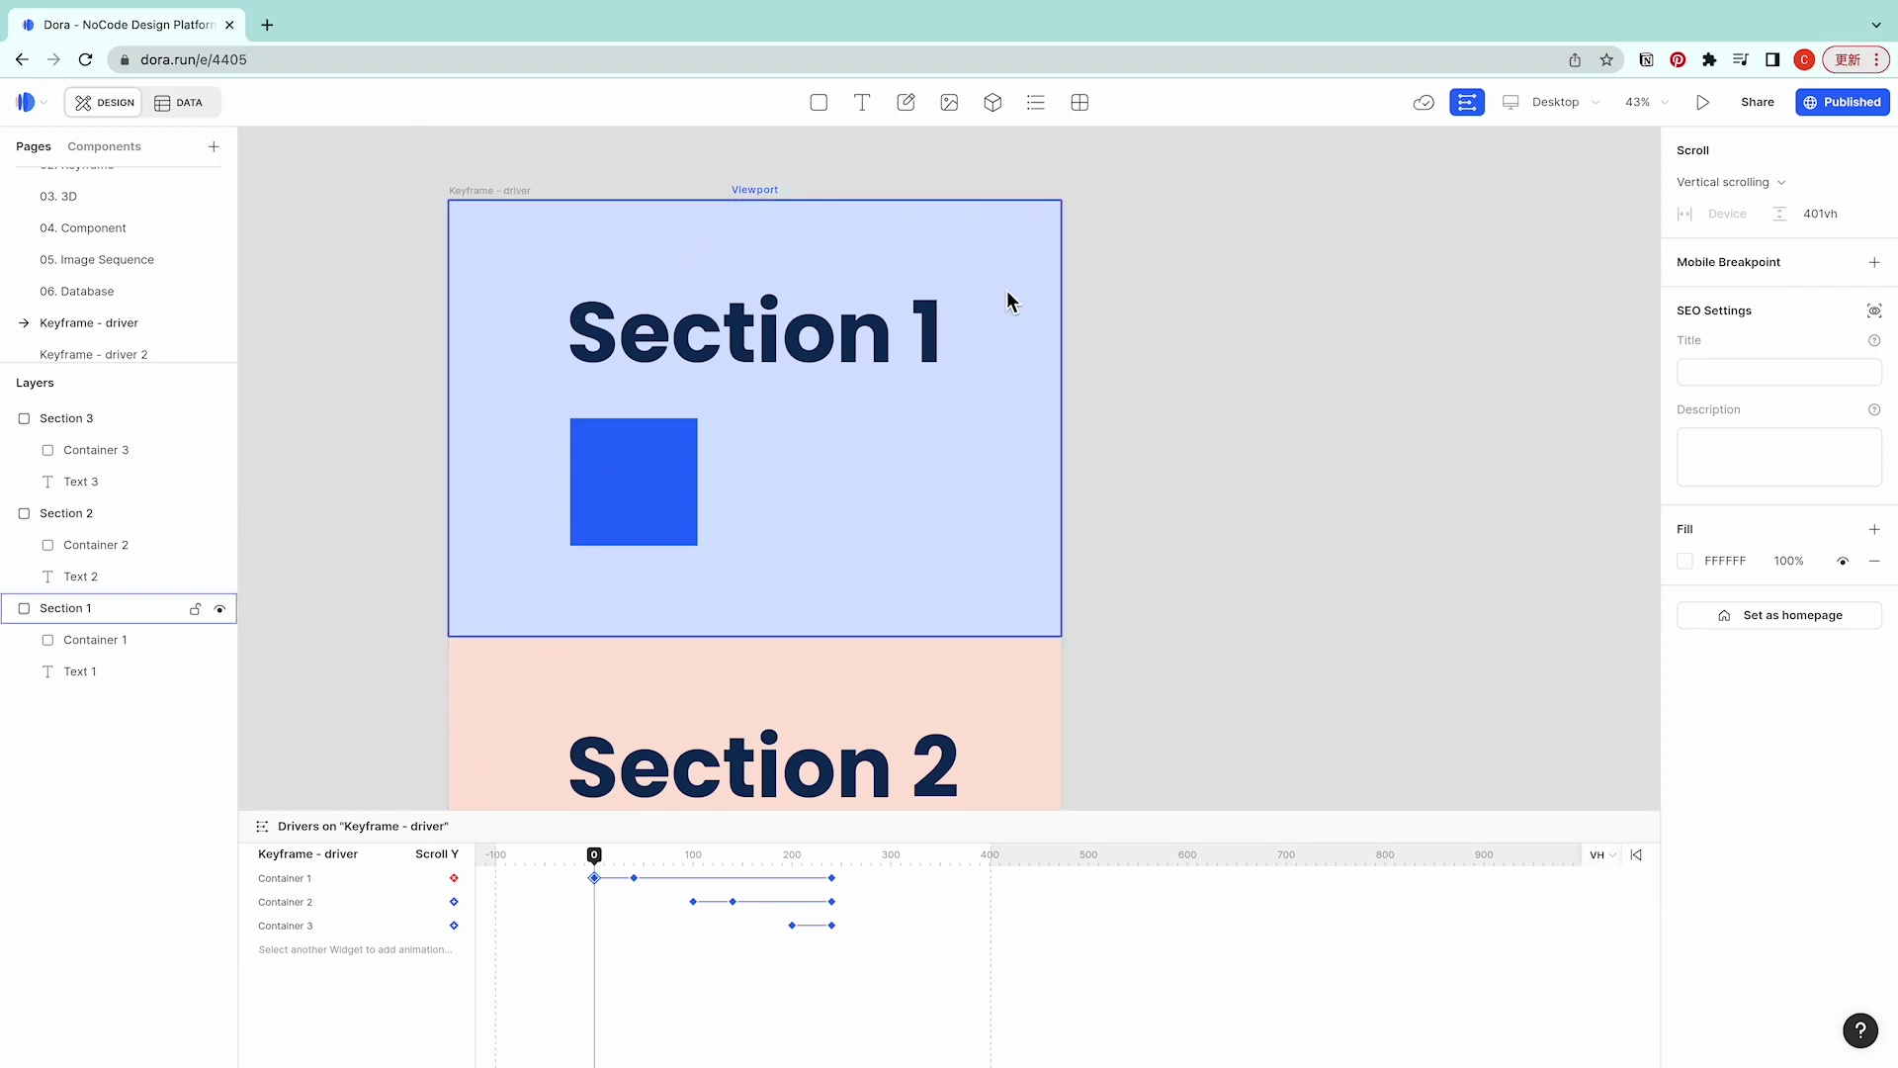
scroll(1052, 359, "down", 5)
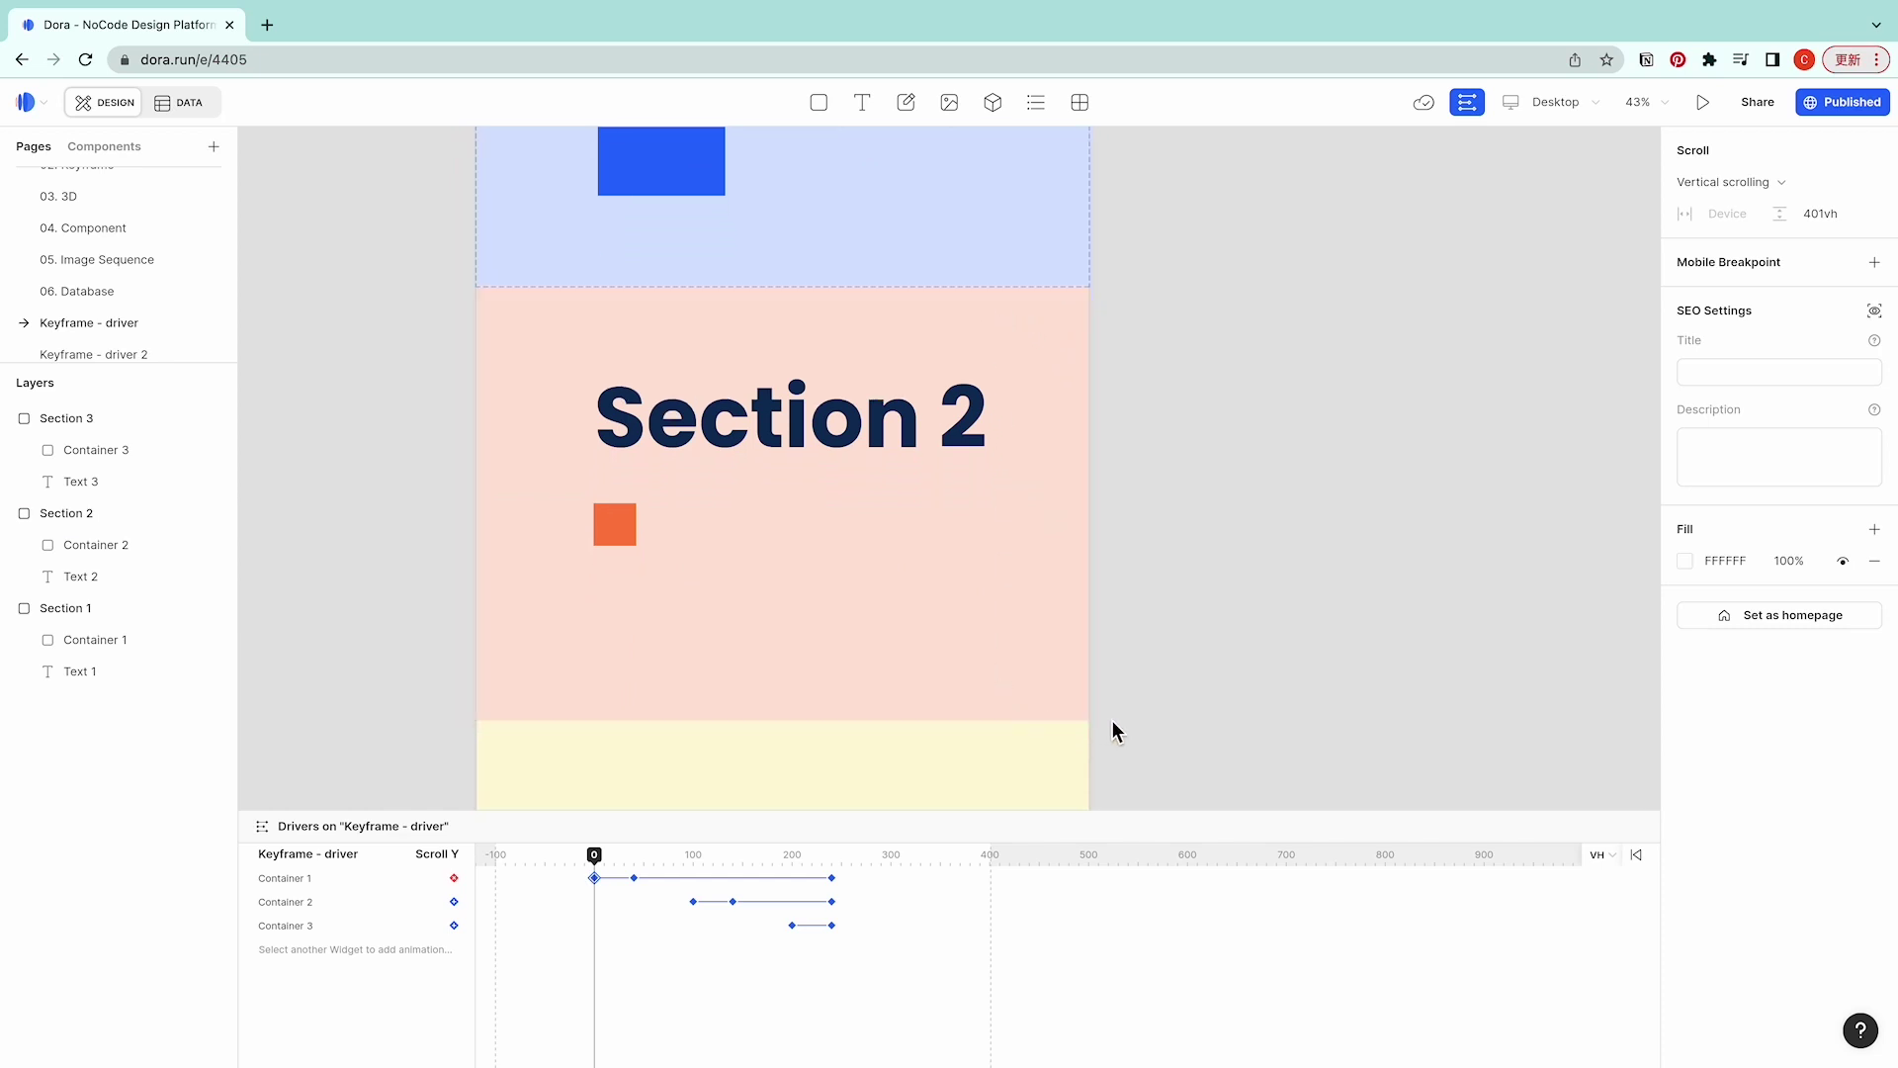
left_click(1556, 102)
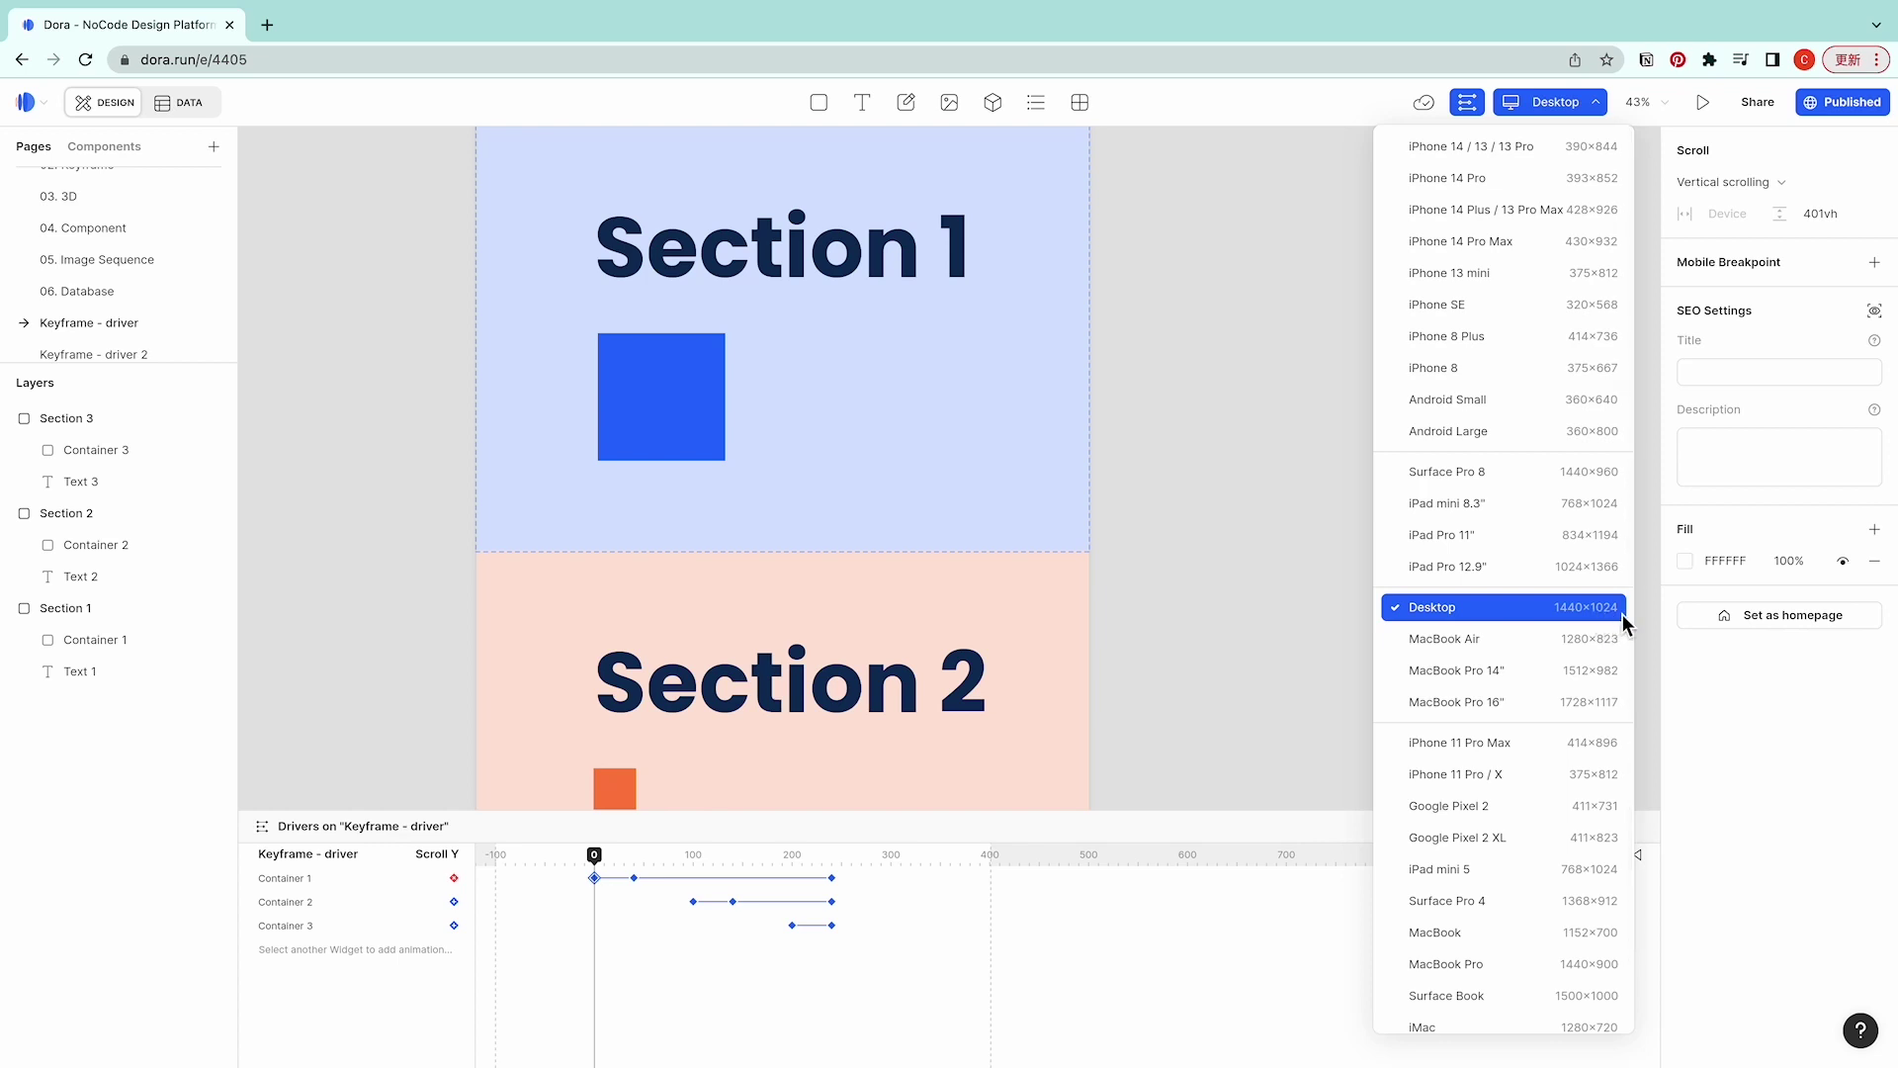
left_click(1515, 178)
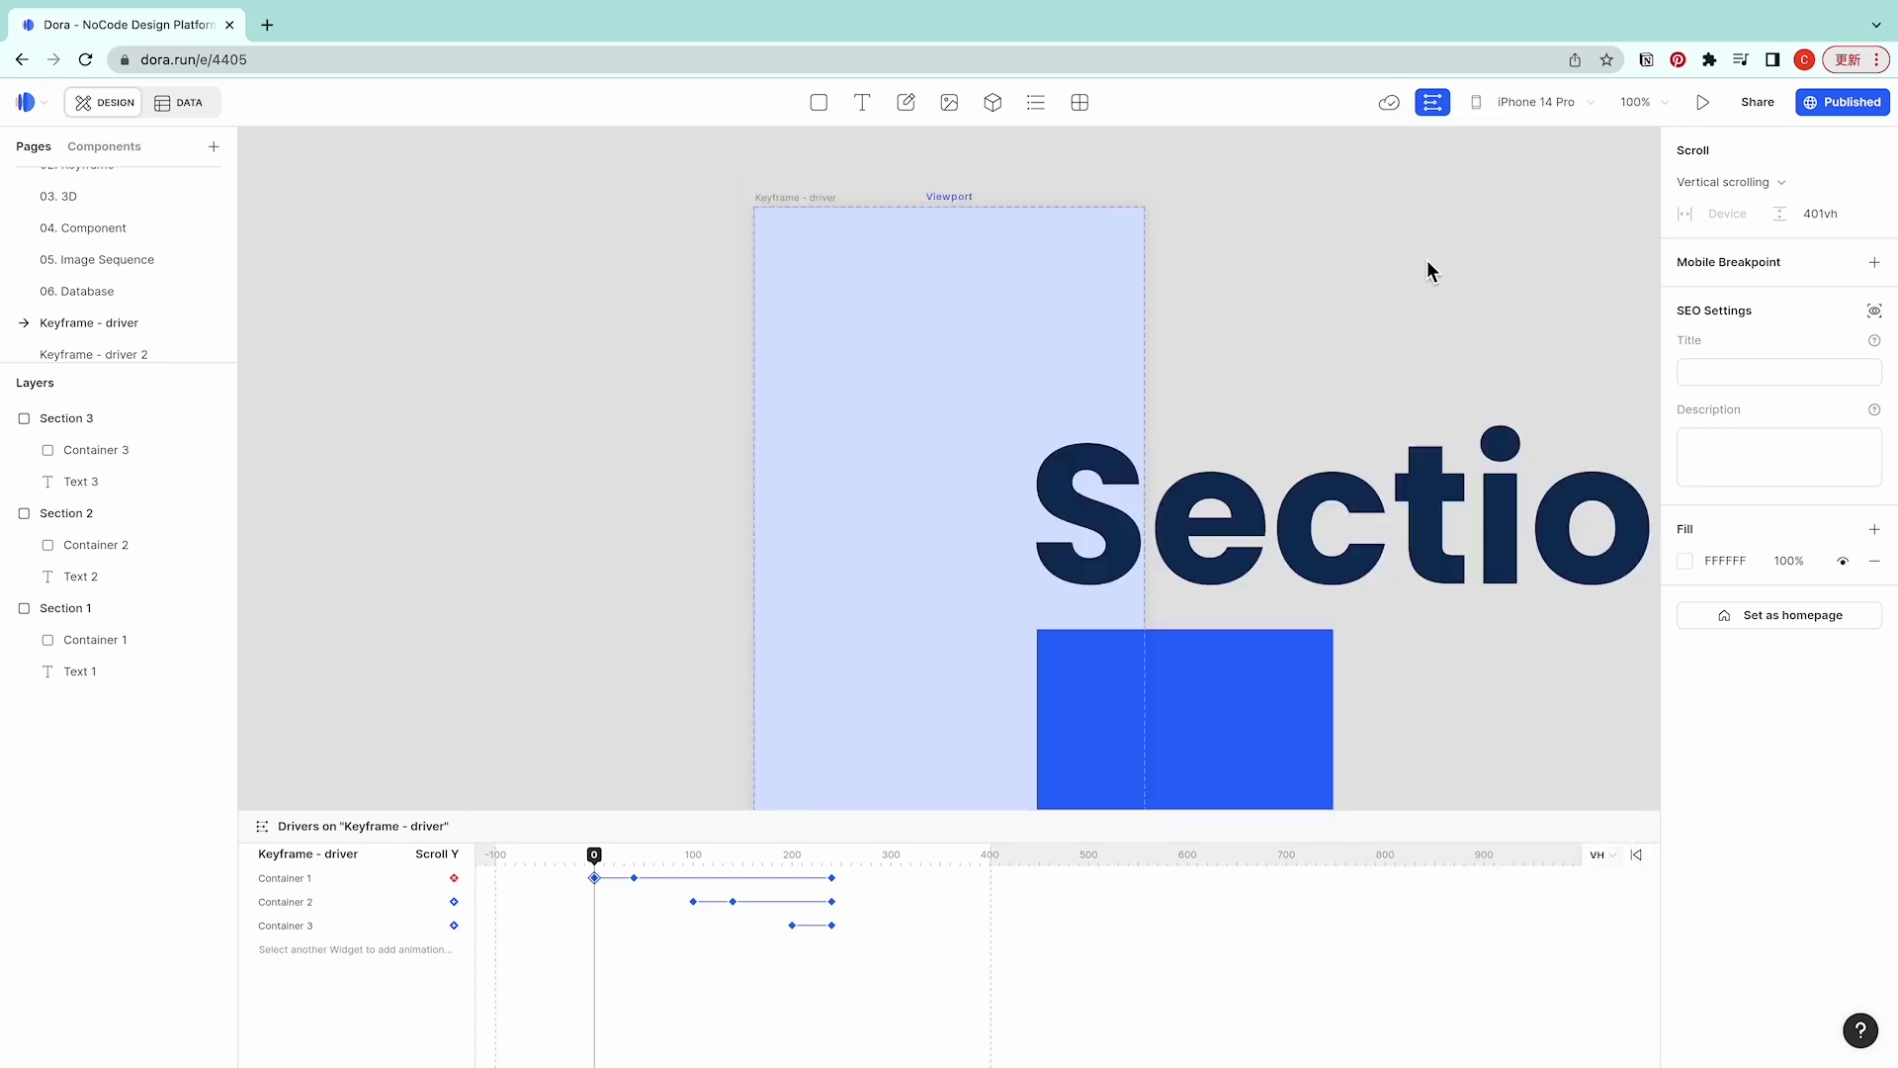
scroll(1426, 261, "down", 10)
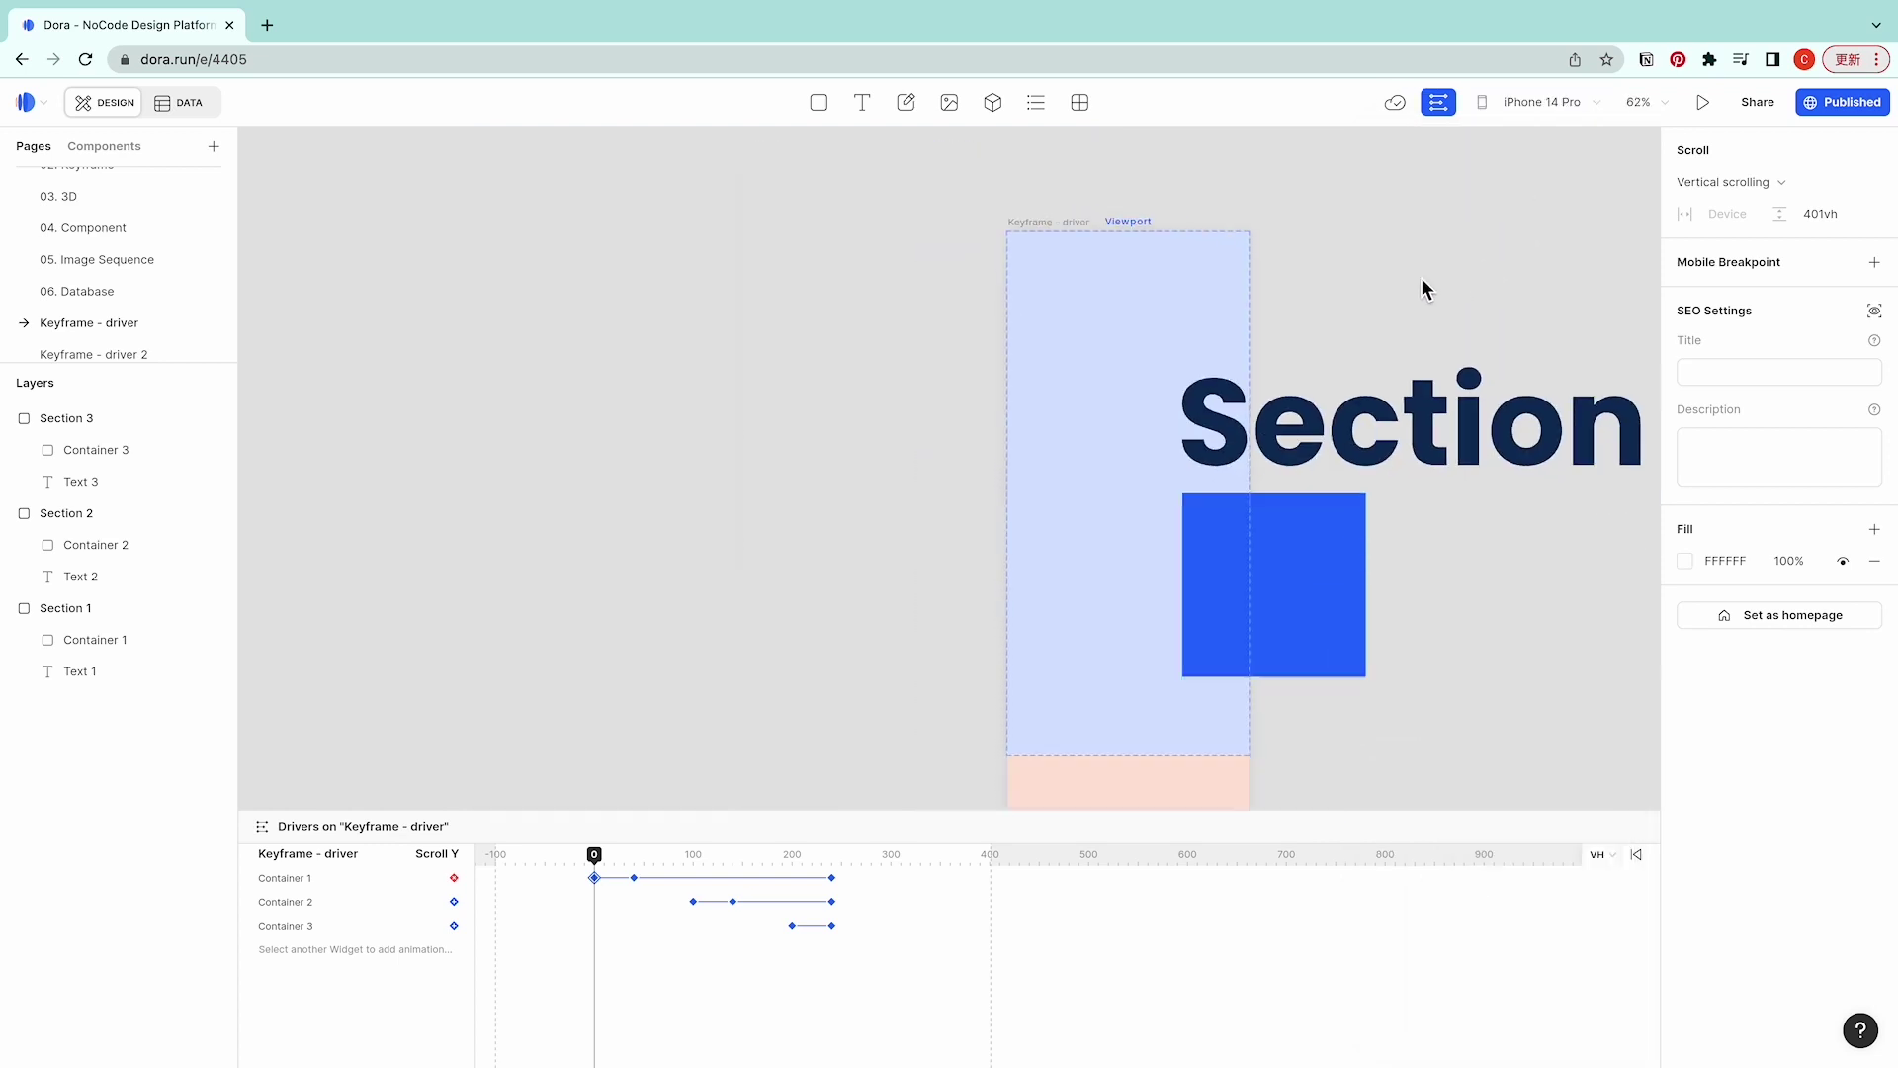
left_click(1538, 109)
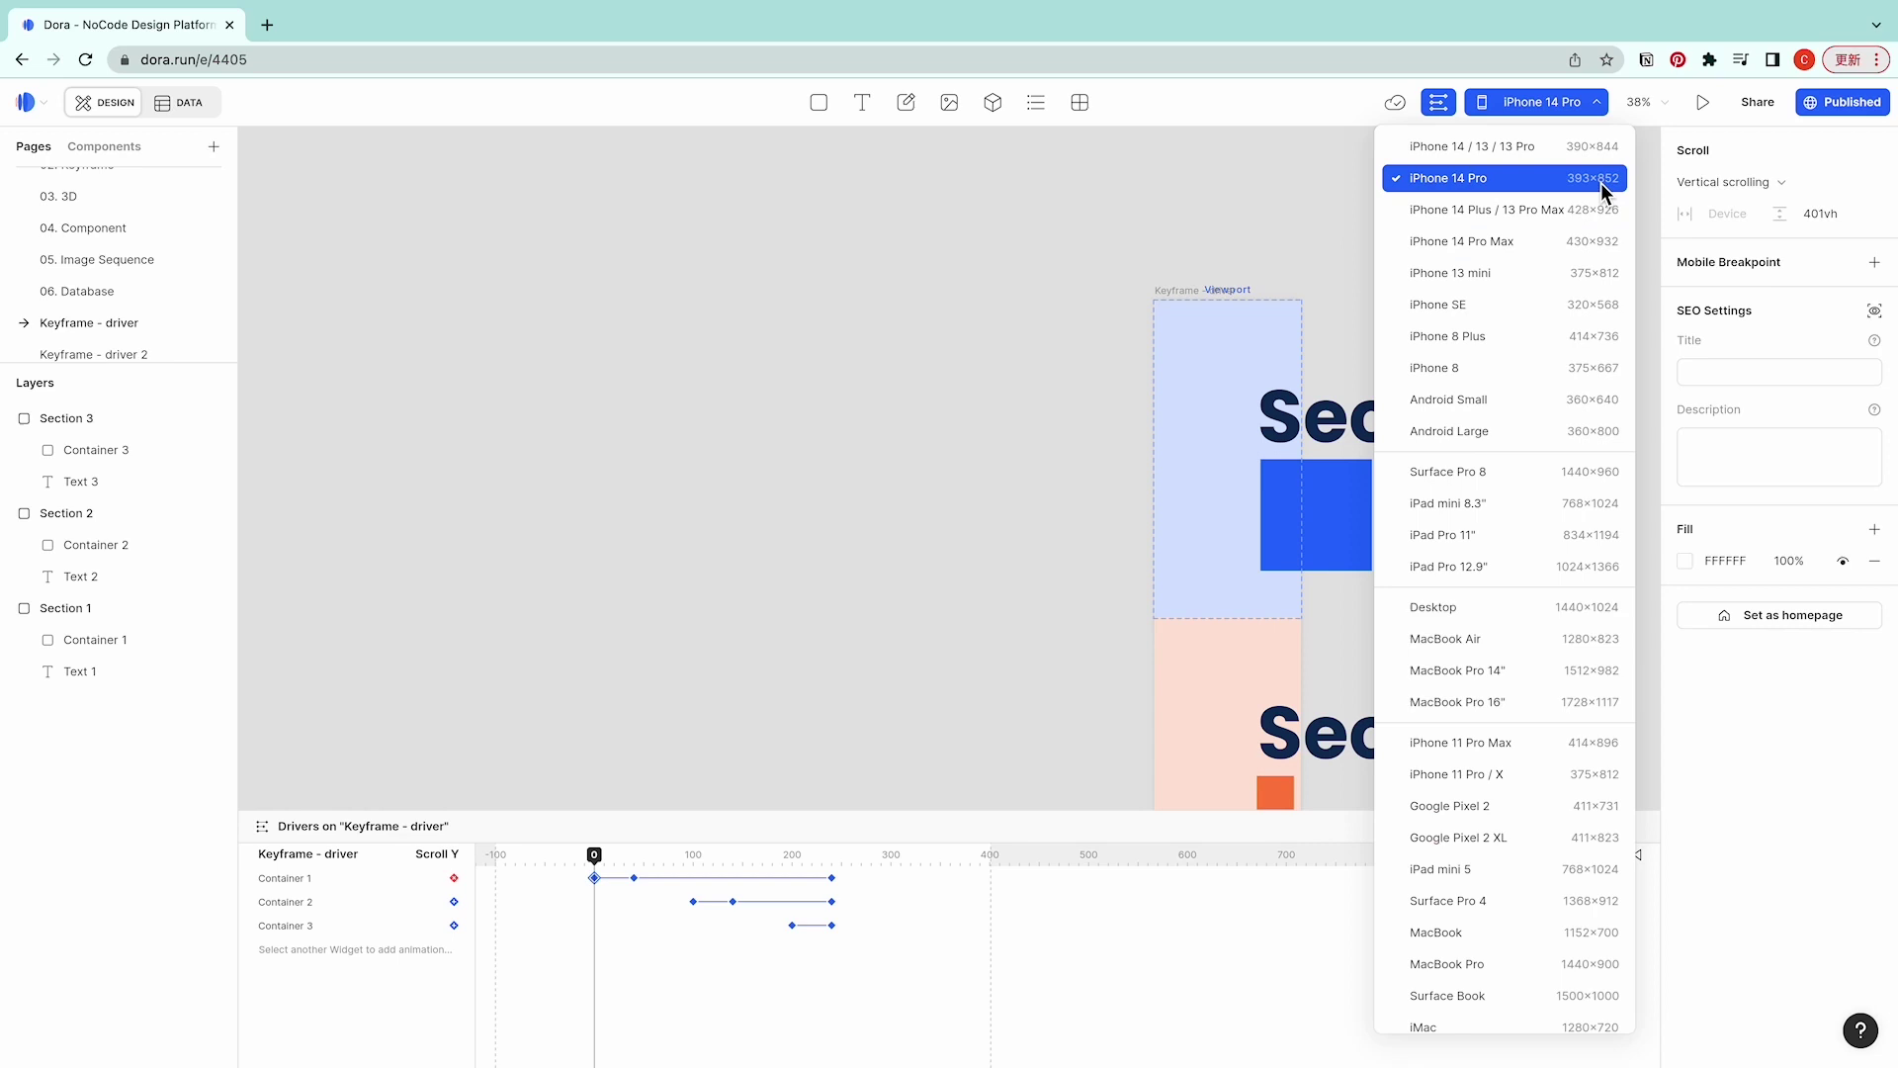
left_click(1564, 605)
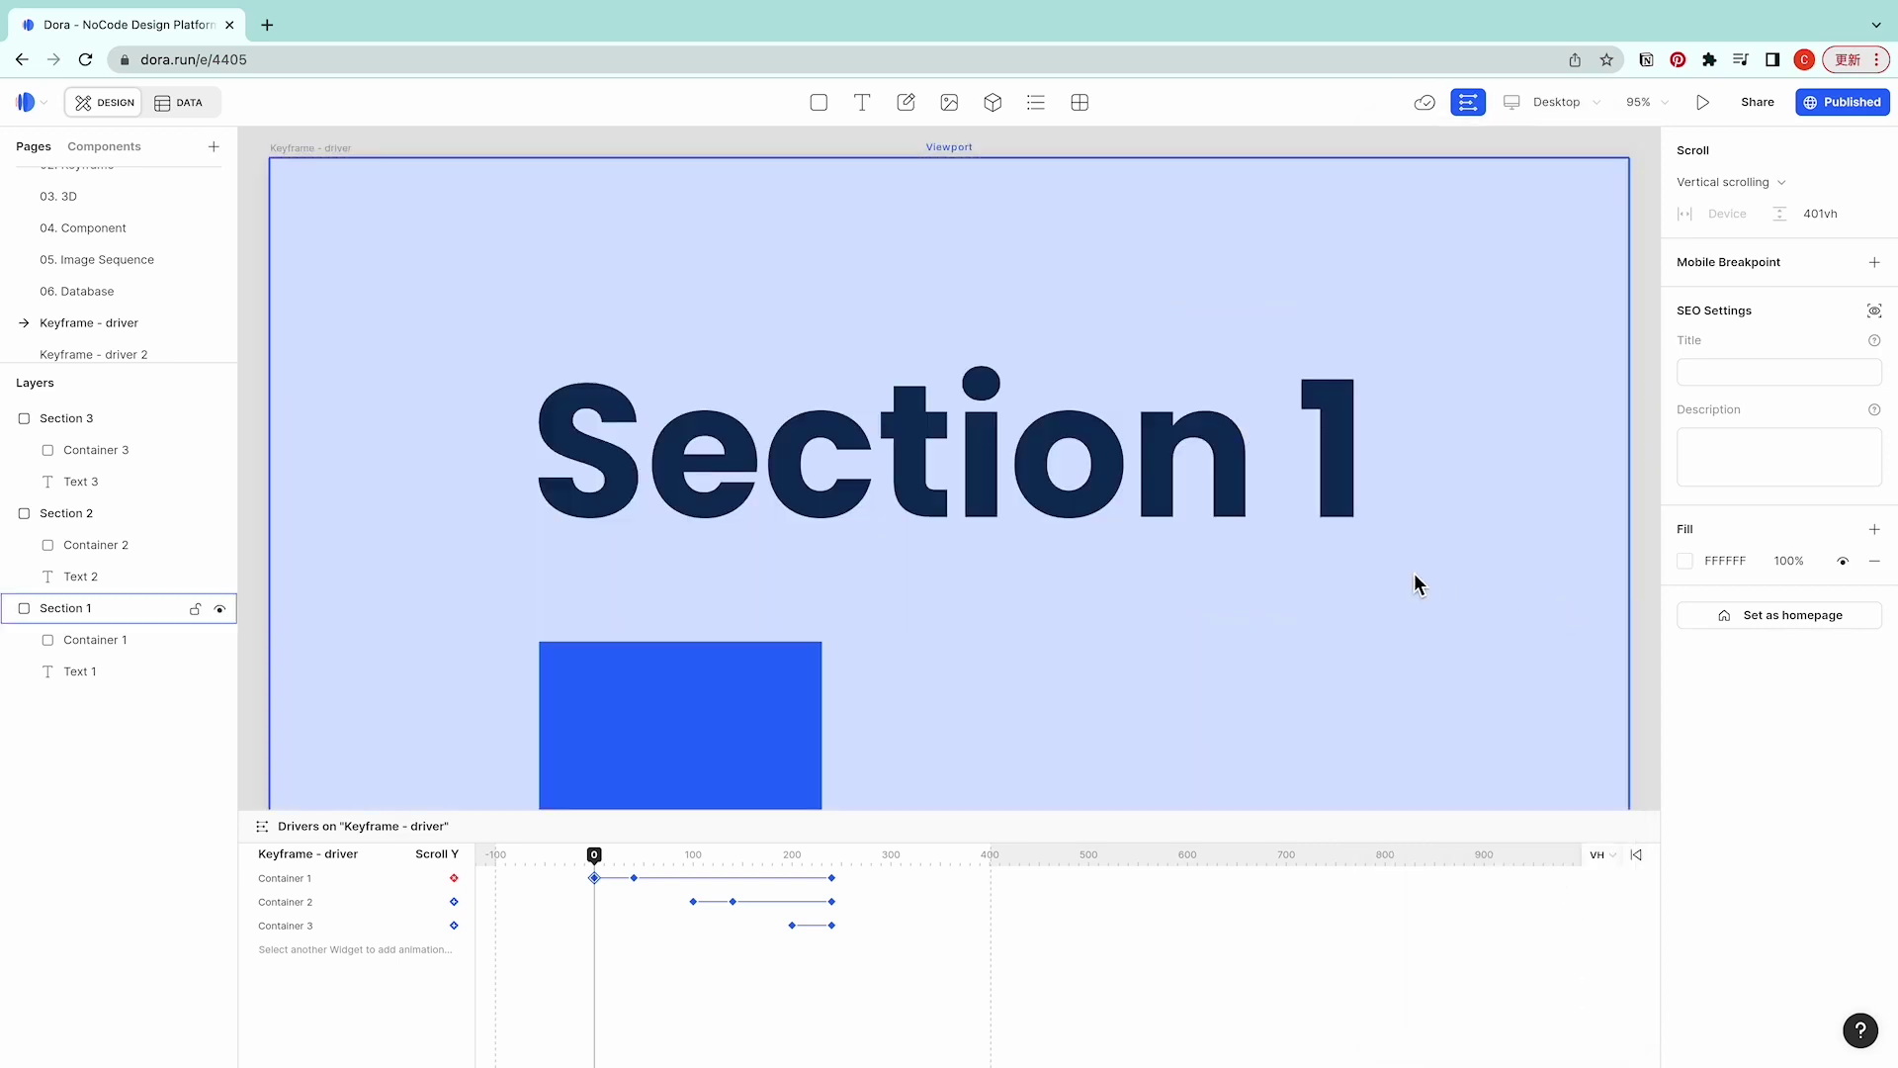
scroll(1413, 584, "down", 10)
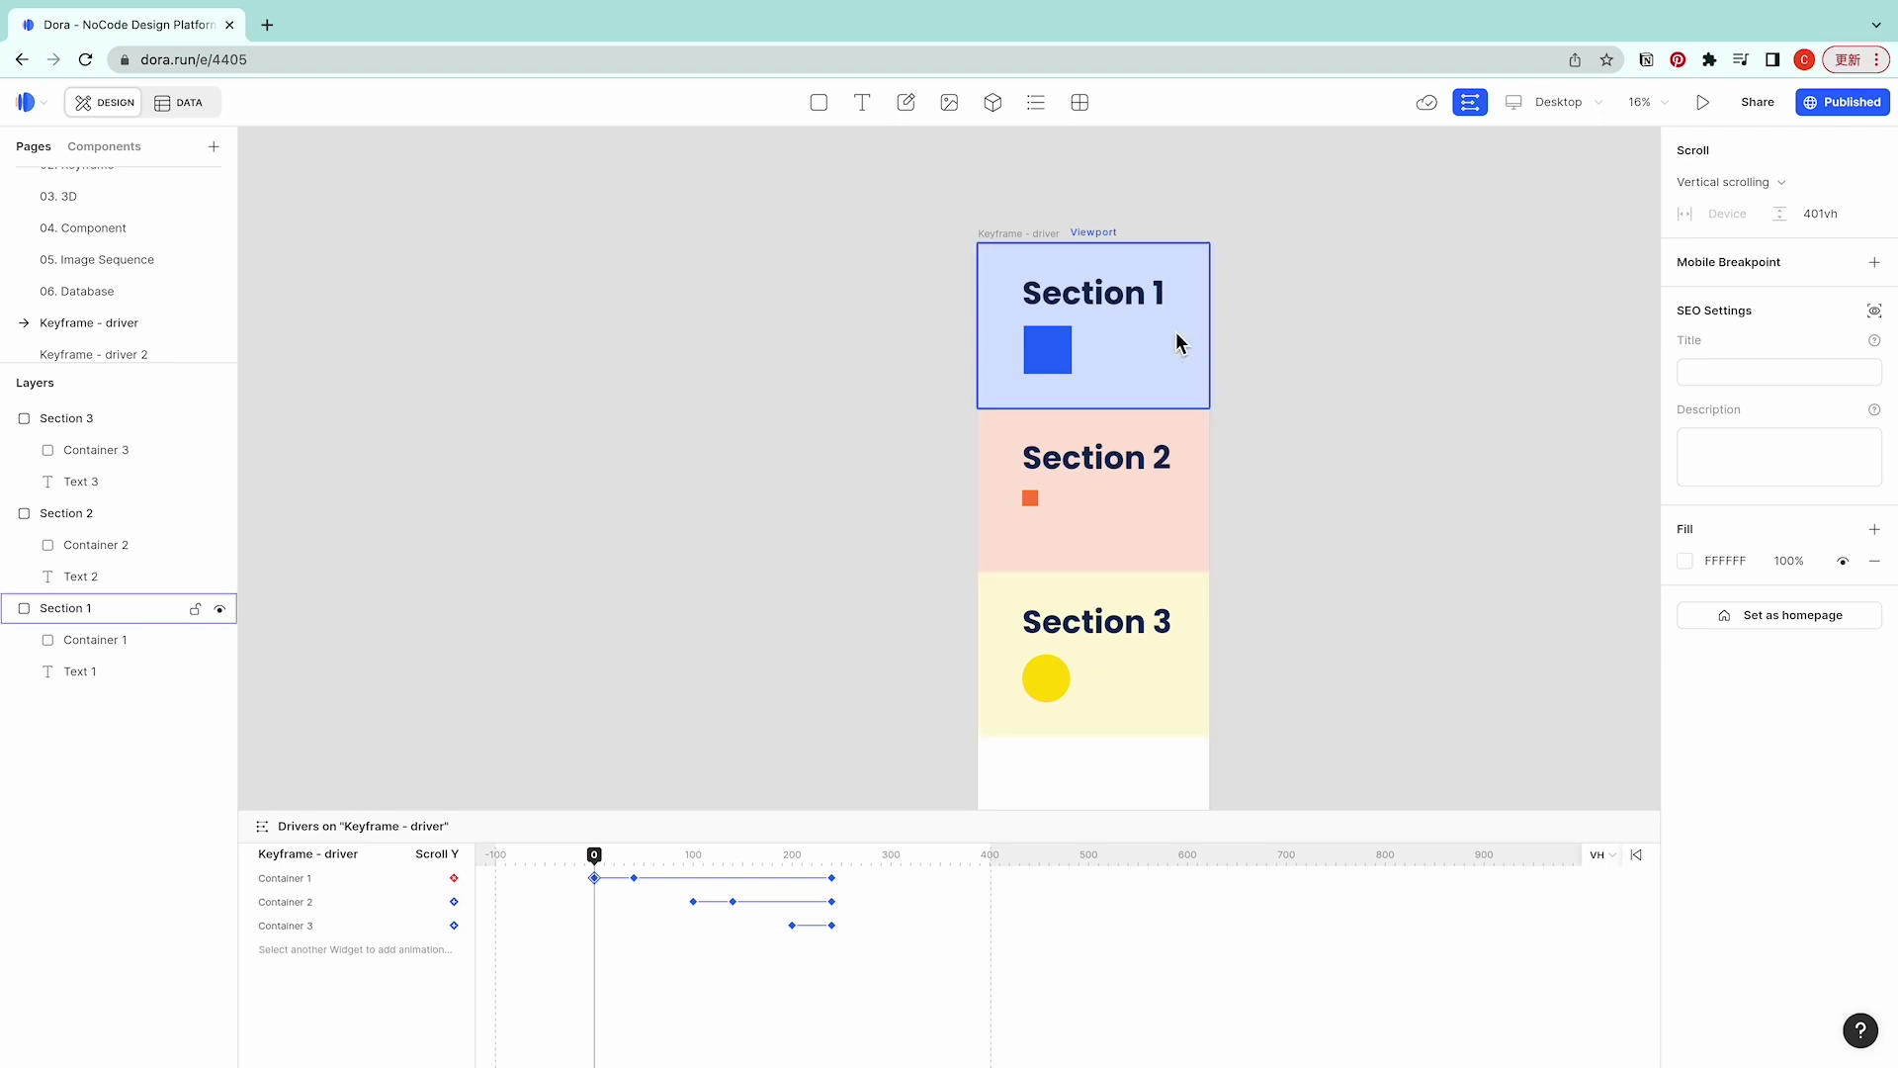
Move Section 1 off the page to the right and Section 2 up to the page top.
left_click_drag(1176, 343, 1496, 376)
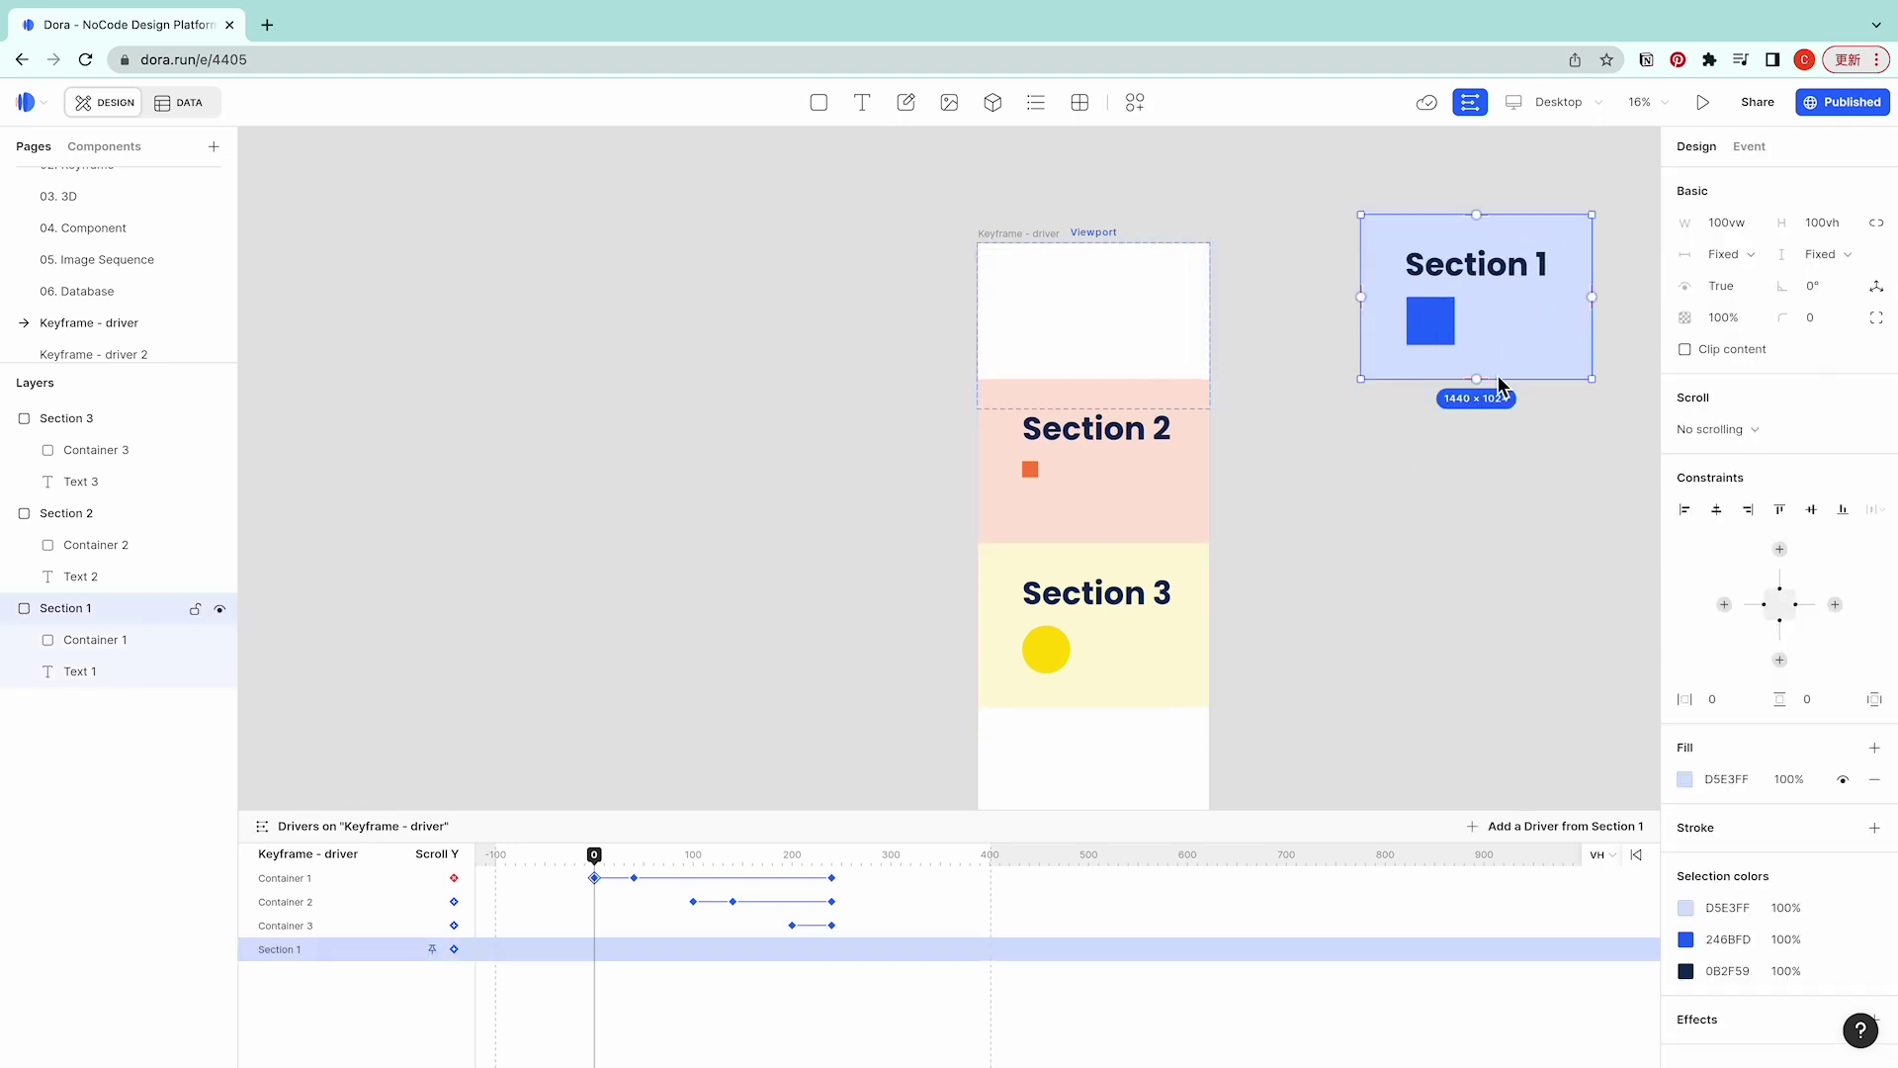
left_click_drag(1106, 470, 1156, 359)
left_click(1289, 407)
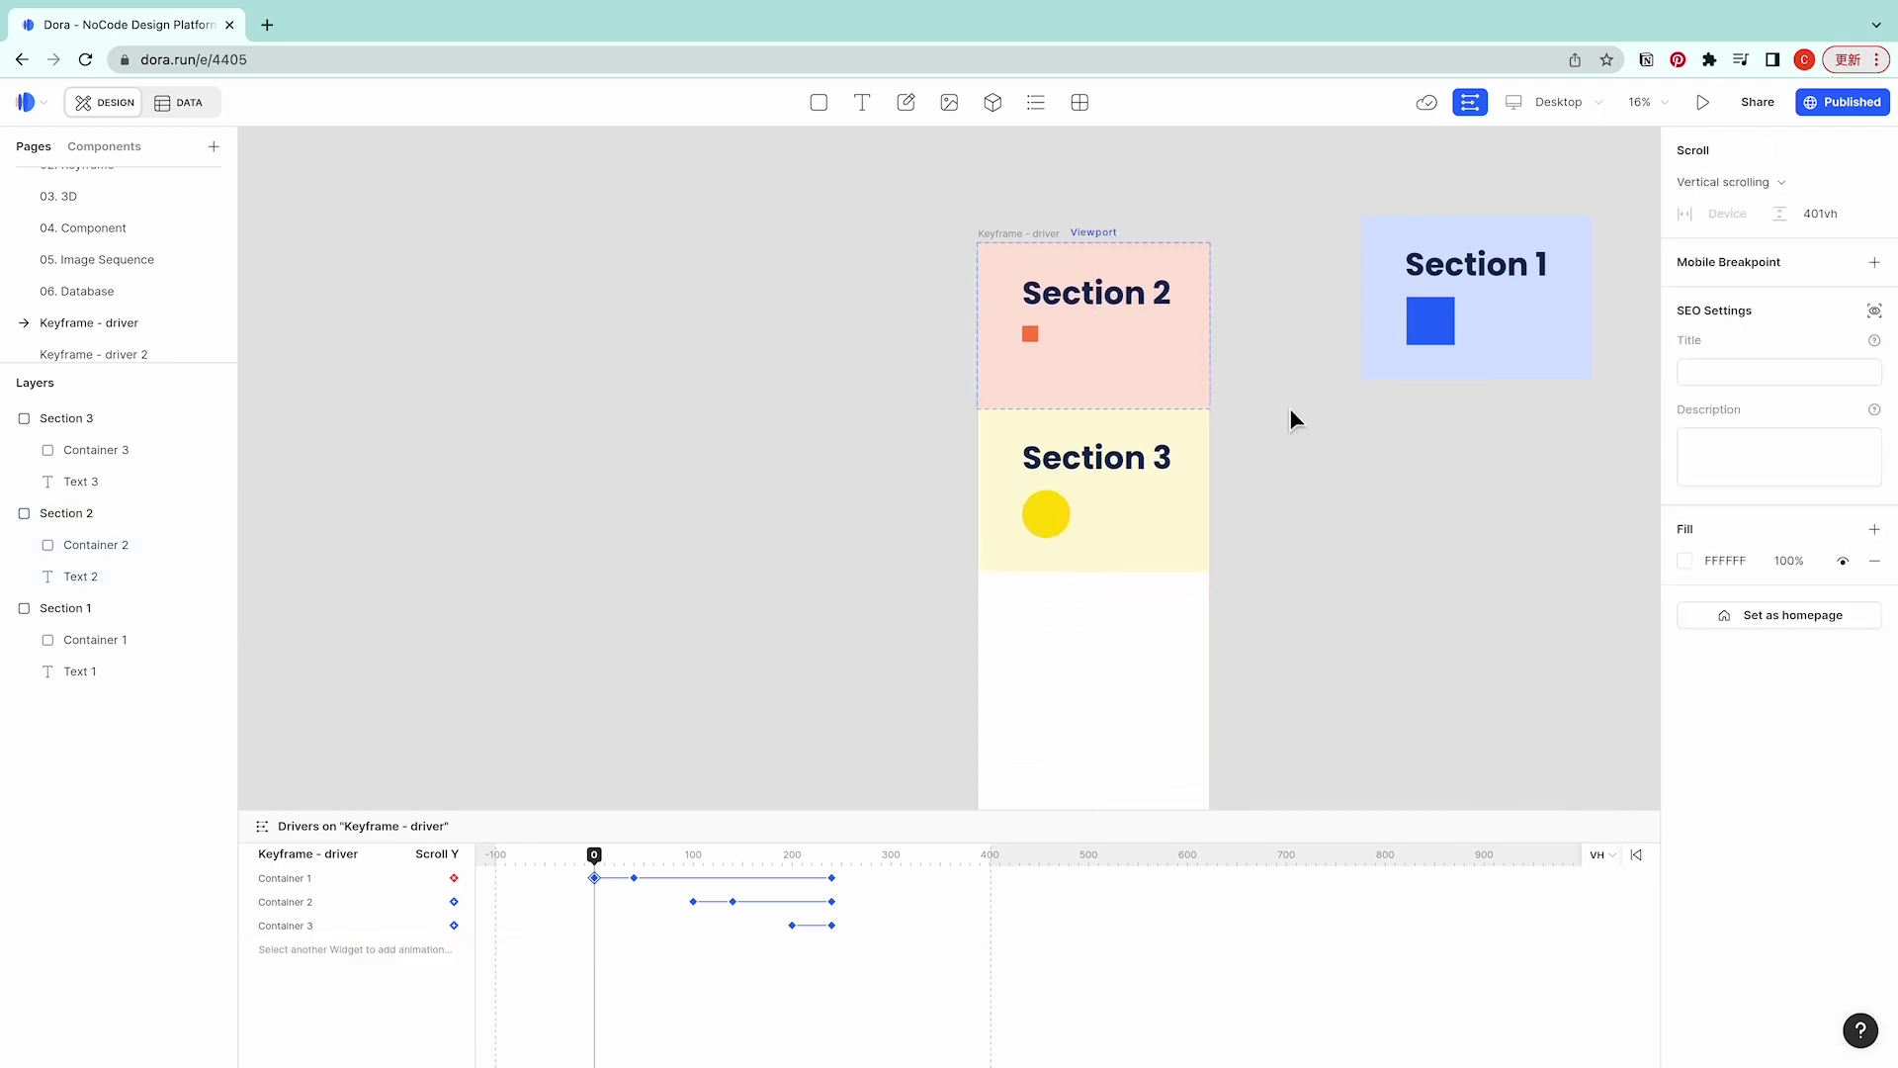
Preview the section animation at scroll positions 51 and 100.
left_click_drag(595, 854, 719, 872)
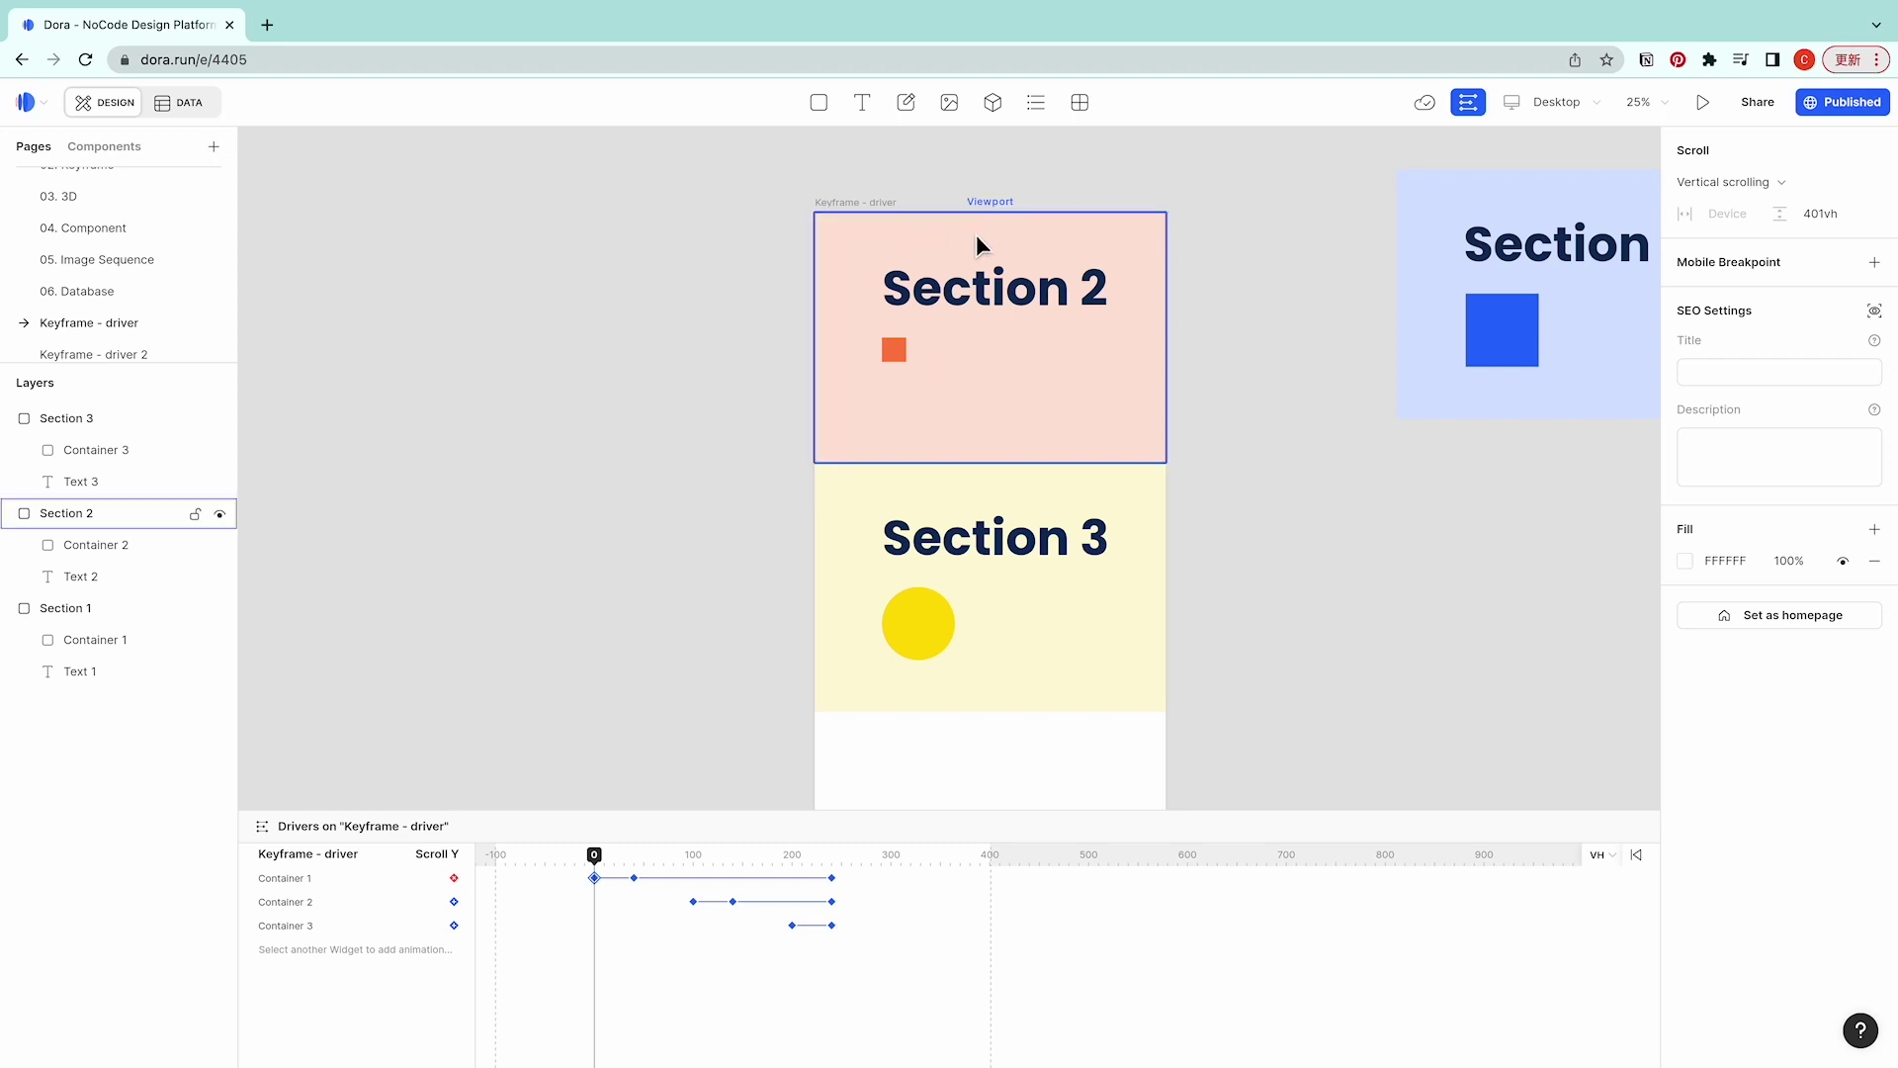
mouse_move(597, 875)
left_mouse_down()
mouse_move(697, 859)
mouse_move(835, 874)
mouse_move(594, 880)
left_mouse_up()
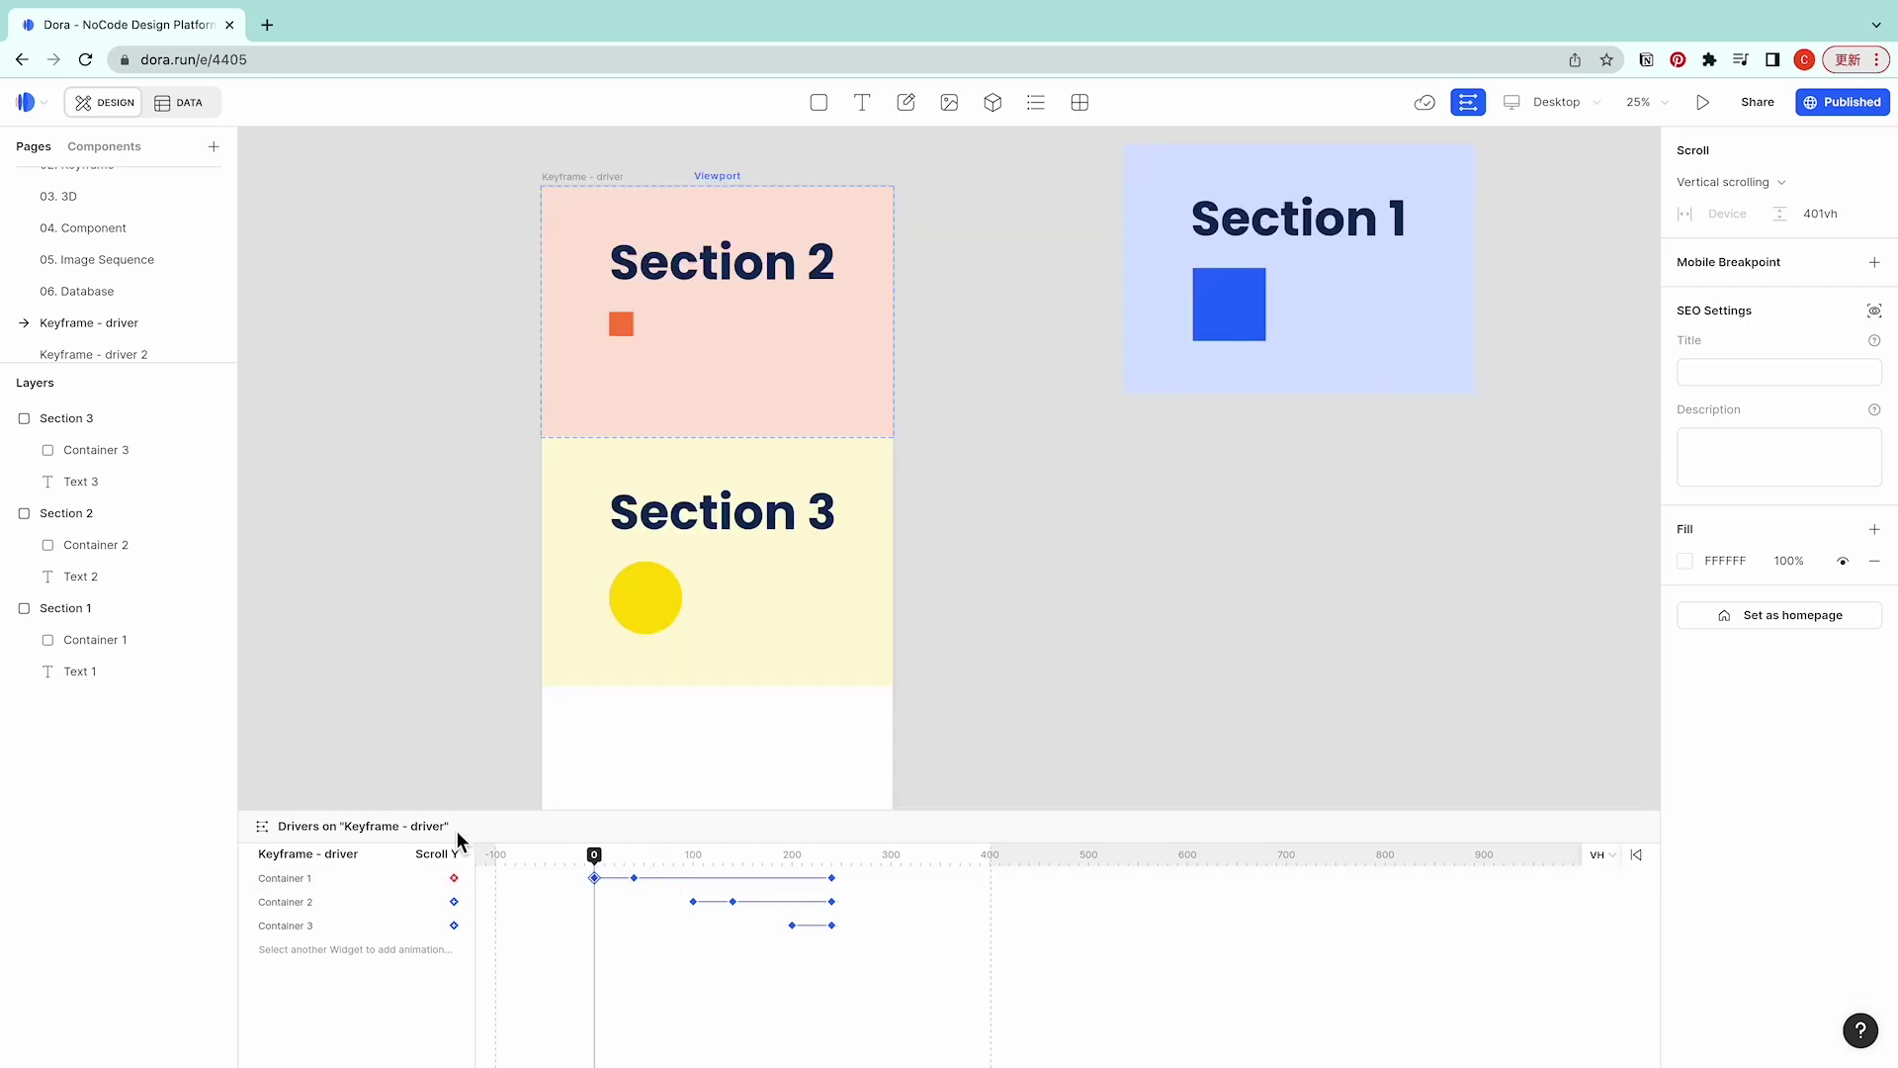
scroll(427, 867, "down", 2)
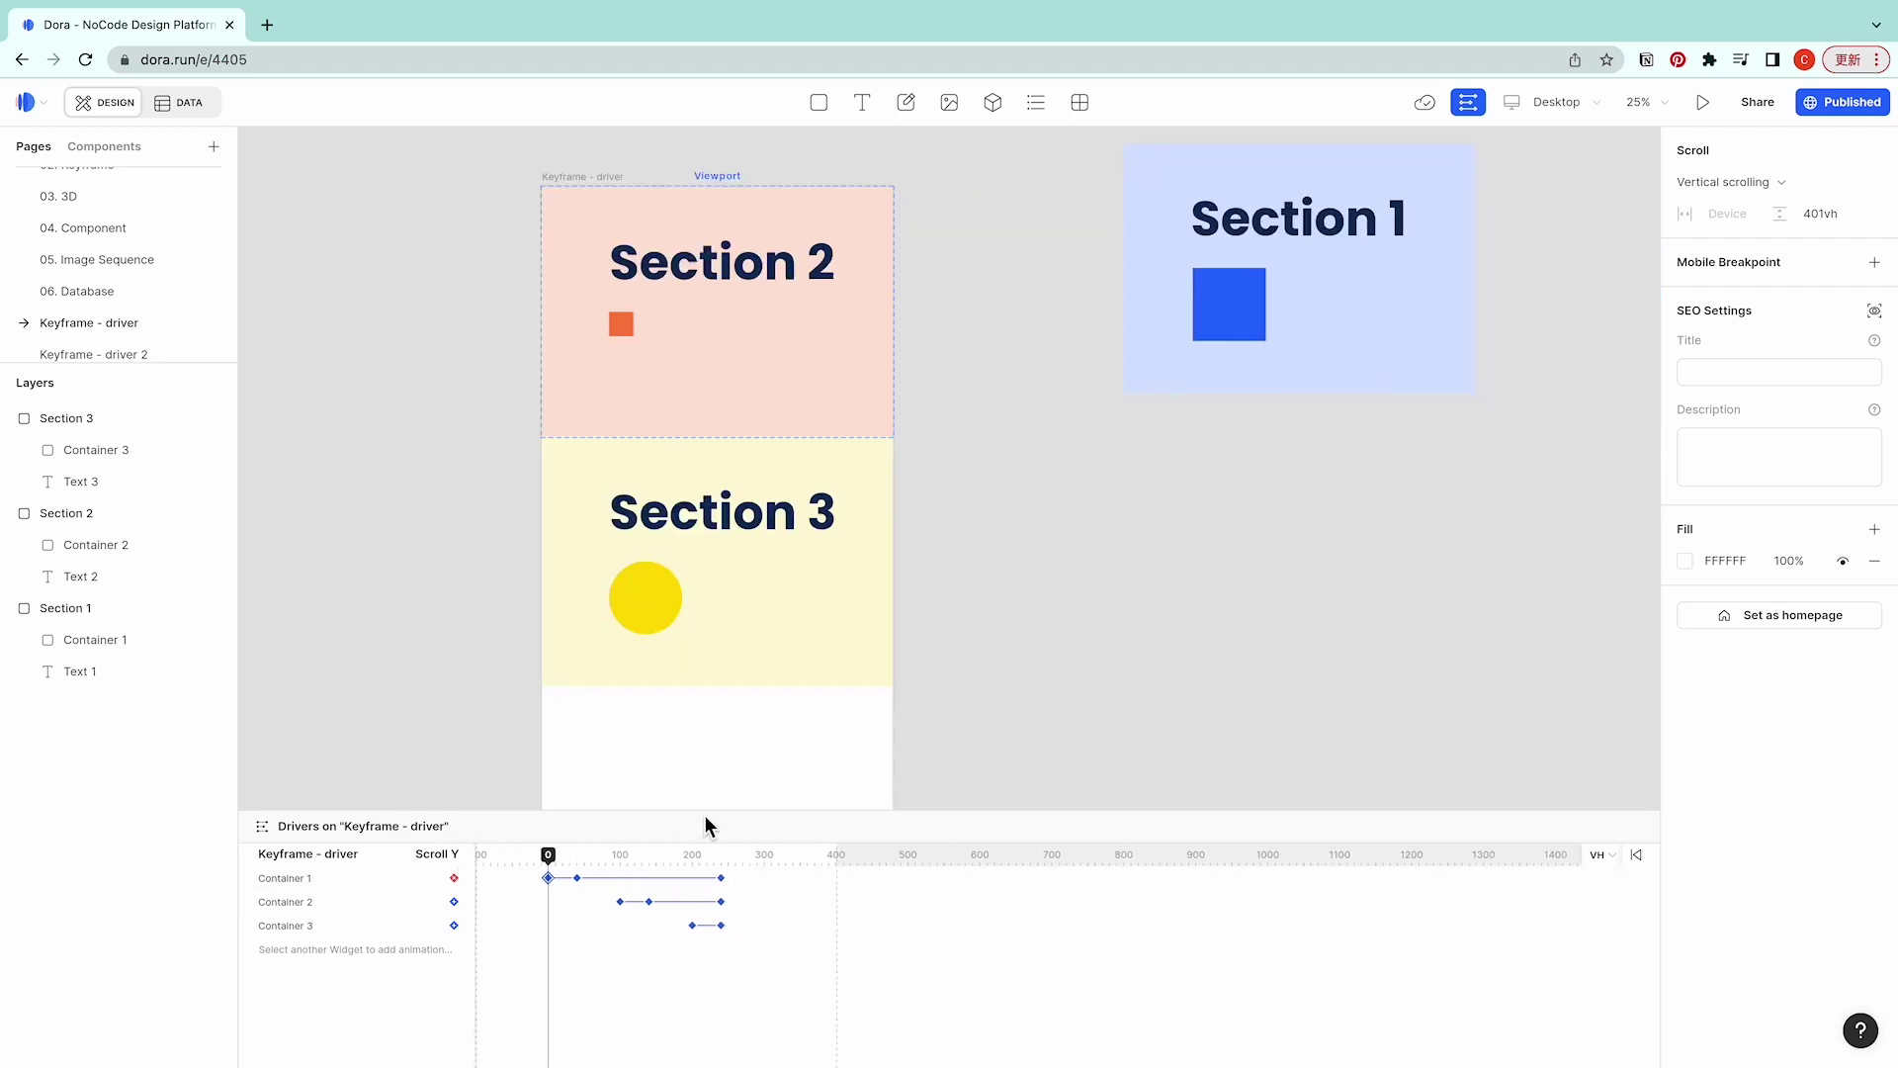
scroll(893, 270, "down", 5)
scroll(857, 227, "up", 4)
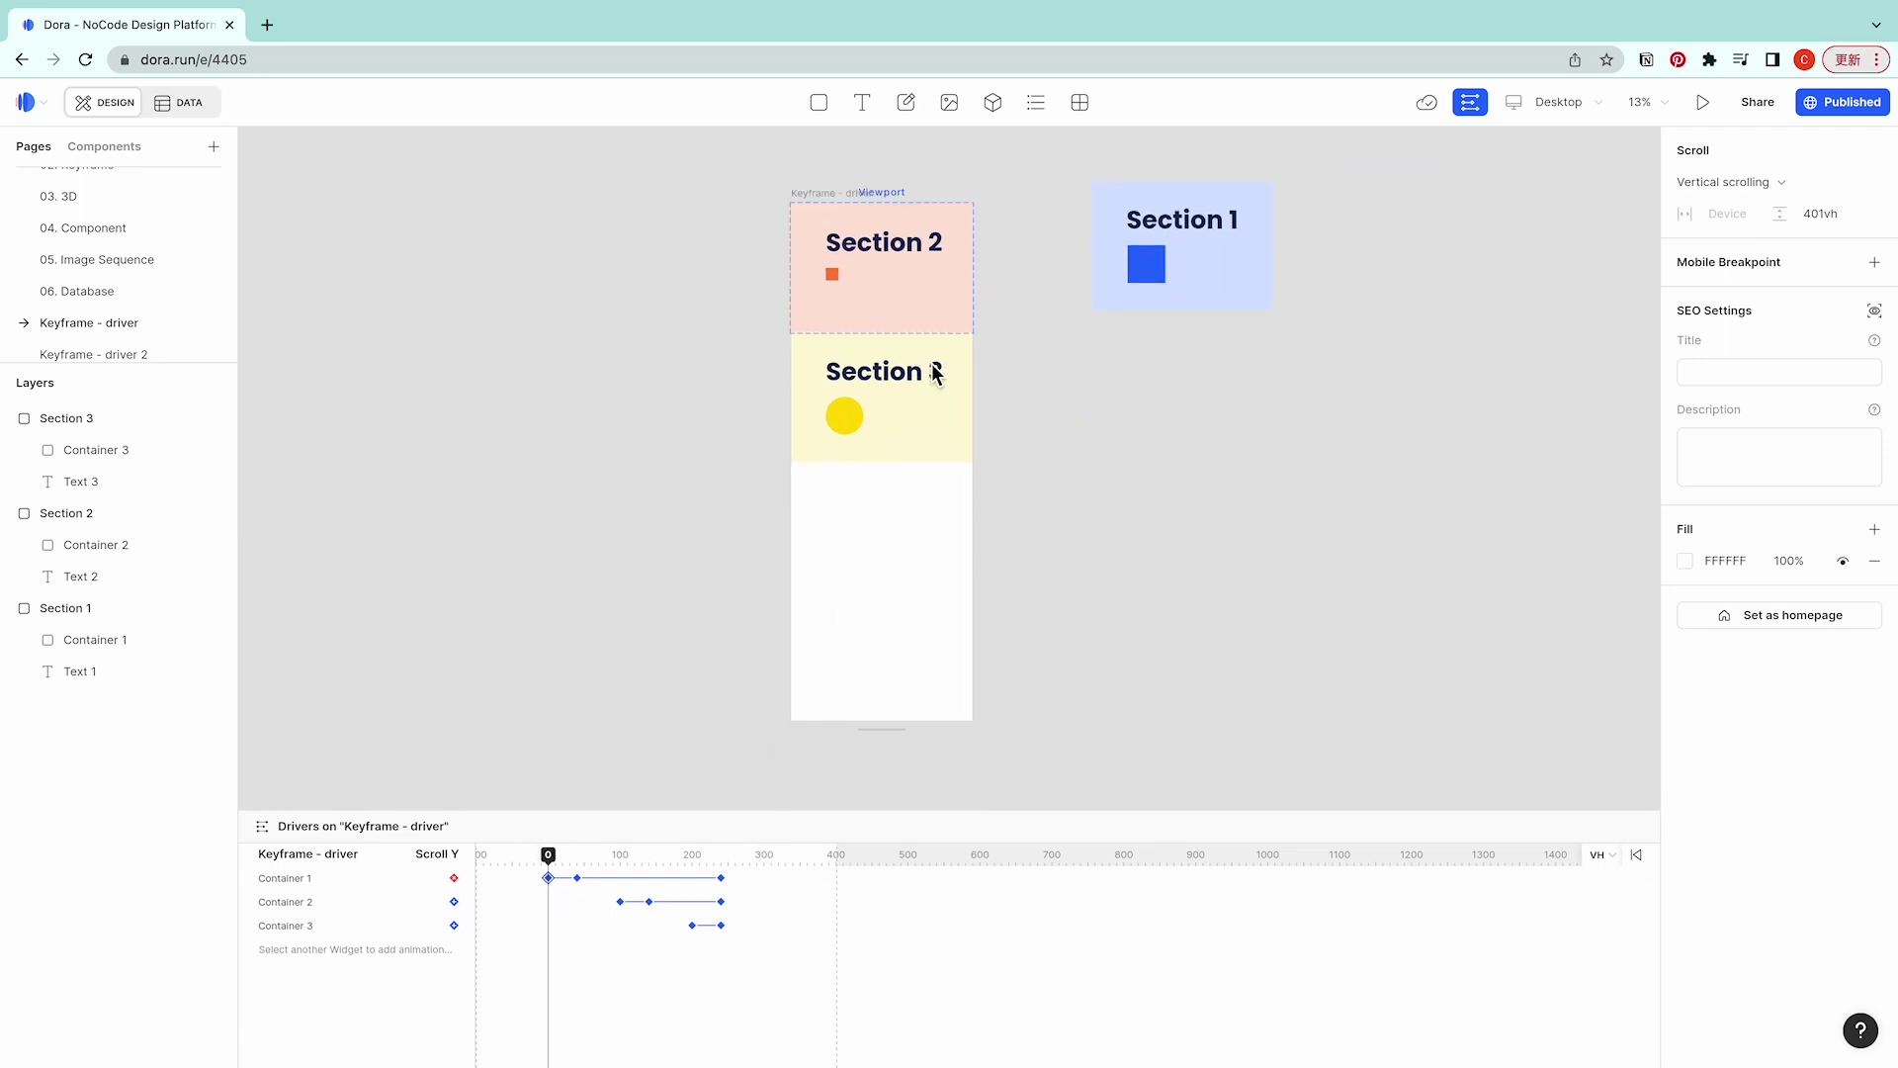
left_click_drag(989, 195, 1038, 725)
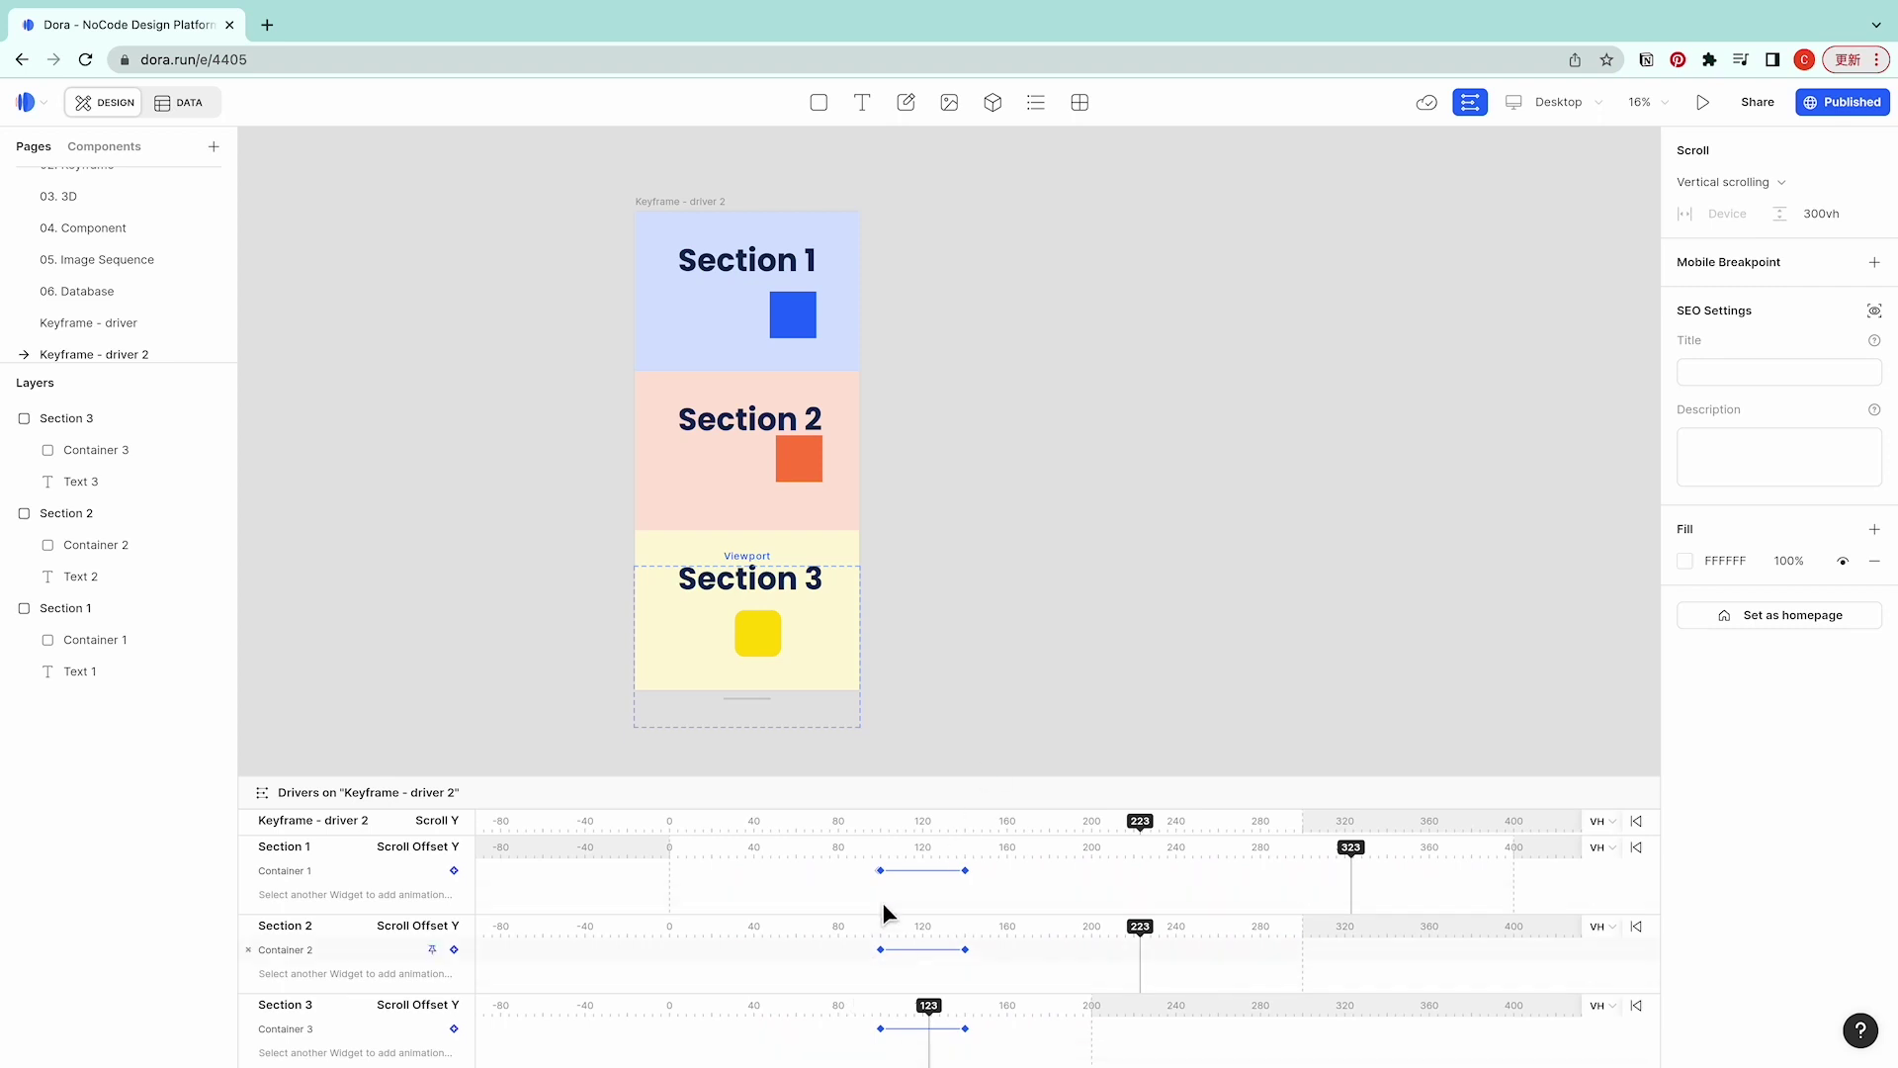
left_click_drag(699, 848, 673, 859)
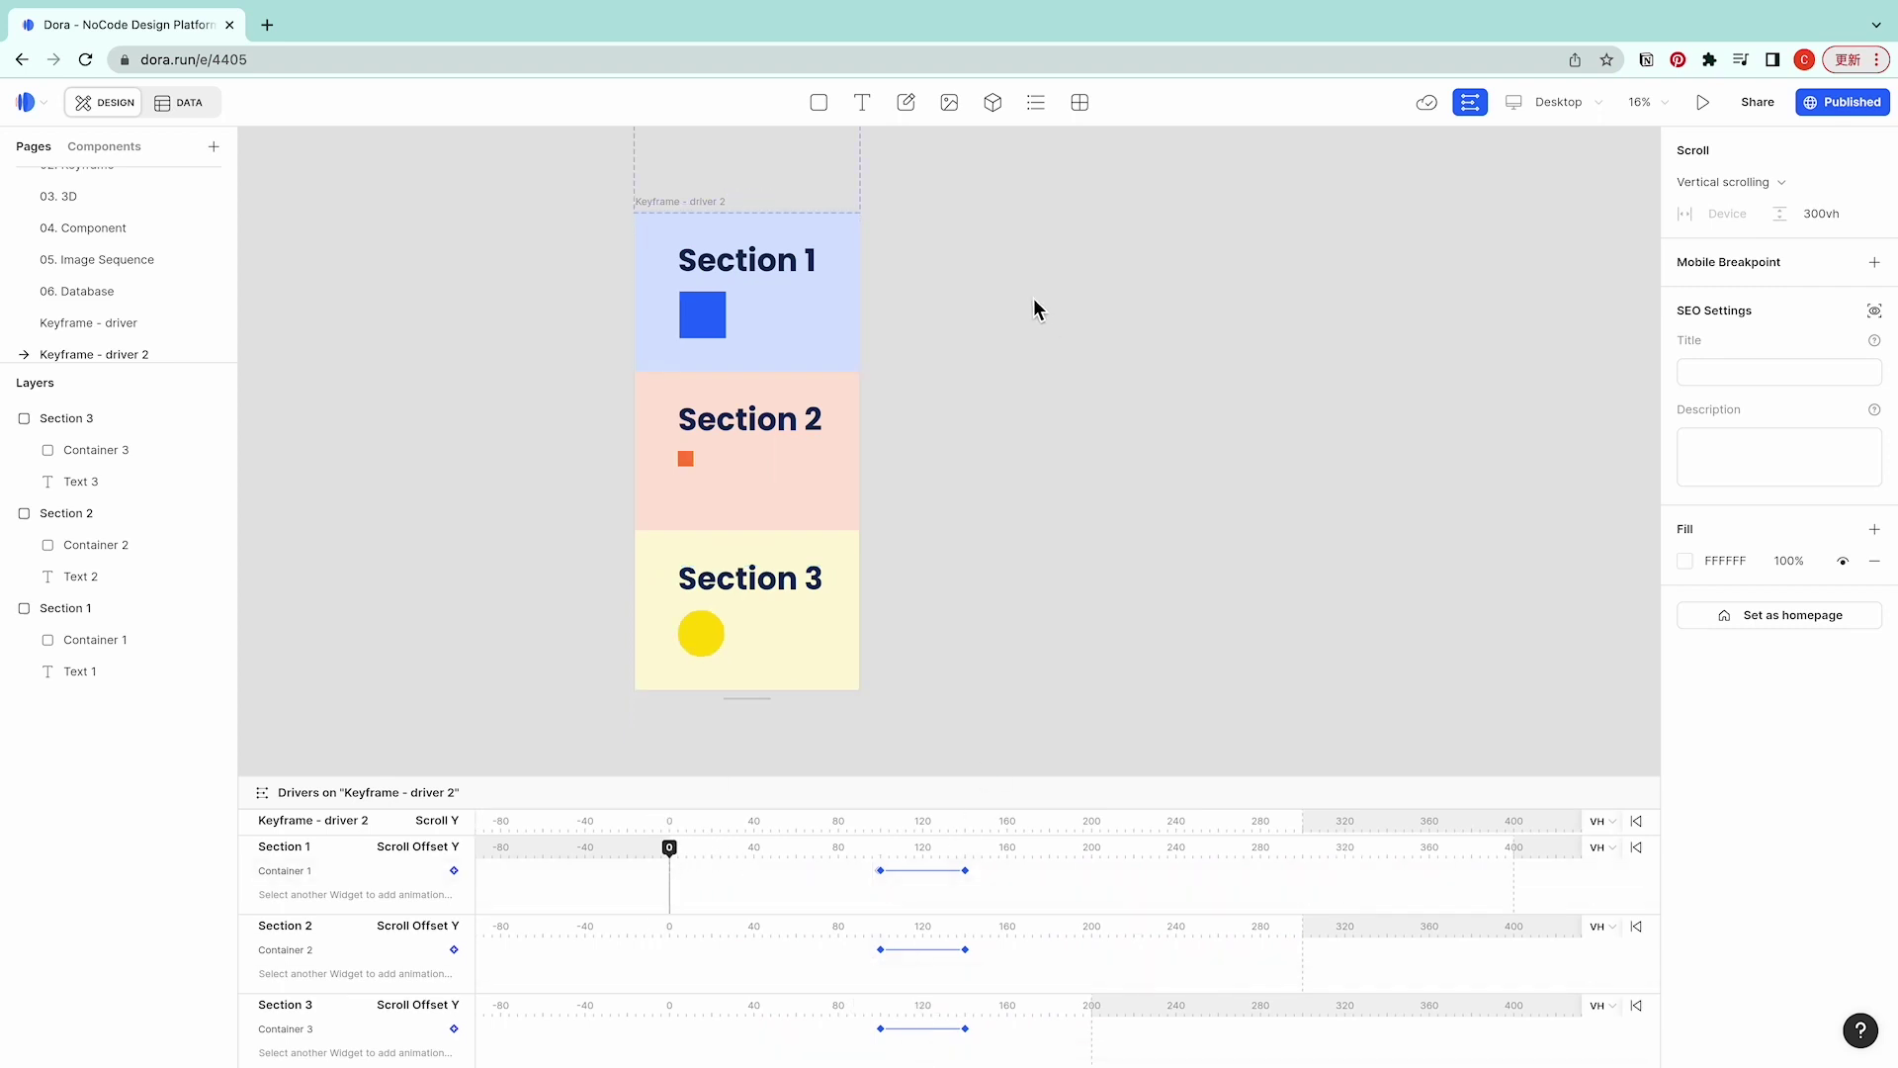
left_click_drag(817, 326, 1301, 309)
left_click(803, 624)
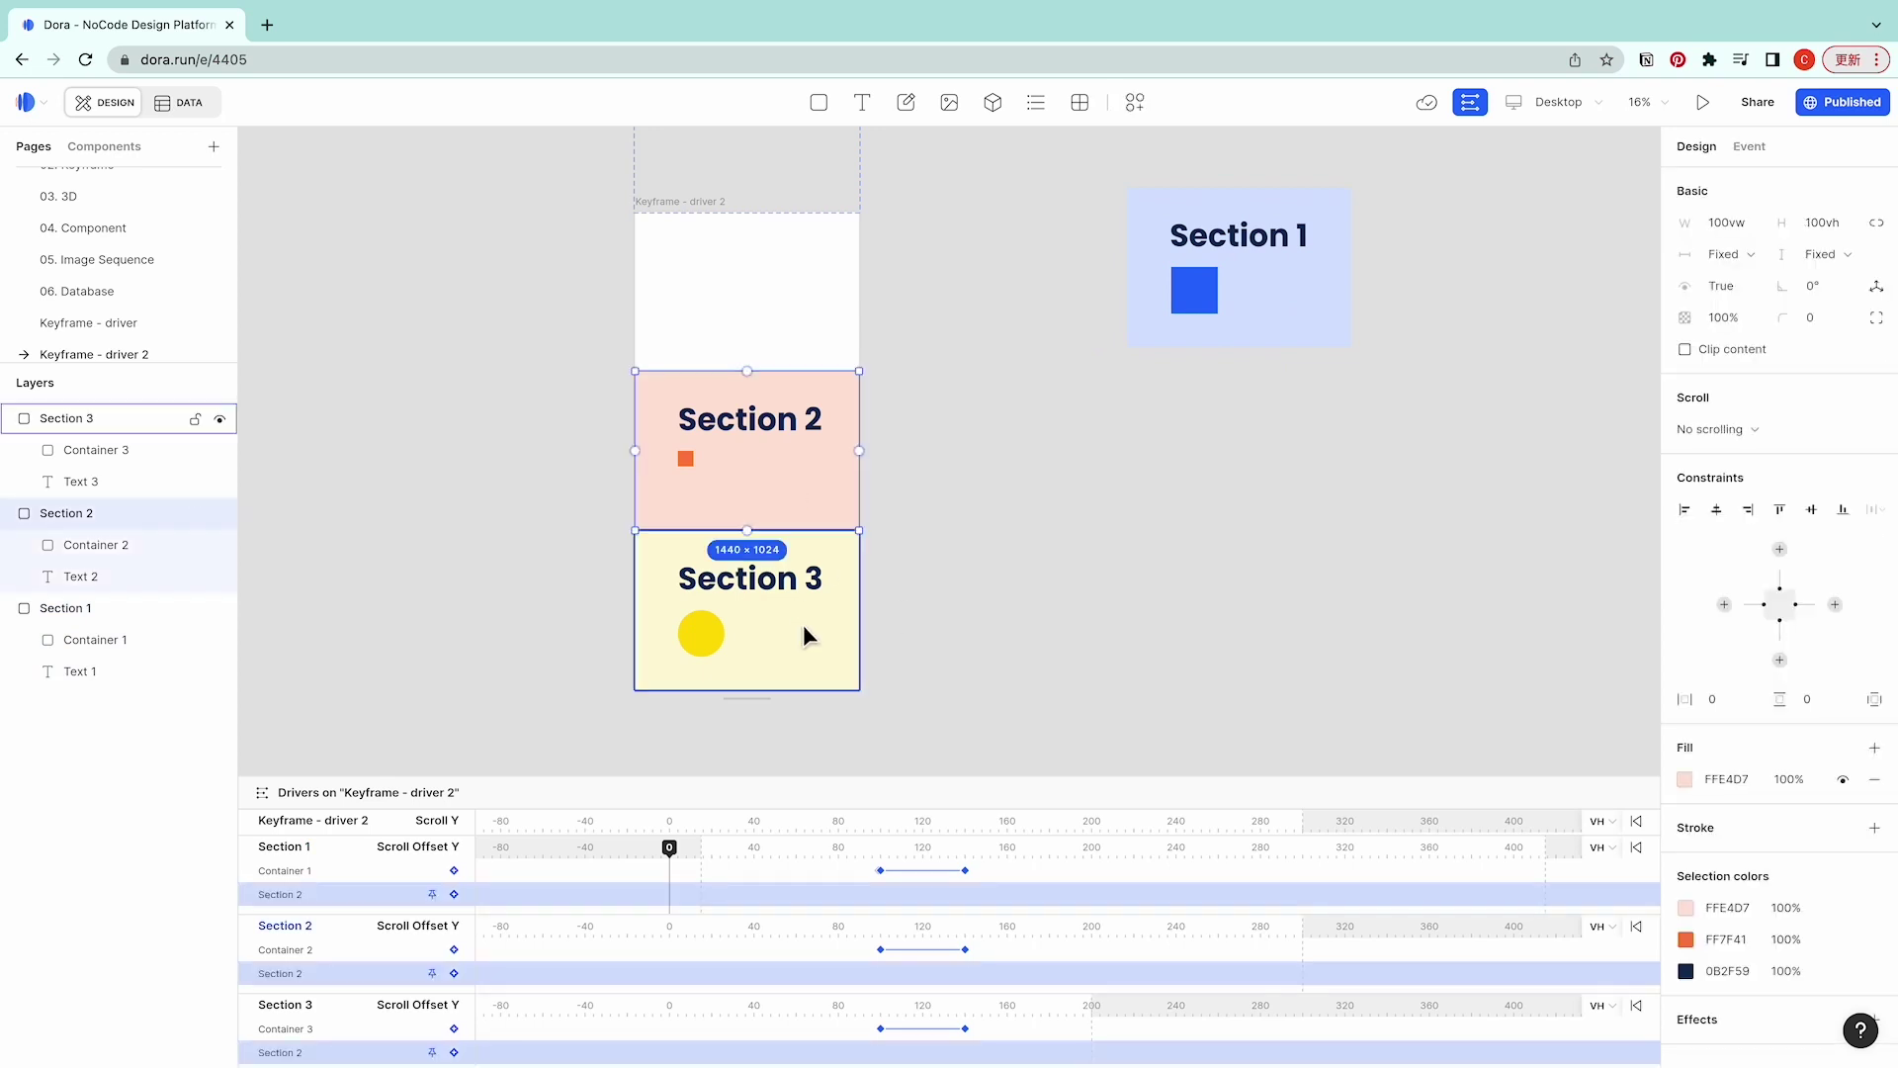
left_click_drag(802, 625, 806, 484)
left_click(897, 743)
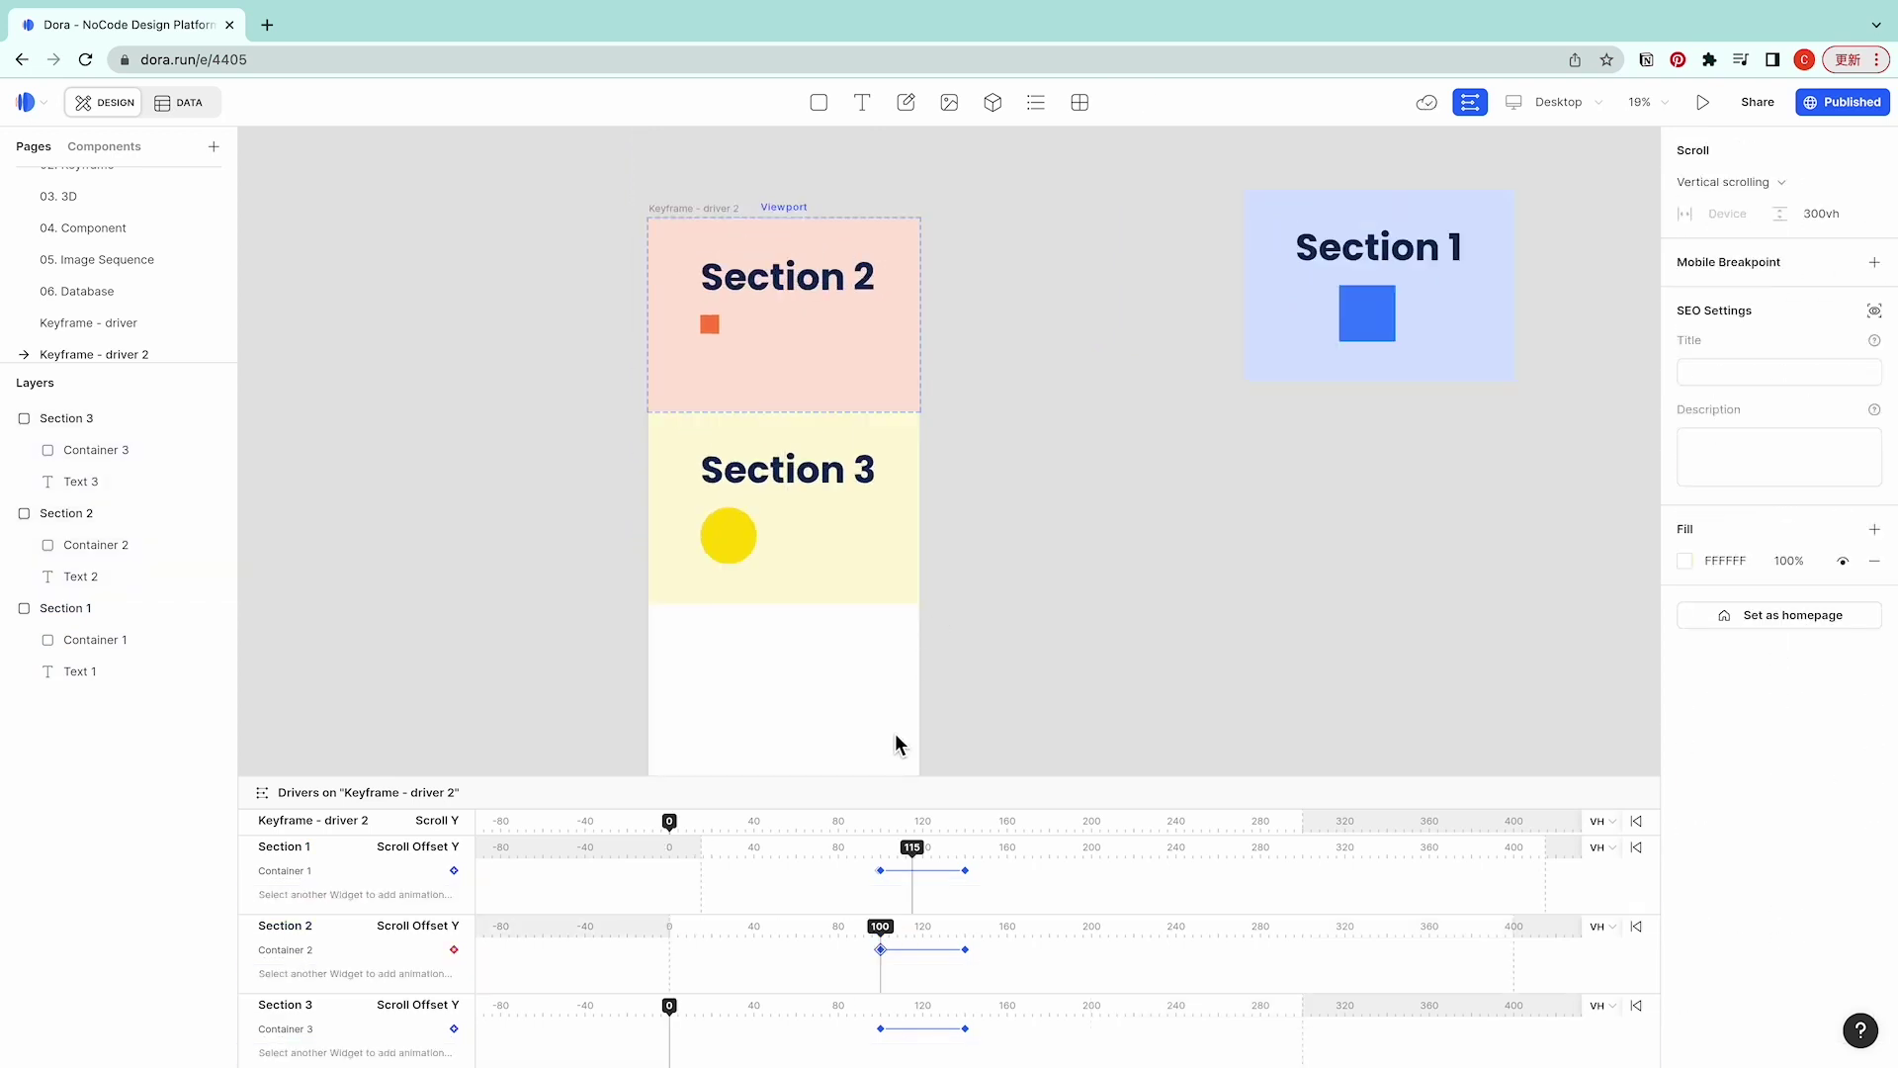
left_click_drag(880, 927, 1083, 934)
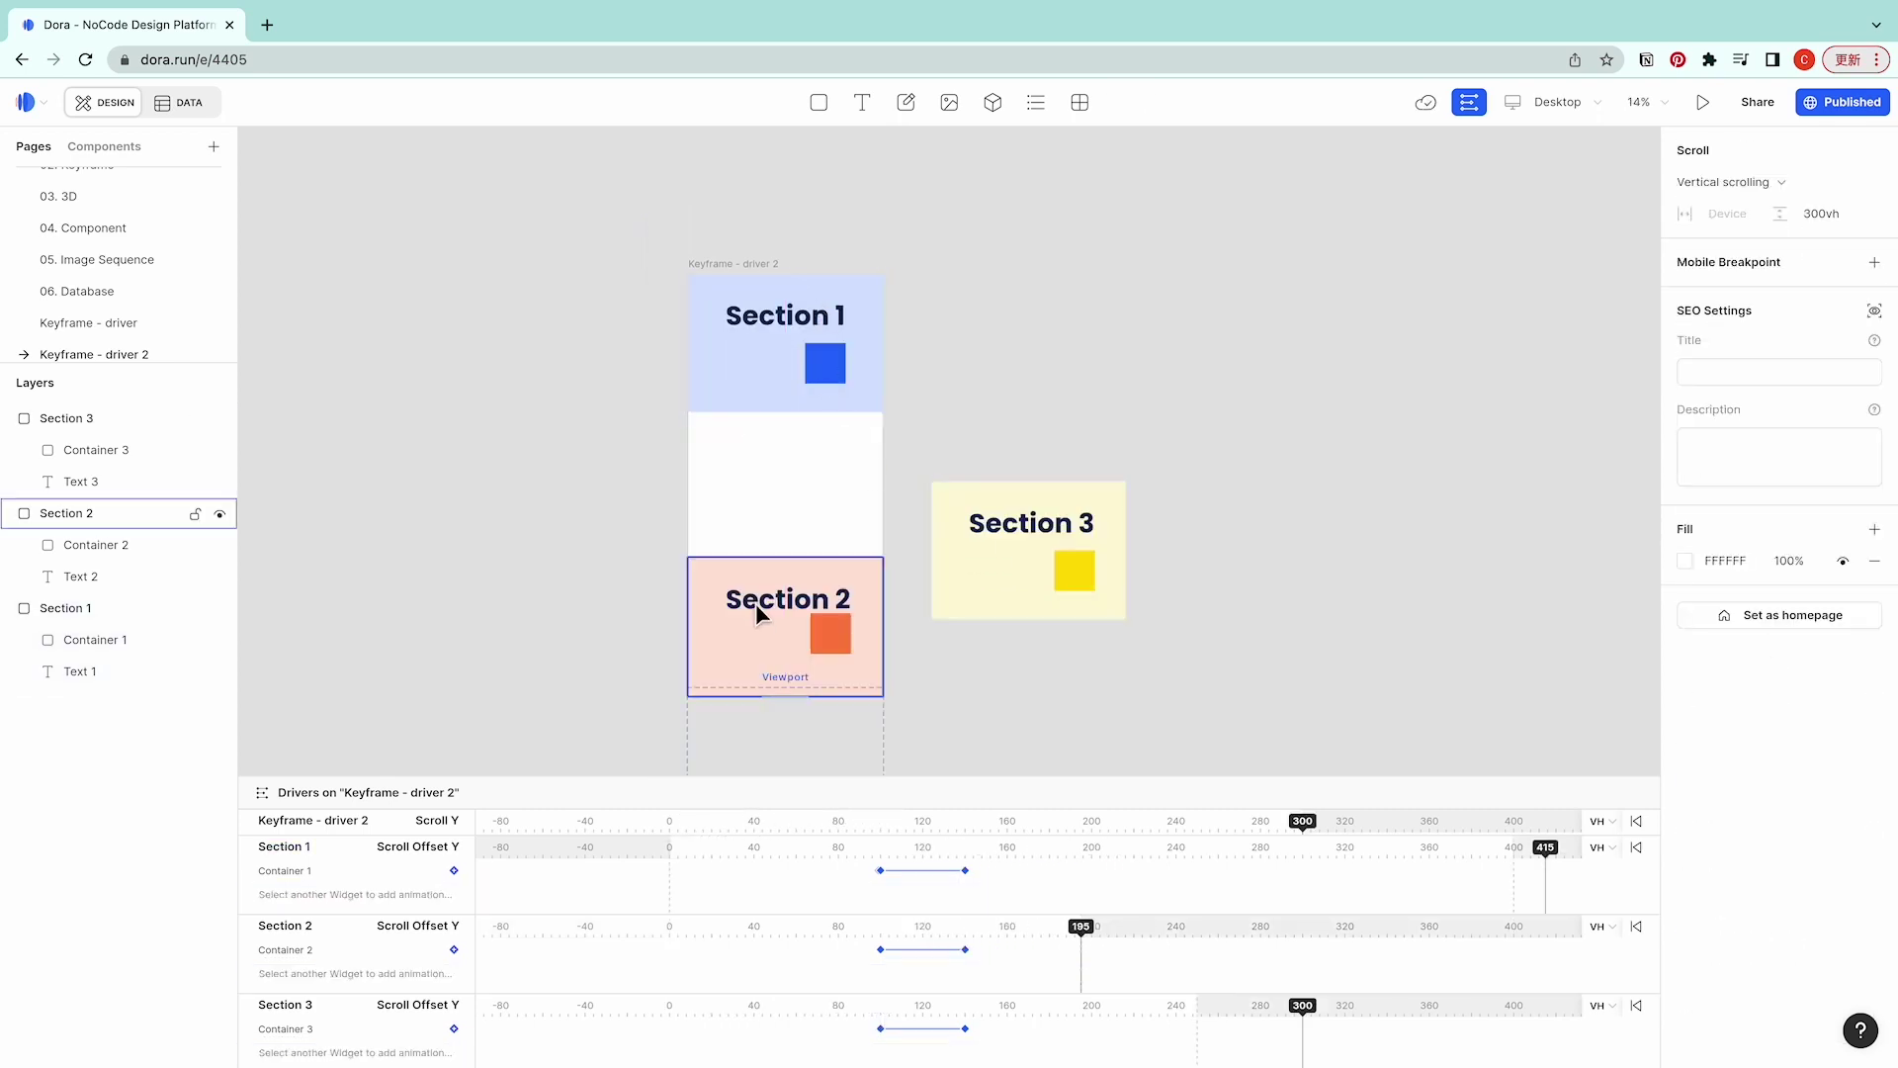
left_click(756, 613)
left_click(1114, 412)
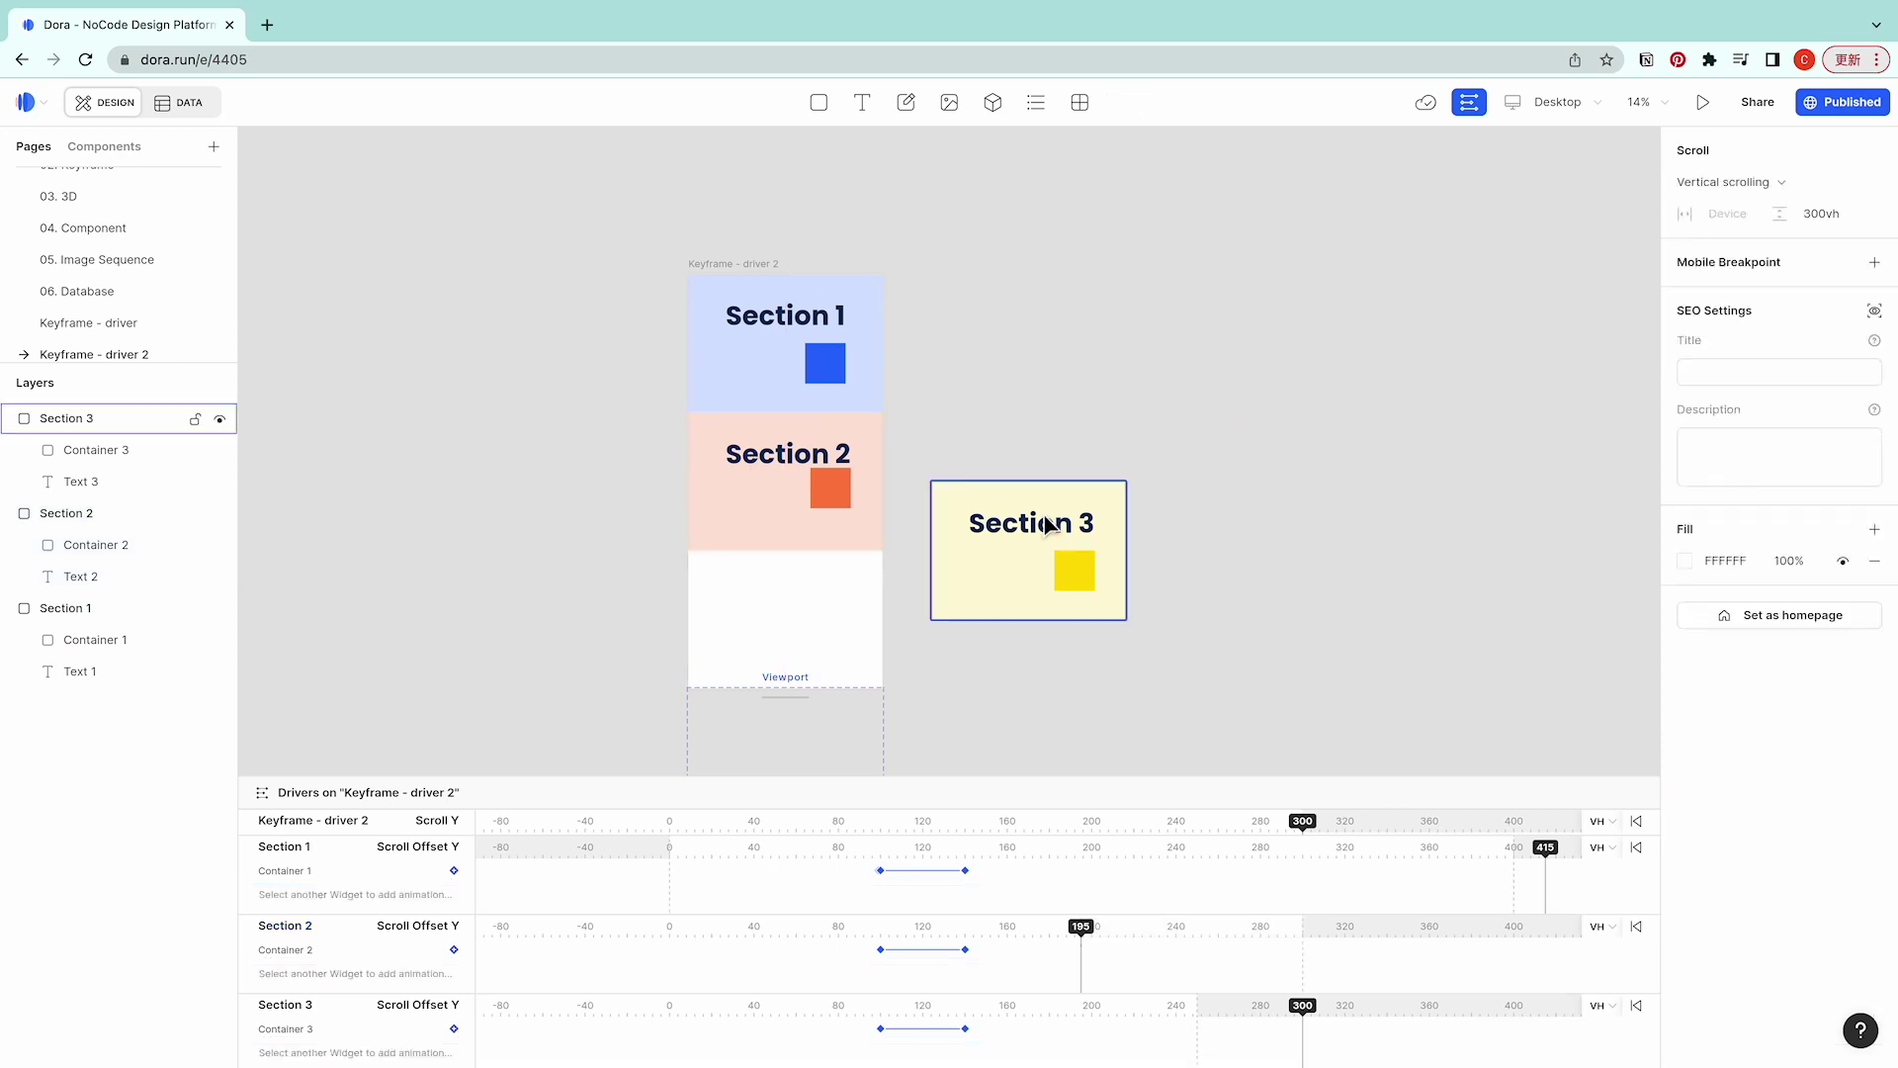
left_click_drag(1046, 524, 799, 592)
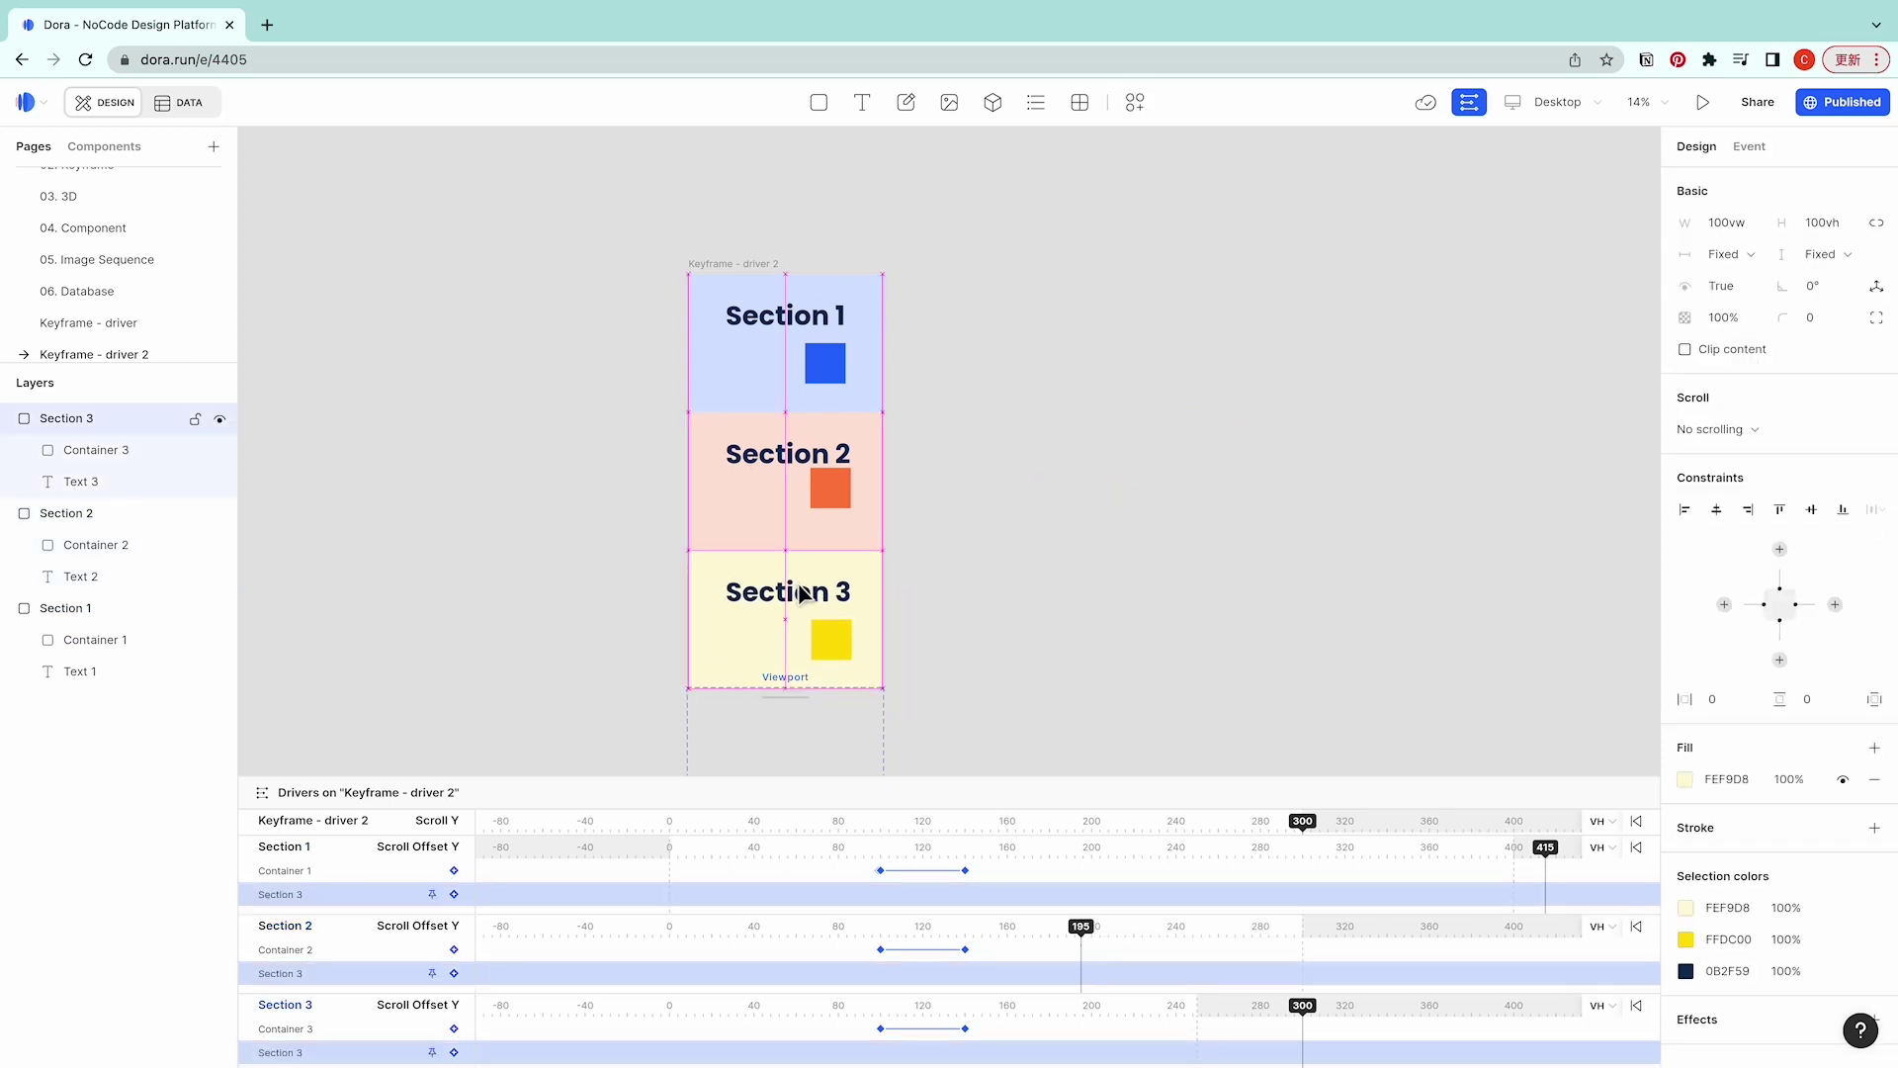
left_click(1117, 619)
left_click(768, 514)
scroll(767, 506, "up", 5)
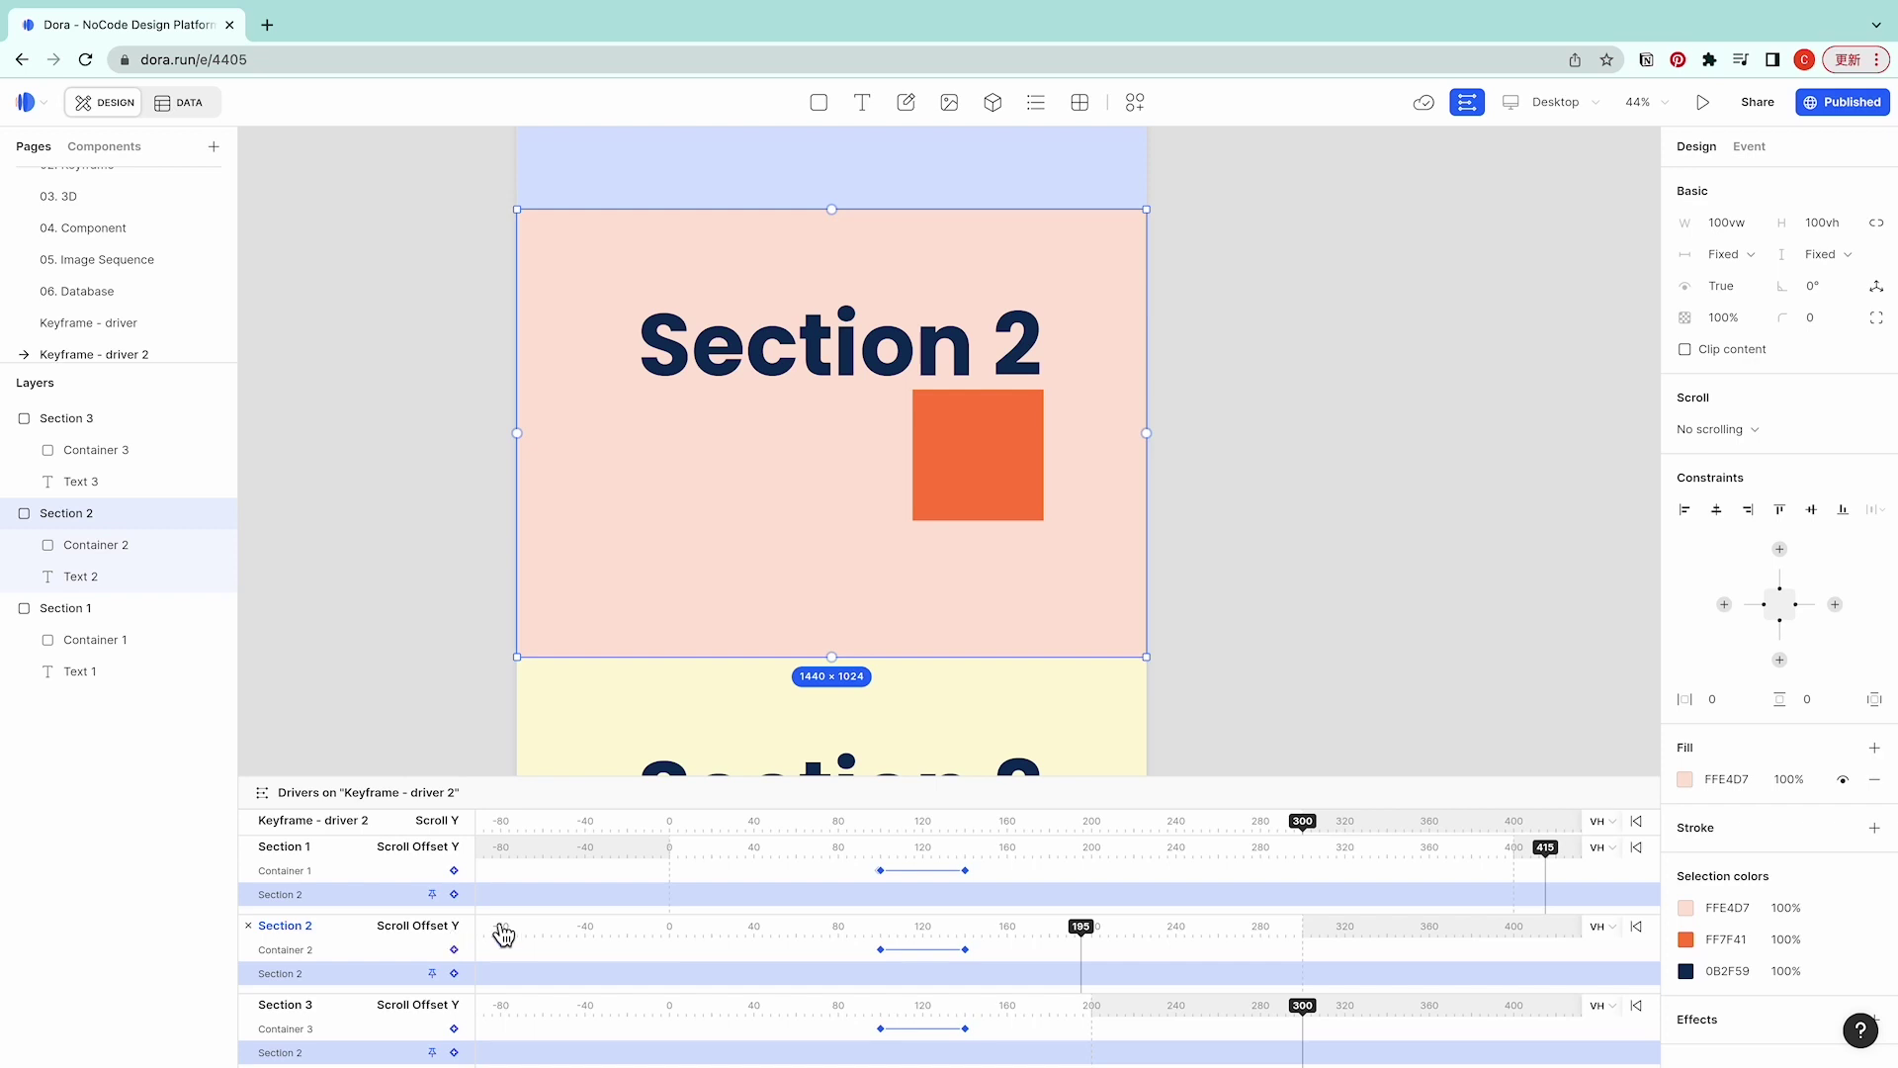
left_click(880, 949)
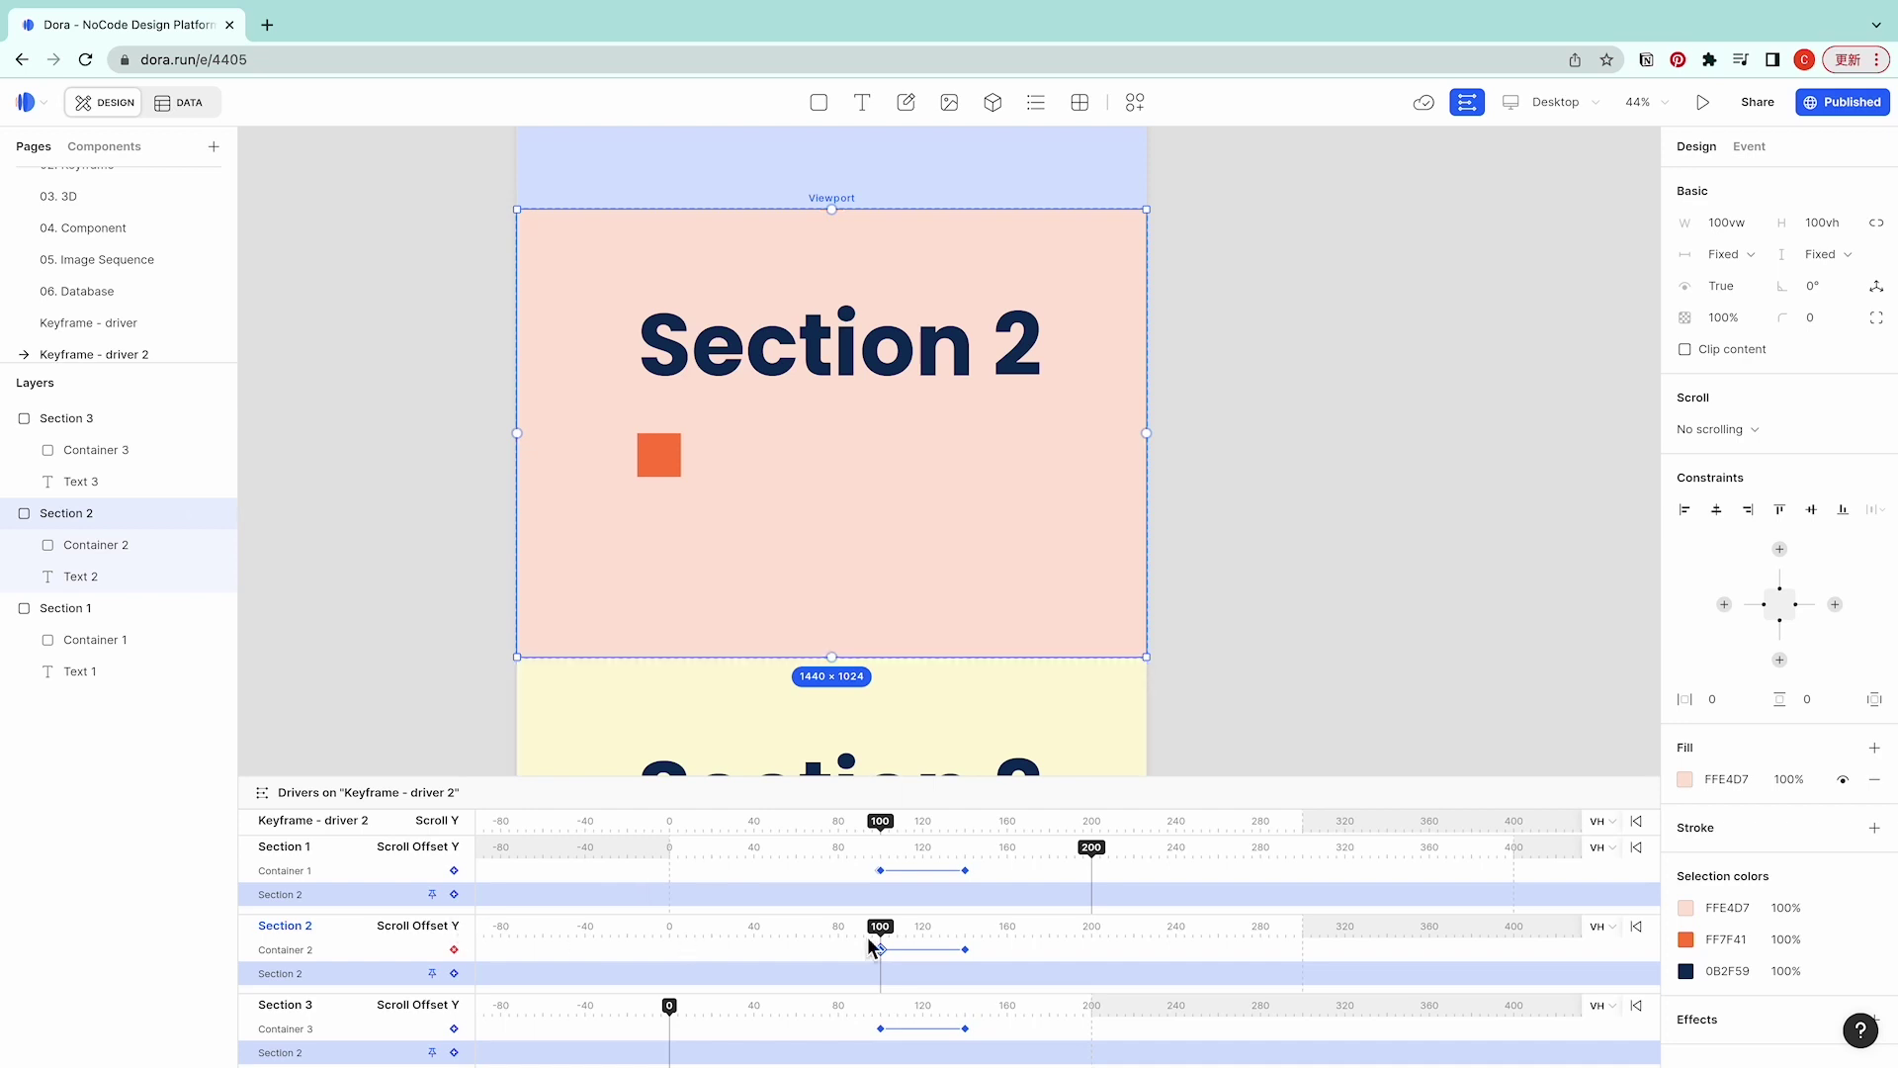
left_click(671, 931)
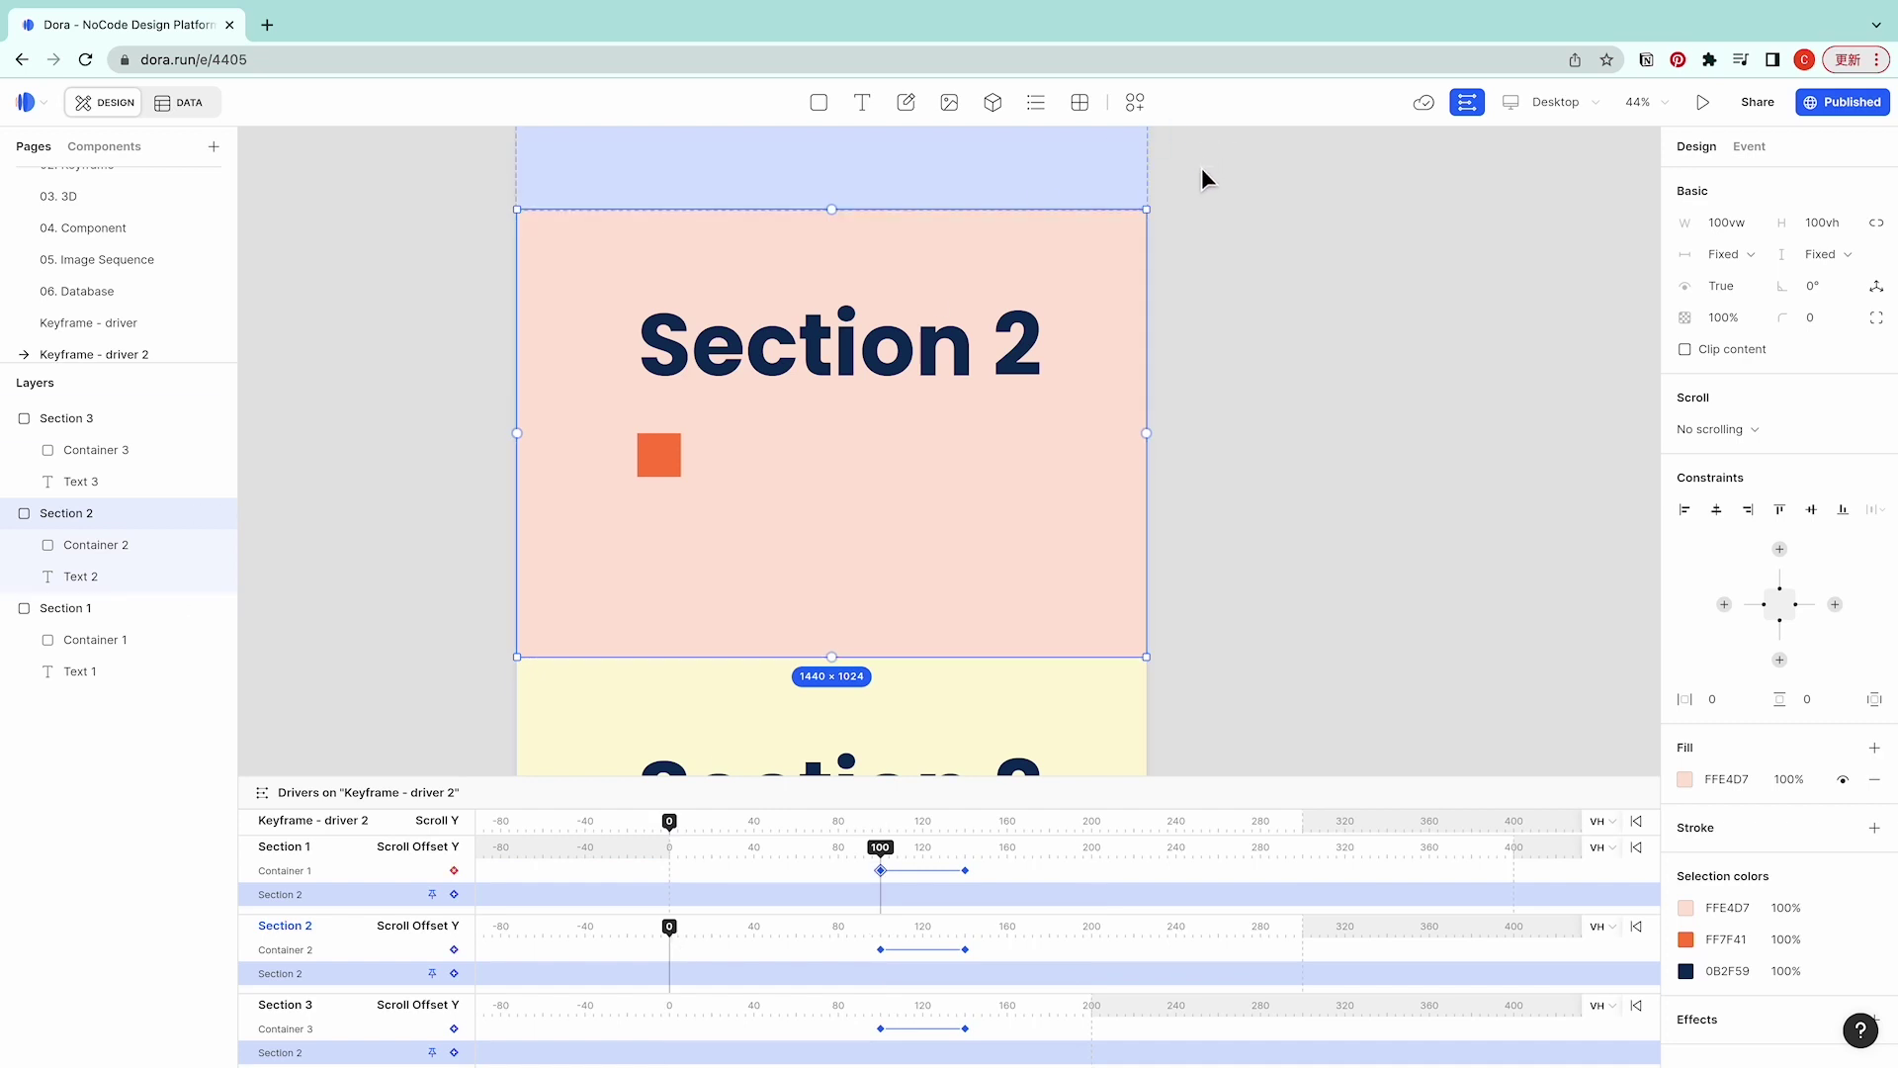
left_click(1160, 176)
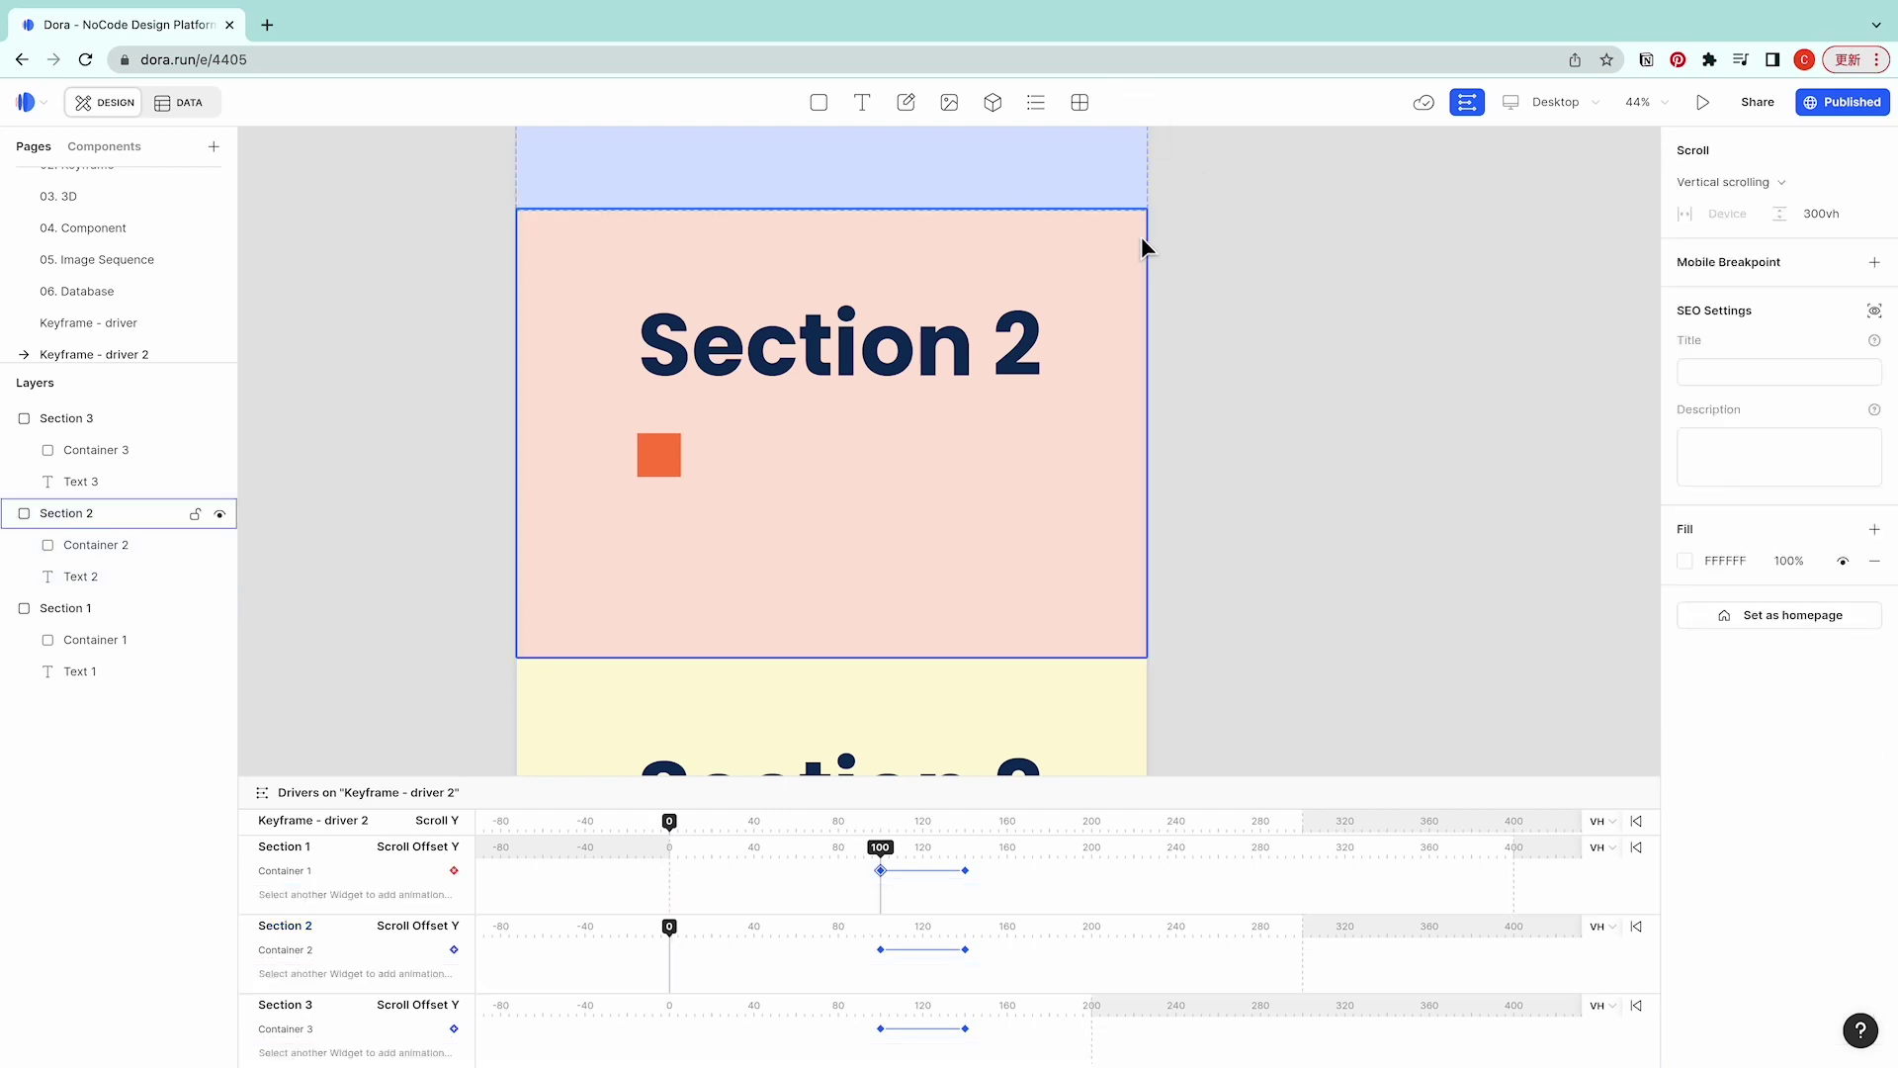
left_click(881, 929)
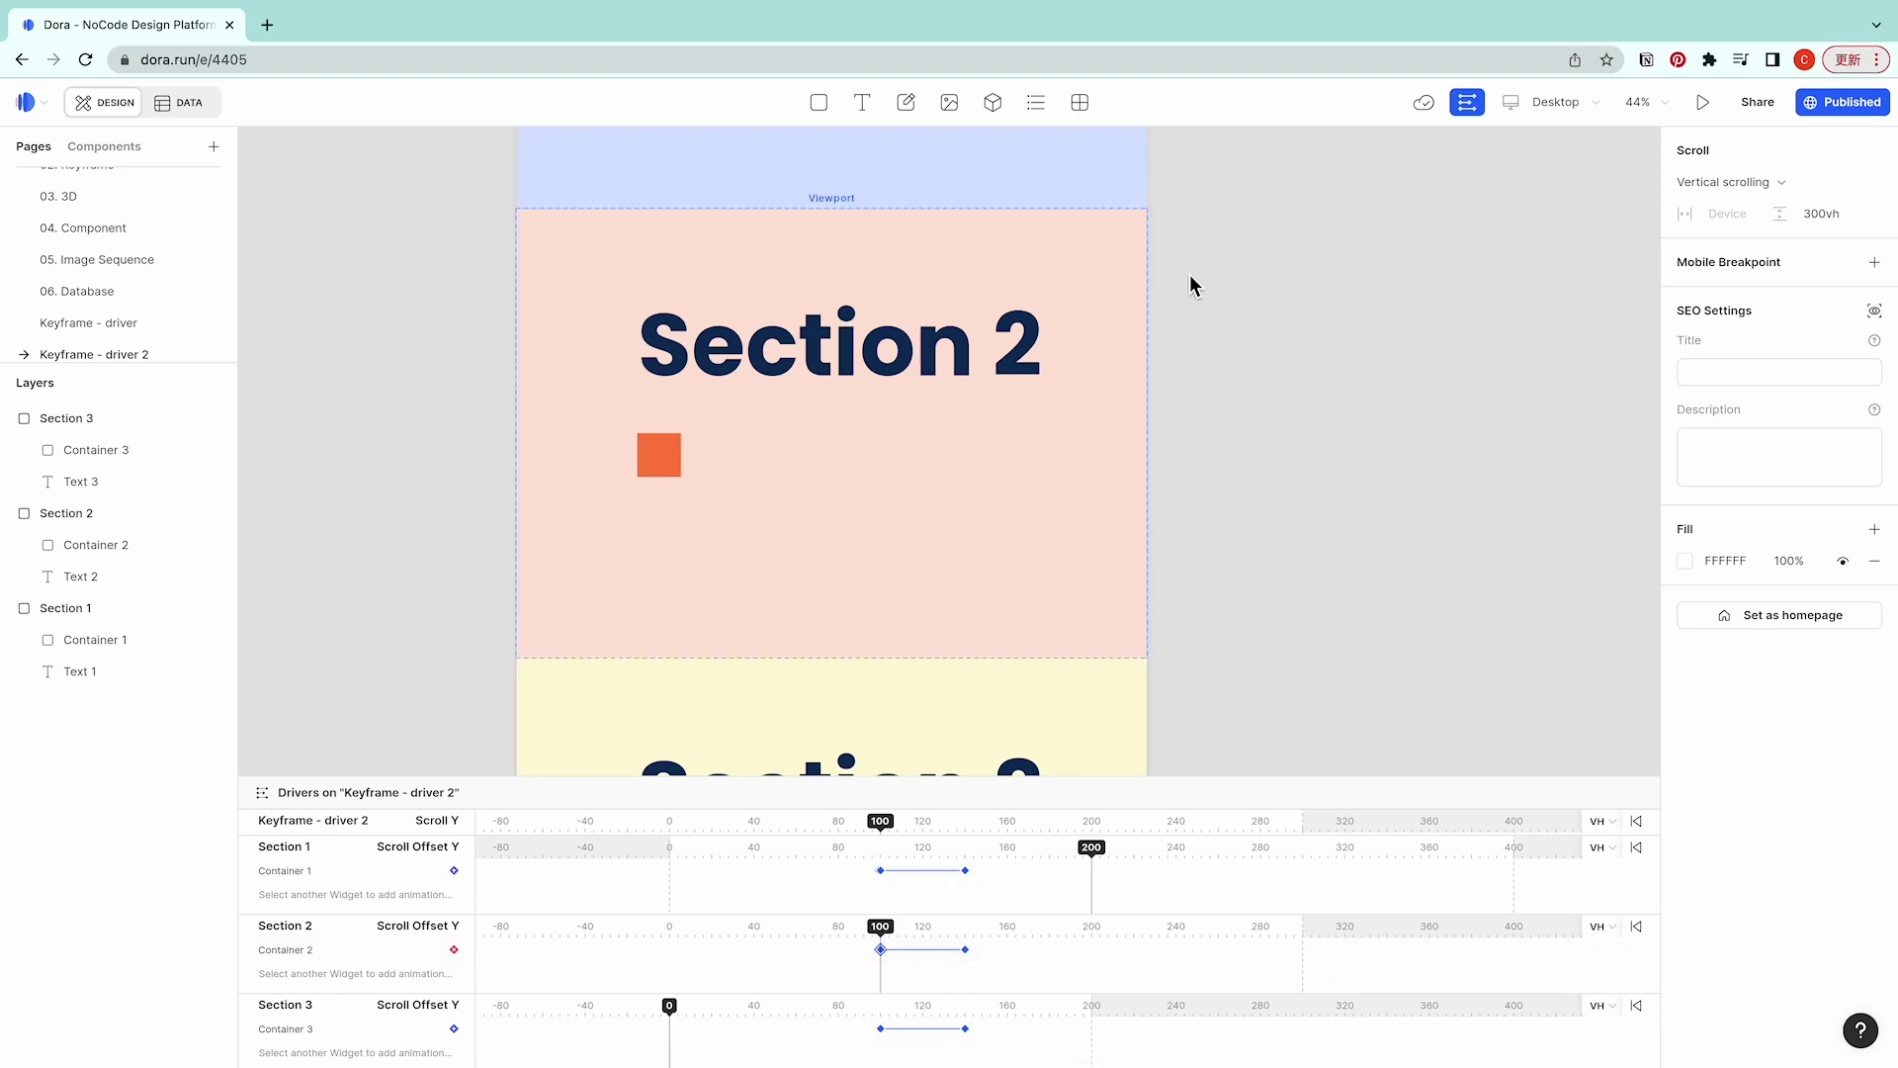
left_click(1137, 287)
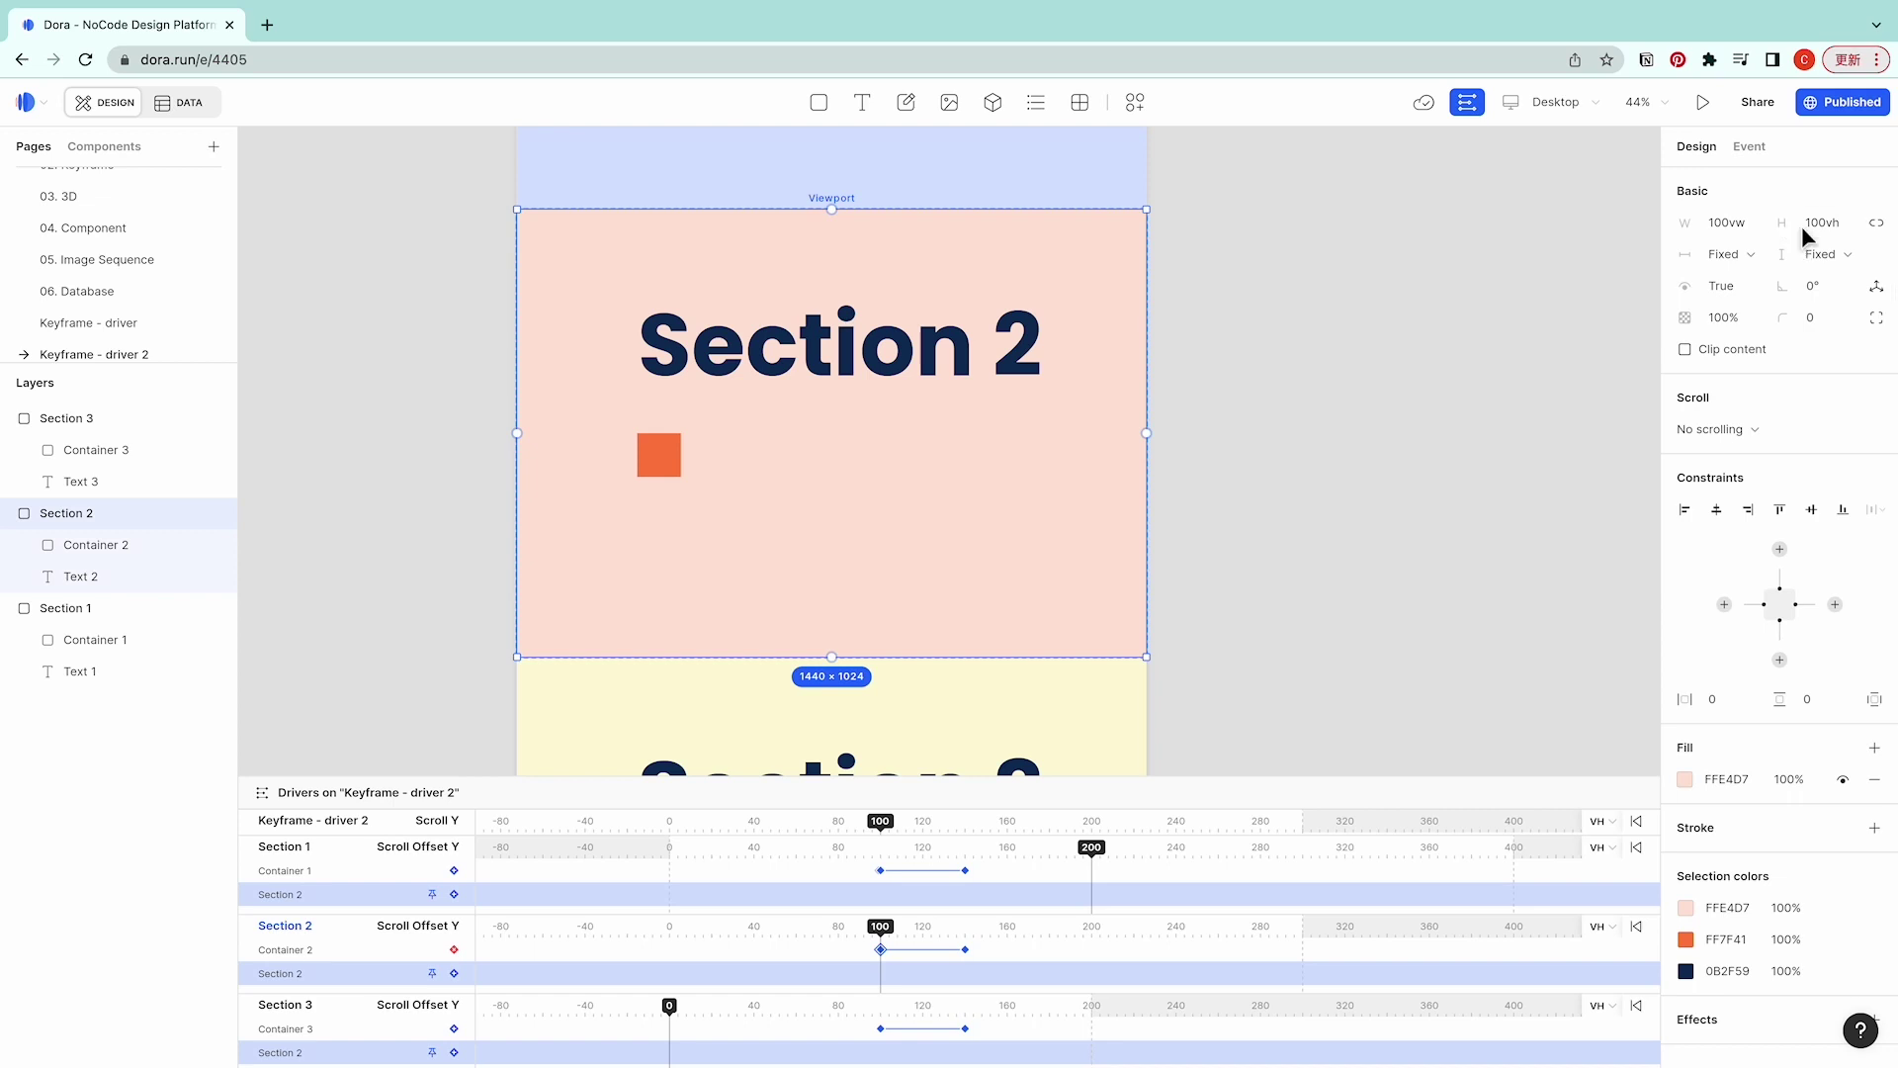
left_click(1454, 597)
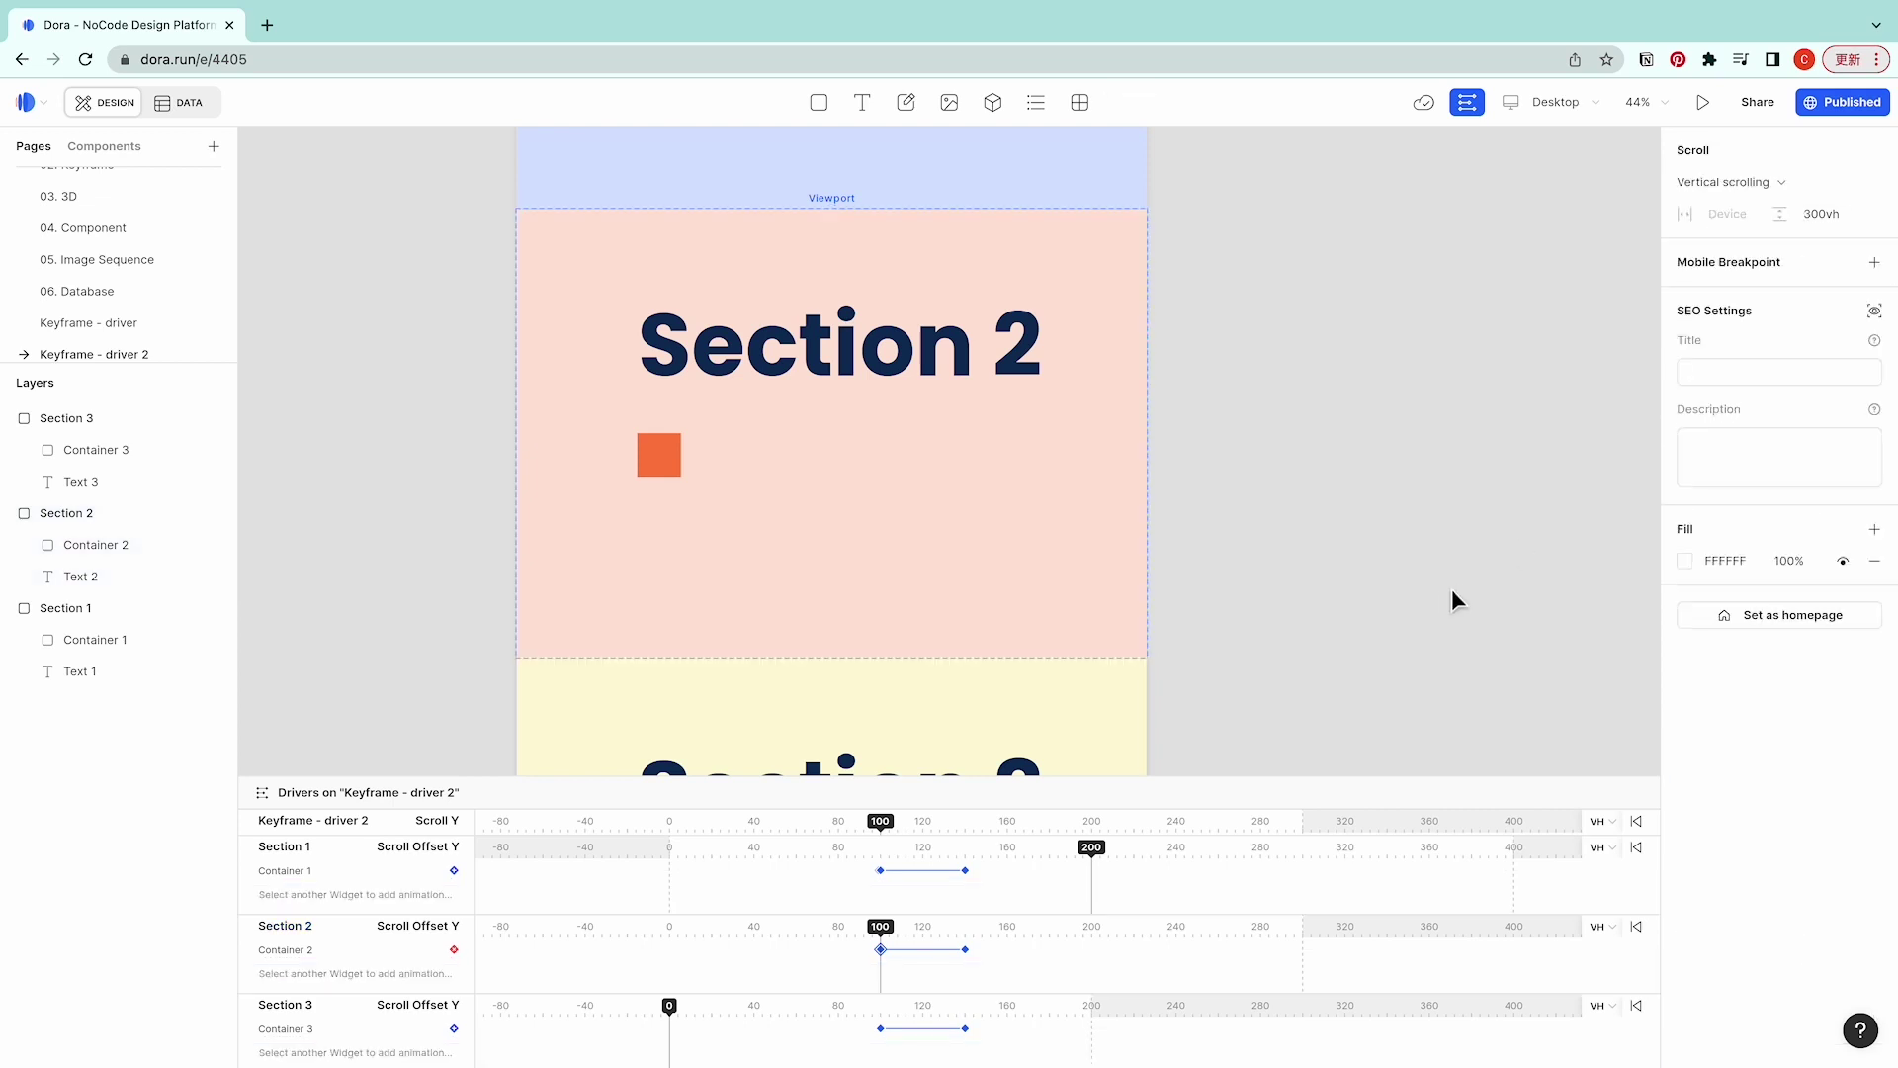
scroll(1049, 423, "down", 5)
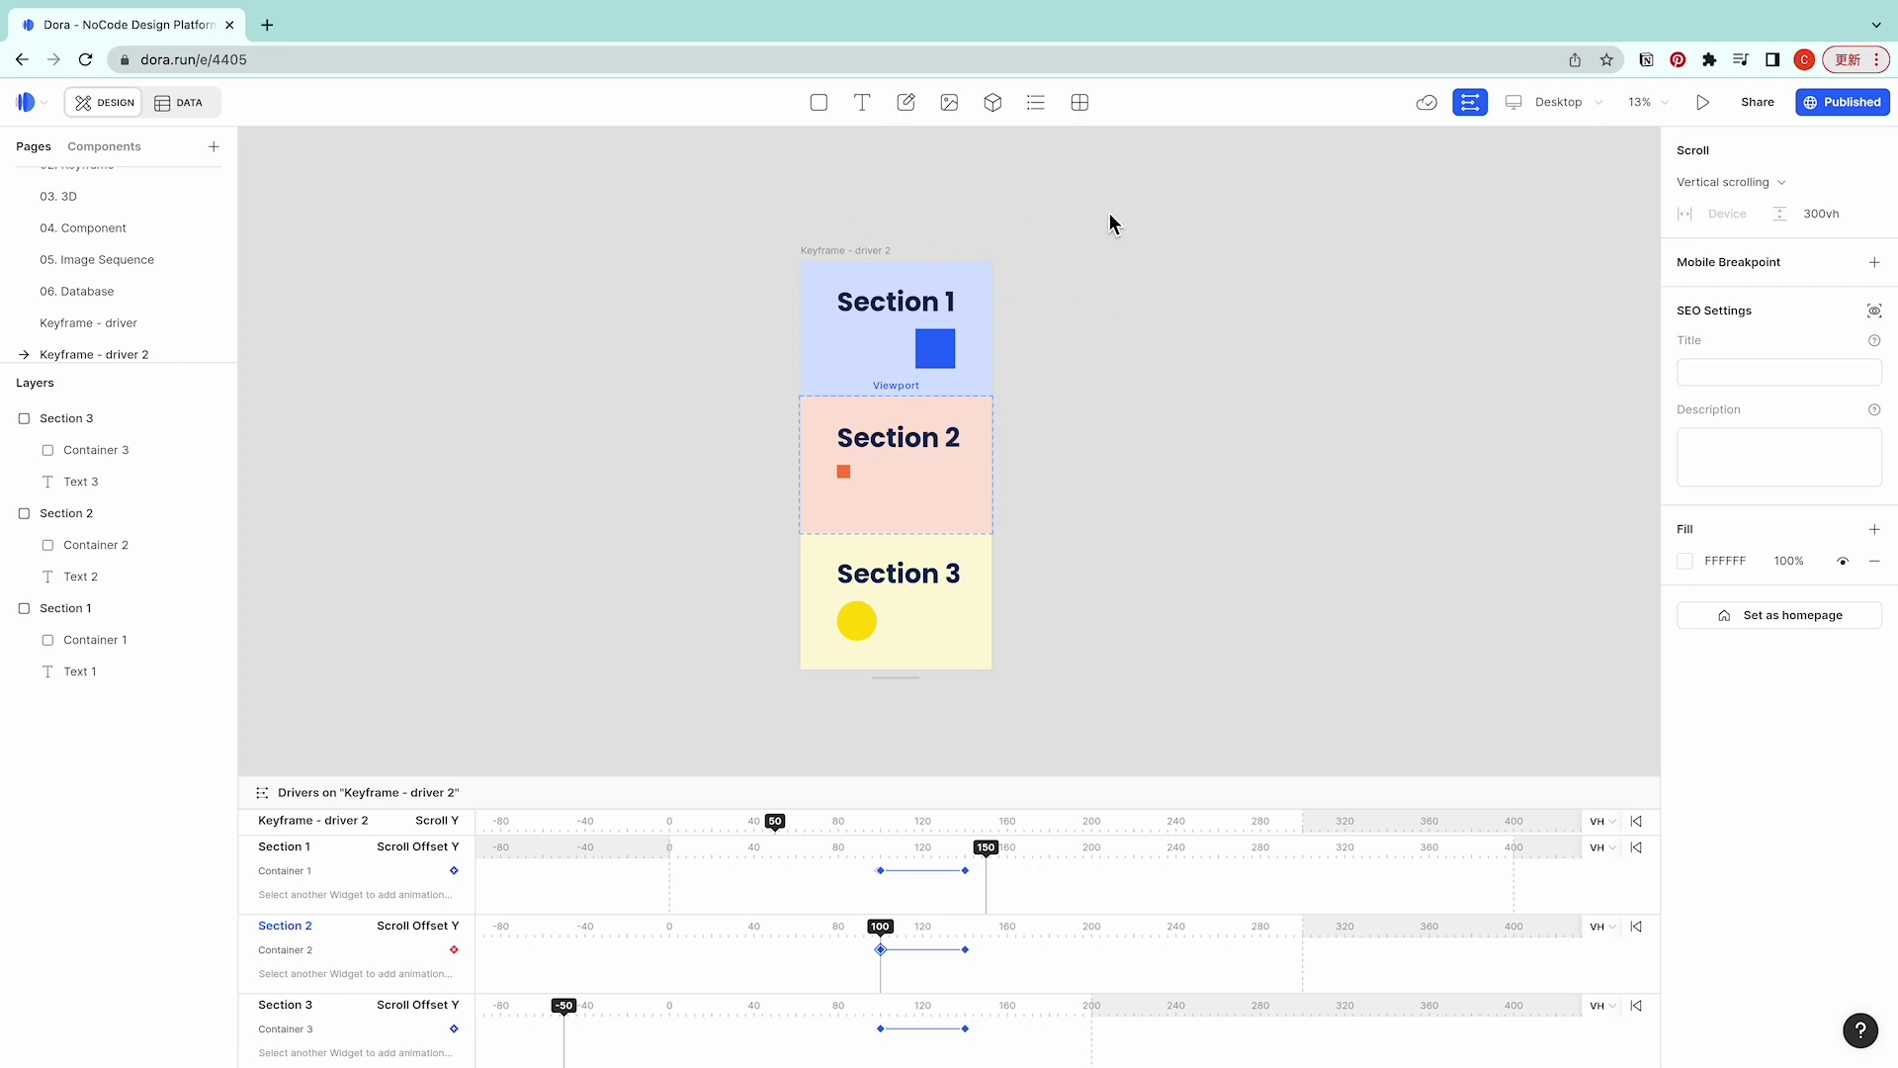
Change the orange square's Section 2 animation easing from linear to Ease in, then Ease out.
left_click(900, 457)
scroll(899, 457, "up", 5)
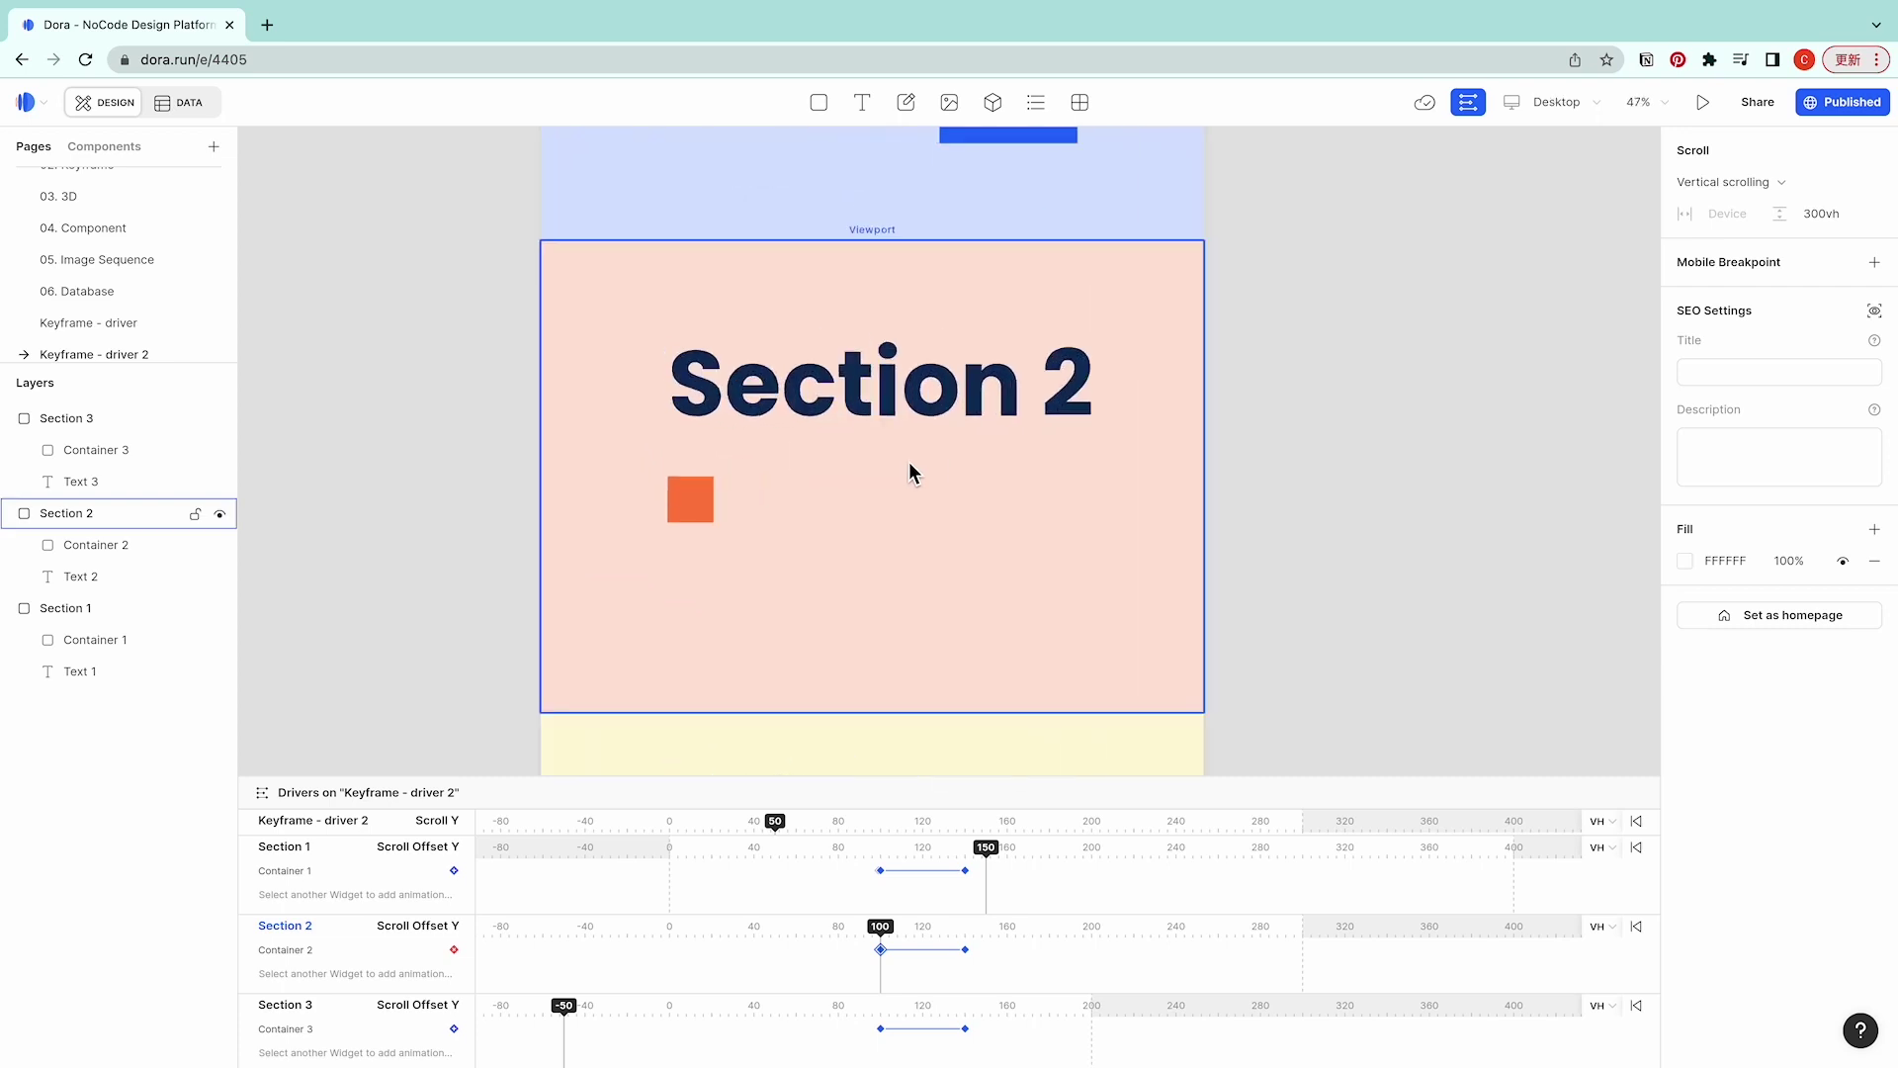
left_click(682, 526)
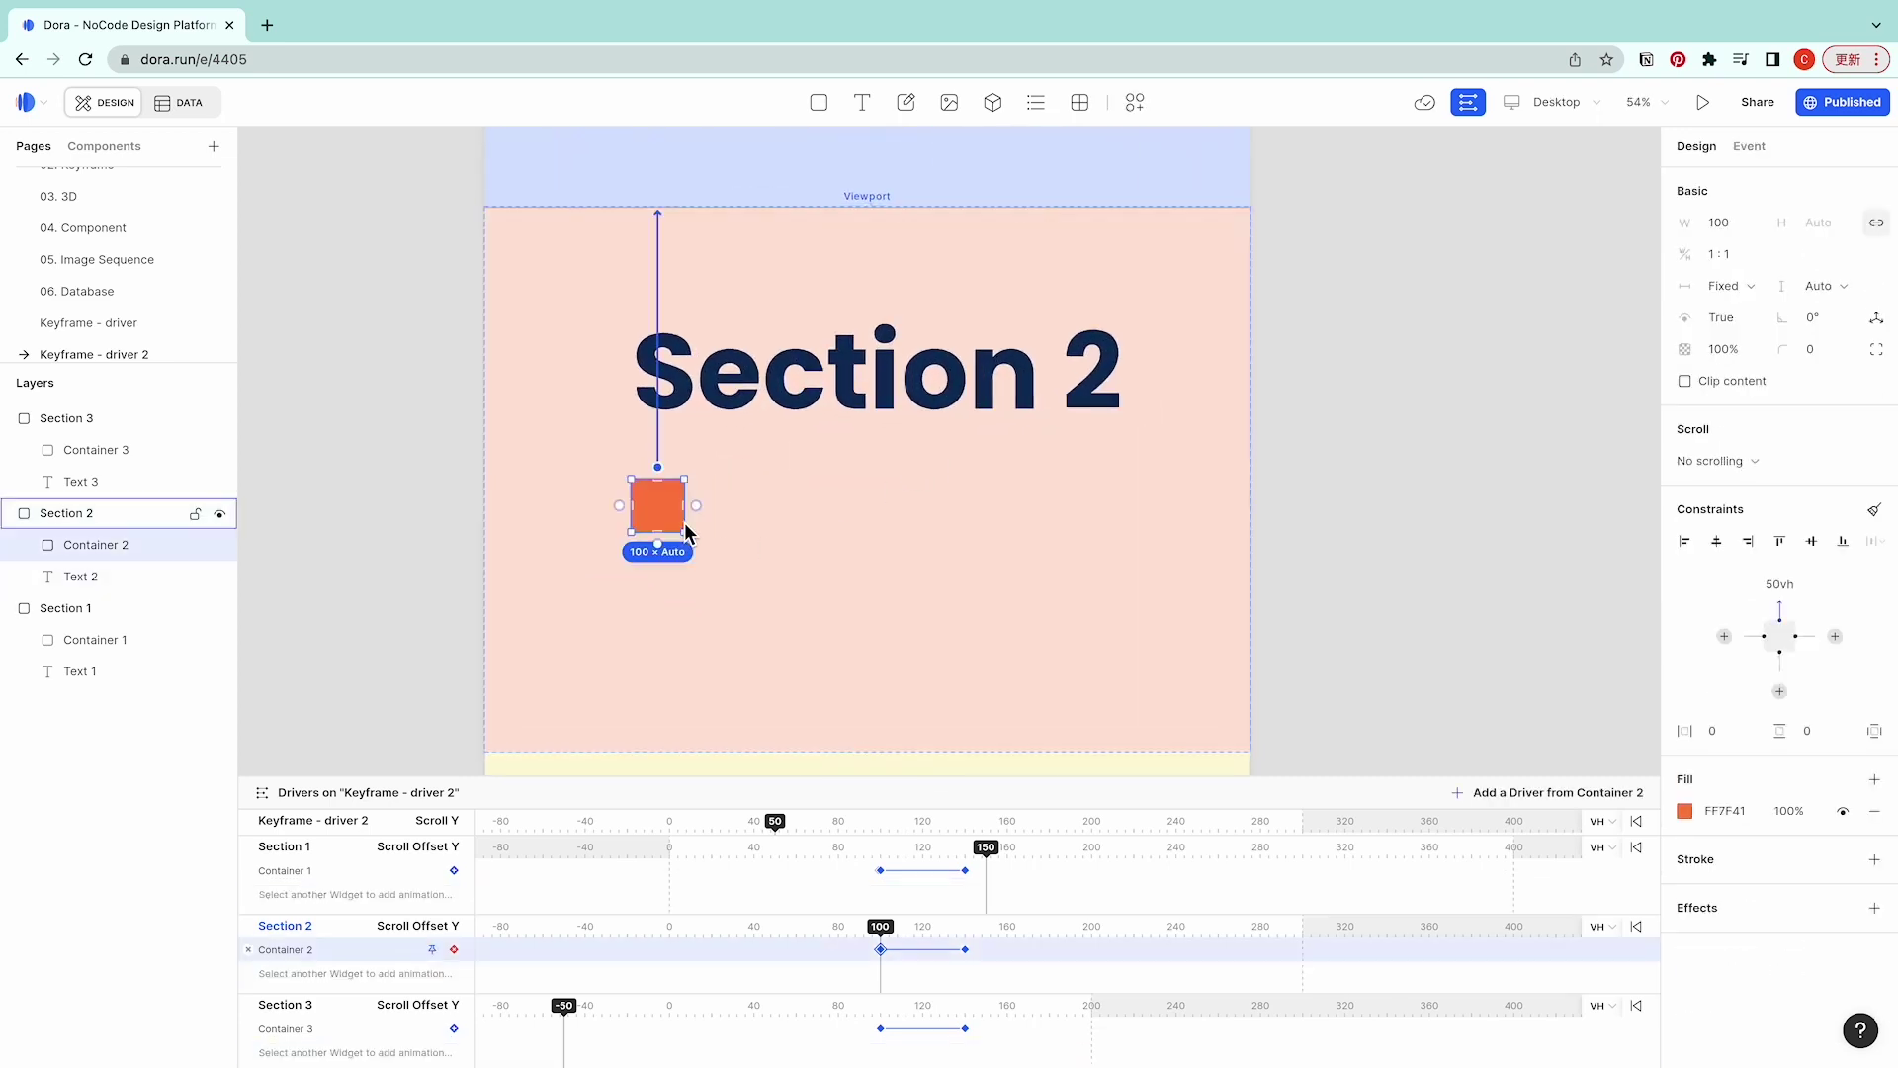
left_click(940, 950)
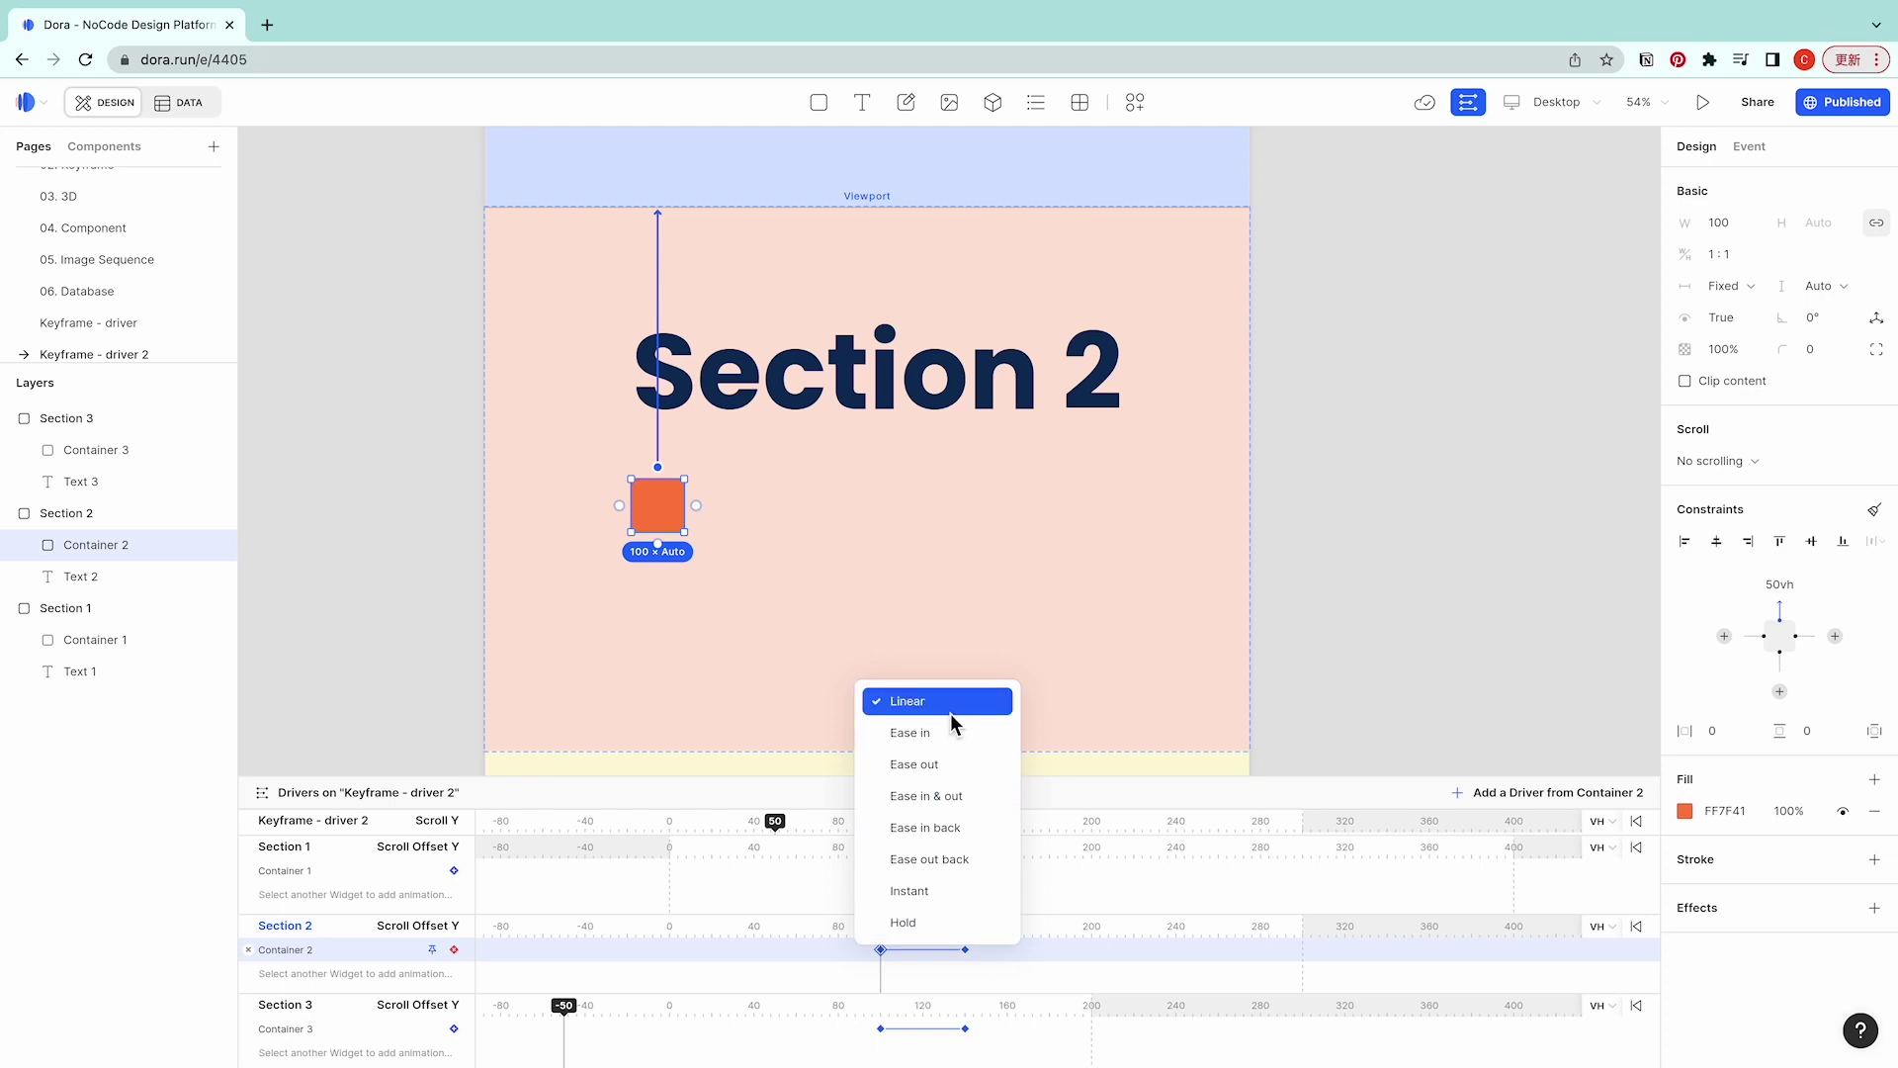
left_click(947, 769)
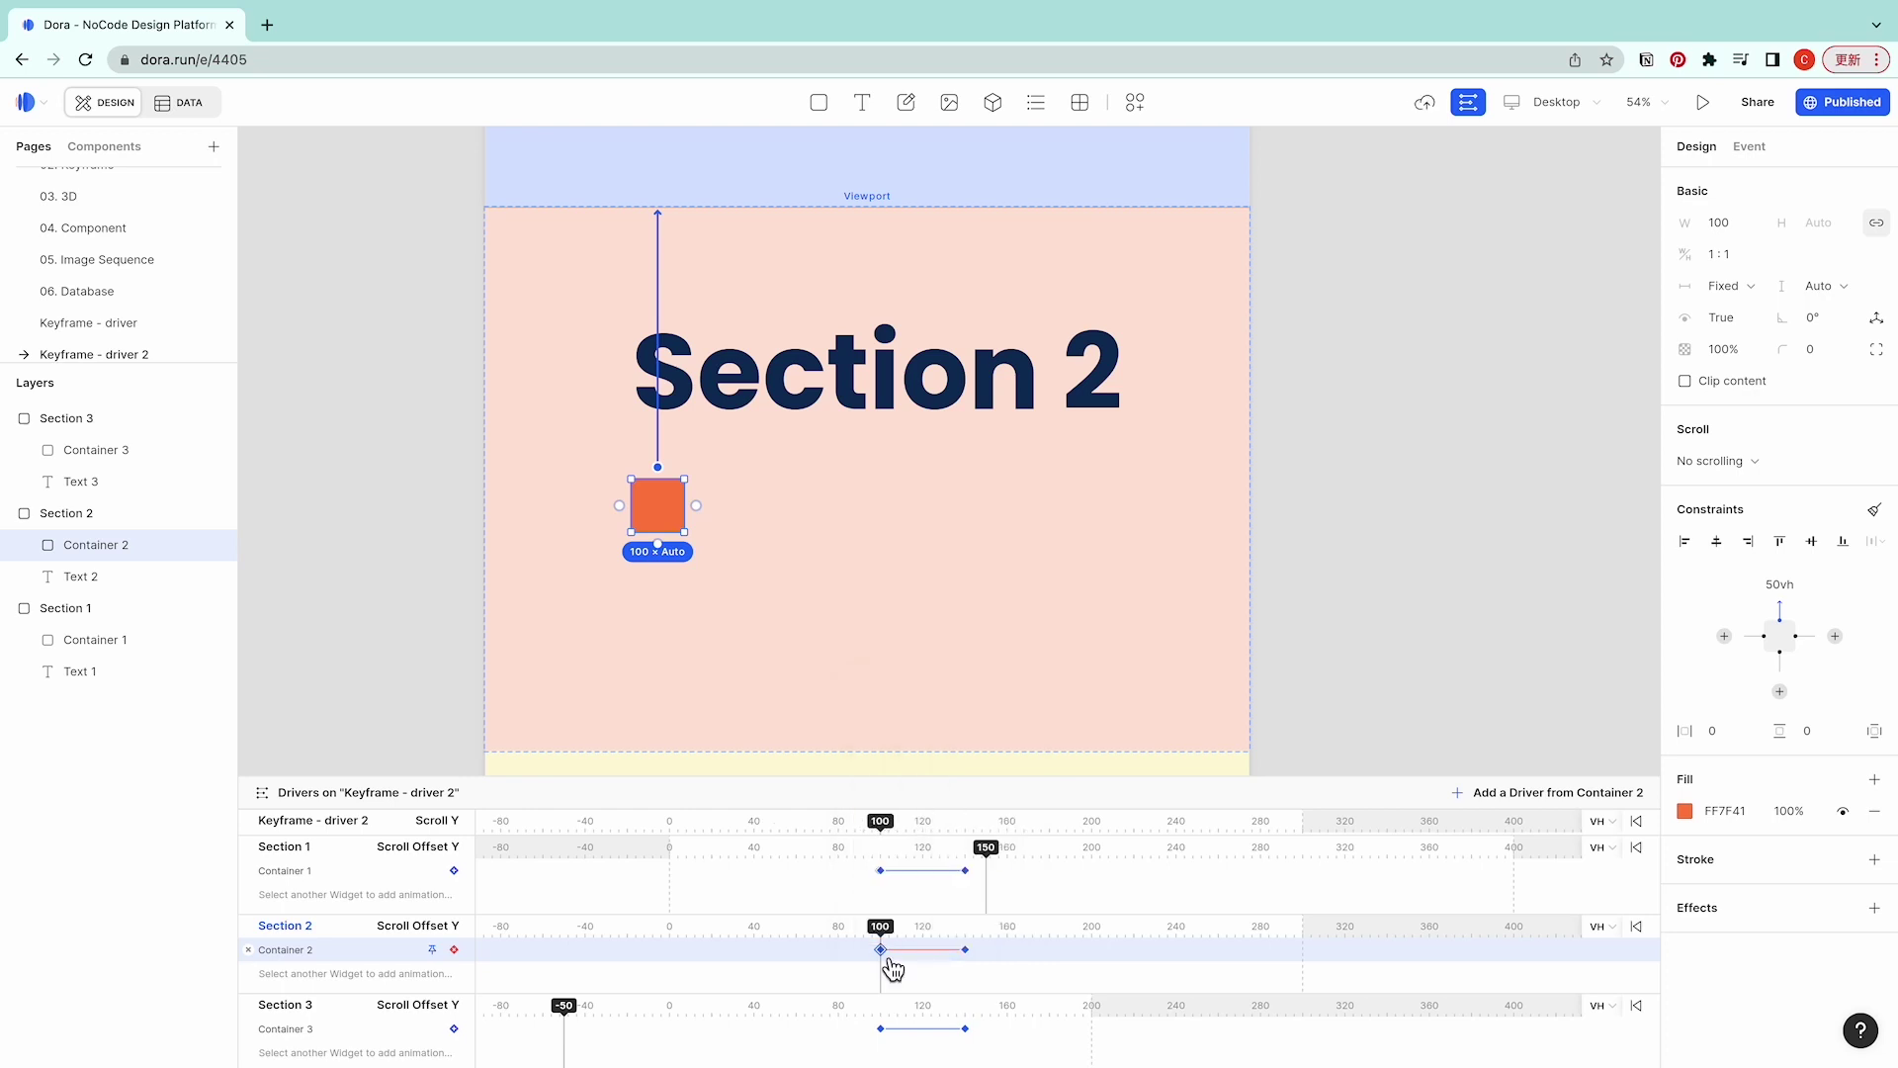
left_click(1415, 648)
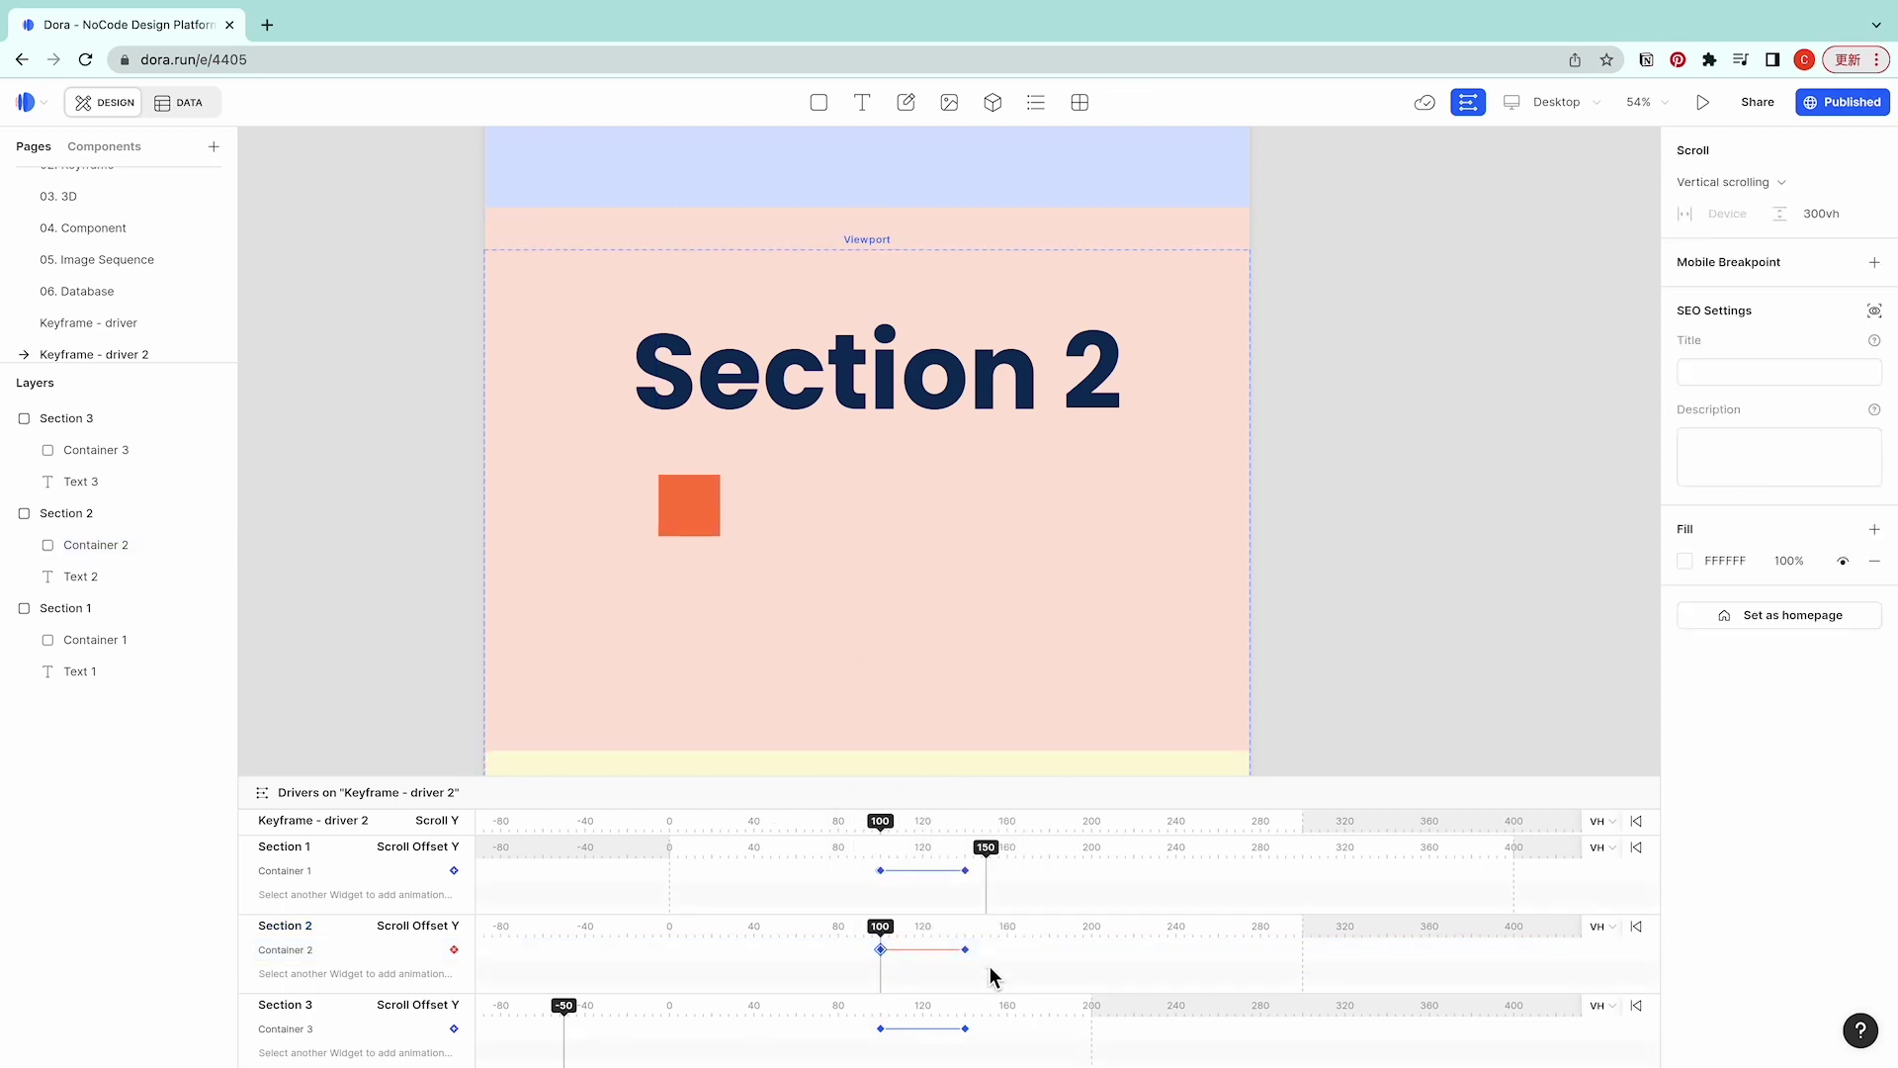
left_click(930, 951)
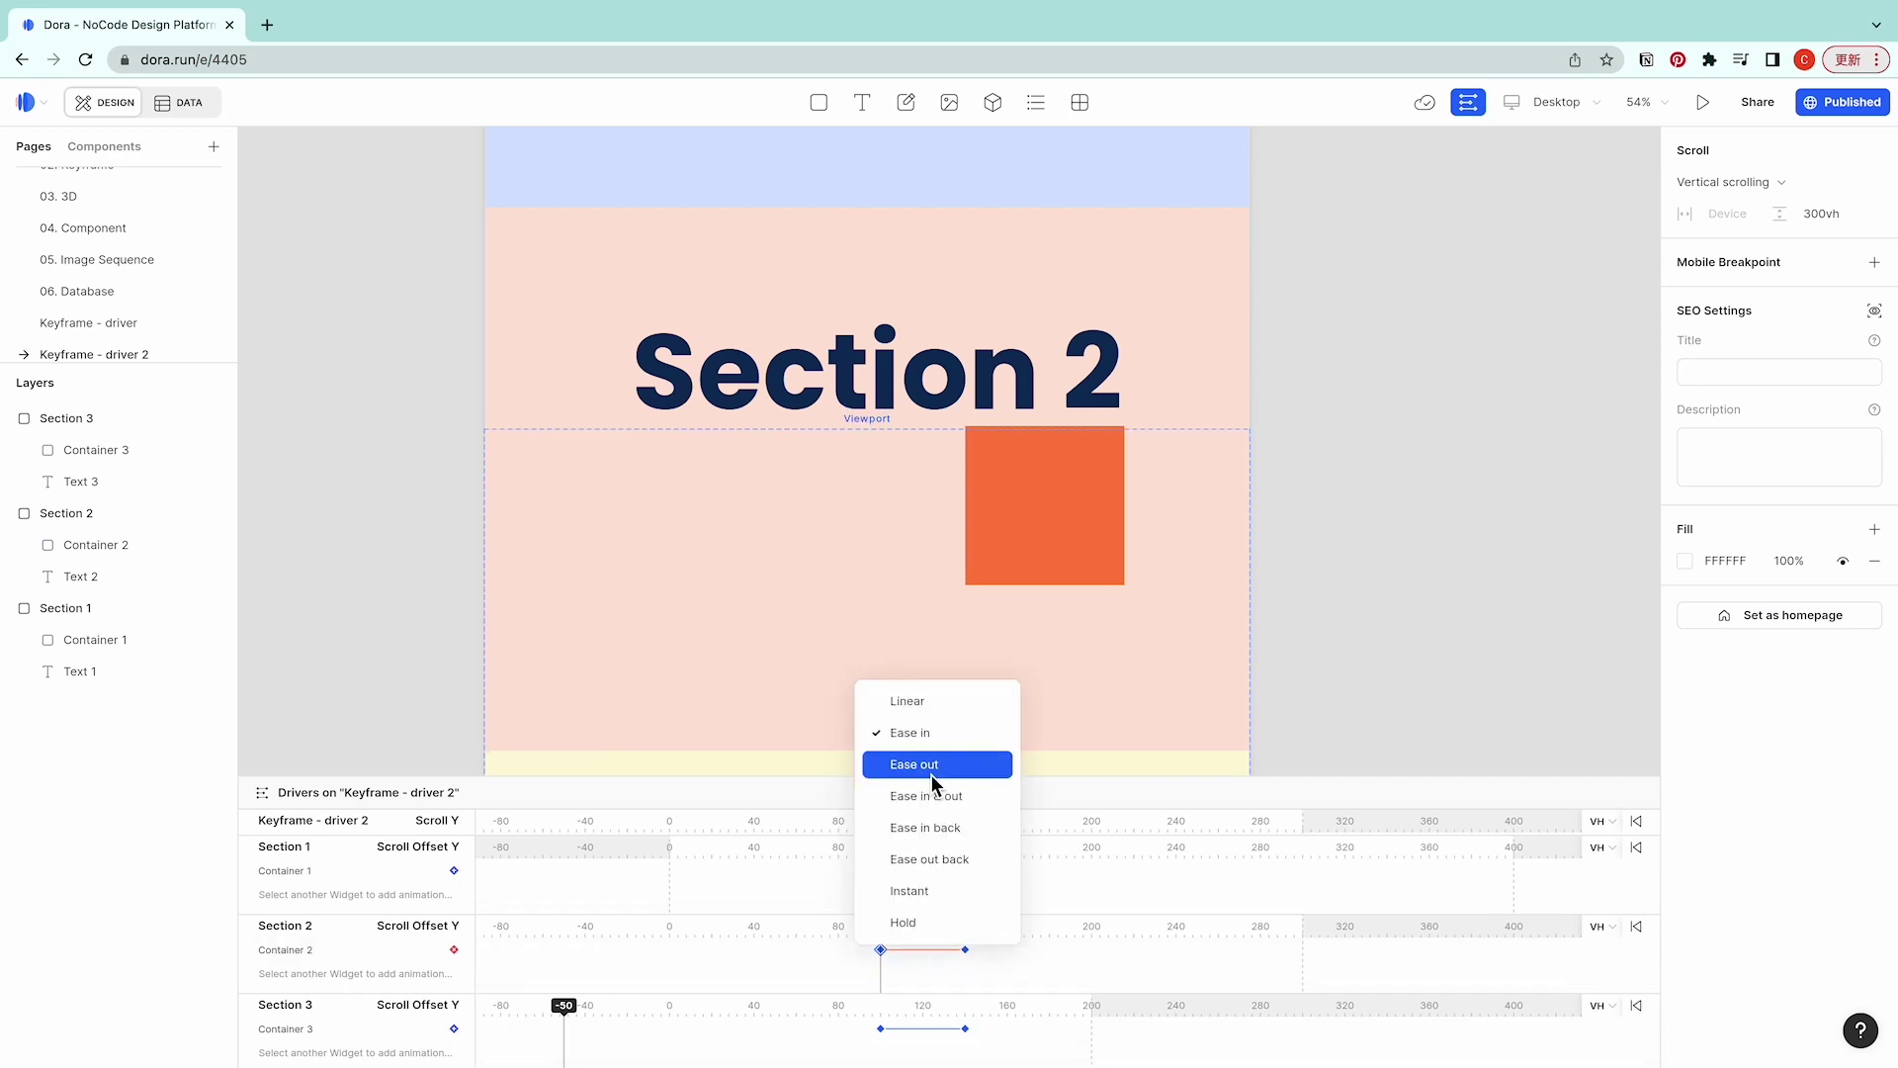
left_click(947, 951)
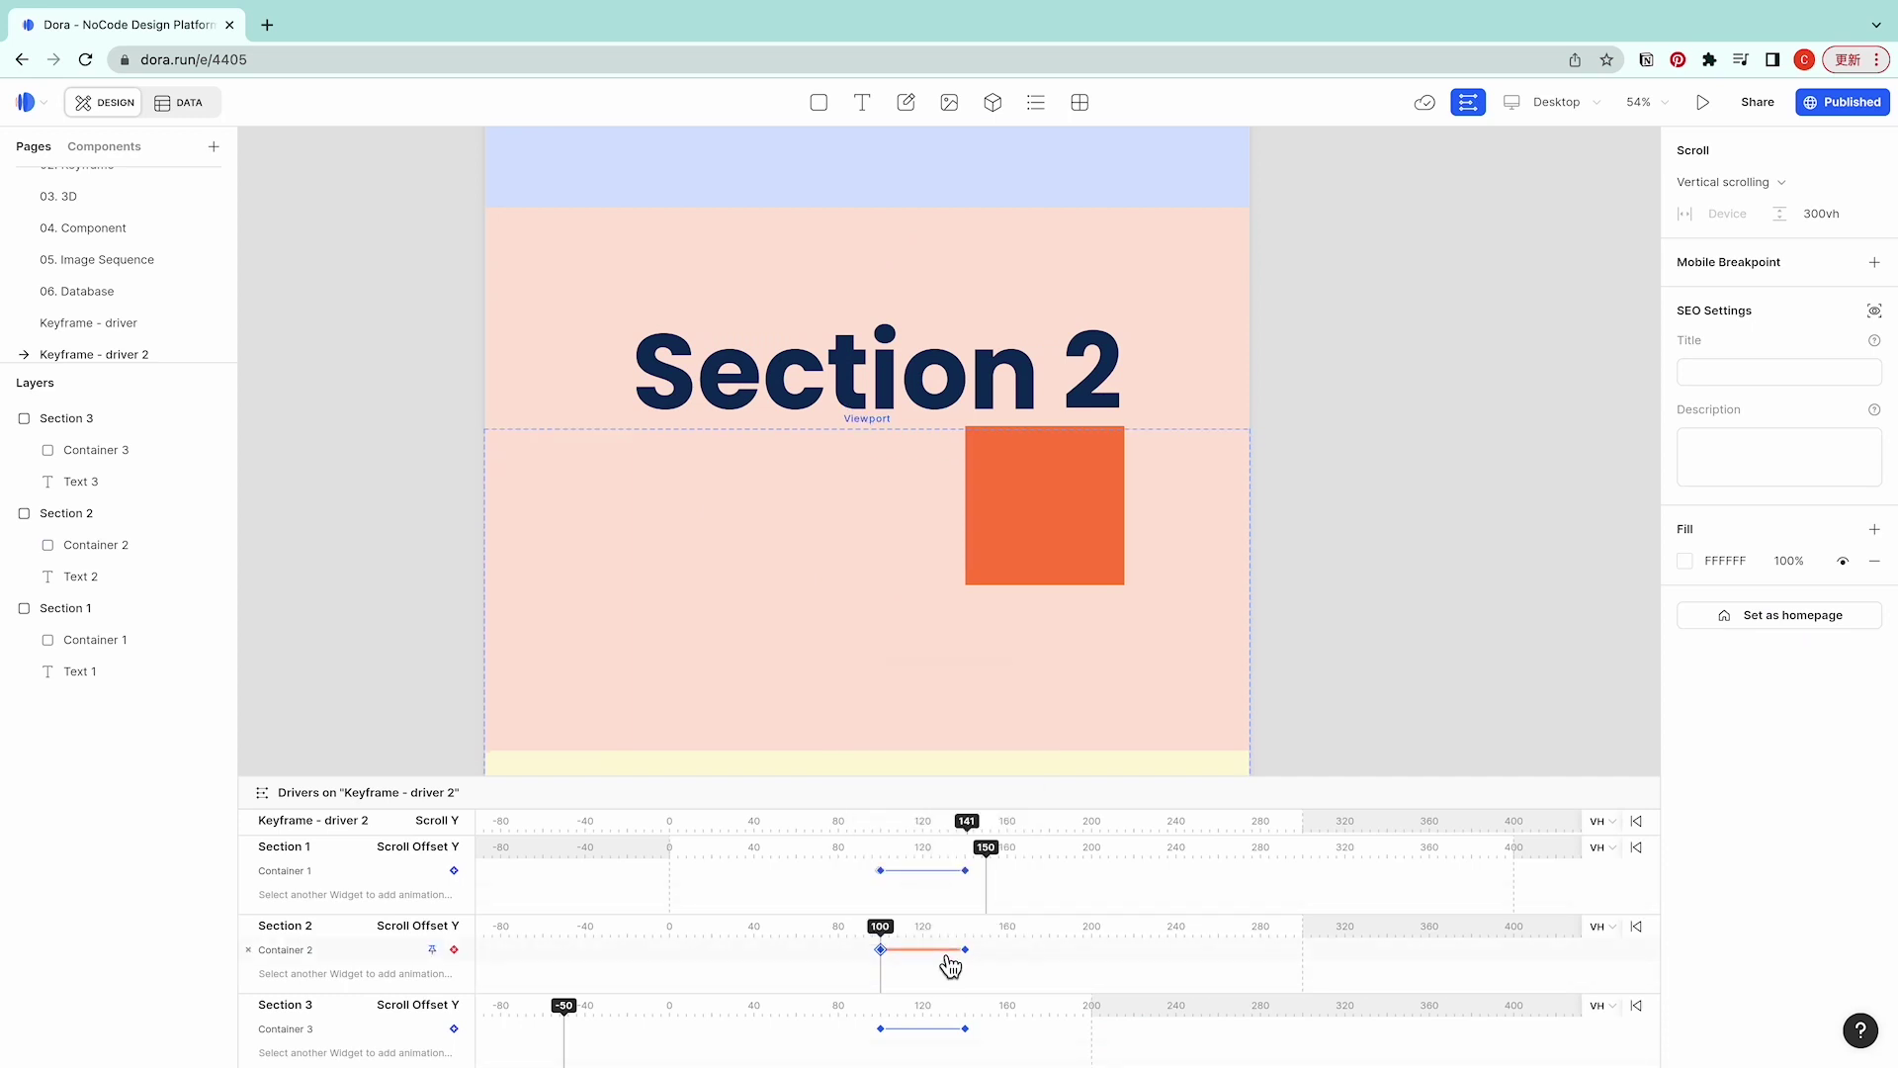
left_click(1051, 540)
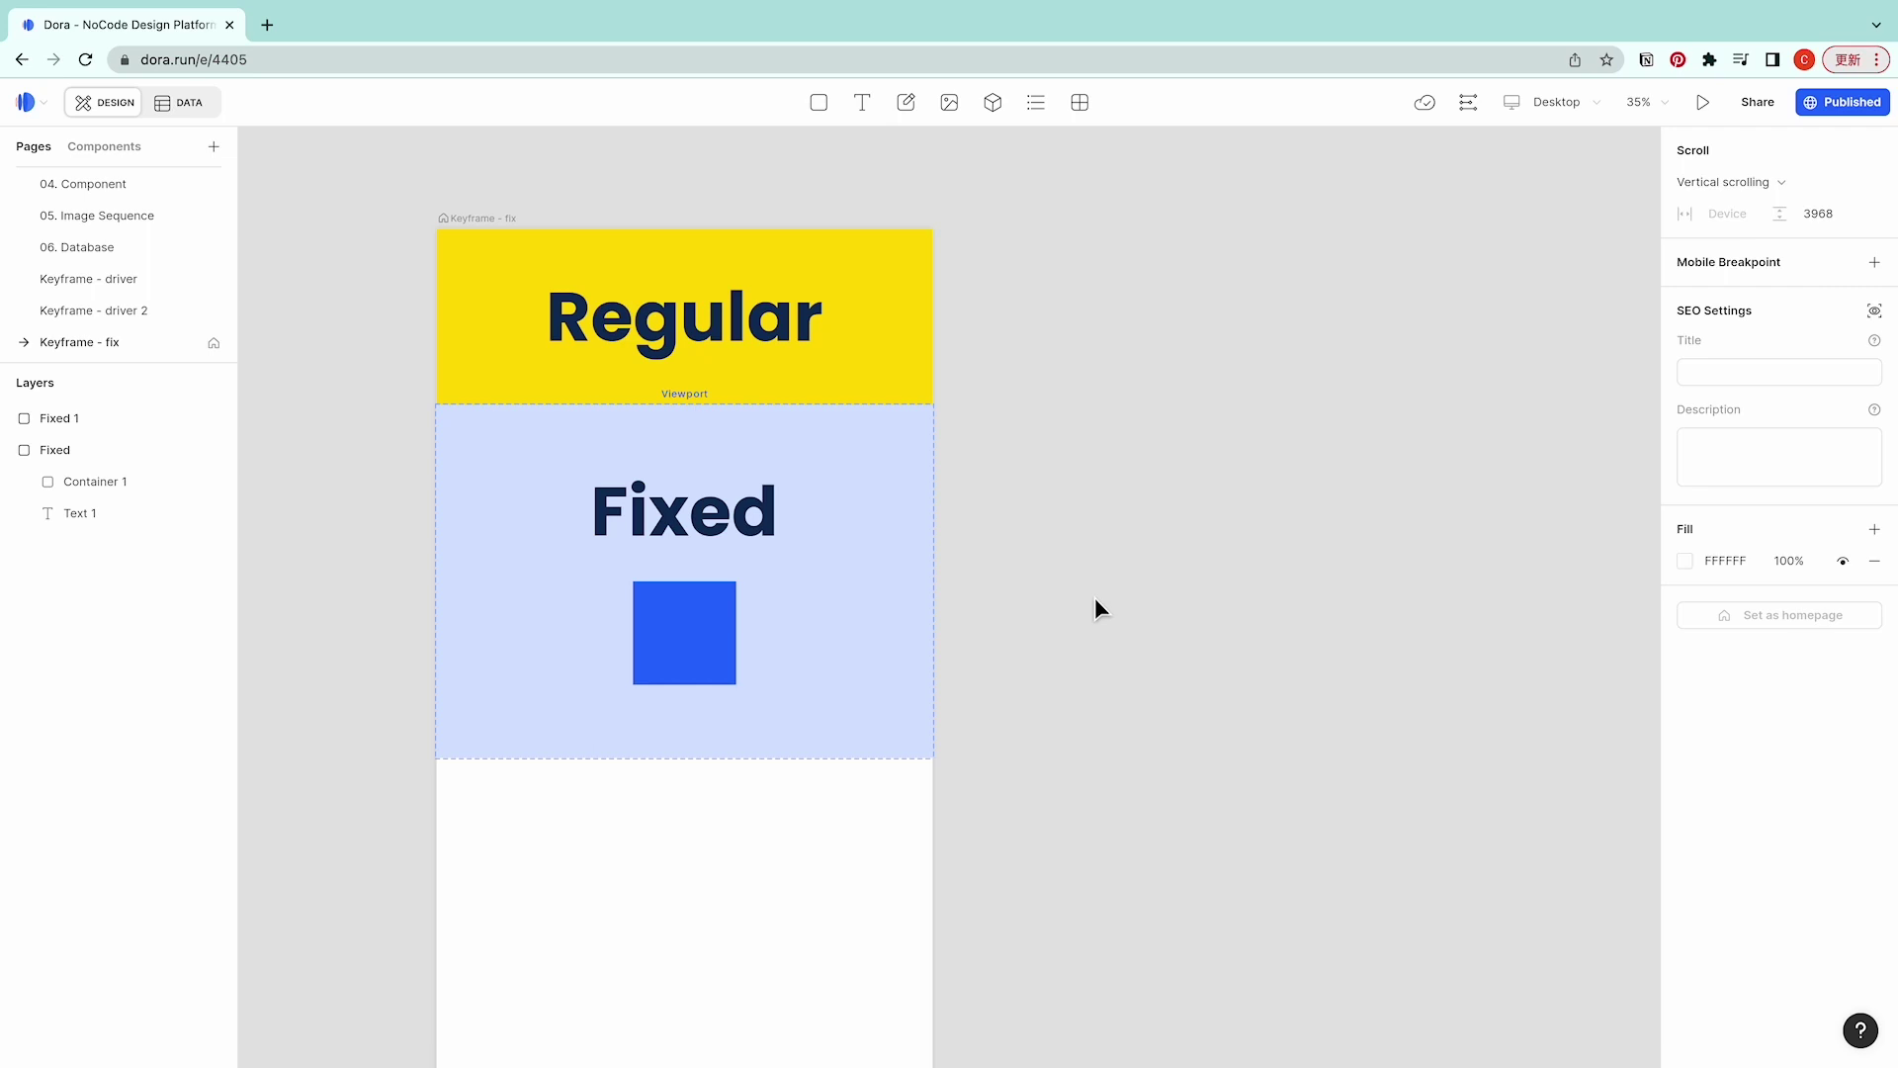
Show the scroll drivers timeline for the Keyframe - fix page, with Scroll Y at 50.
left_click(1470, 102)
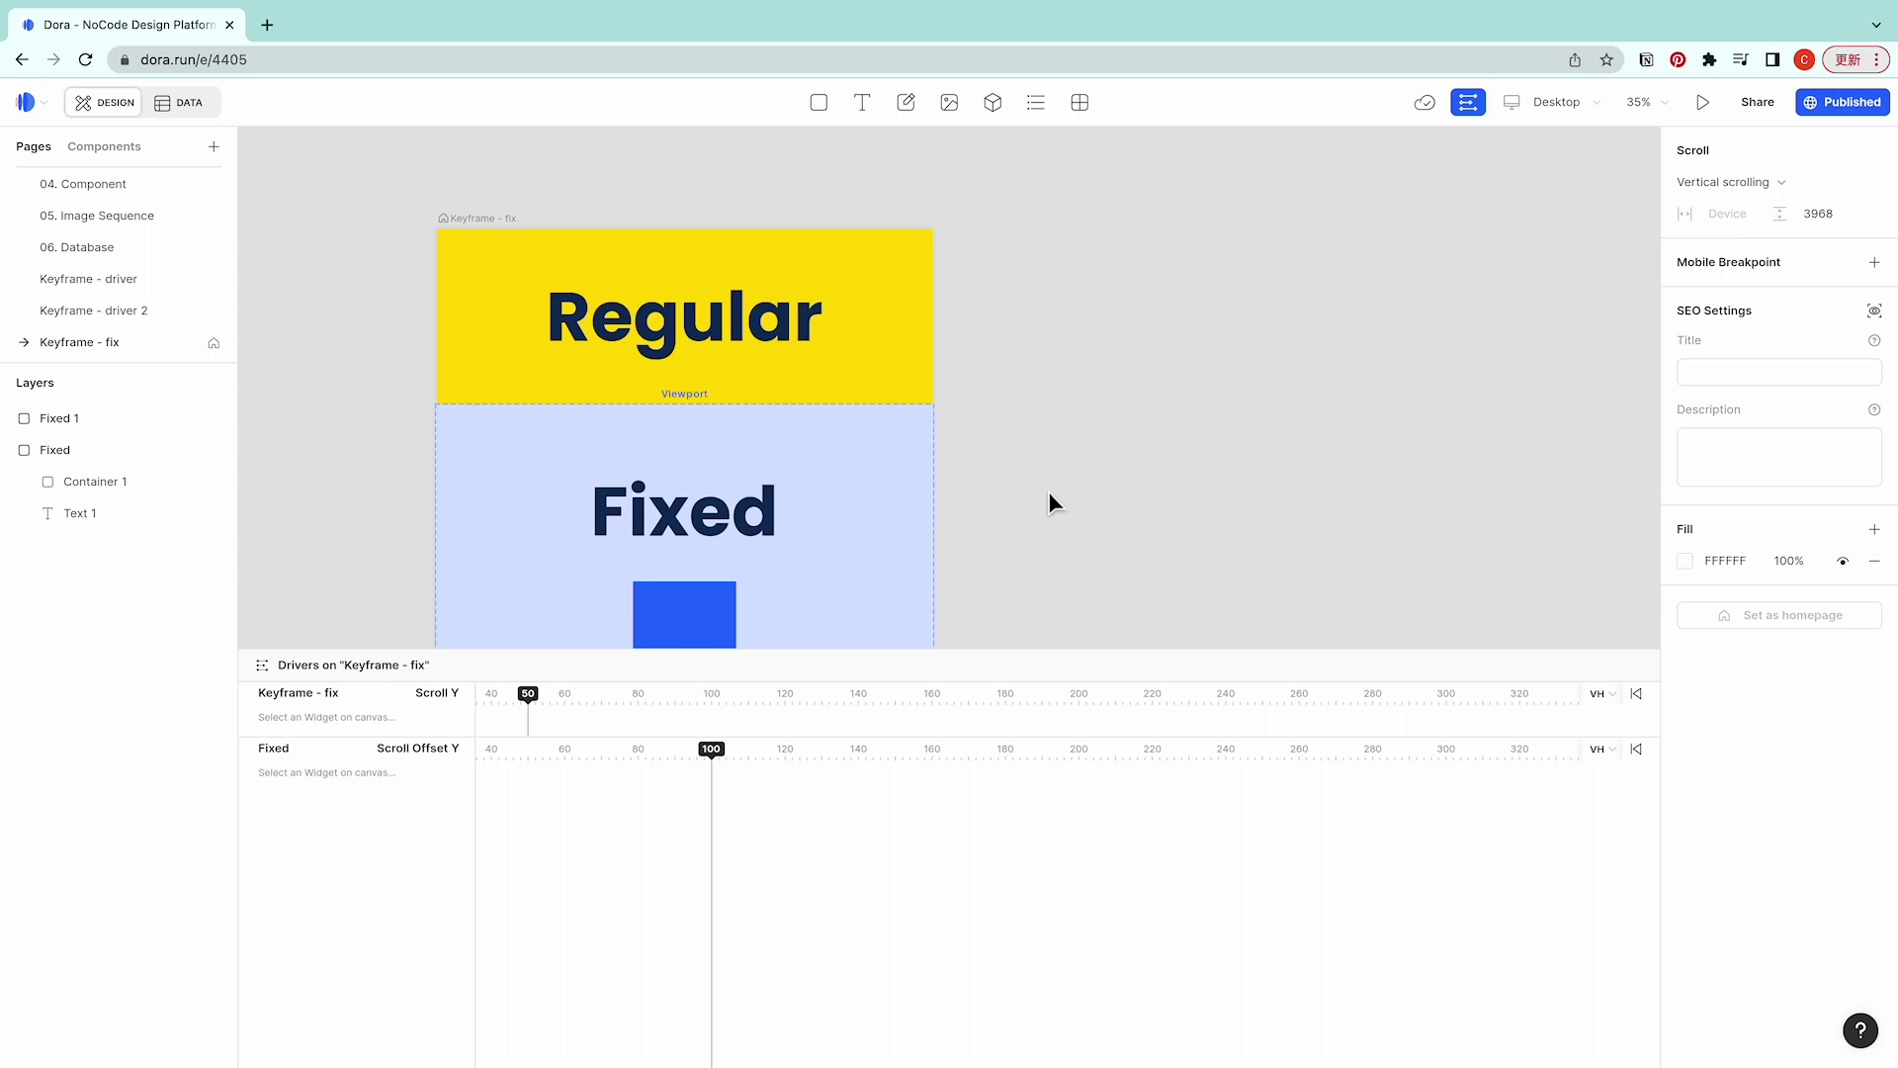
scroll(1048, 490, "down", 2)
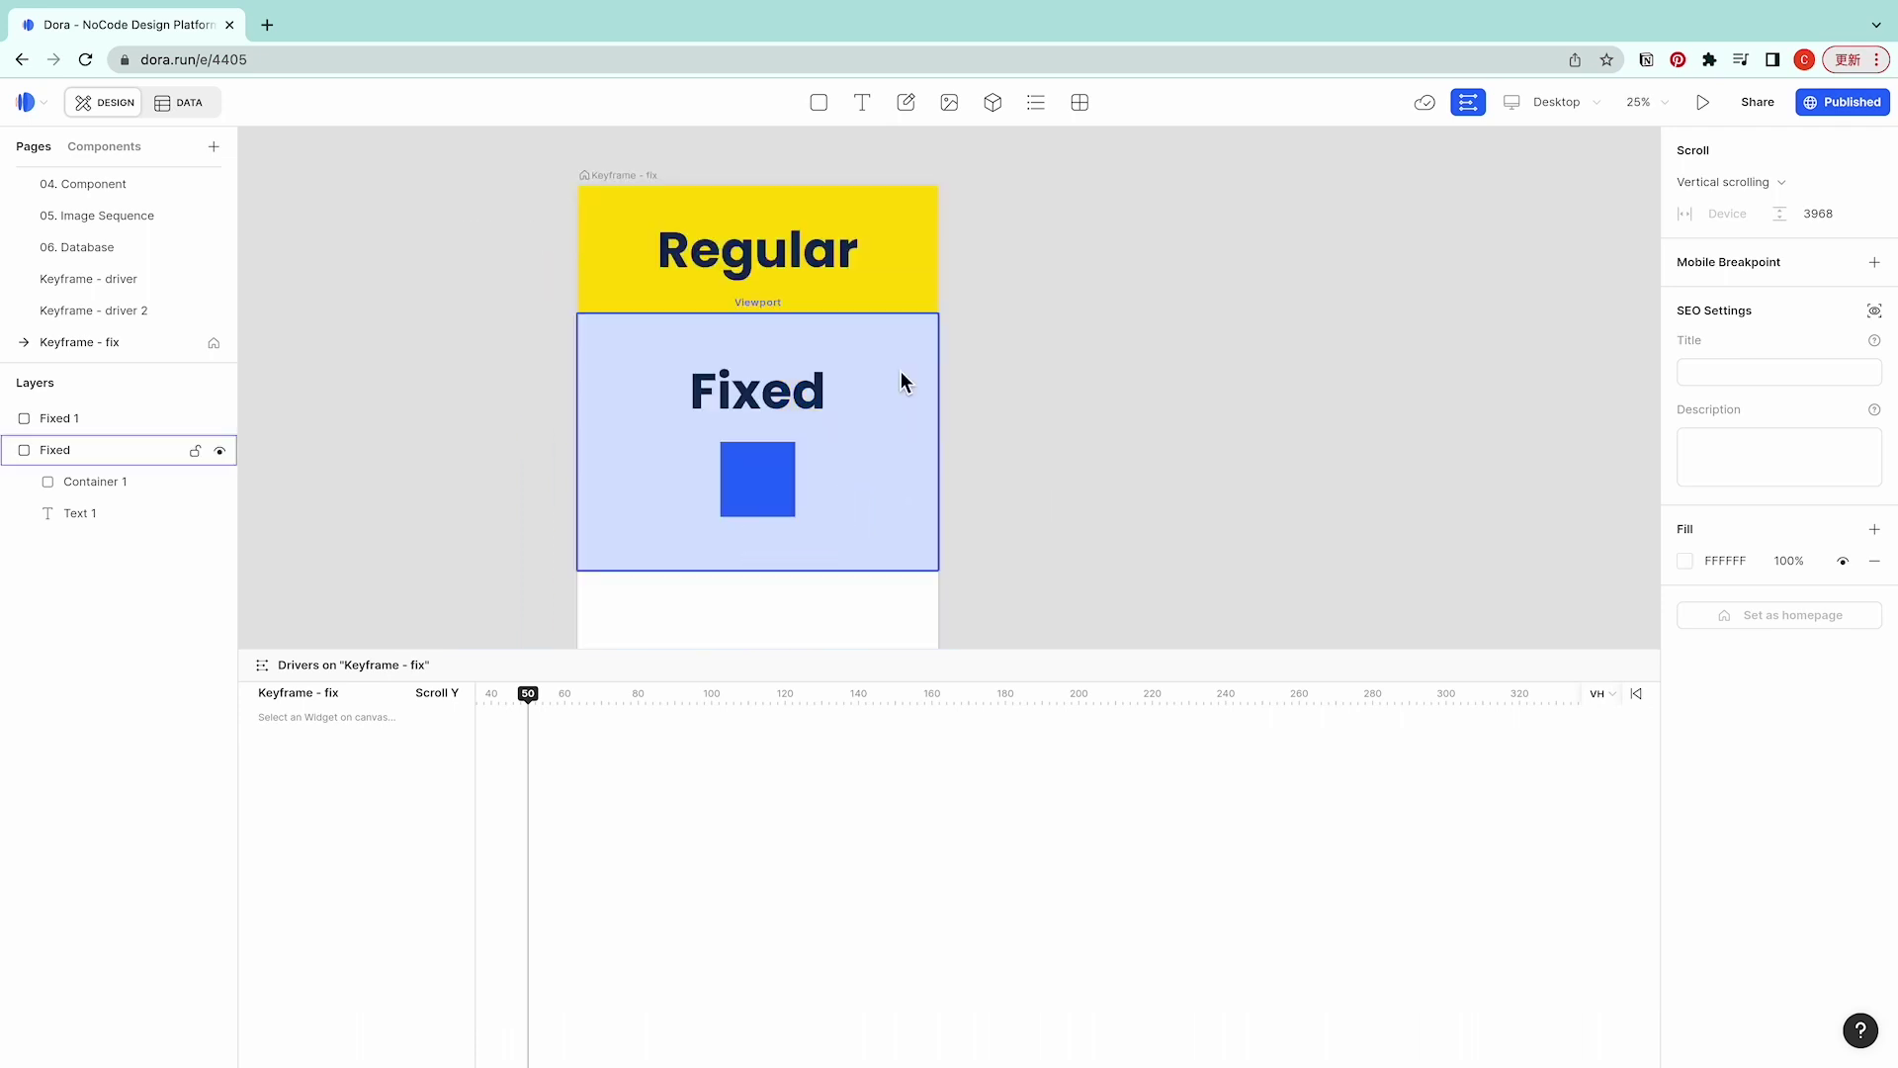
Add a Scroll Offset Y driver to the Fixed section with a keyframe at offset 100.
left_click(899, 371)
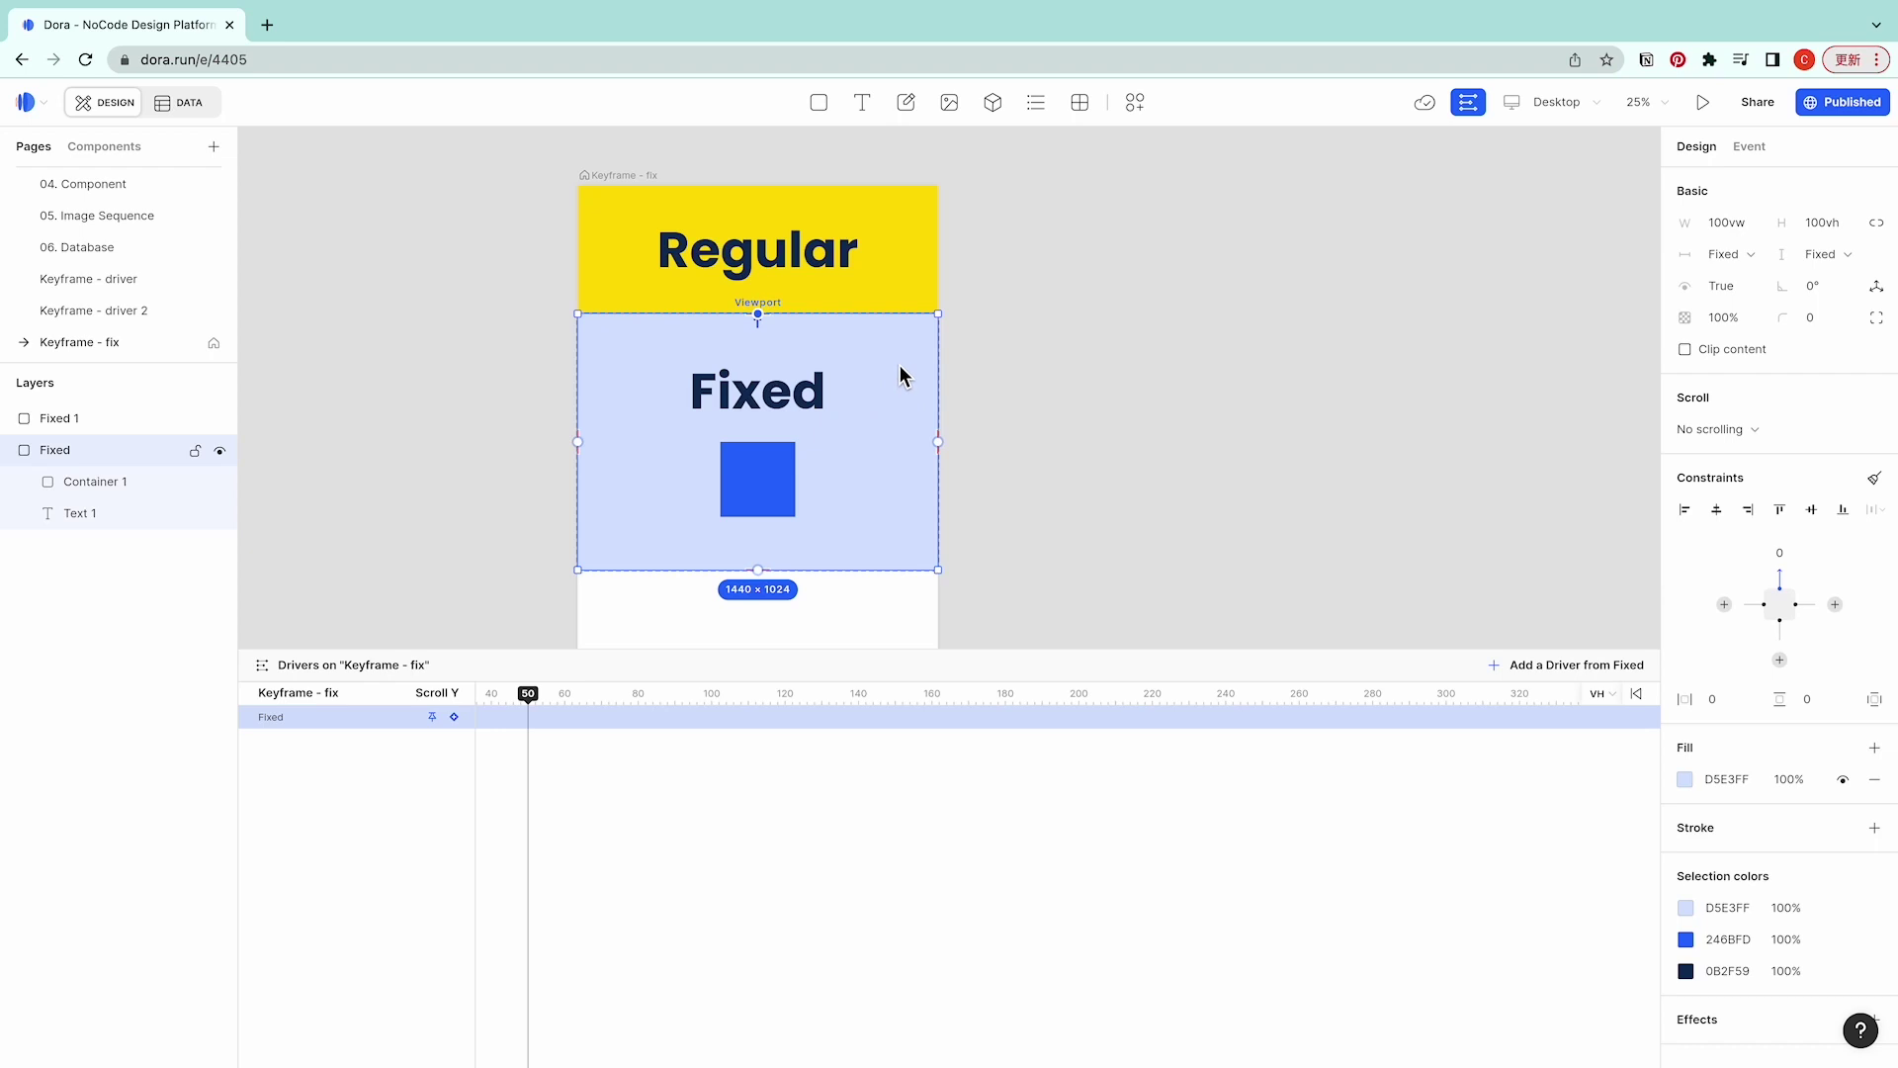
left_click(1554, 665)
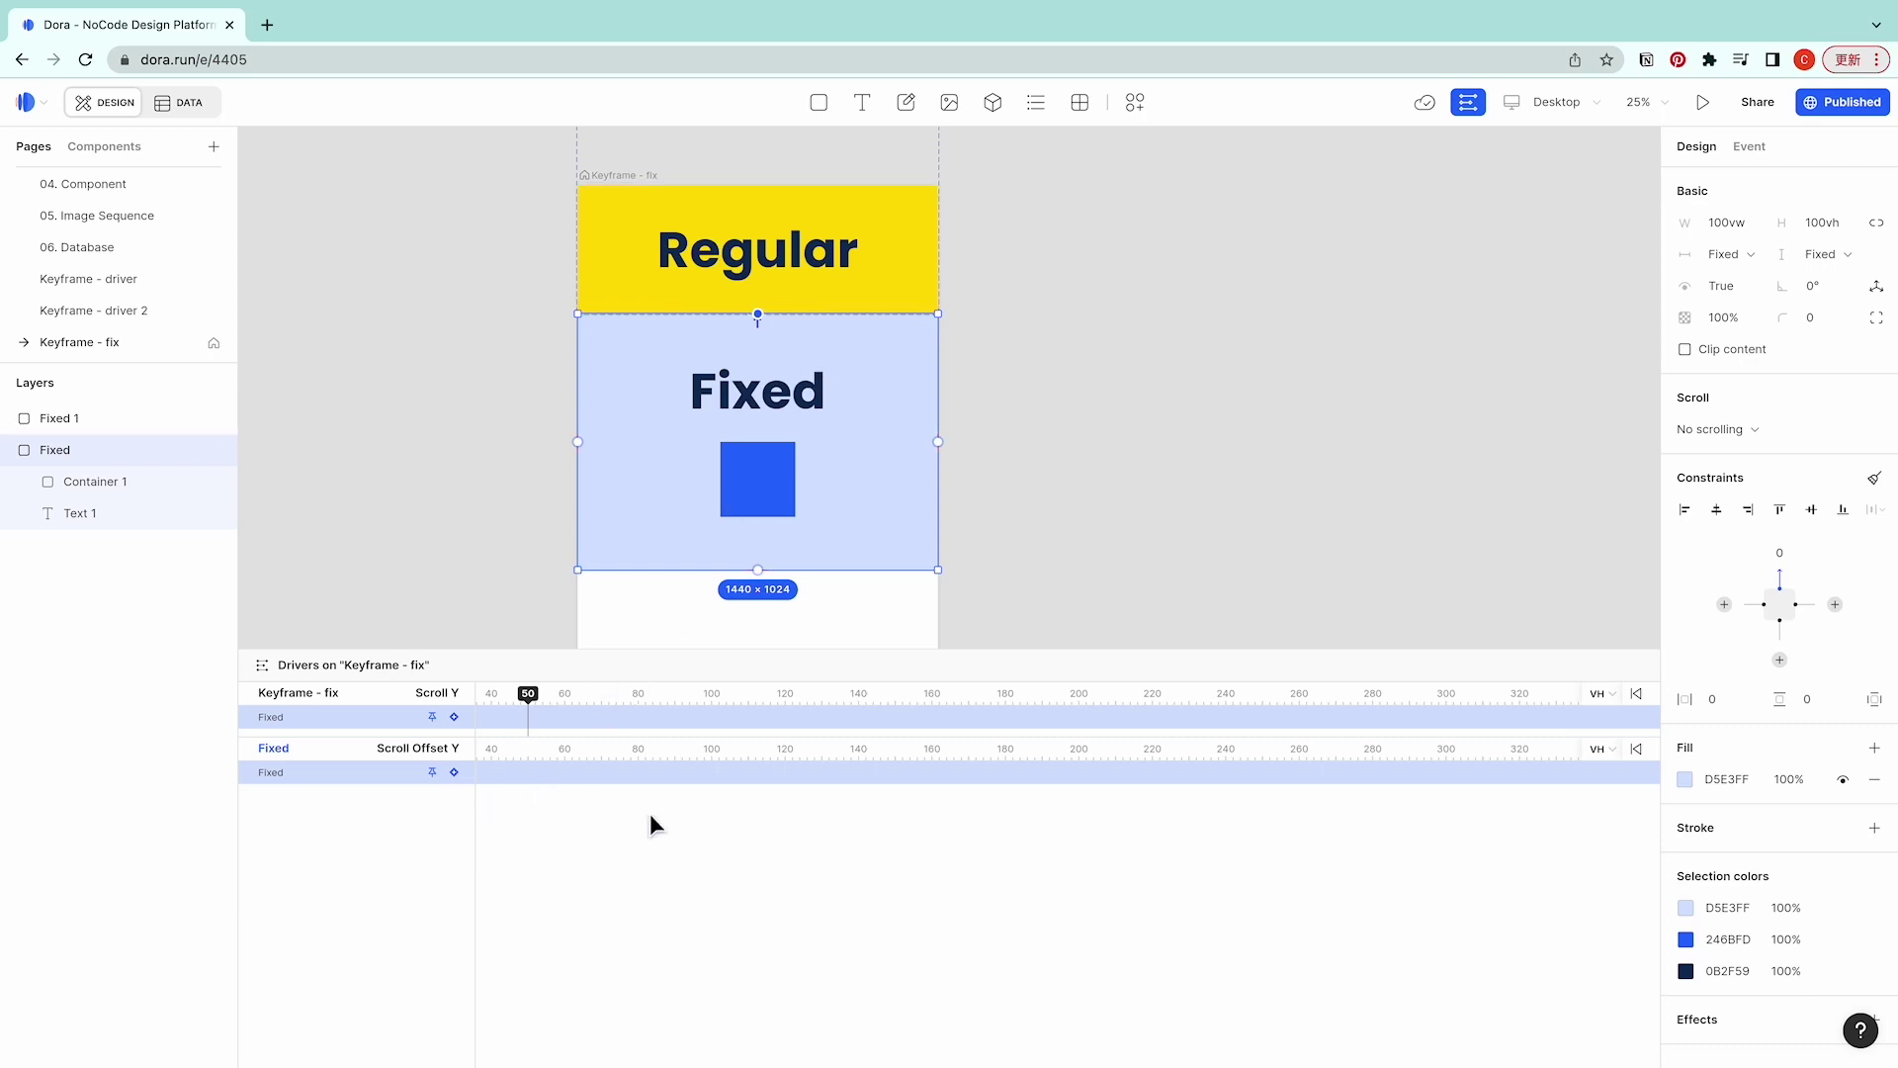
scroll(843, 796, "left", 3)
left_click(1030, 753)
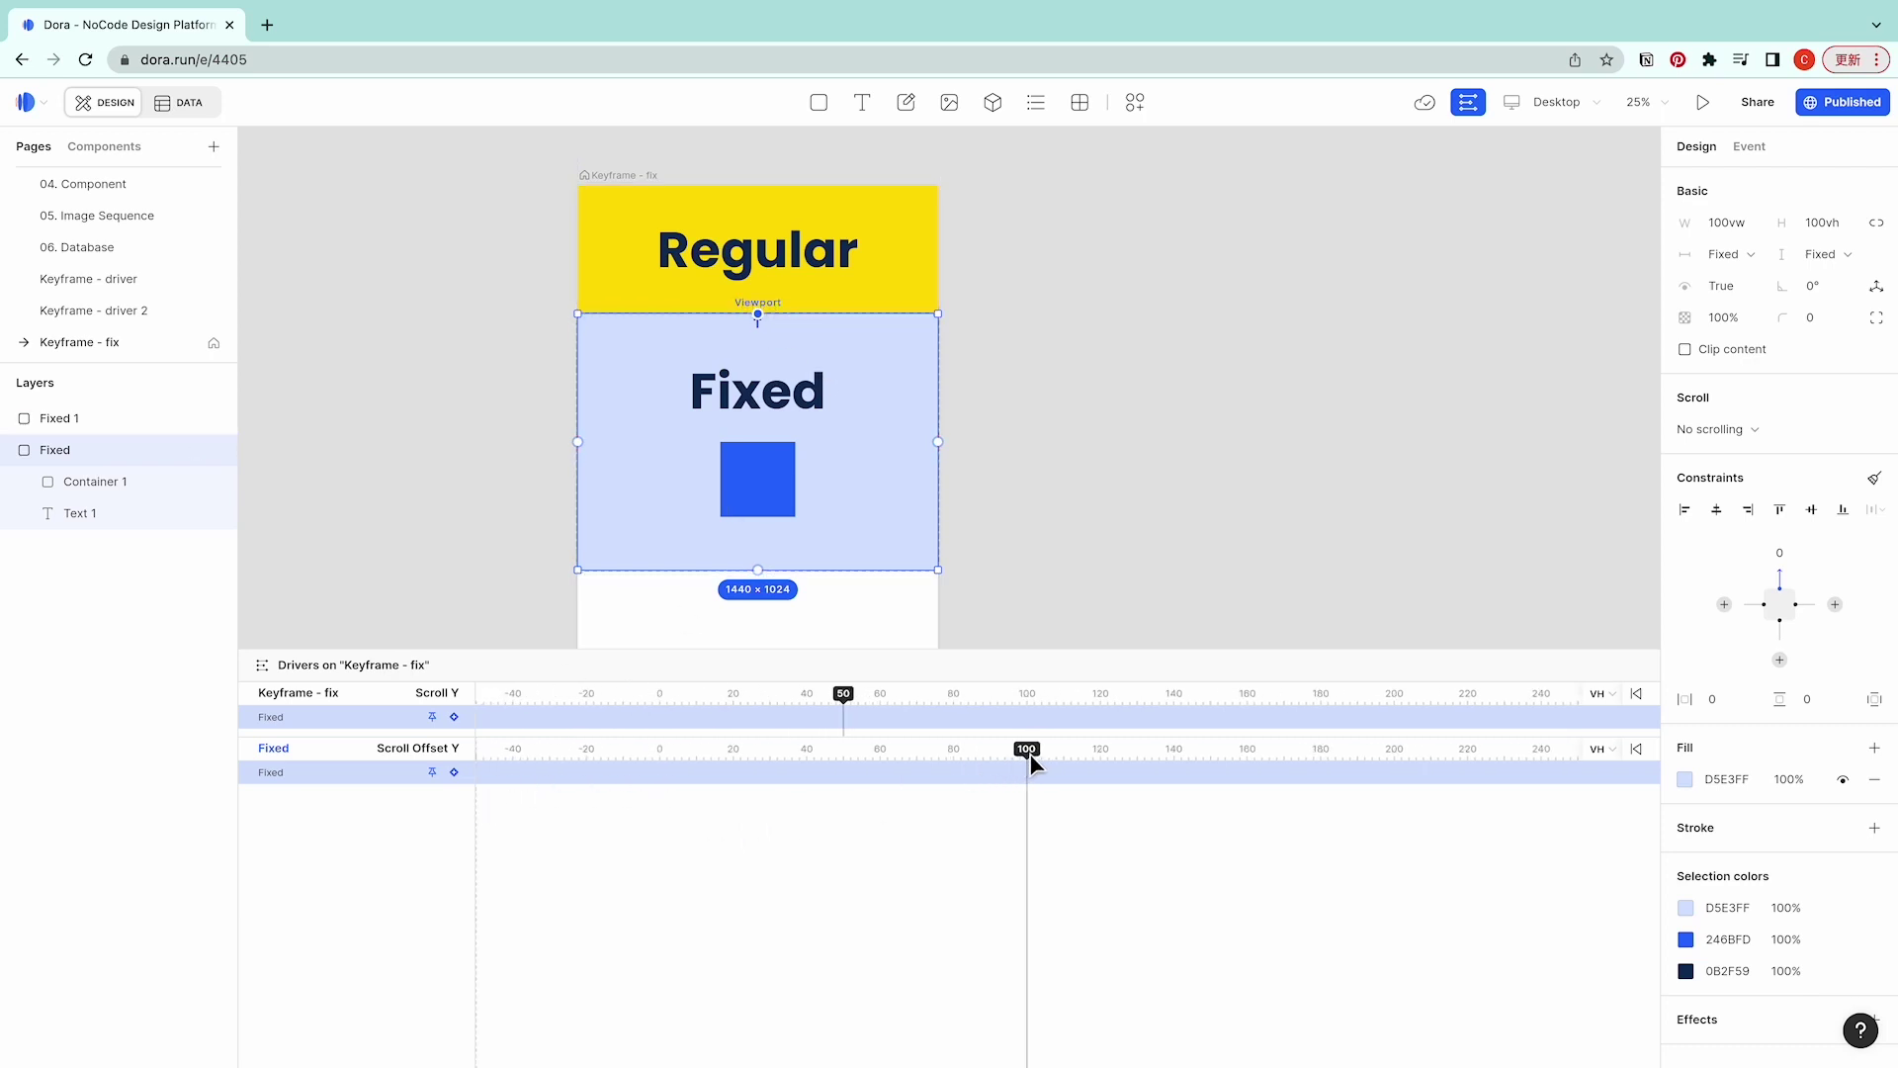
left_click(433, 779)
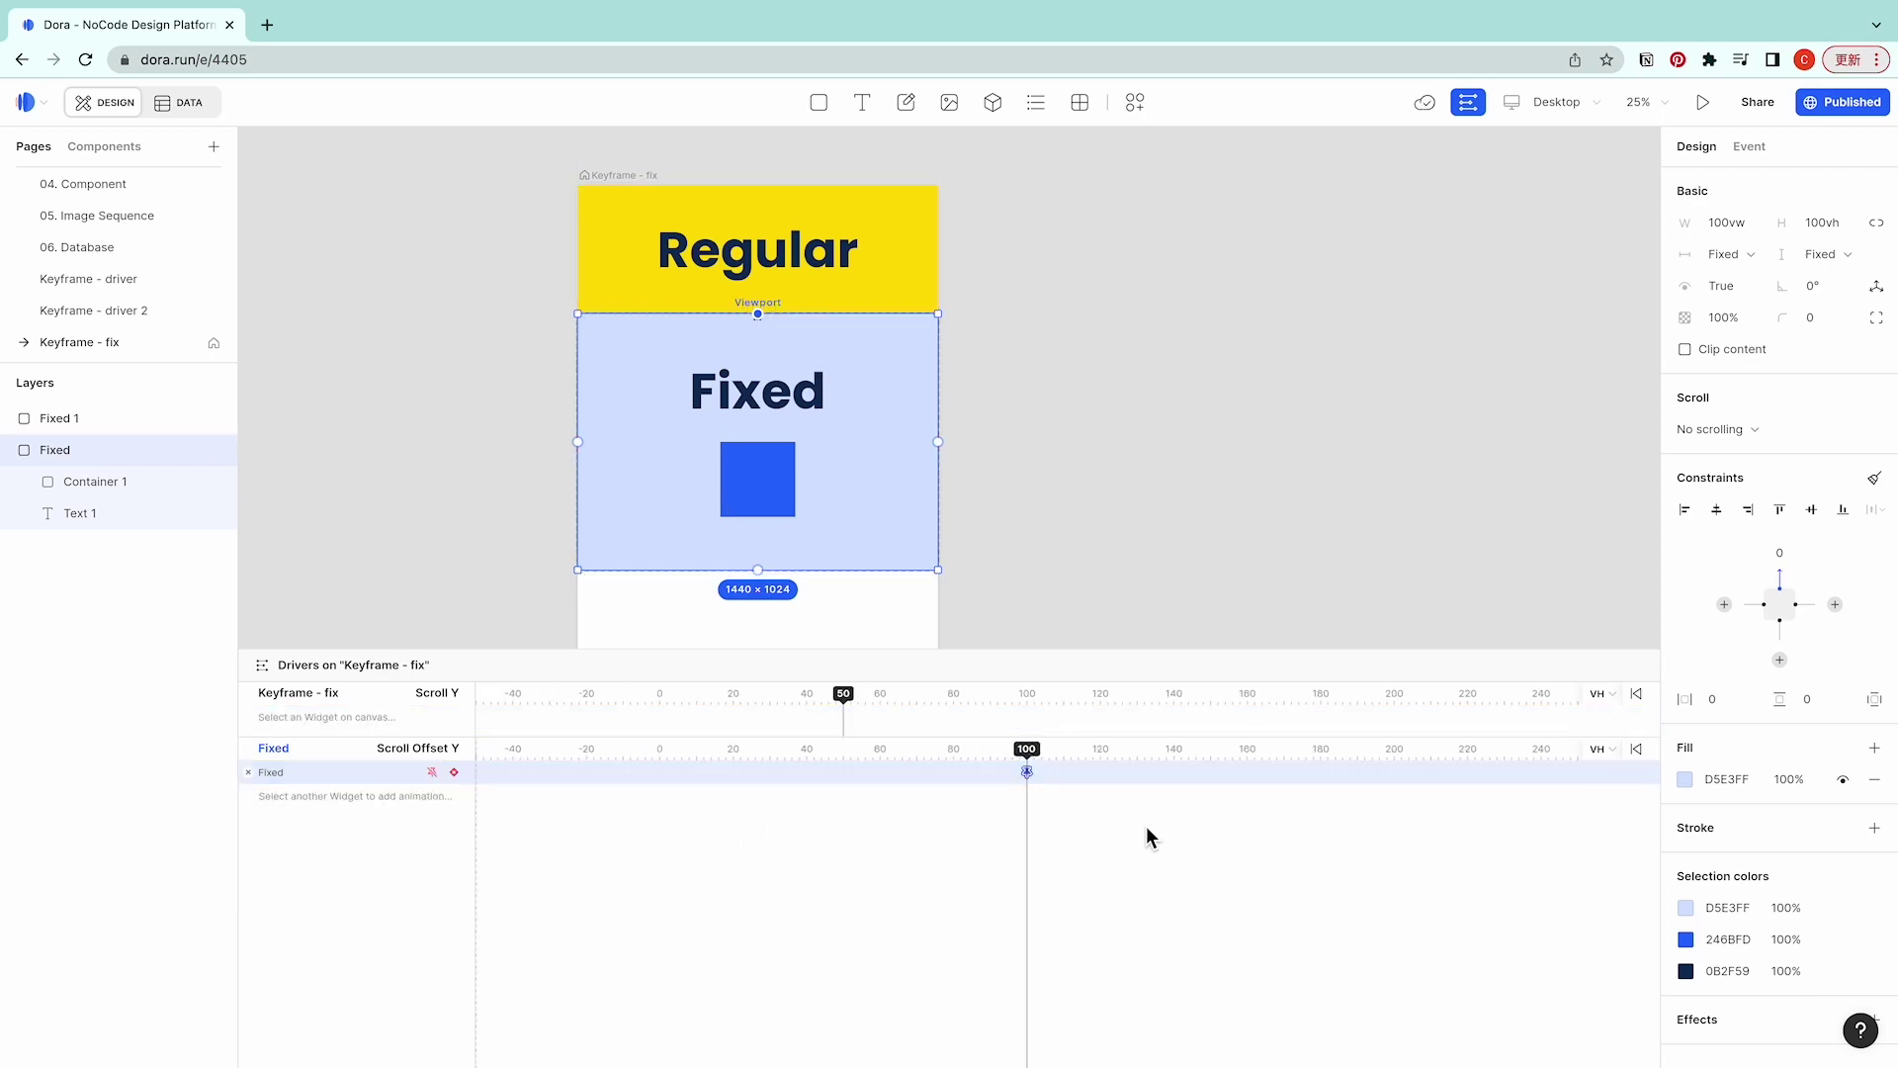
Add a second Fixed keyframe at offset 200 with its top constraint released, then select the inner square.
left_click_drag(1032, 755, 1398, 769)
scroll(1275, 444, "down", 5)
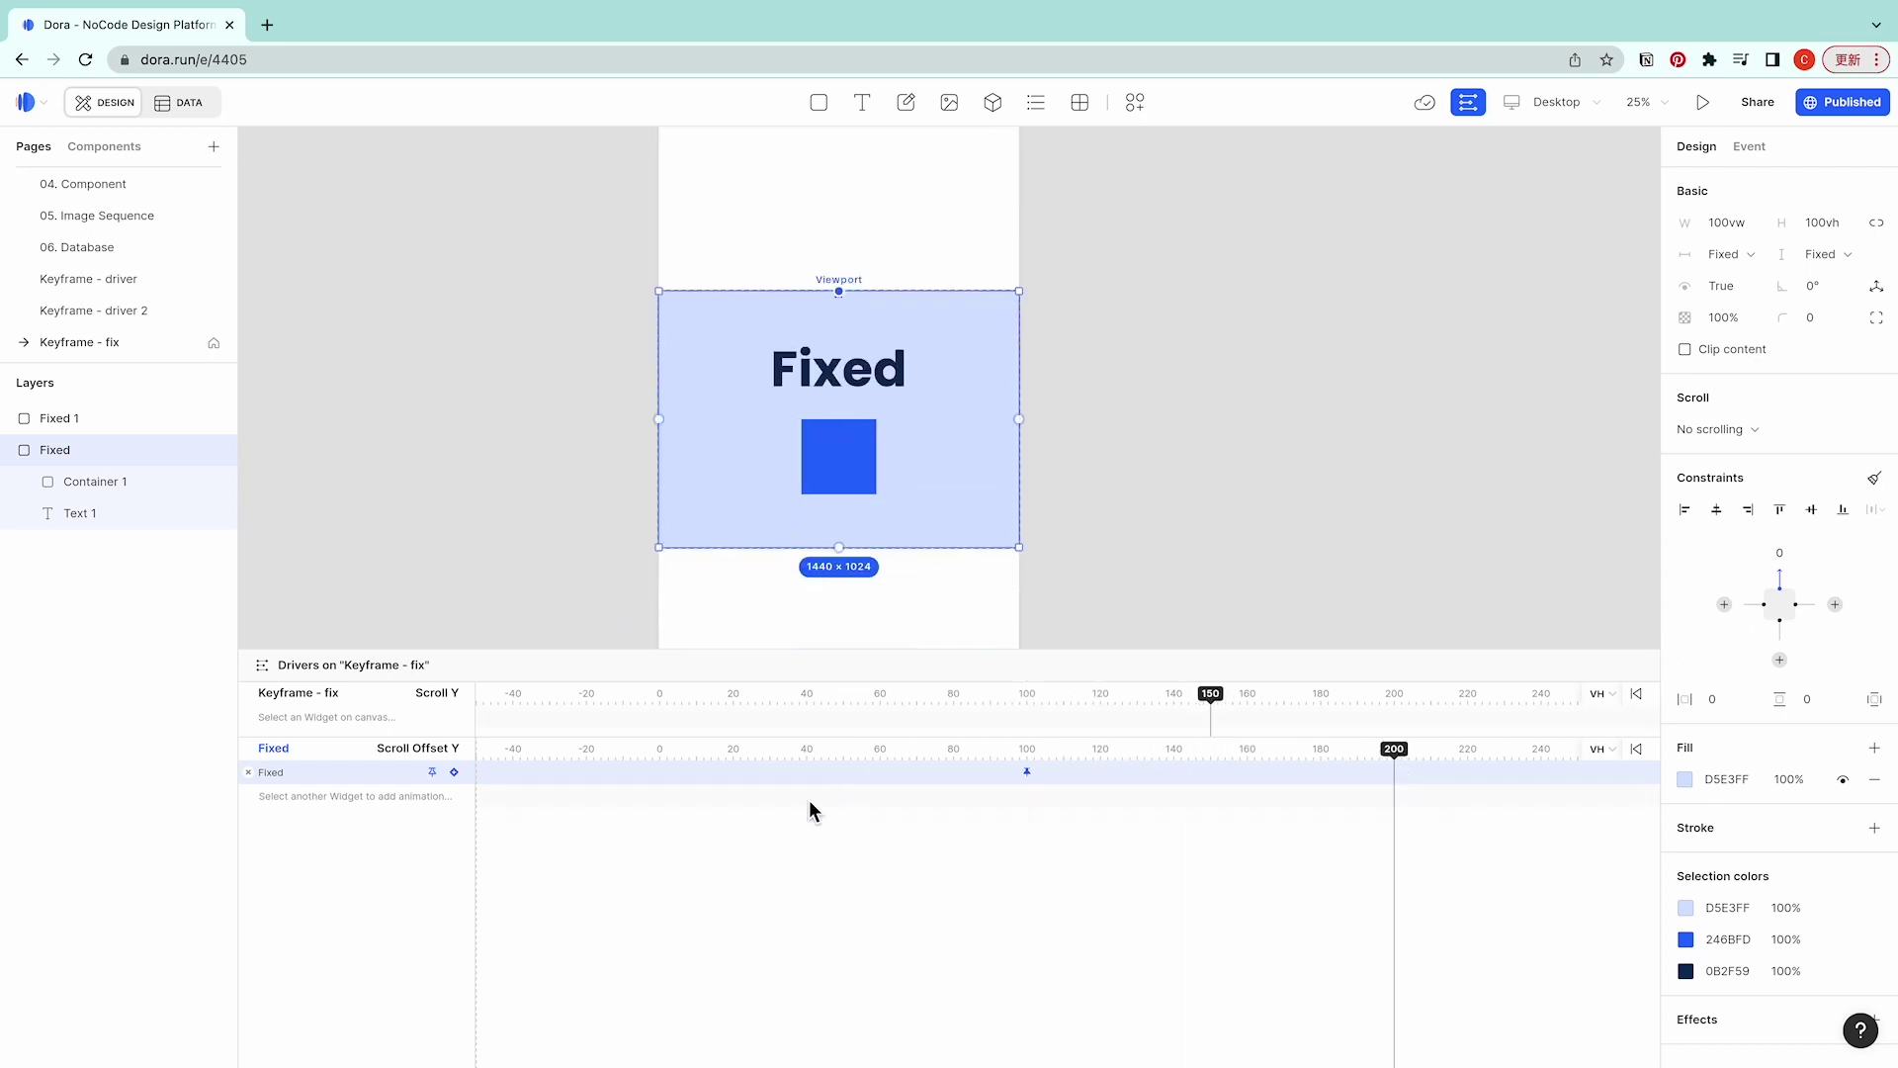
left_click(455, 772)
left_click(435, 775)
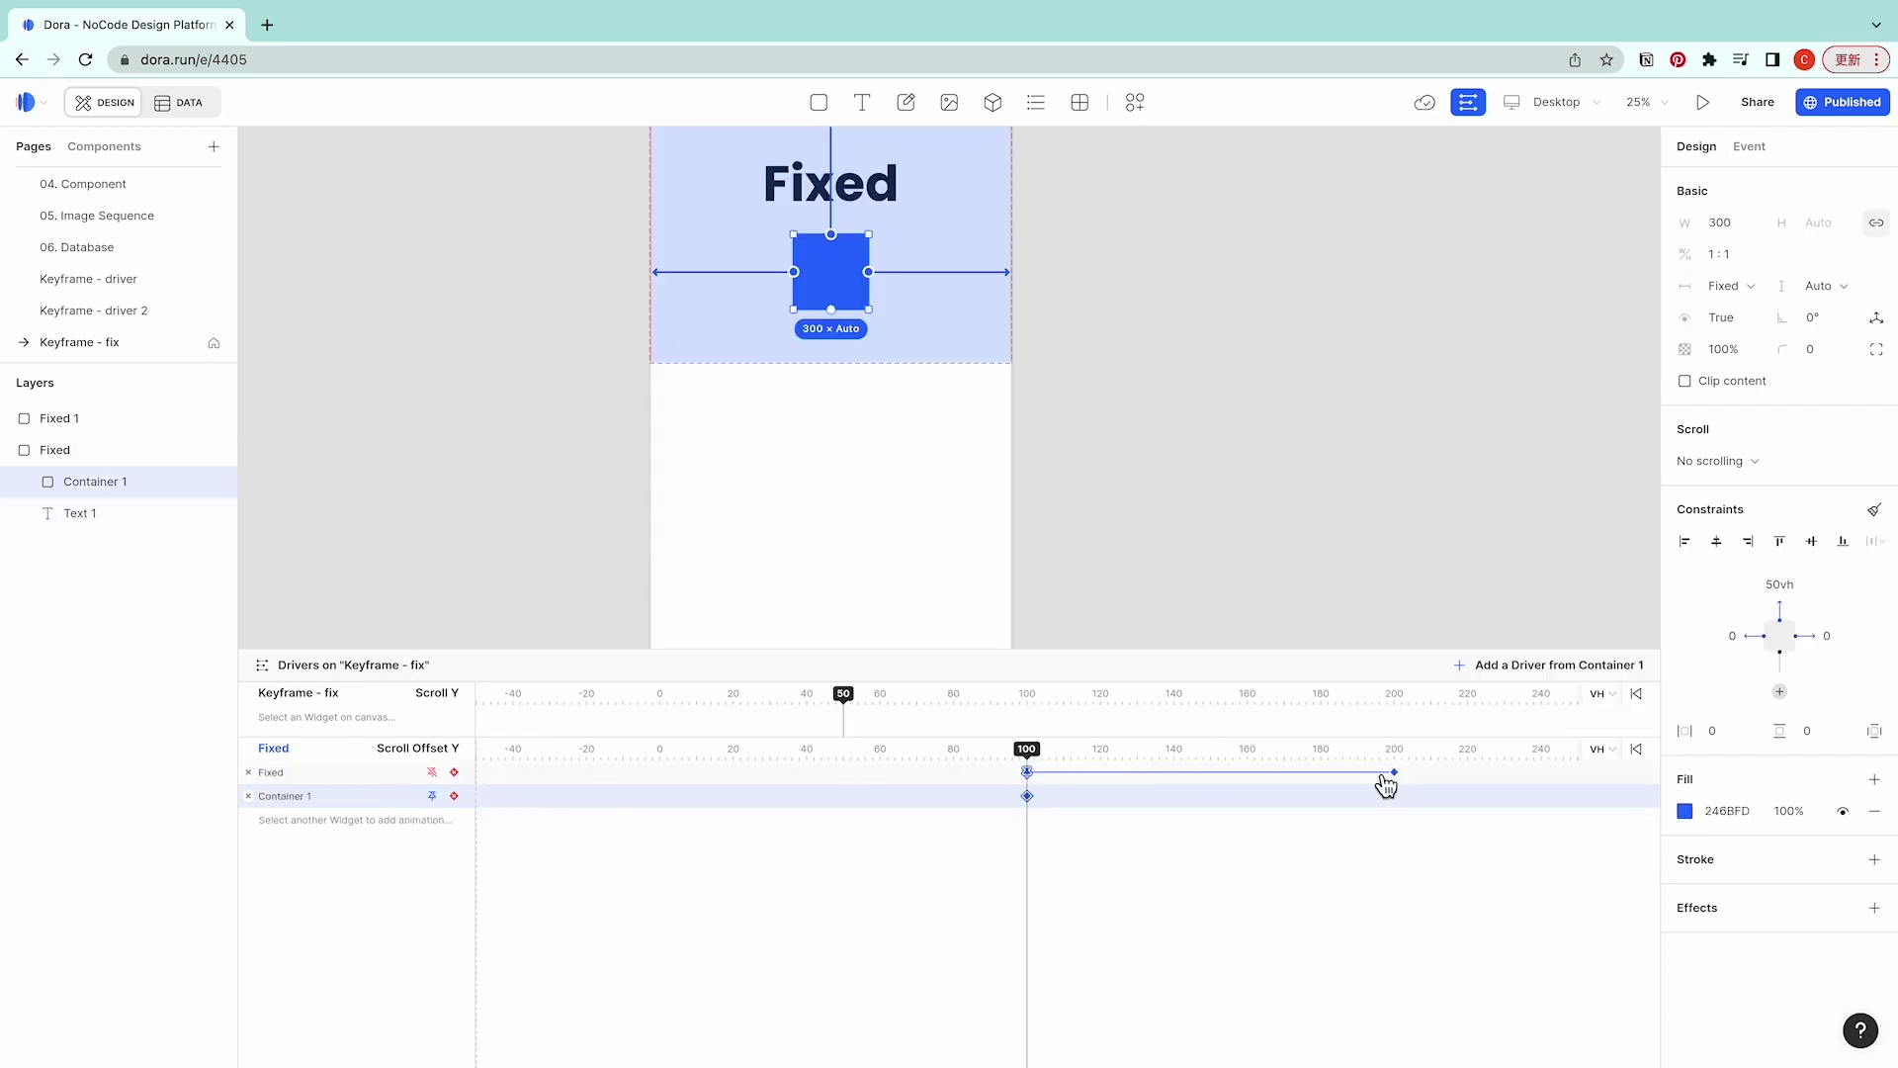
left_click(1395, 760)
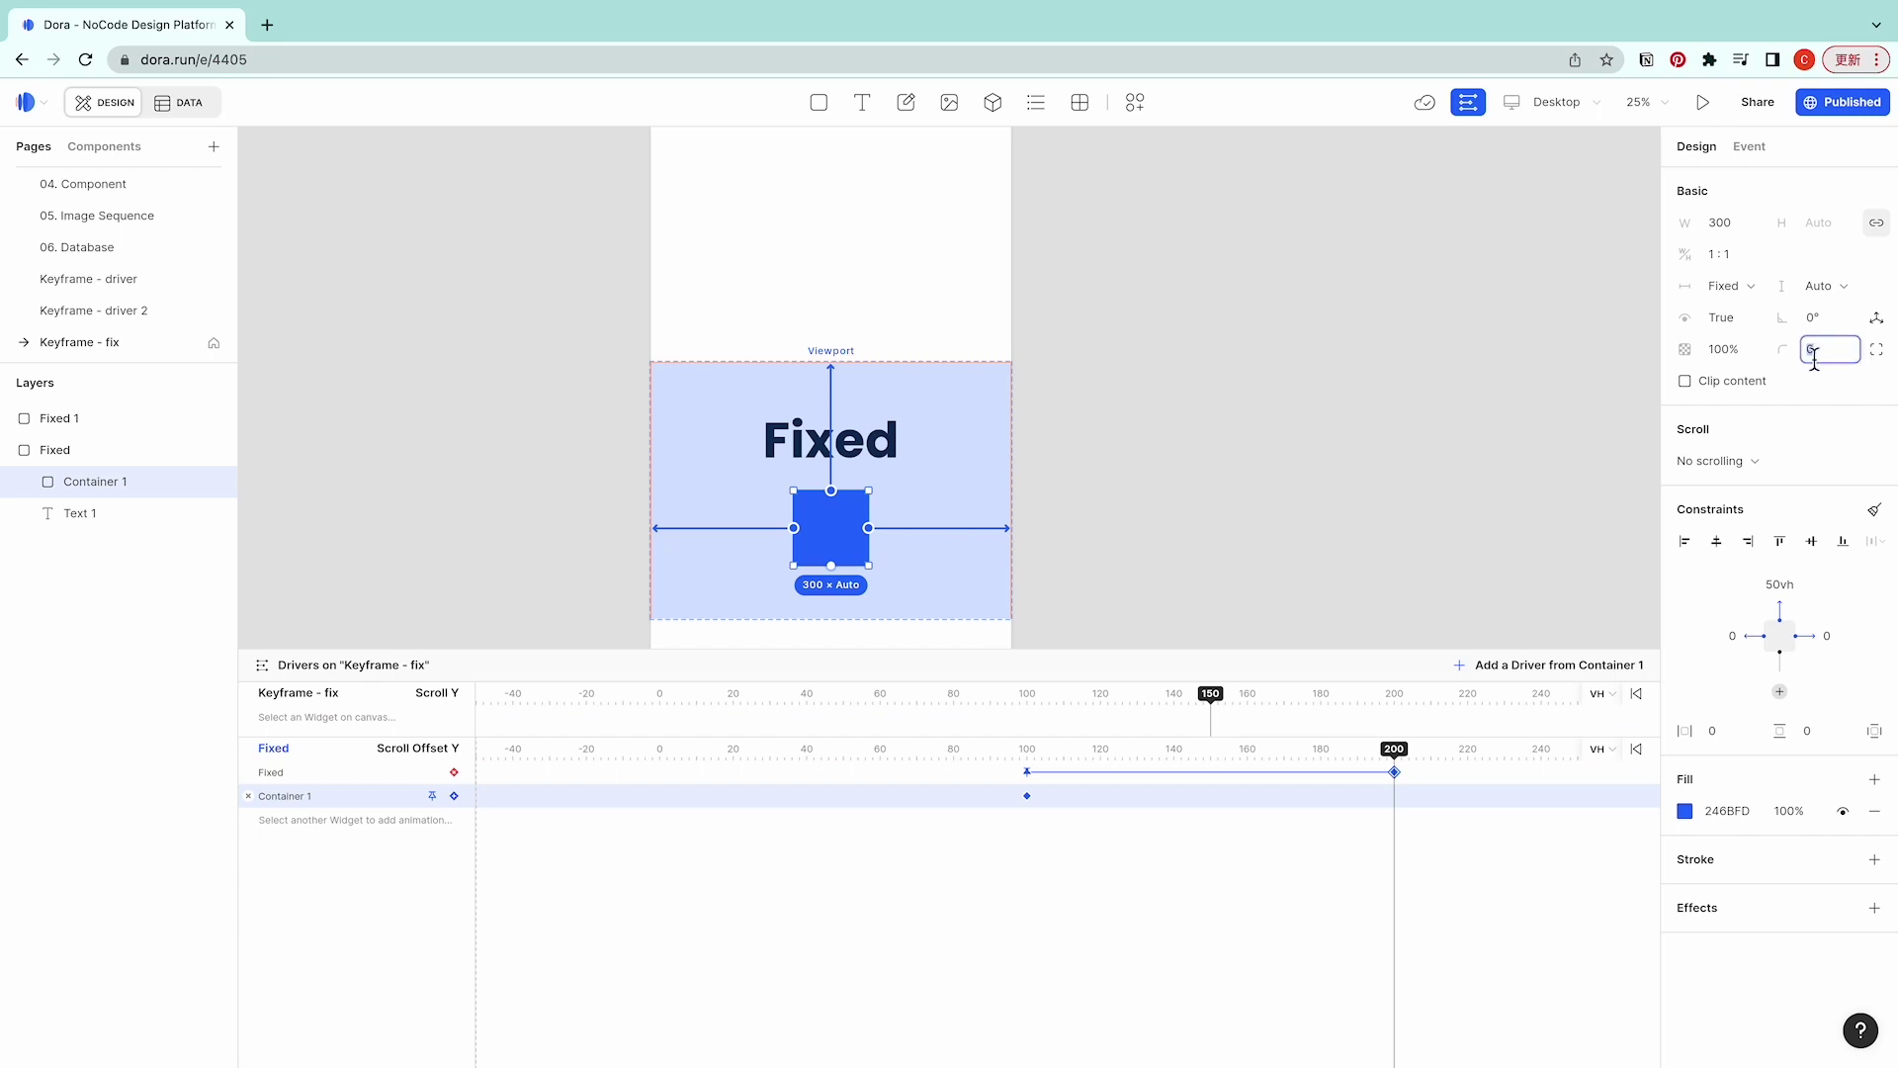
Confirm the 150 corner radius to make the circle, then preview the page at scroll position 0.
key("Return")
left_click(1445, 436)
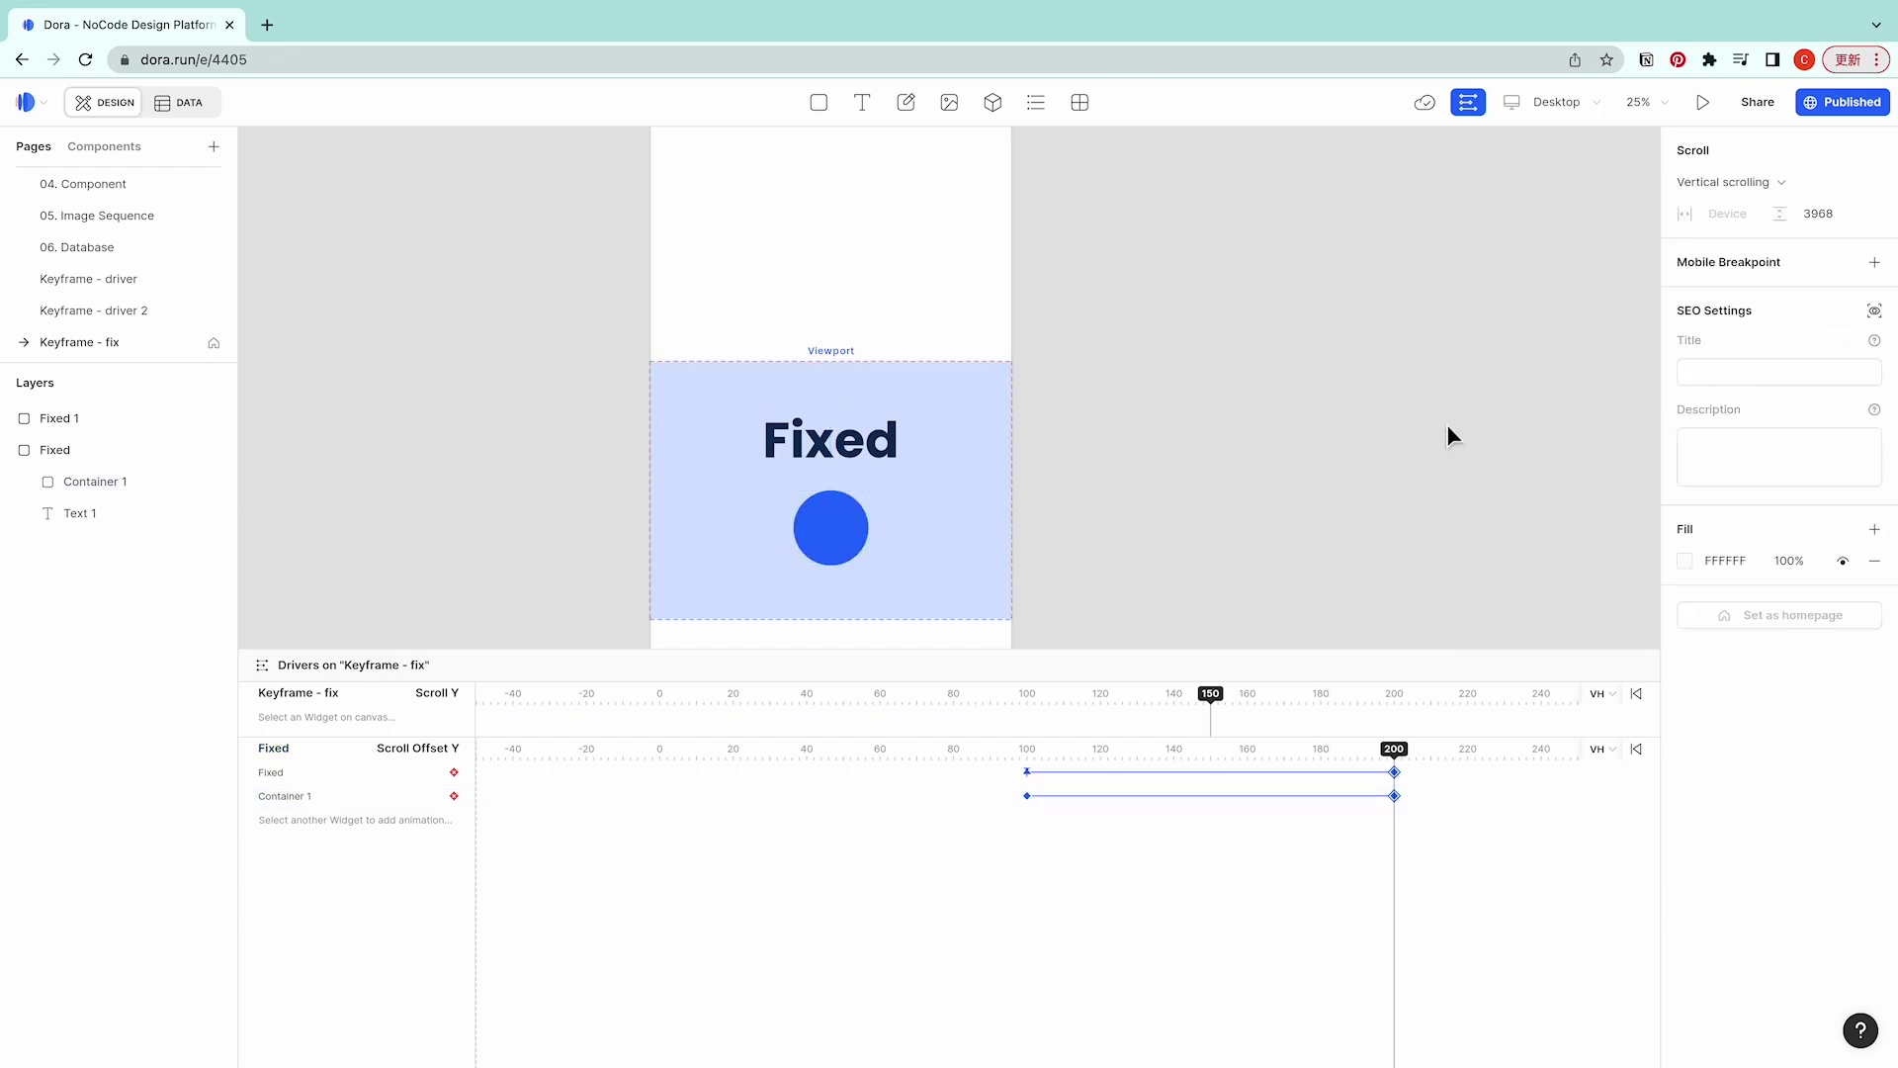
scroll(1448, 435, "down", 3)
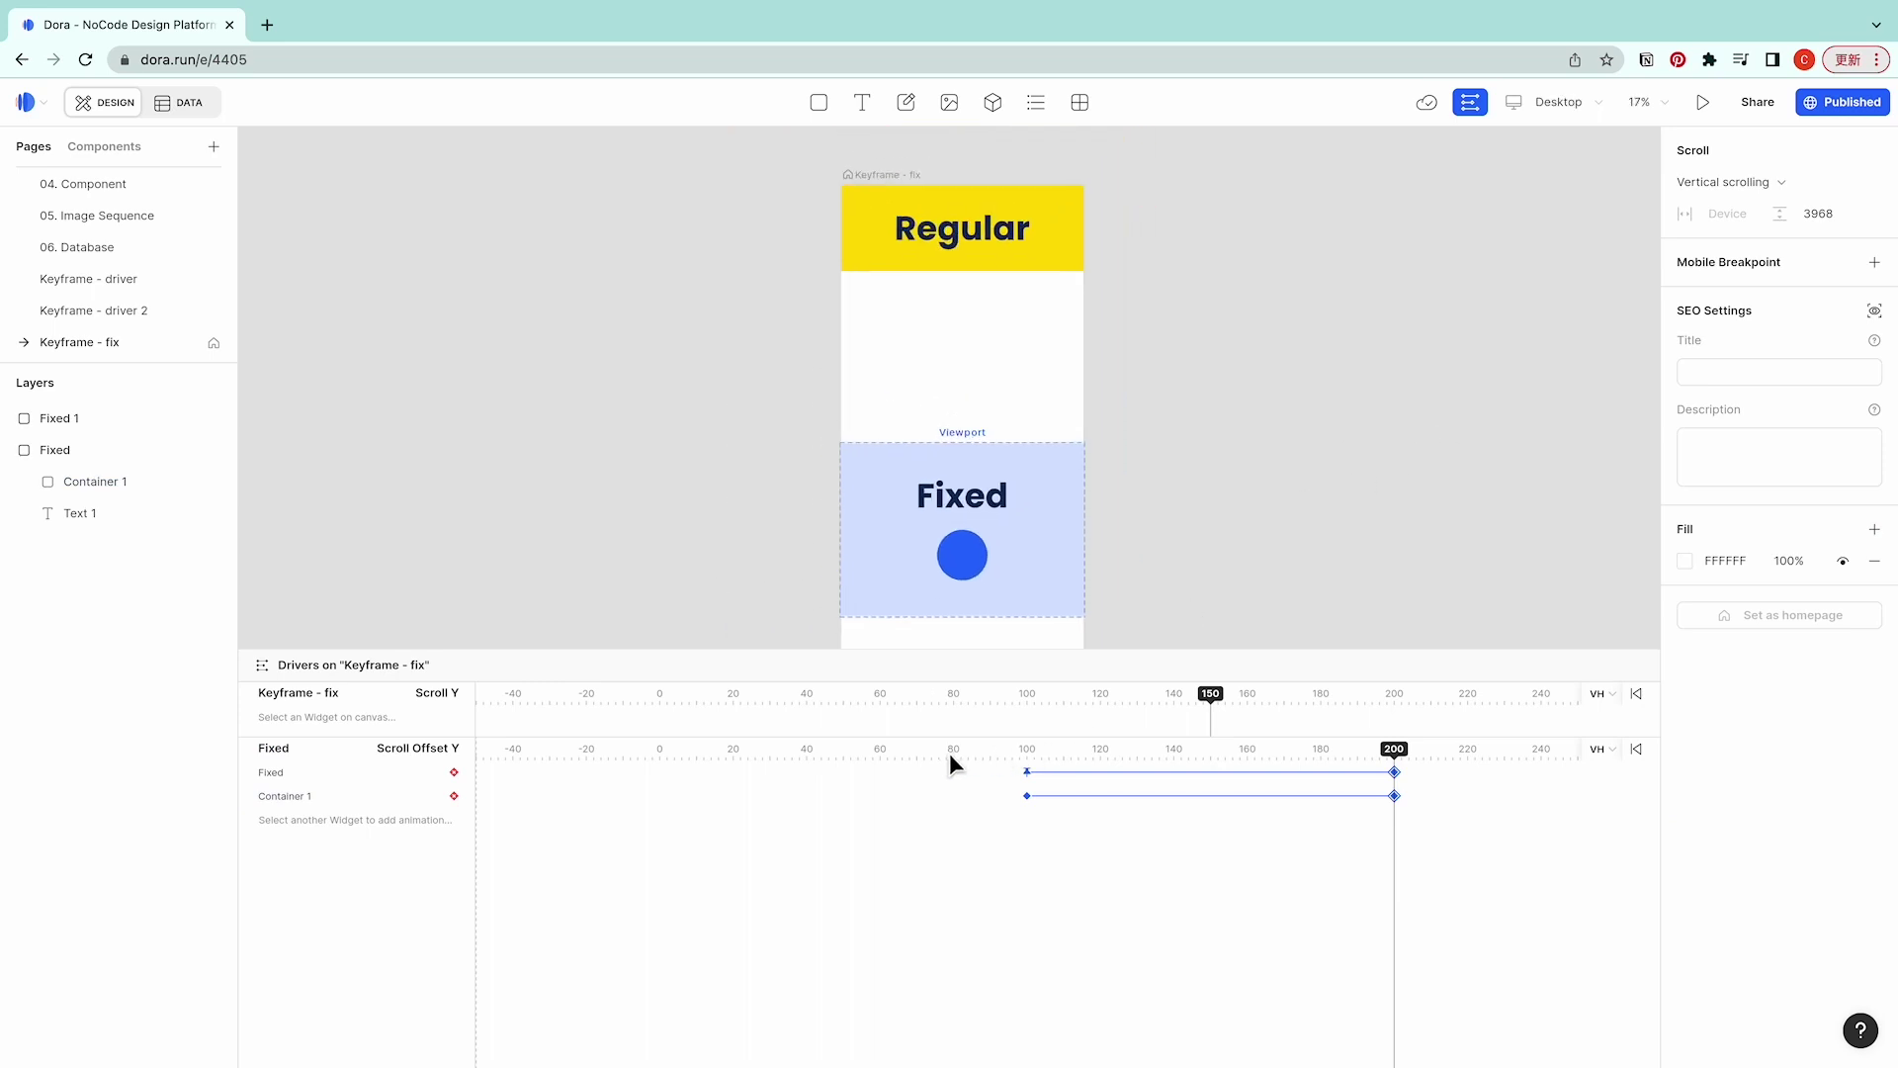
left_click(662, 694)
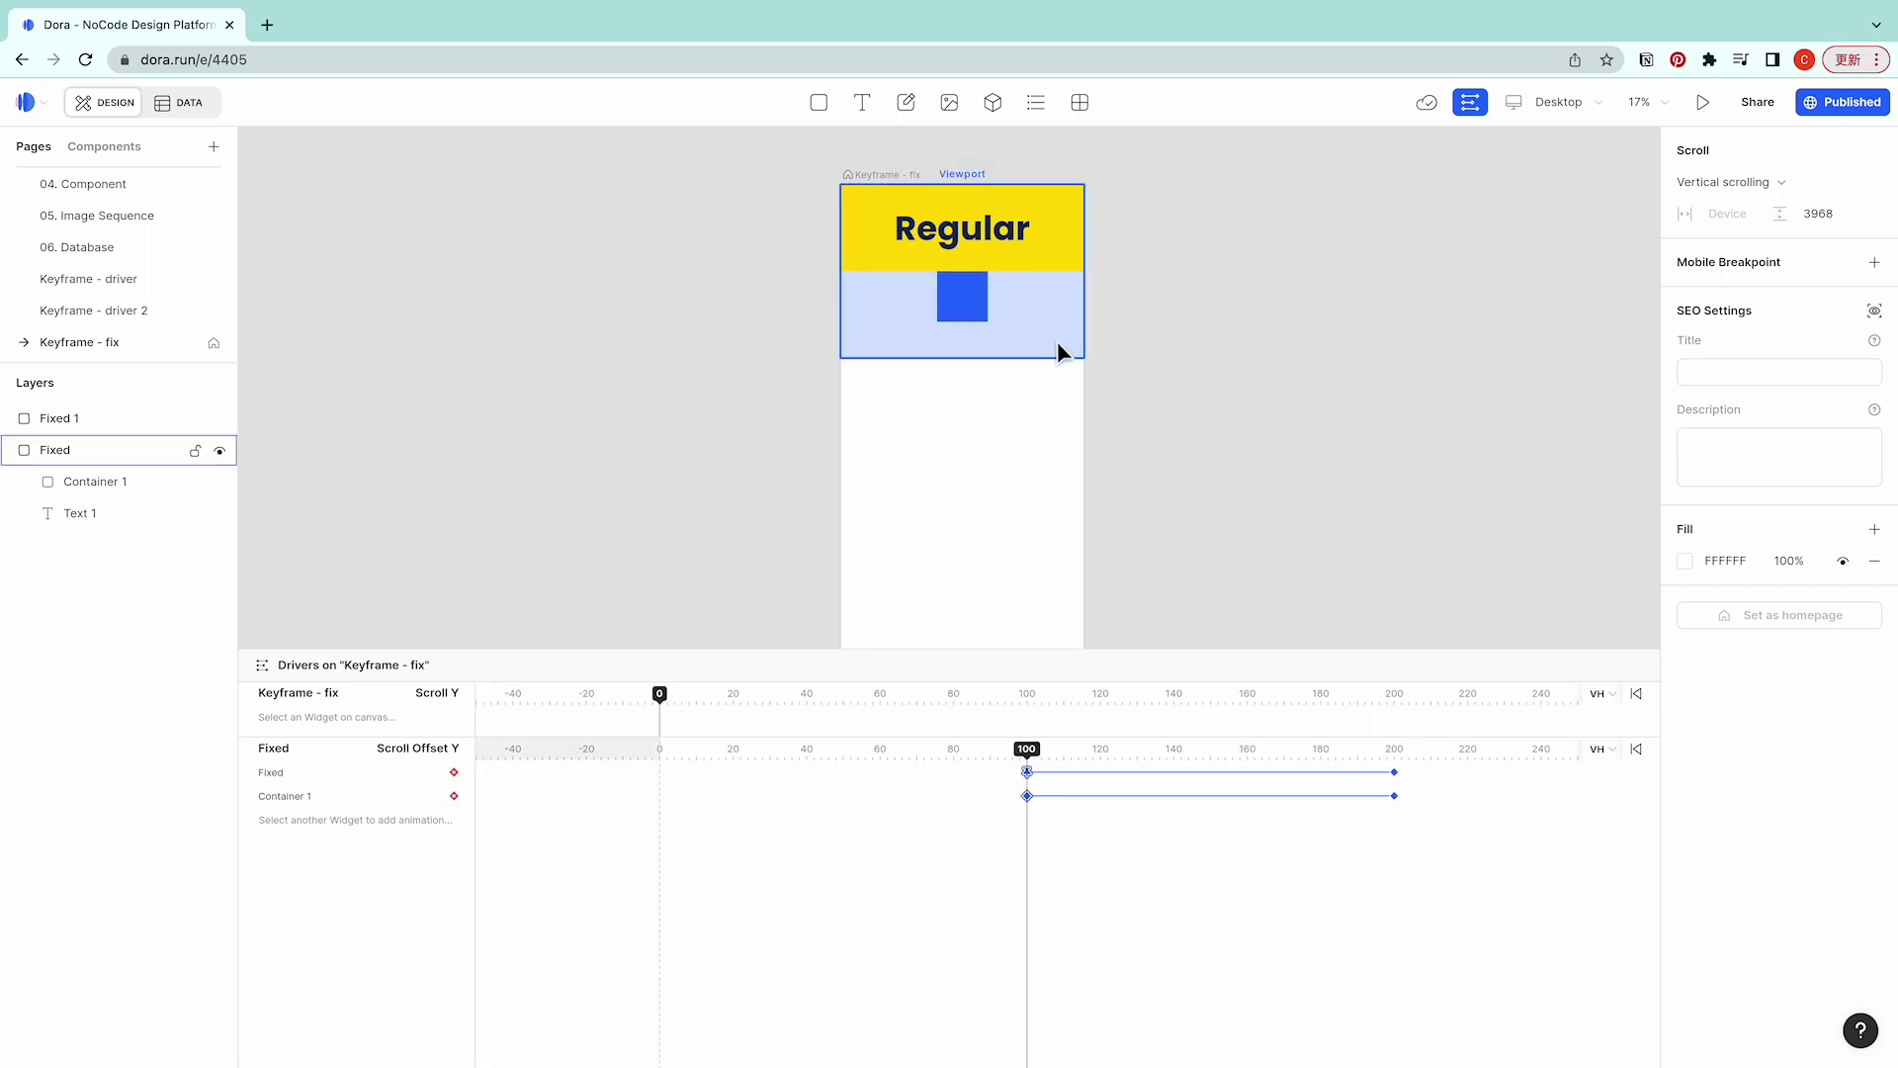
scroll(1014, 795, "up", 5)
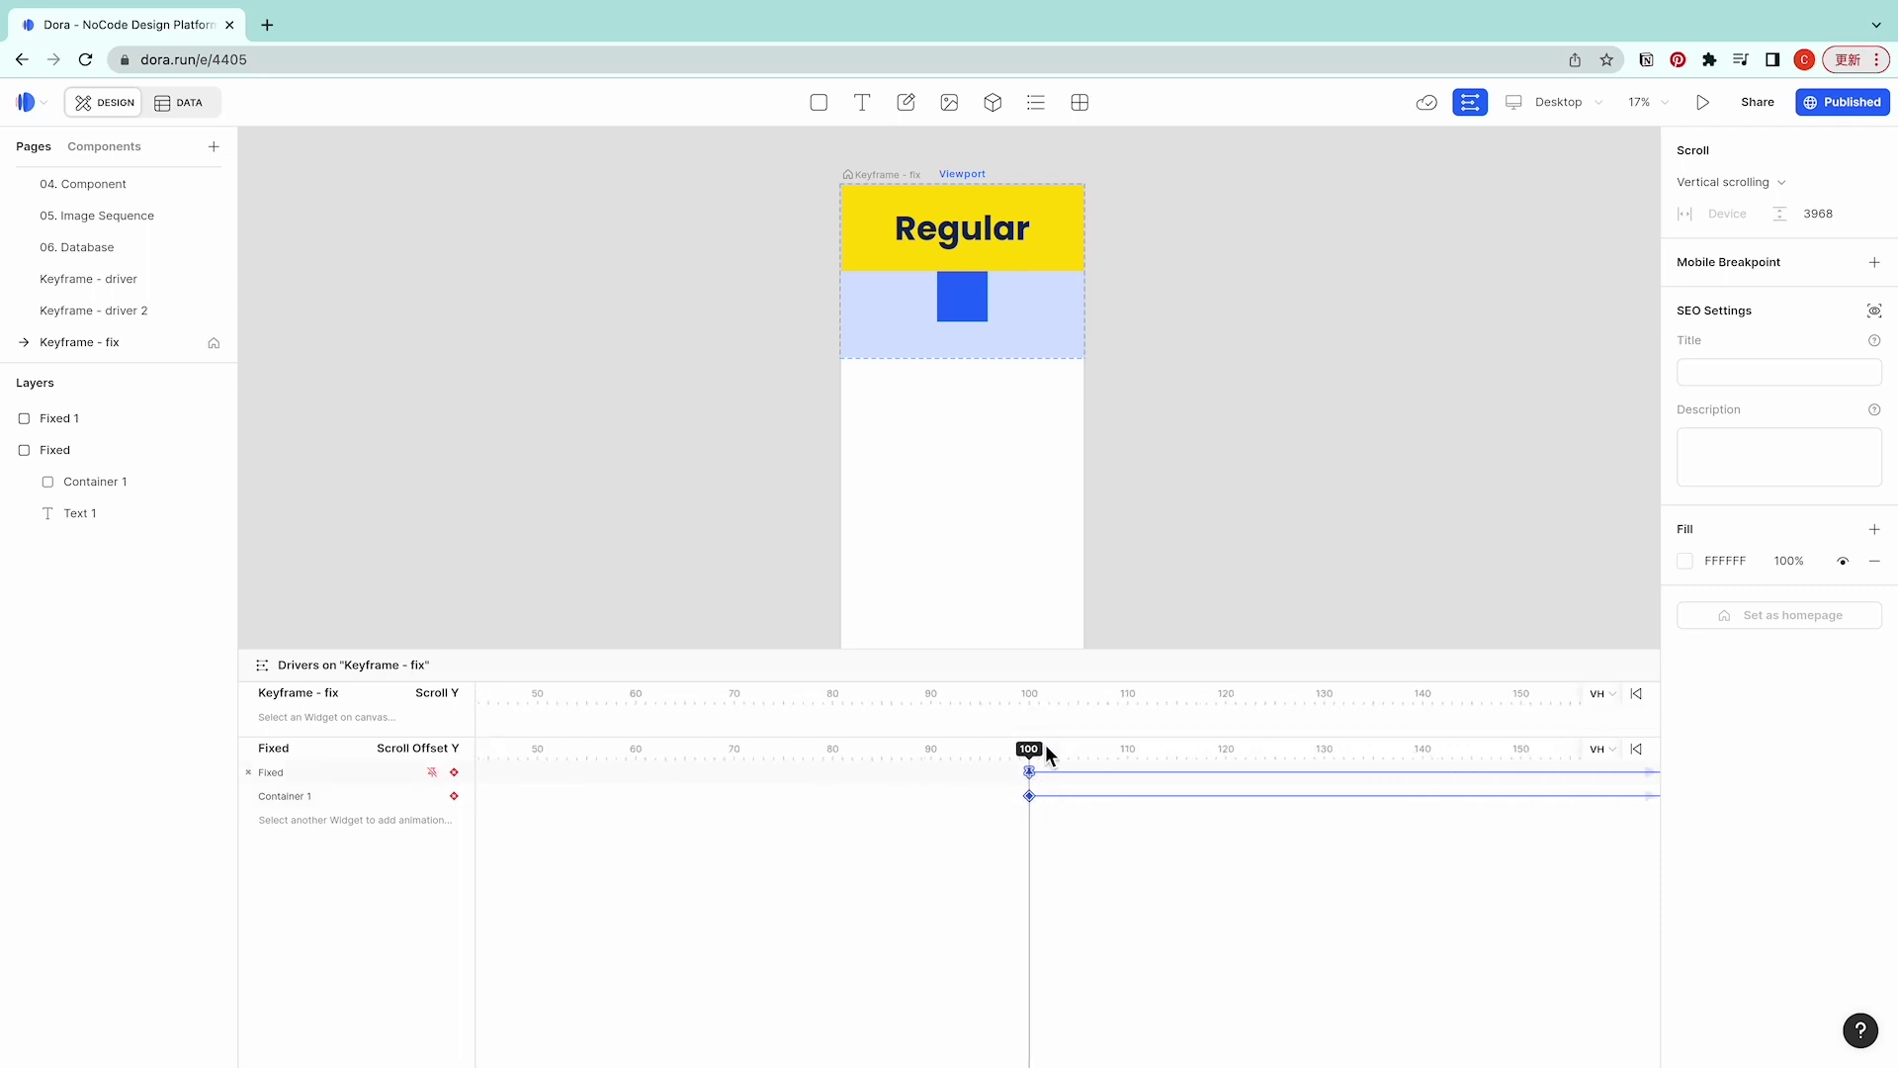
With the Fixed section's top edge anchored to the page, add a Fixed section keyframe at offset 99.
left_click(945, 383)
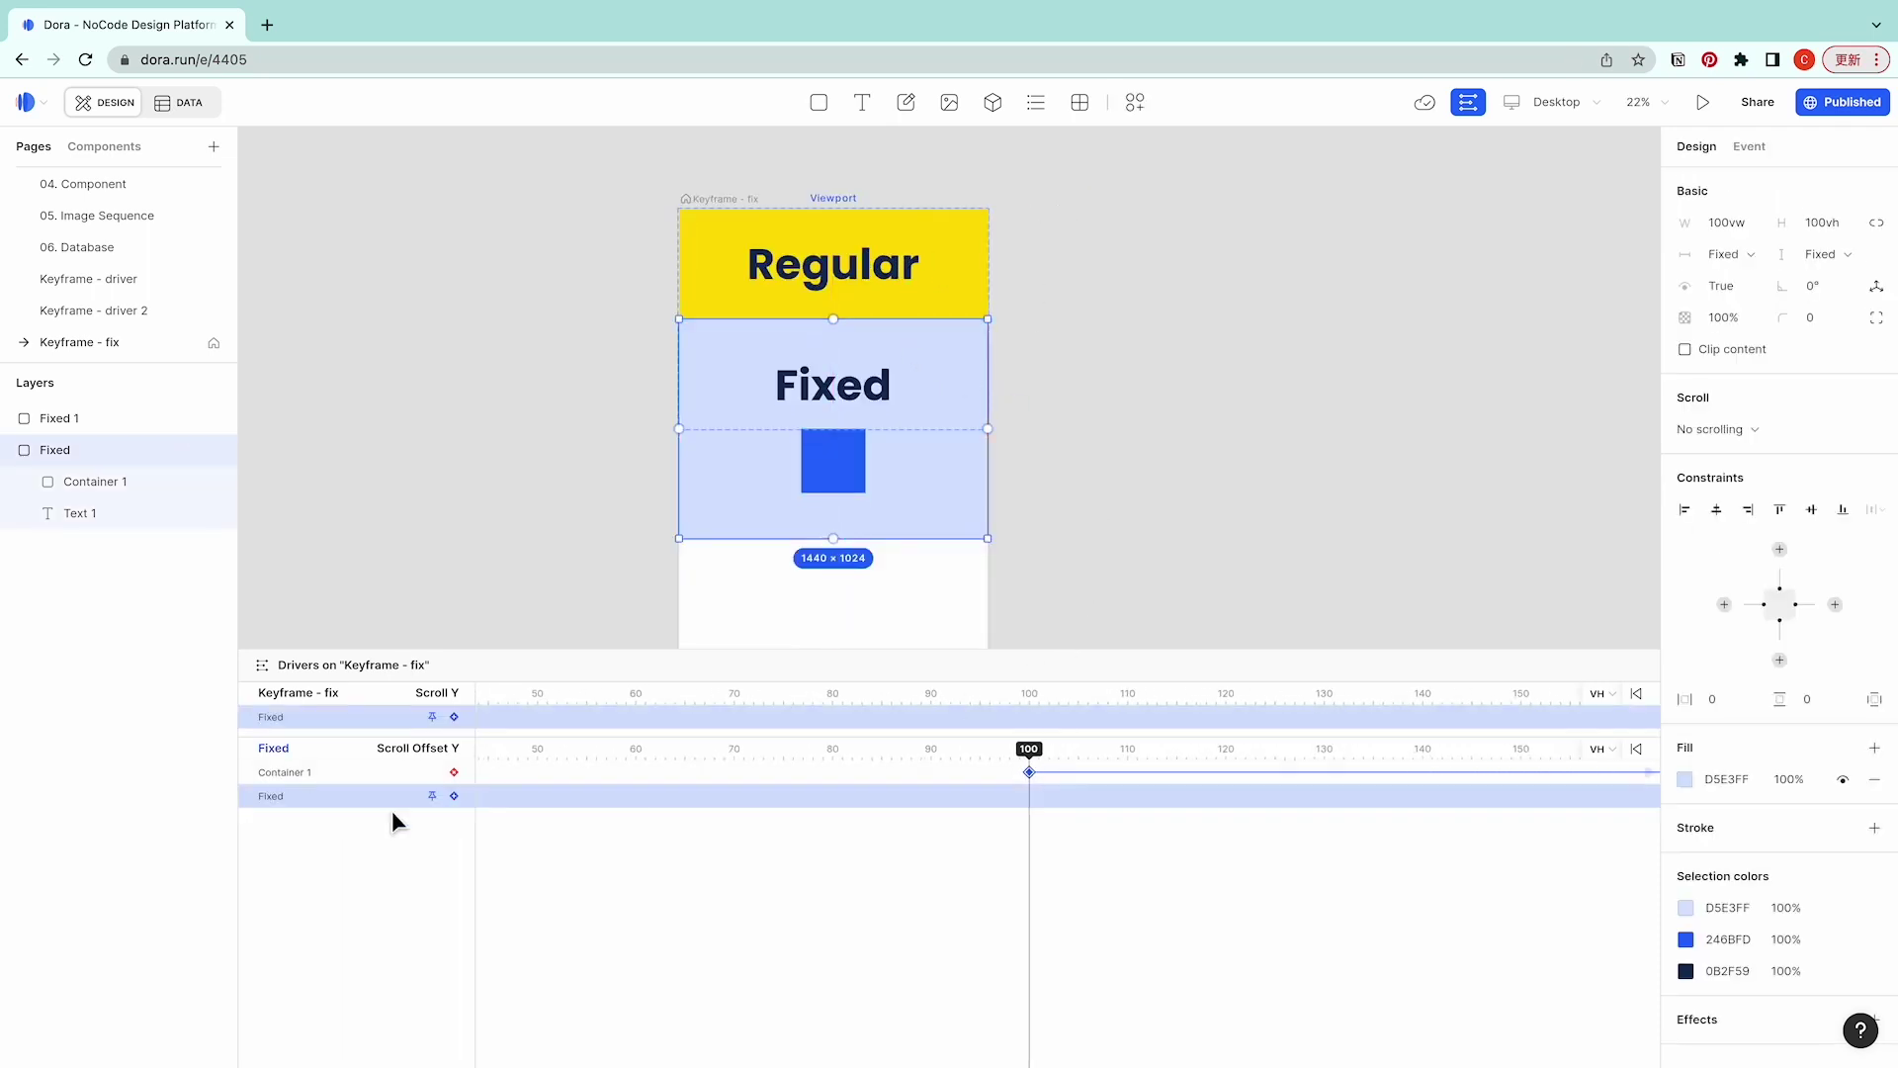
left_click_drag(1029, 750, 1023, 750)
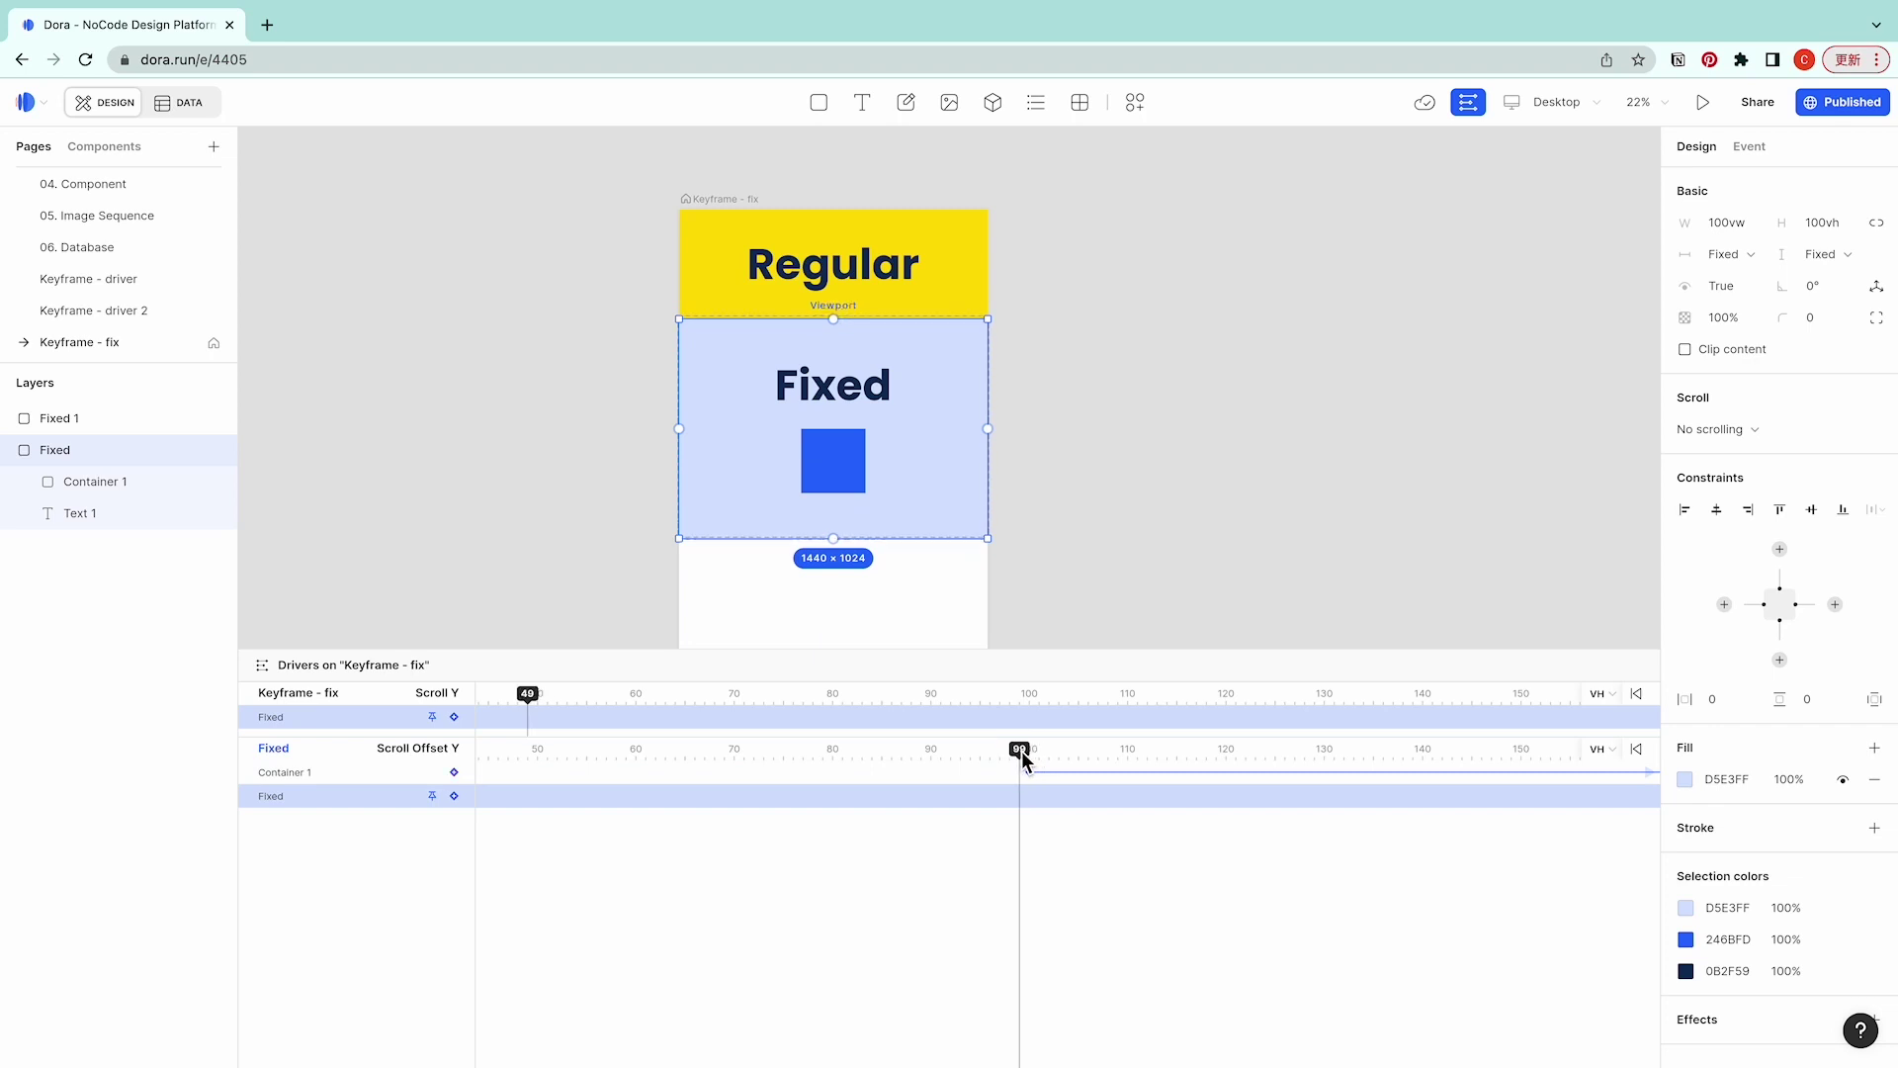
scroll(836, 296, "up", 10)
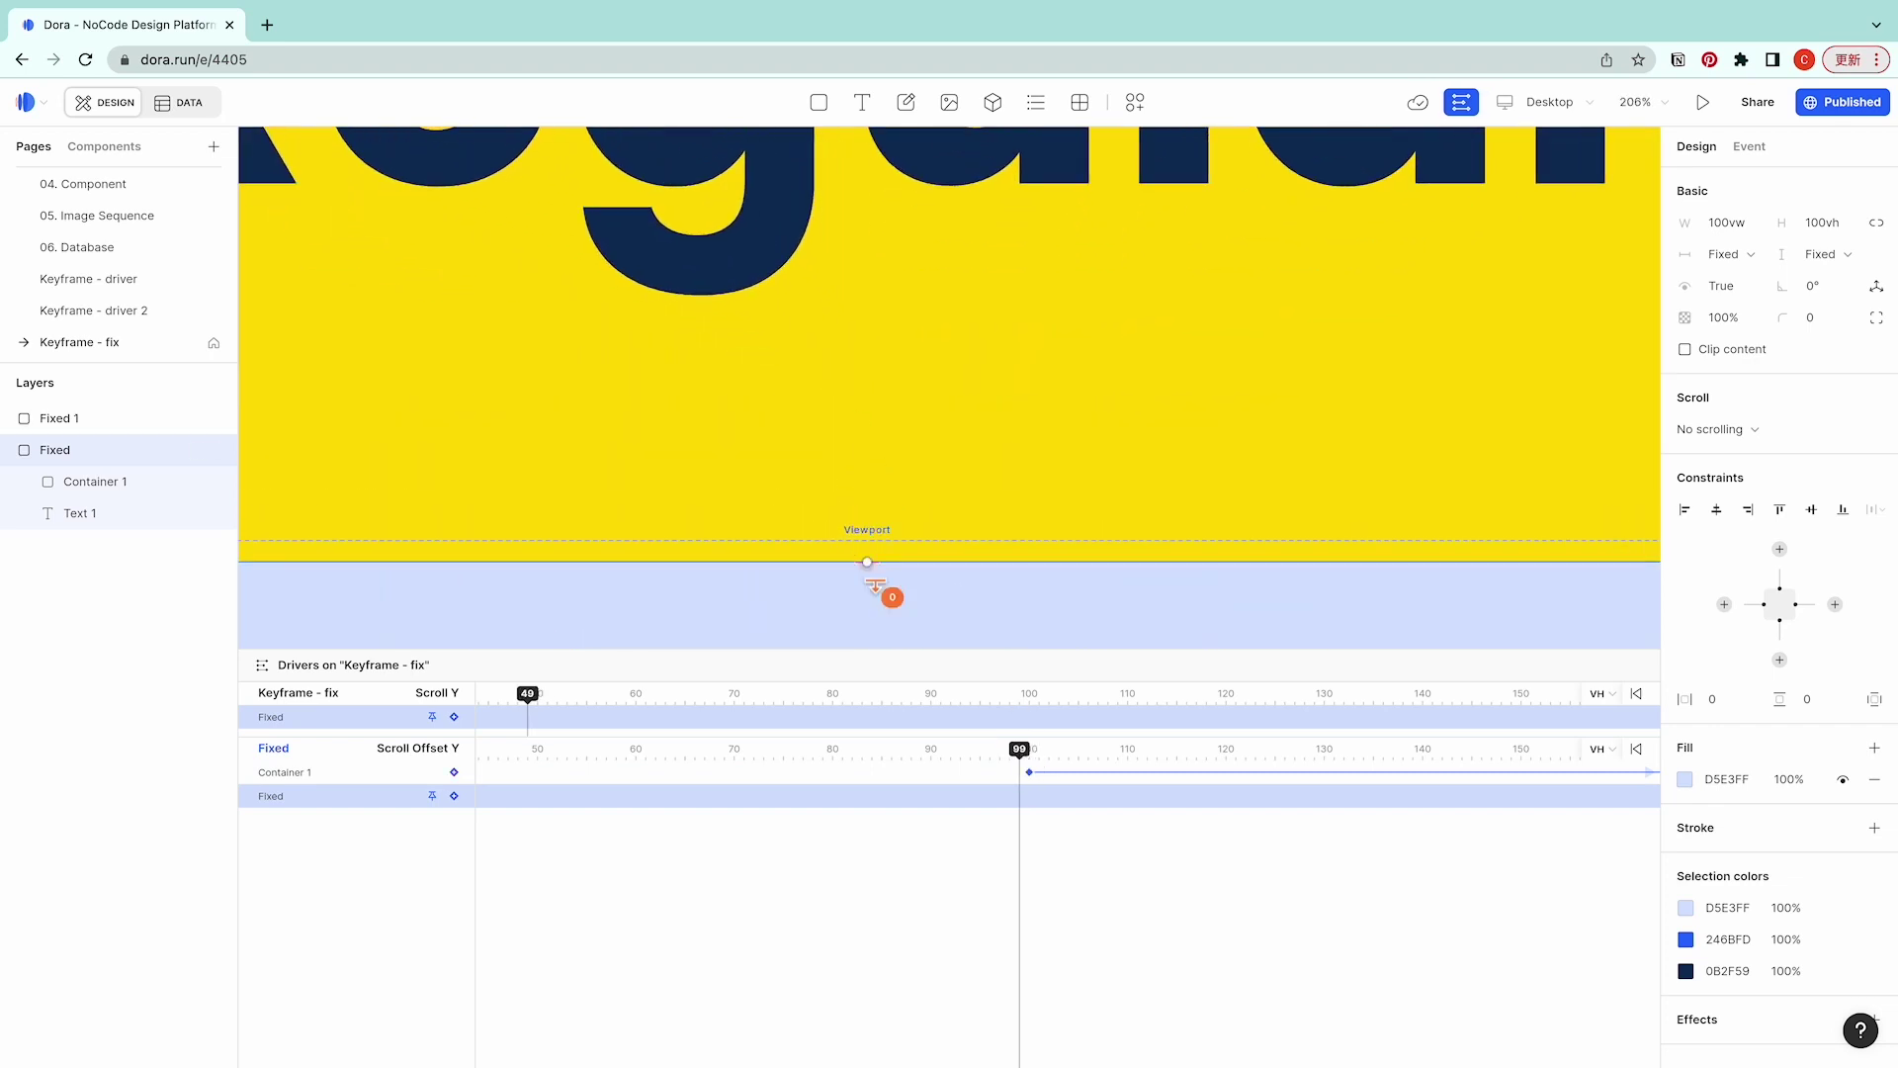
mouse_move(872, 559)
left_mouse_down()
mouse_move(946, 559)
mouse_move(870, 562)
left_mouse_up()
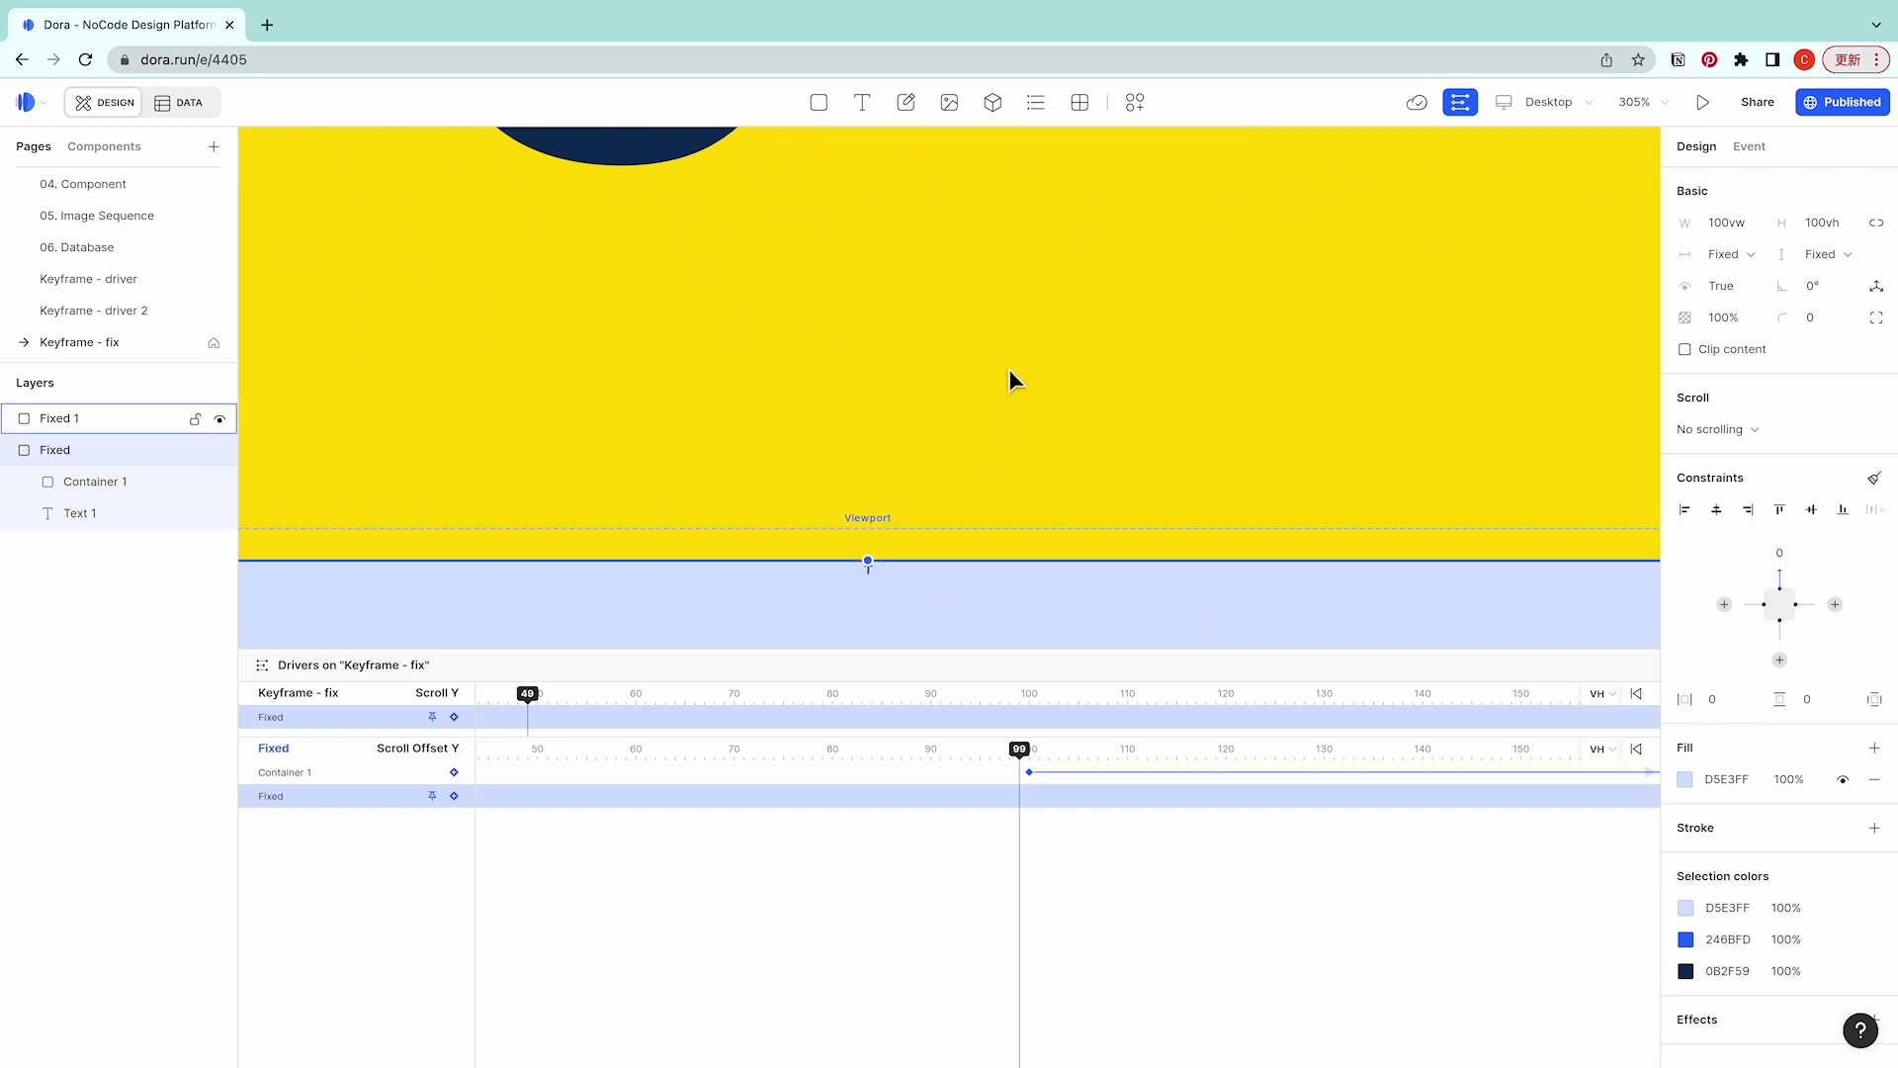
scroll(1008, 370, "down", 10)
scroll(1003, 407, "up", 4)
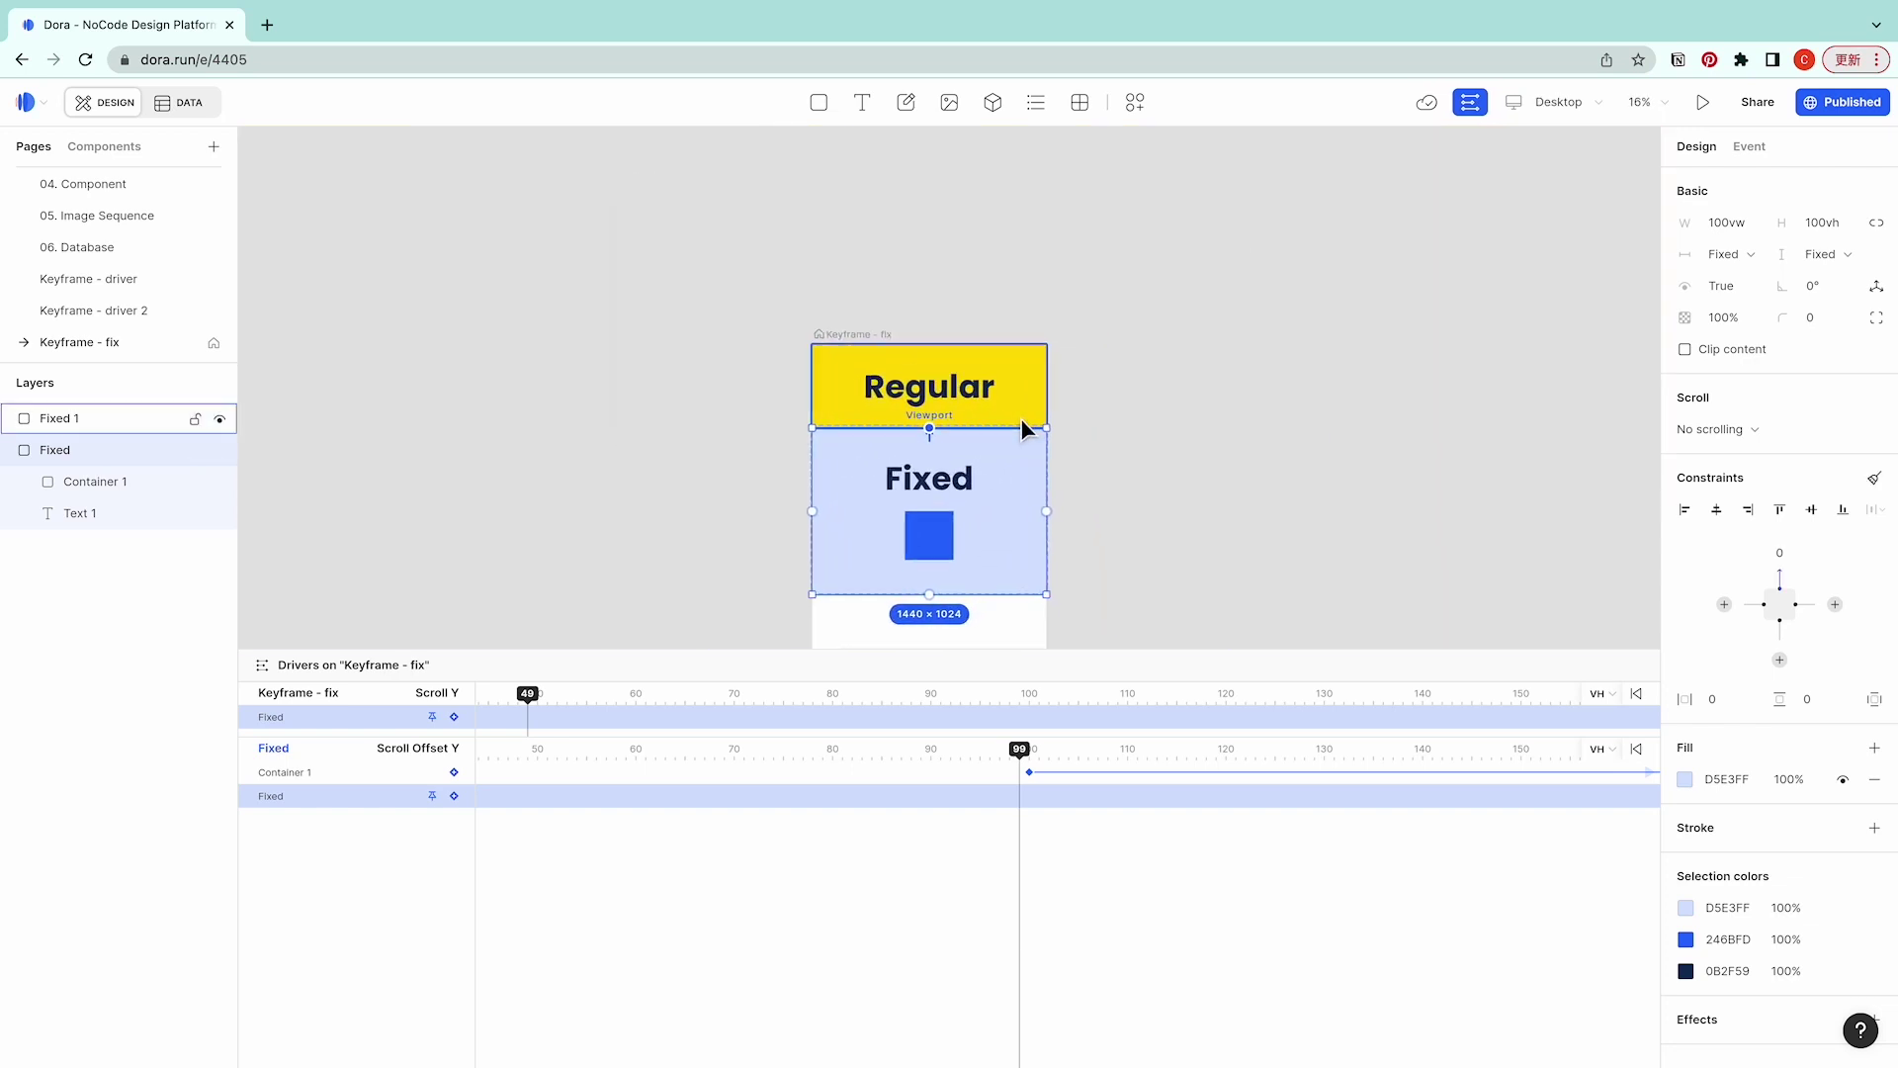
scroll(970, 397, "up", 1)
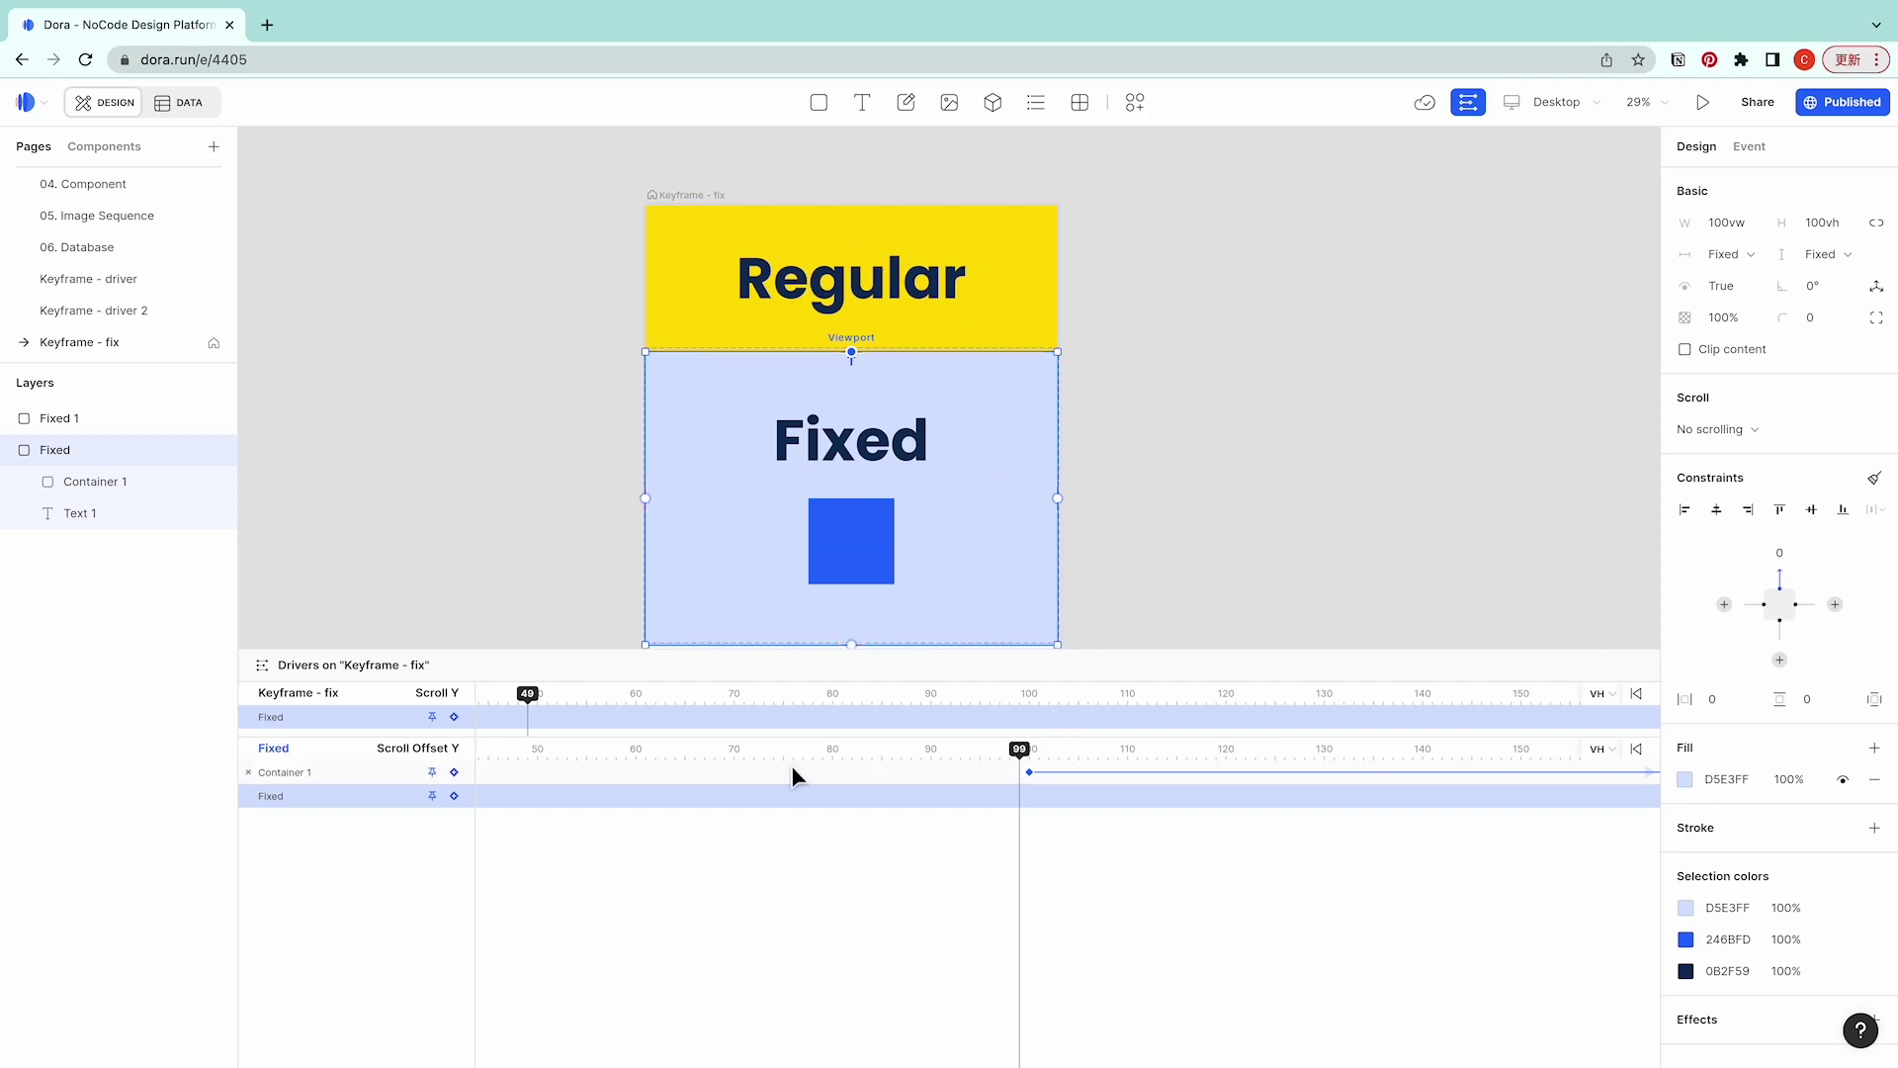
left_click(454, 796)
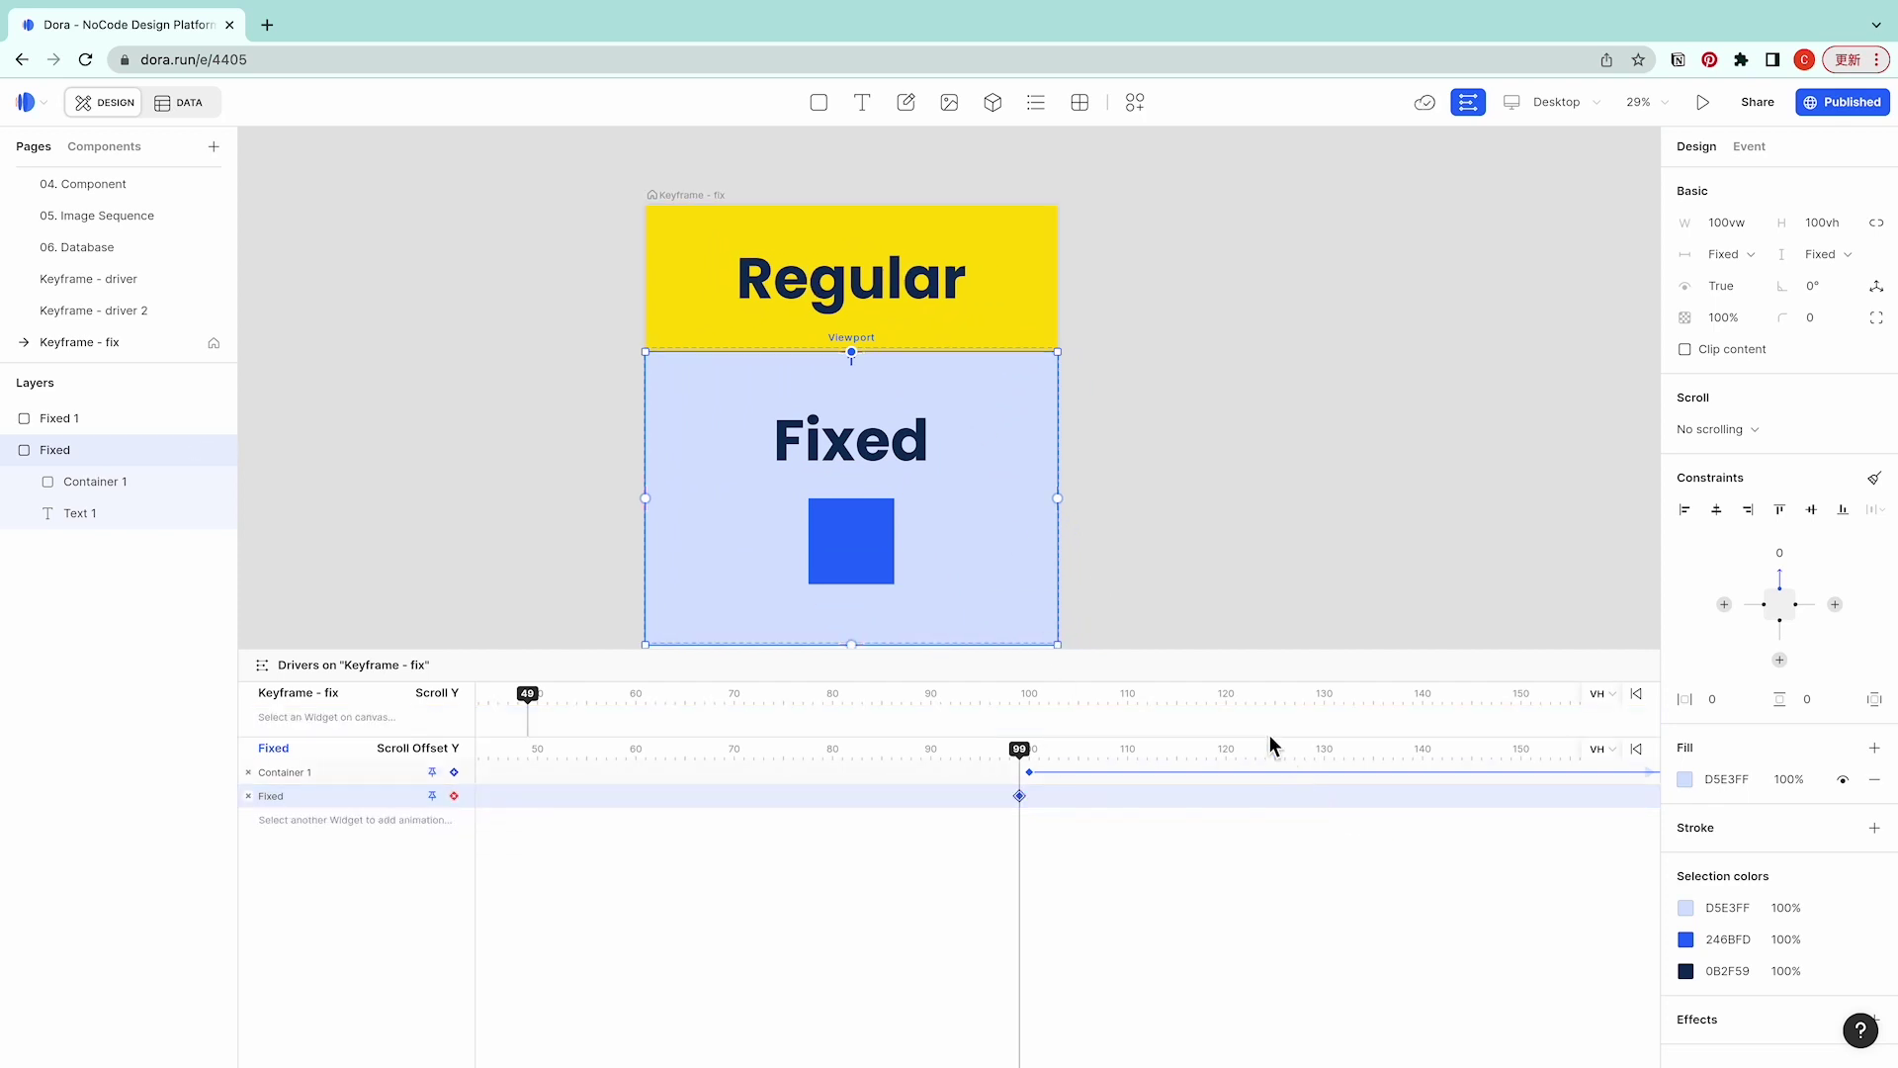
Scrub around offset 100 to check the Fixed section's motion, ending with the playhead at 200.
left_click_drag(1027, 762, 1030, 759)
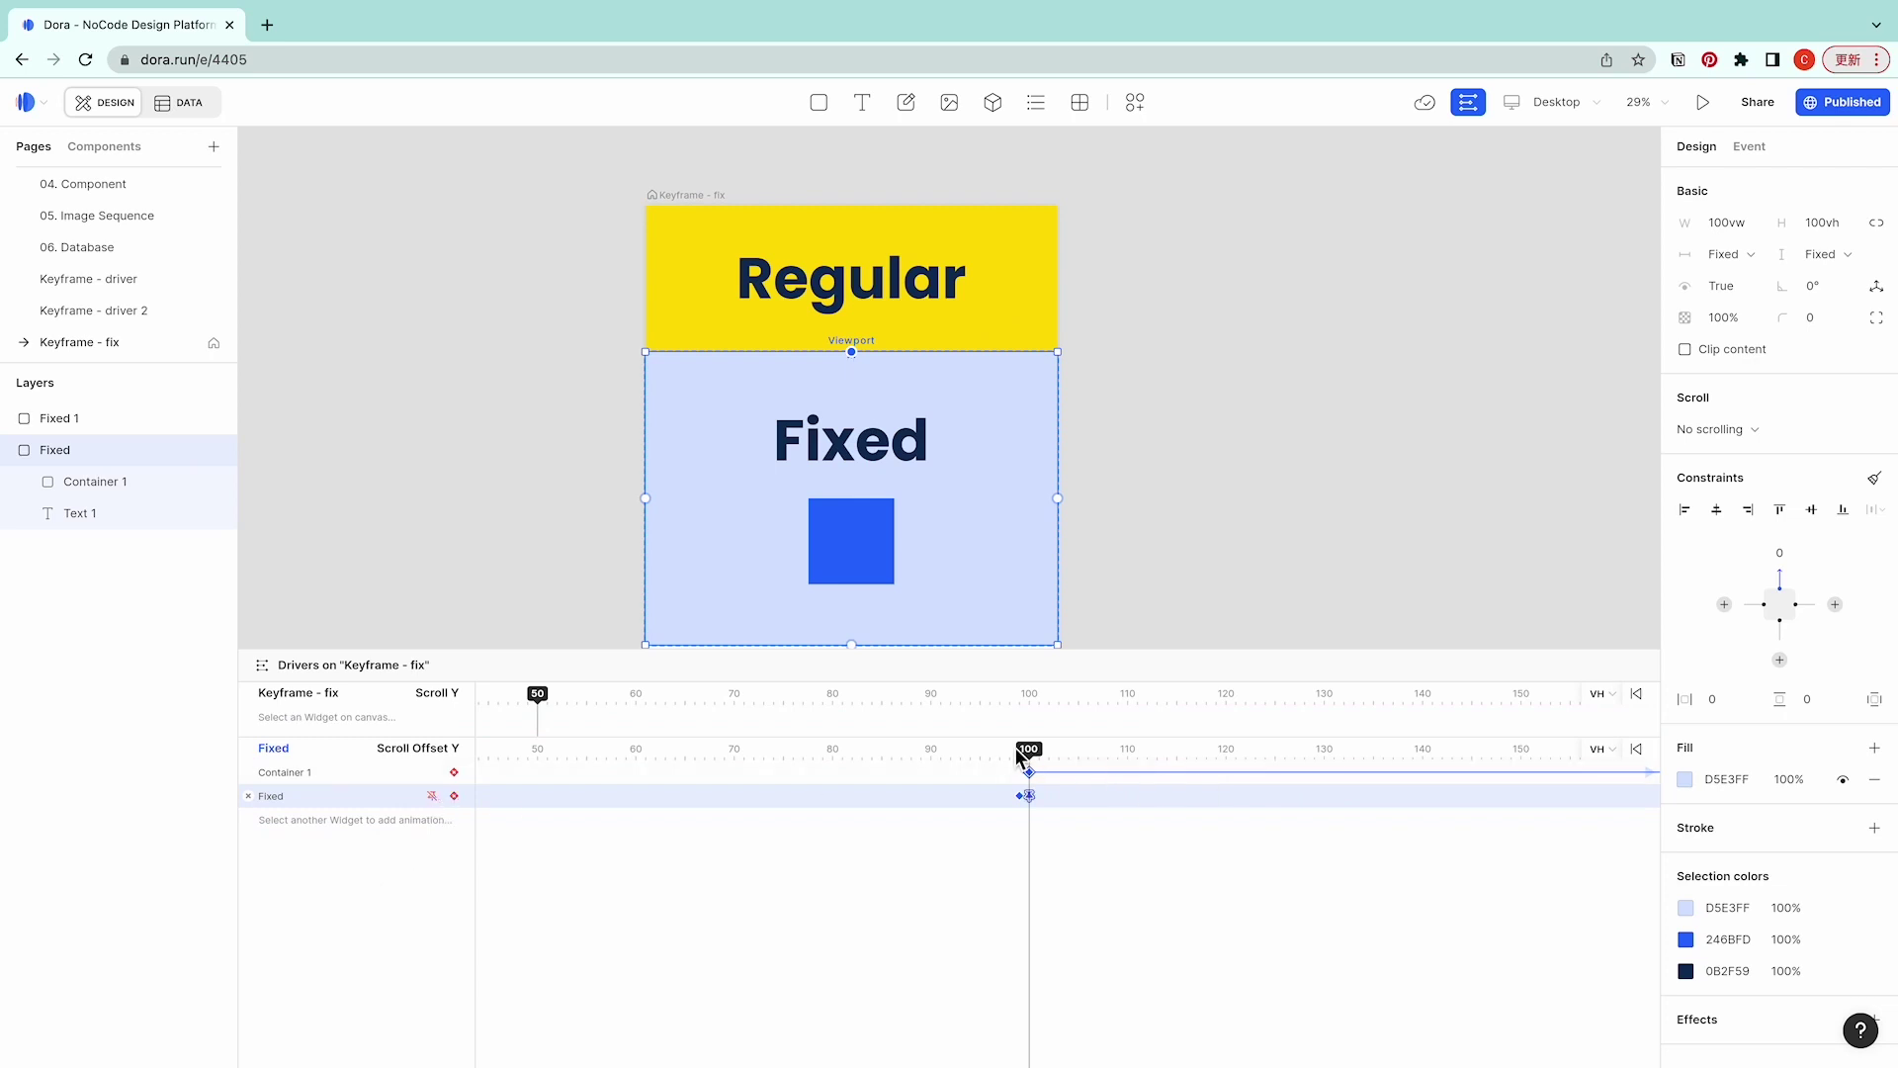
left_click_drag(883, 751, 1031, 764)
scroll(987, 858, "right", 3)
scroll(986, 859, "down", 3)
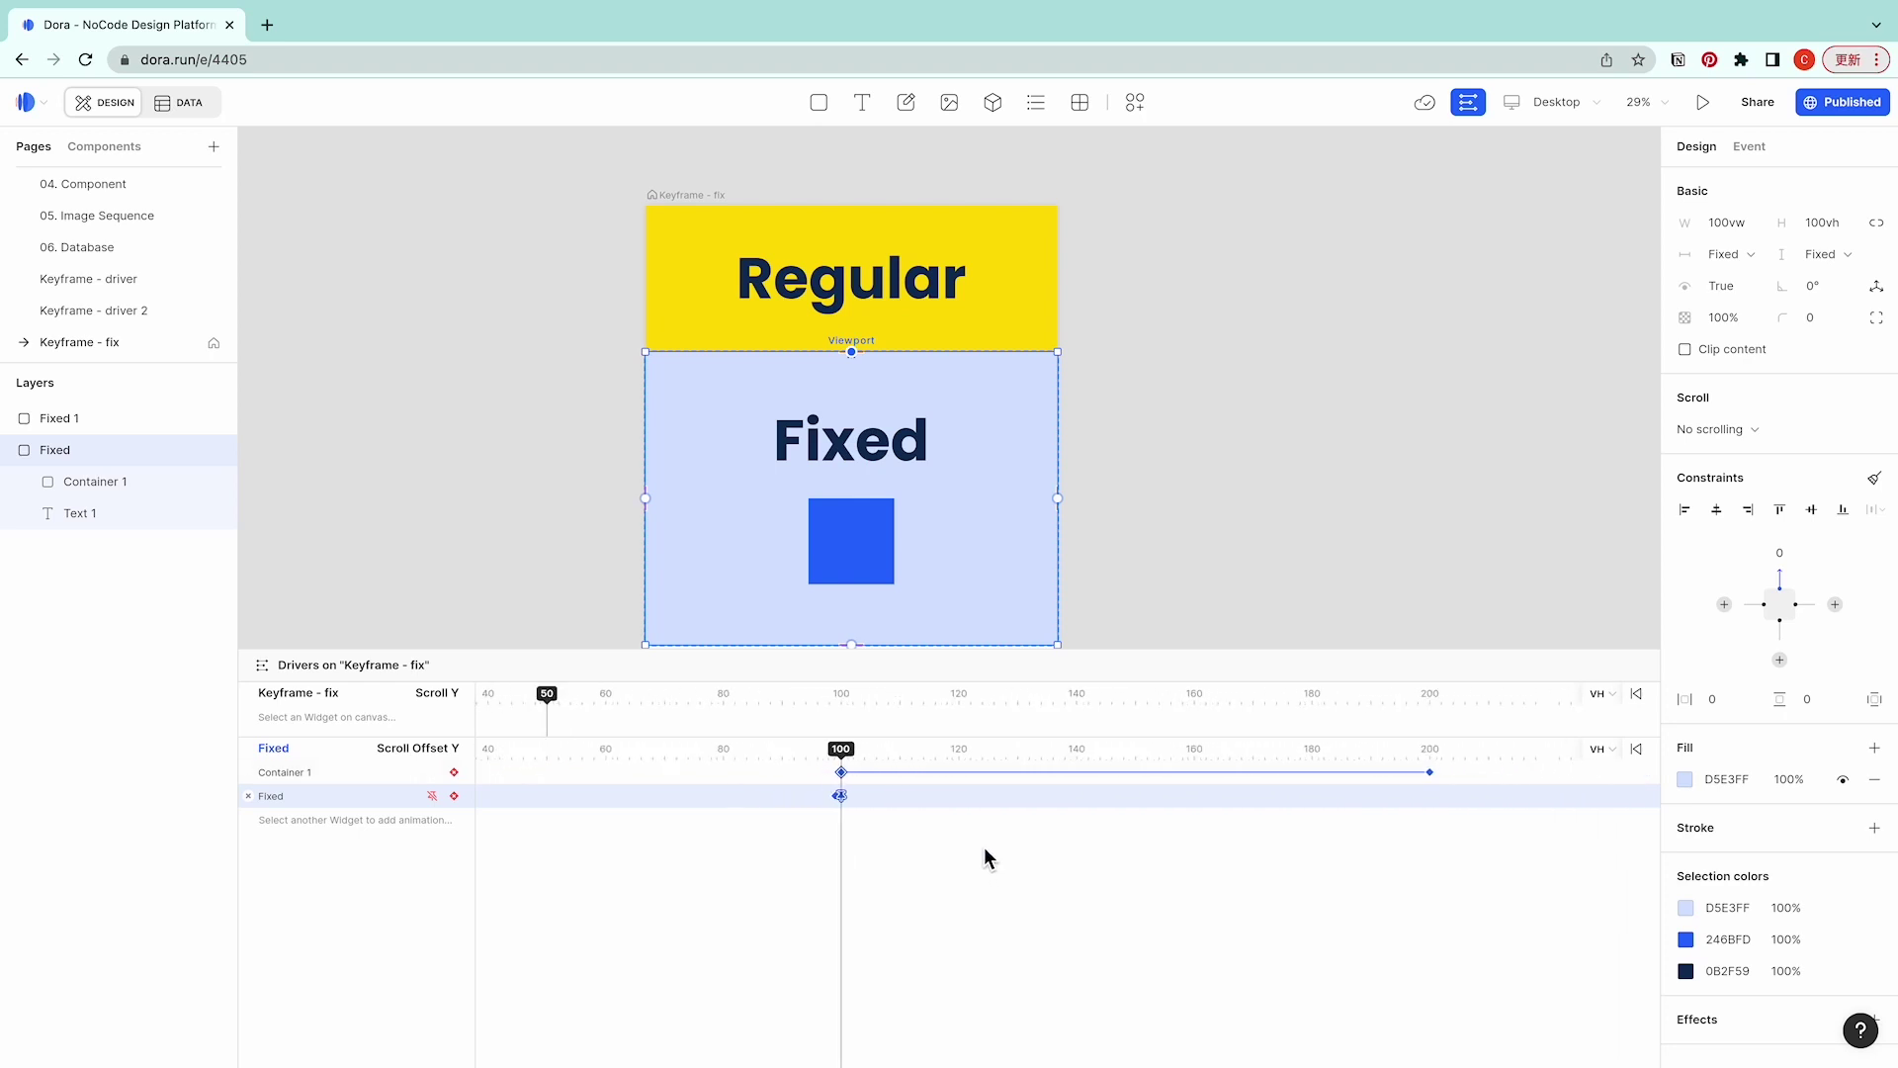
left_click(1336, 761)
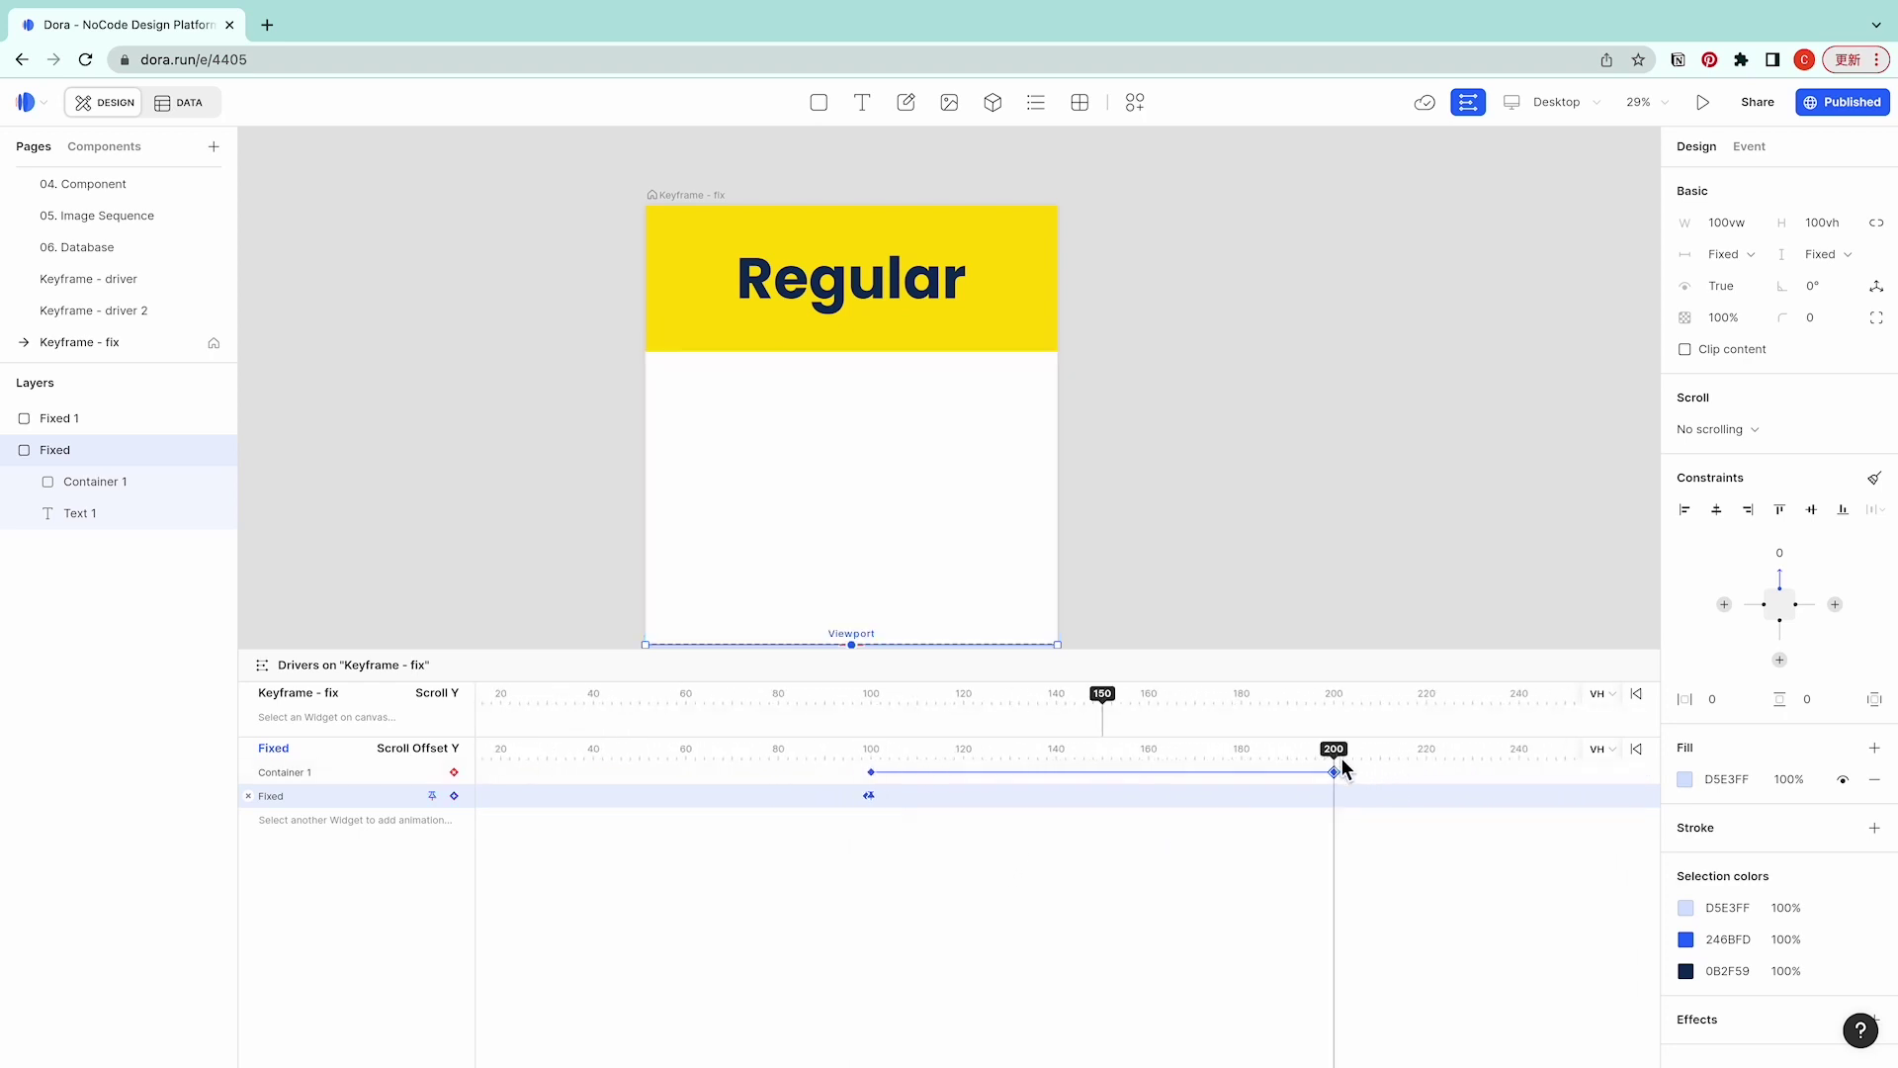
scroll(1242, 425, "down", 3)
Add a Fixed keyframe at offset 200, scrub to check, and link its top to the page top.
left_click(465, 799)
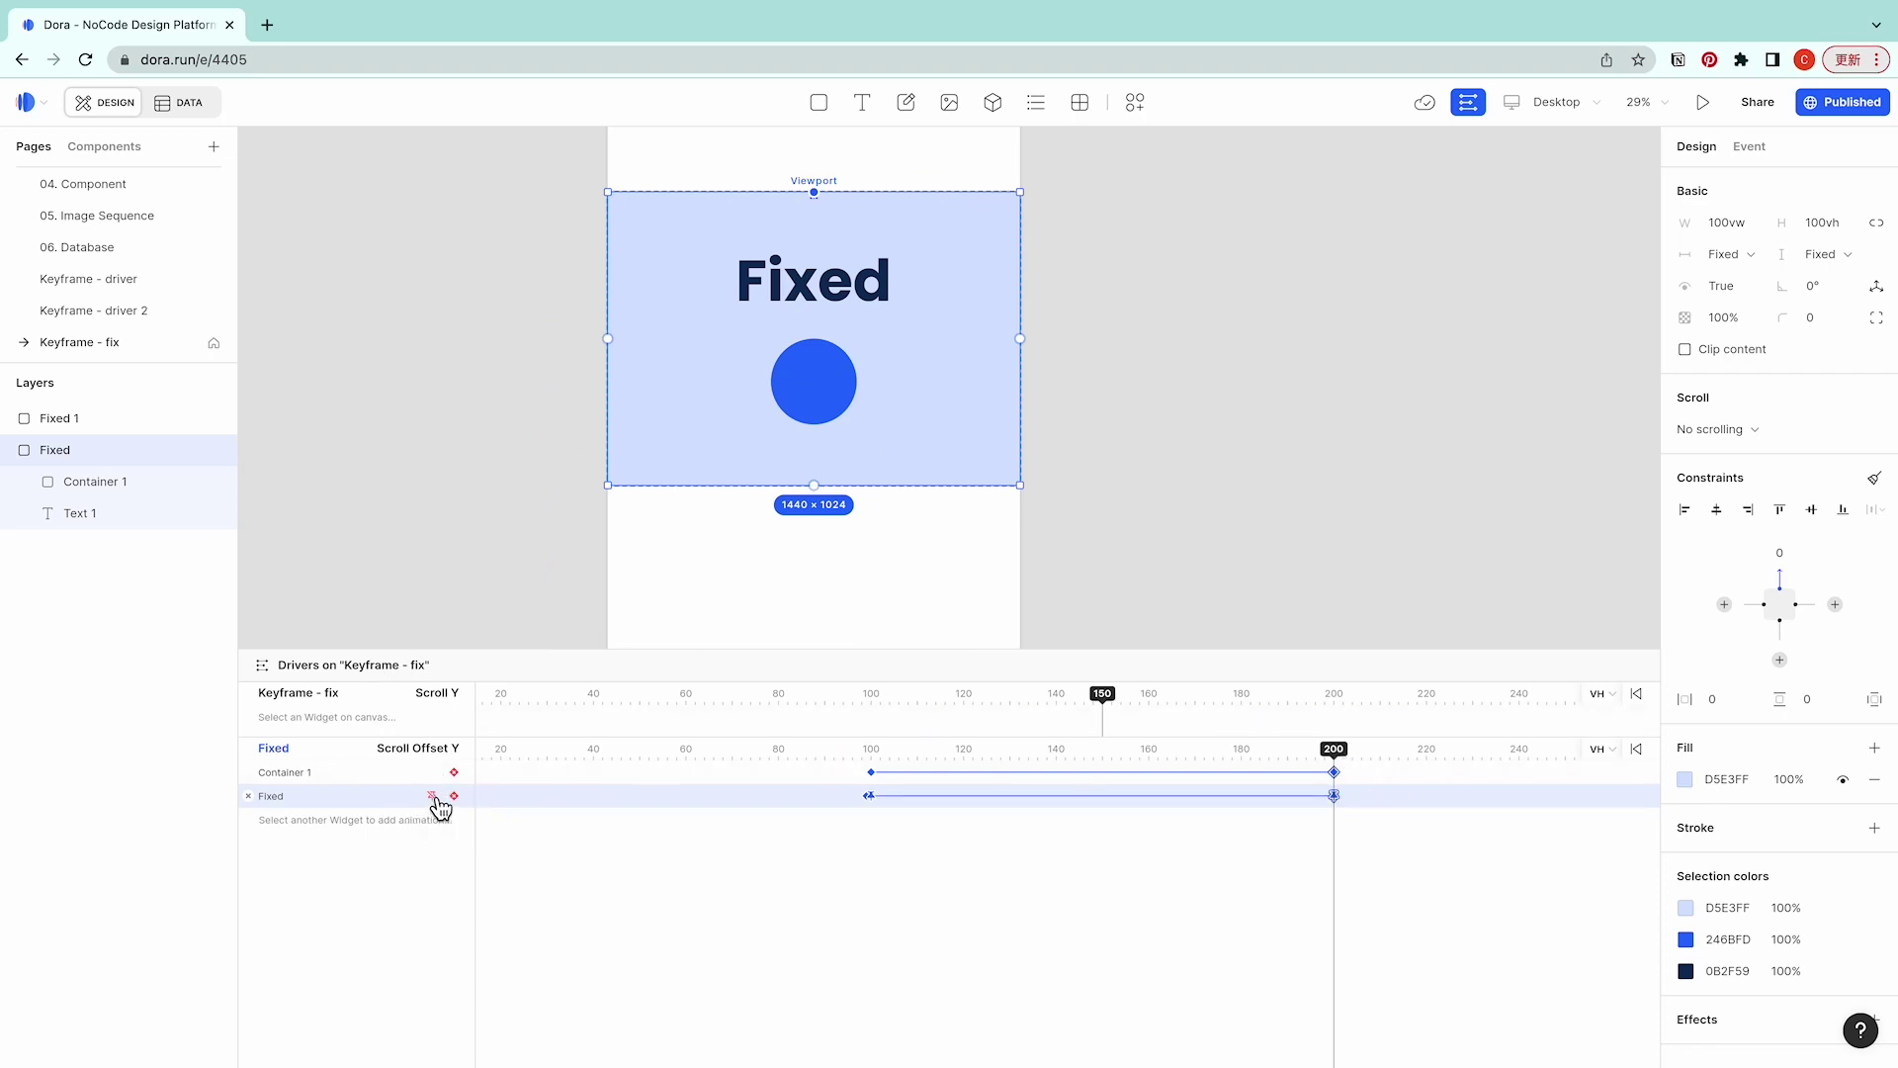
left_click_drag(1335, 761, 742, 754)
scroll(1275, 347, "down", 3)
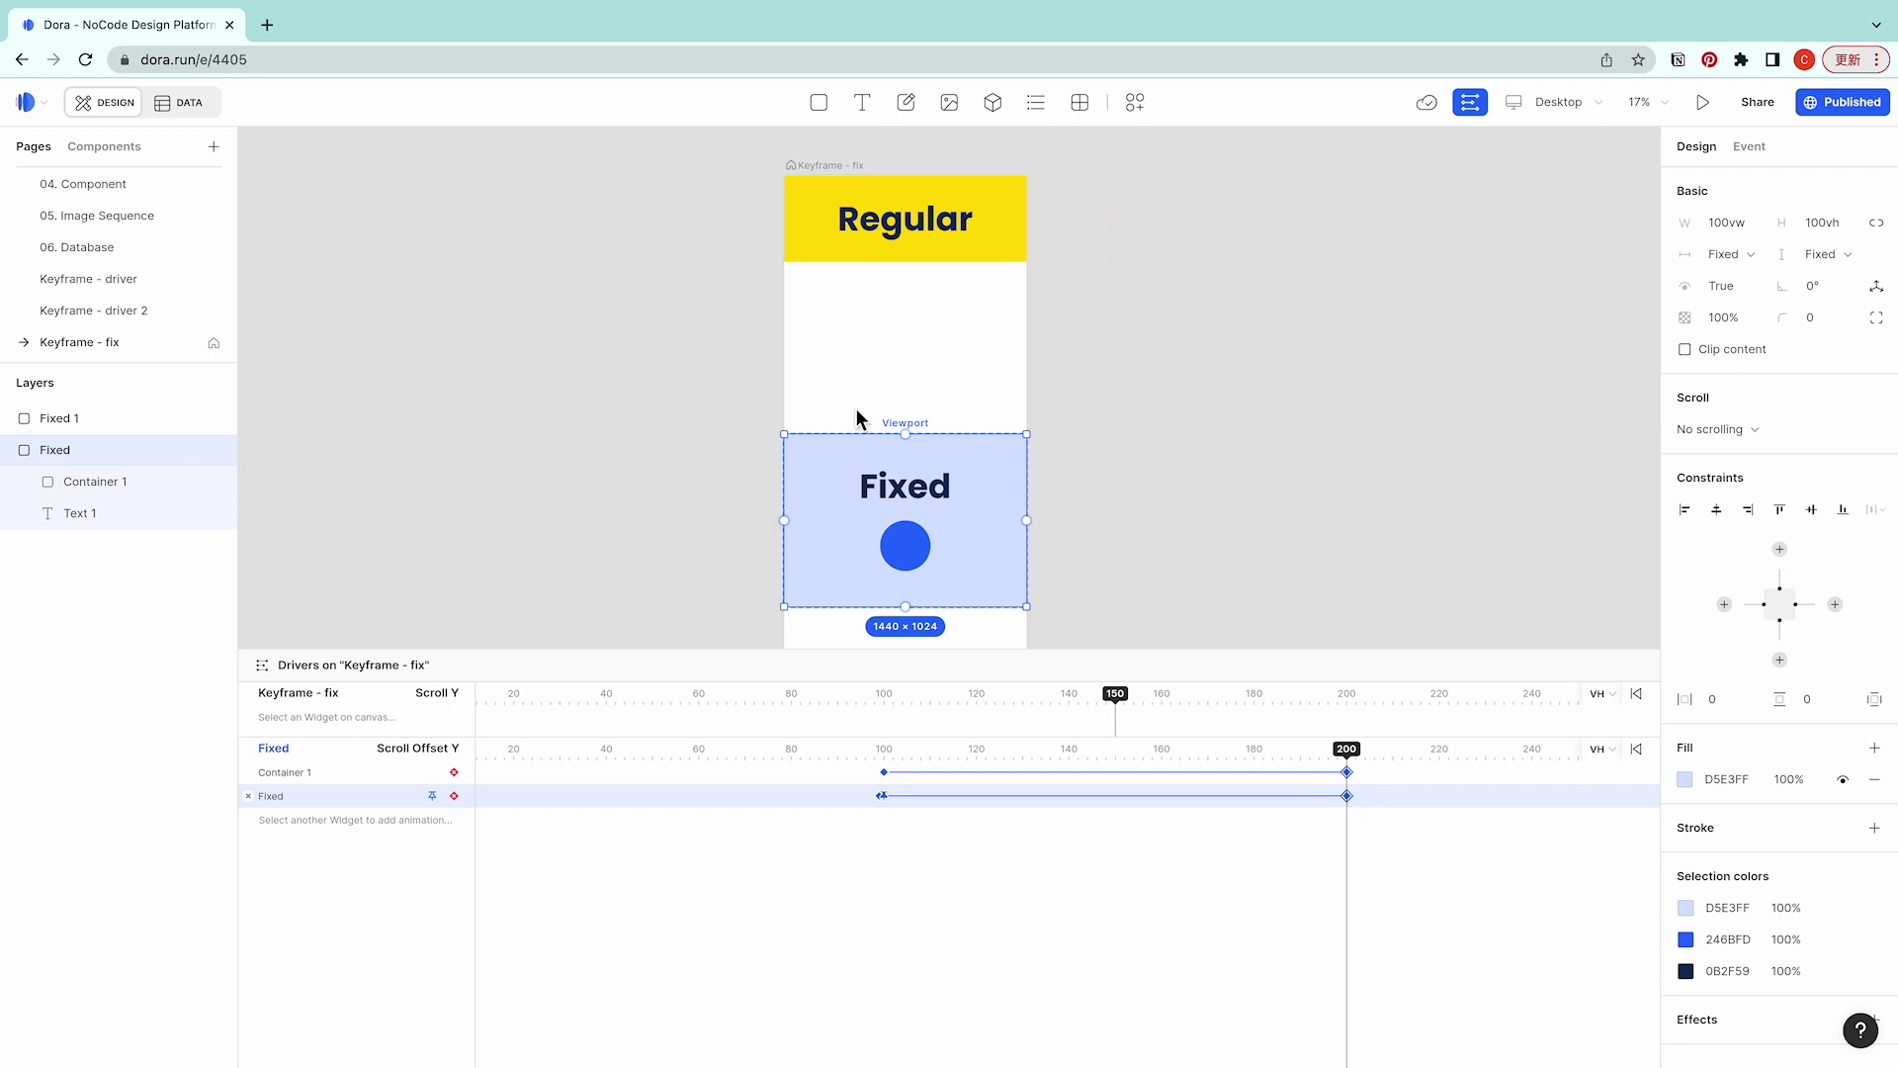
left_click_drag(906, 435, 910, 260)
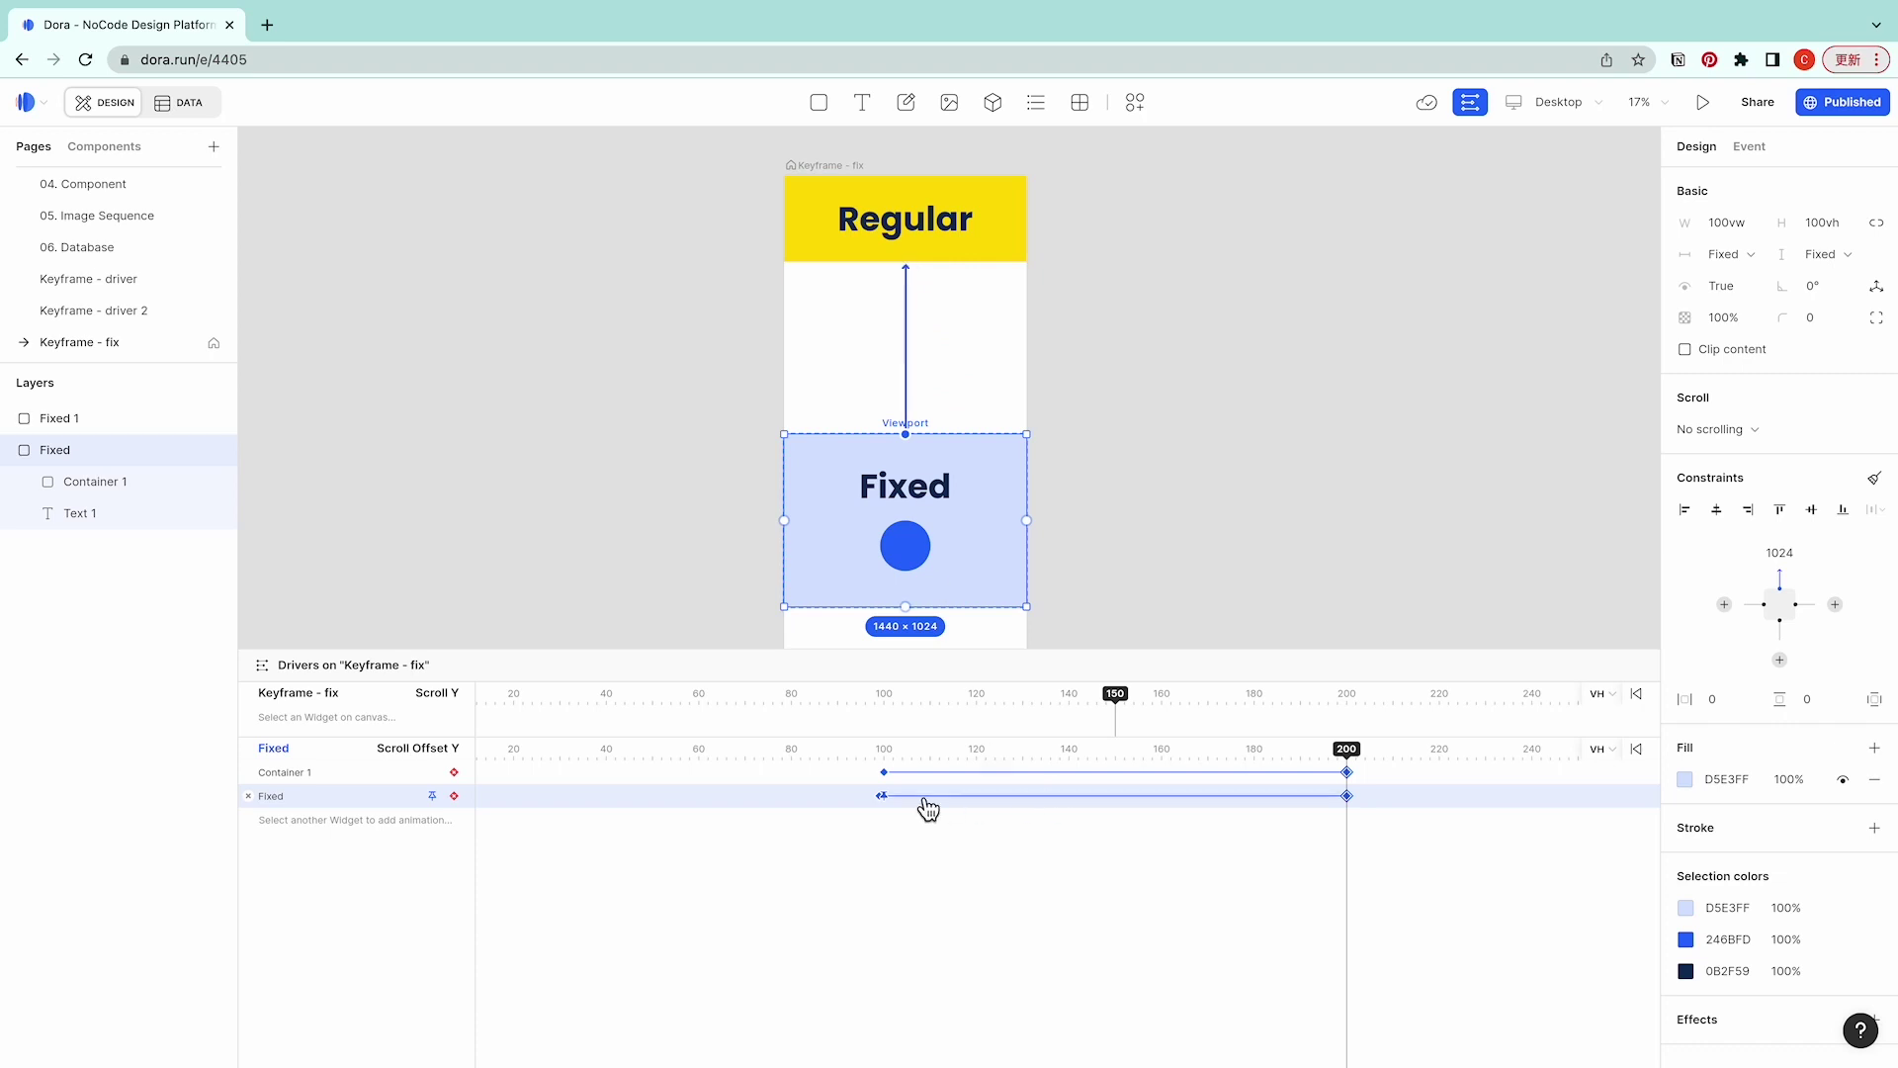
Set the Fixed section's top distance to 100vh at offset 200 and scrub to verify the animation.
left_click(1784, 554)
type("100vh")
key("Return")
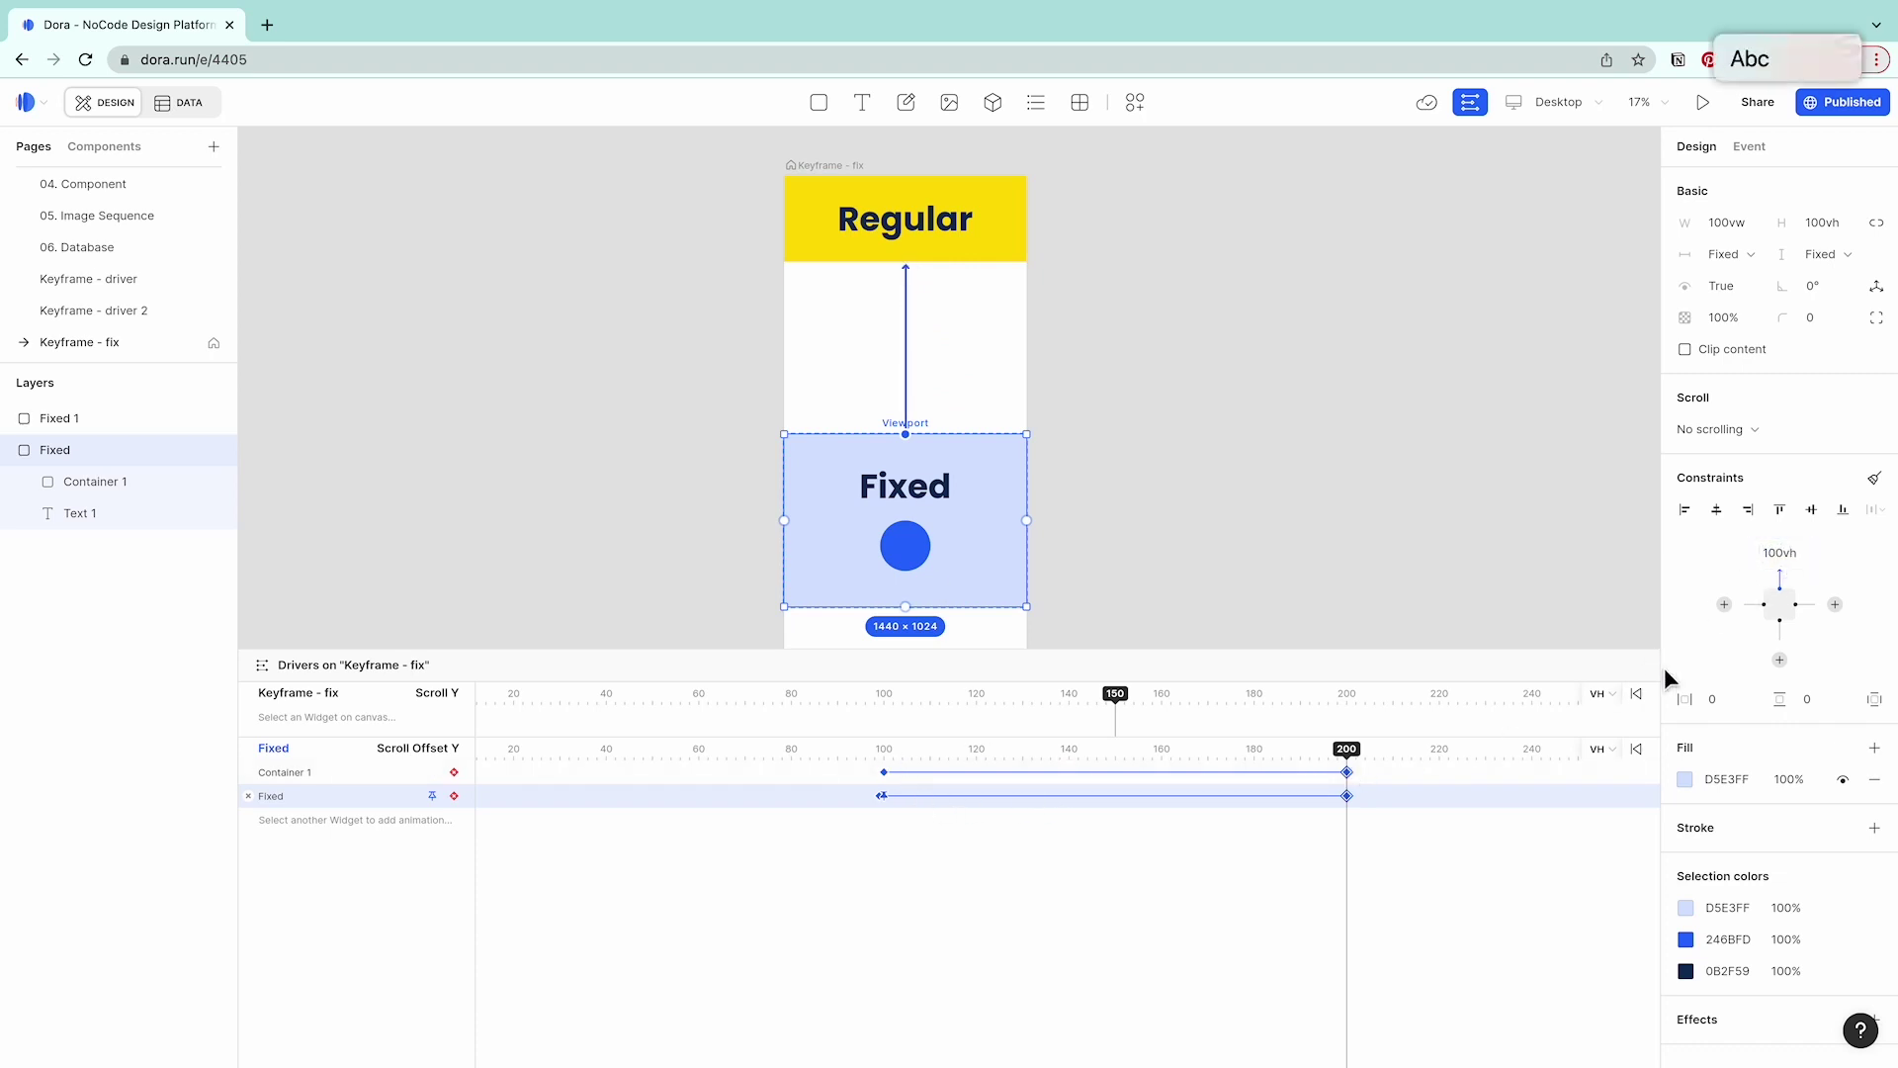
left_click_drag(862, 749, 1466, 748)
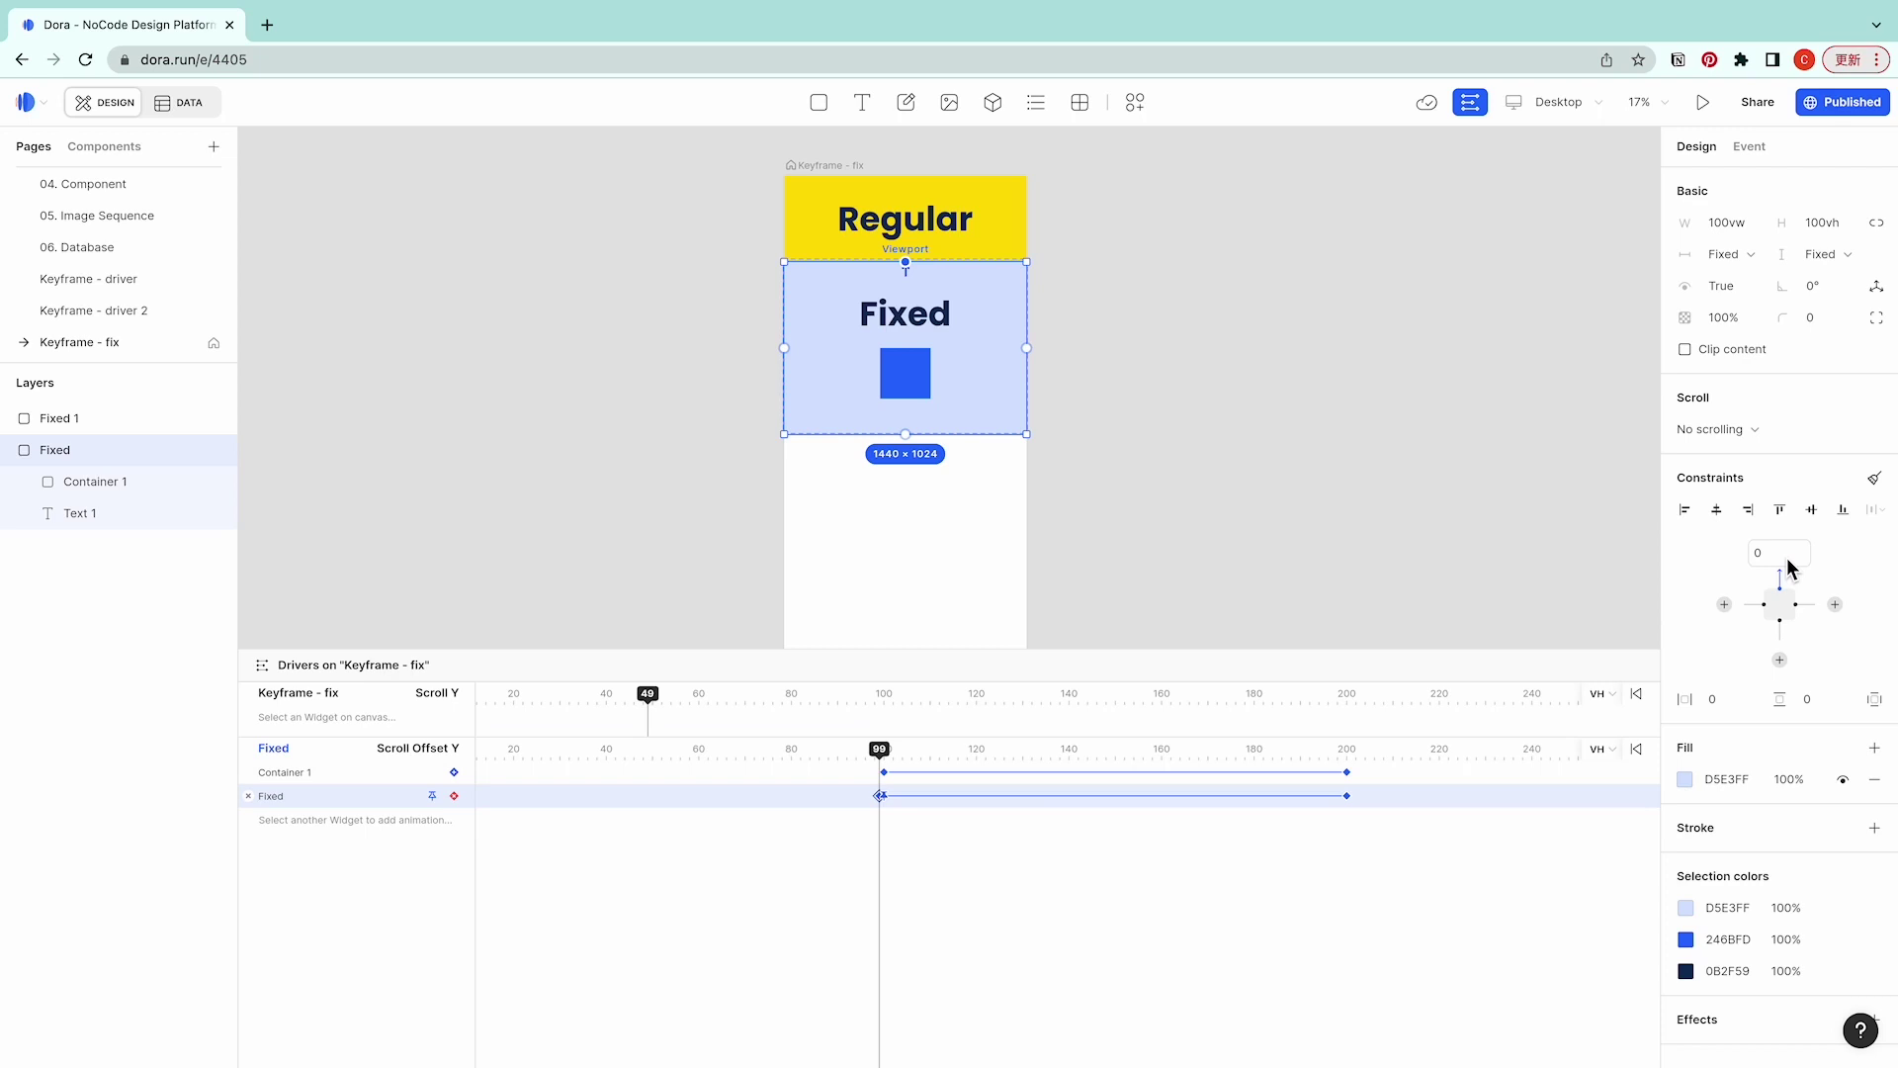
left_click(1347, 795)
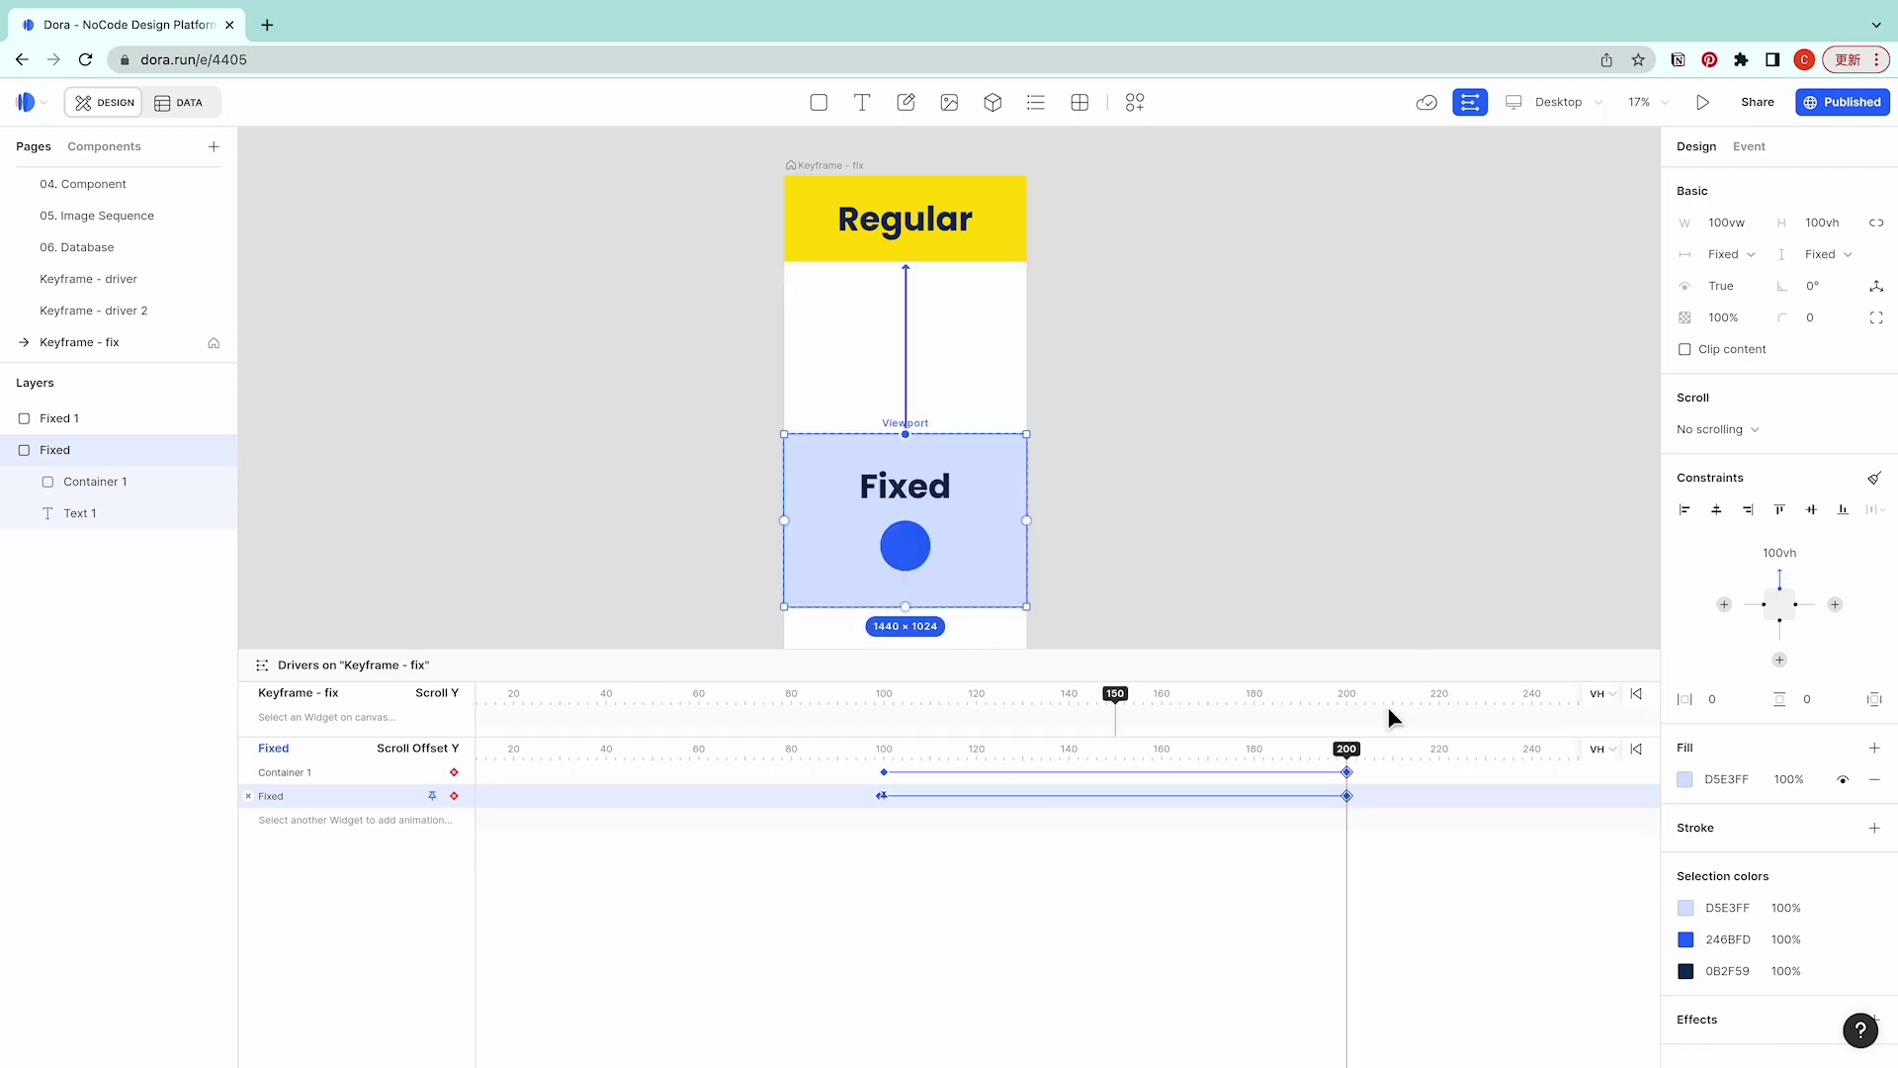